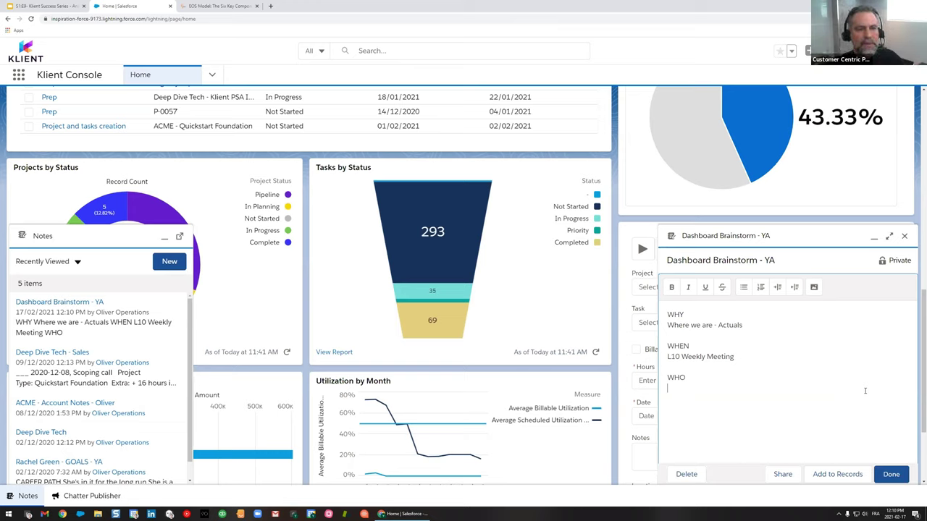
Enter "Leadership team" under the WHO heading of the Dashboard Brainstorm note and add a WHAT heading below it.
{"action": "type", "text": "LEad"}
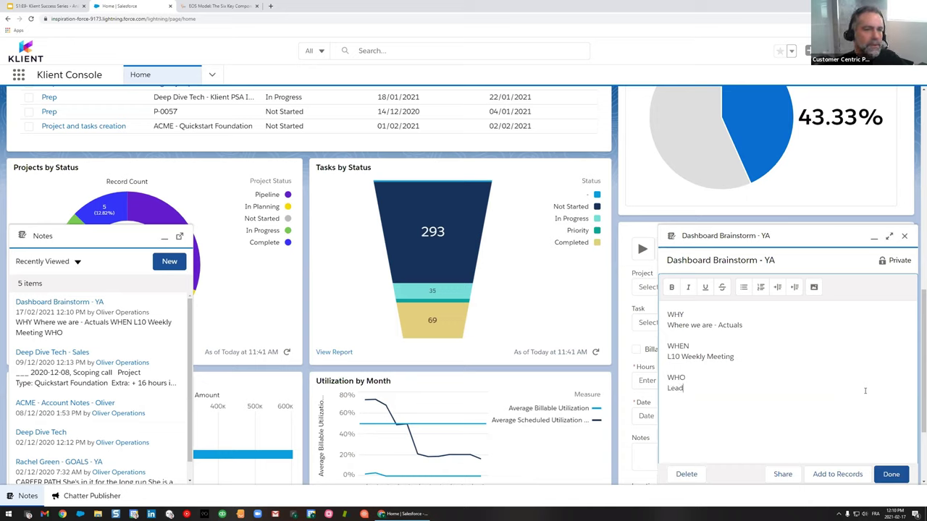
{"action": "type", "text": "ership "}
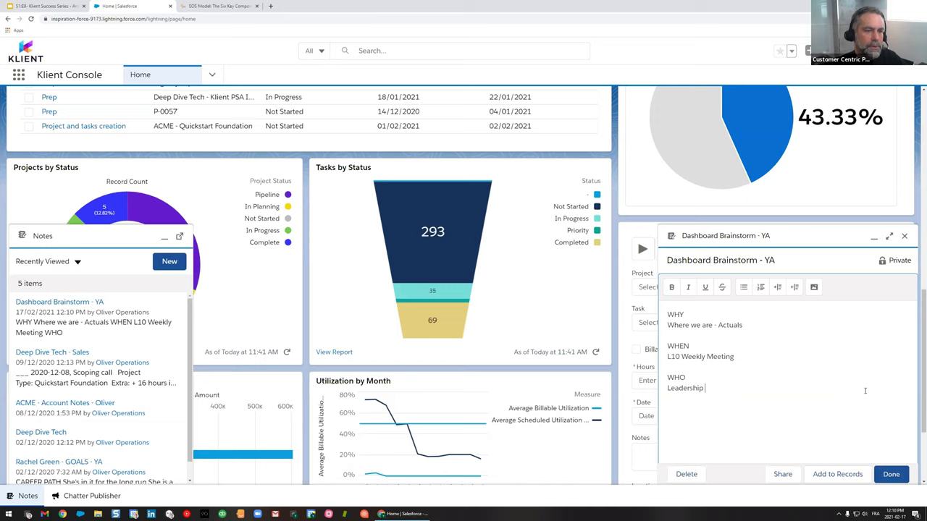
{"action": "type", "text": "team"}
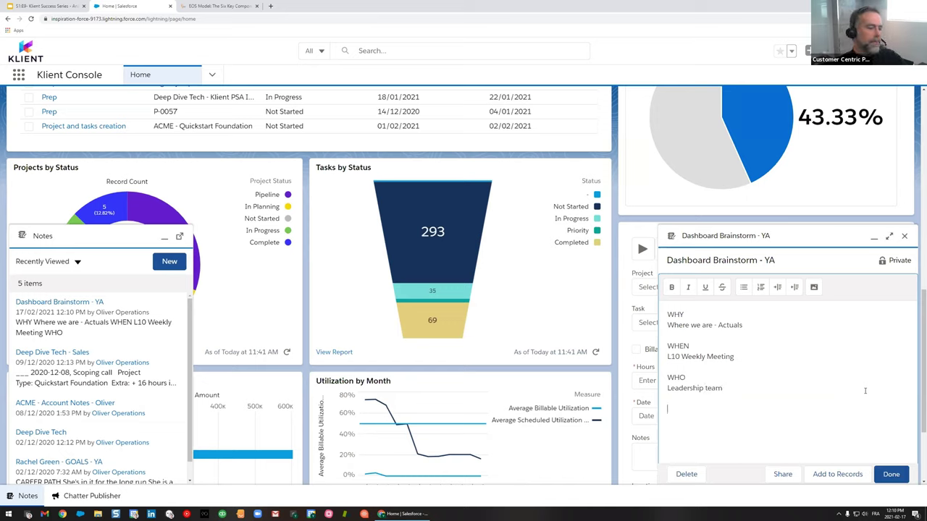
{"action": "key", "text": "Return"}
{"action": "key", "text": "Return"}
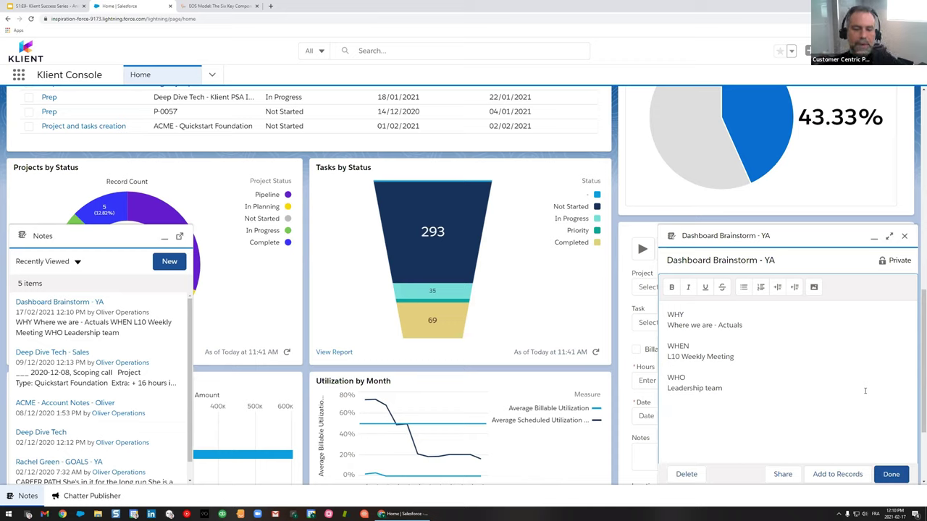
{"action": "type", "text": "WHAT"}
{"action": "key", "text": "Return"}
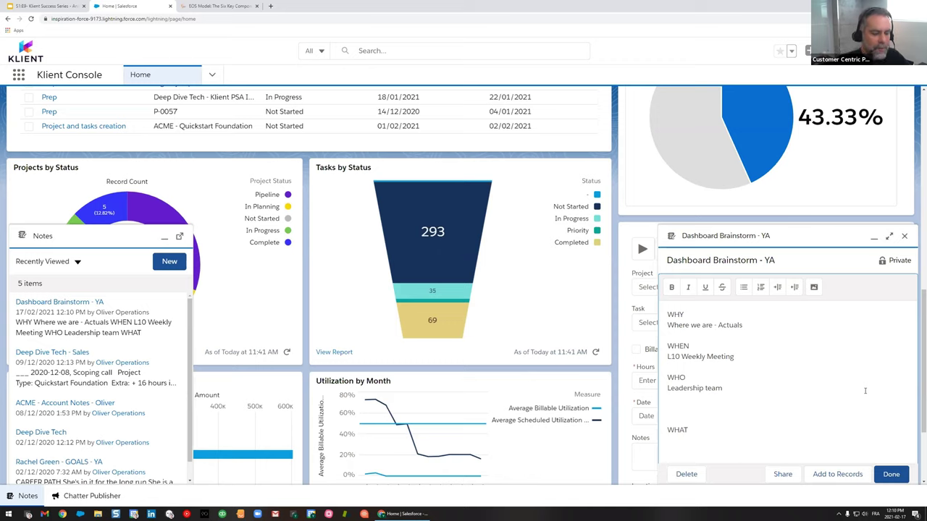
Add the lines "Revenue per Week", "% Billable" and "AVG Hourly Rate" to the note between "Leadership team" and WHAT.
{"action": "type", "text": "Reven"}
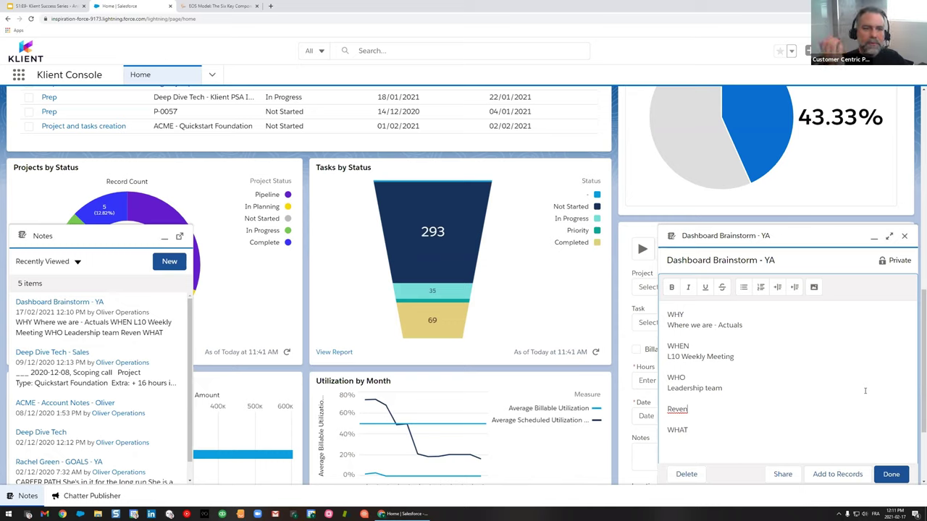
{"action": "type", "text": "ue per Week"}
{"action": "key", "text": "Return"}
{"action": "type", "text": "% Billable"}
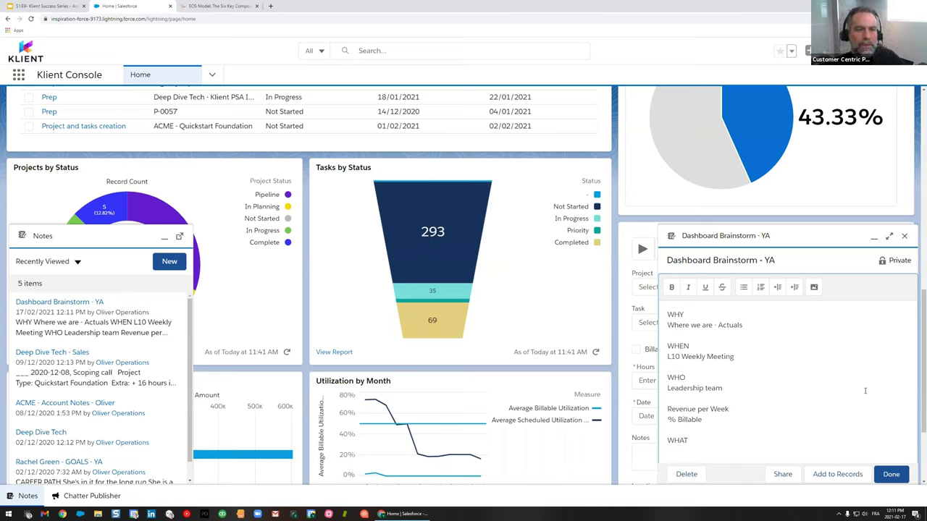
{"action": "key", "text": "Return"}
{"action": "type", "text": "AVG"}
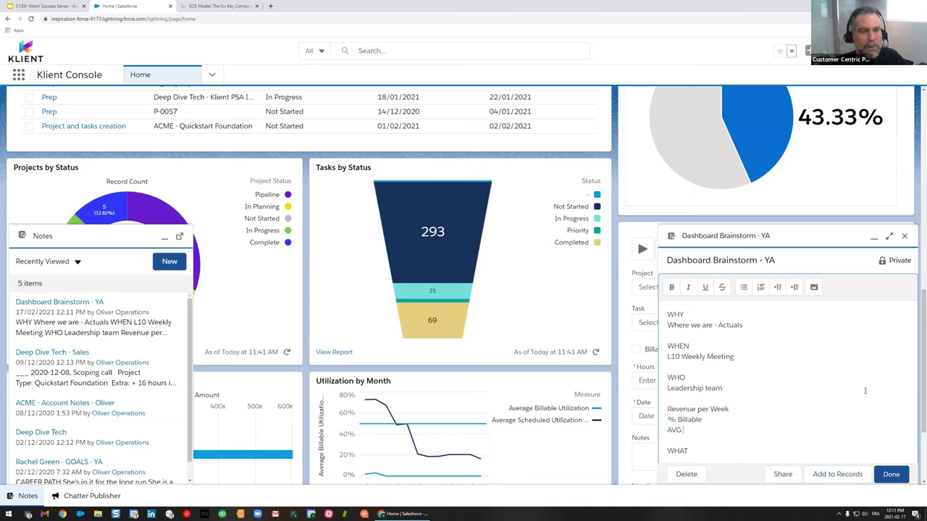
{"action": "type", "text": " Hourly"}
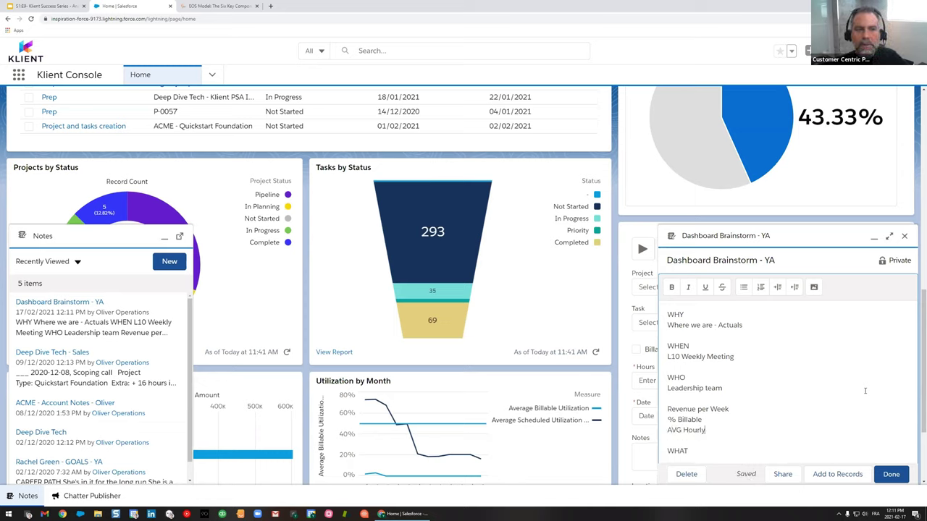
{"action": "type", "text": " Rate"}
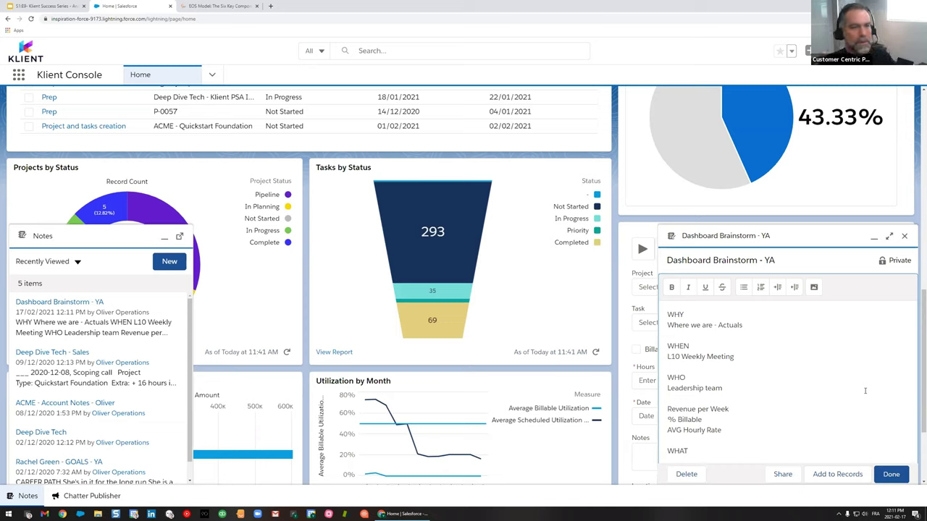
Add the line "Hours: / Resource / Project" below "AVG Hourly Rate" in the note.
{"action": "key", "text": "Return"}
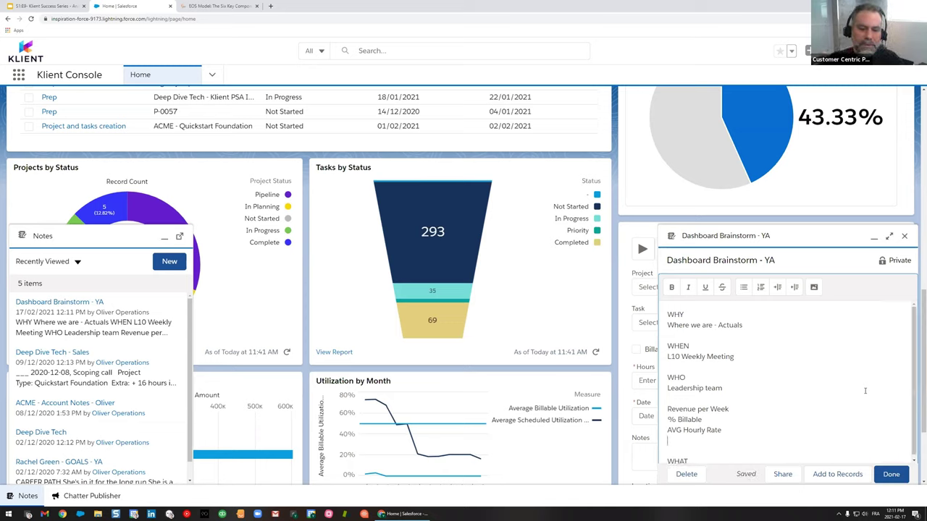
{"action": "type", "text": "Hours"}
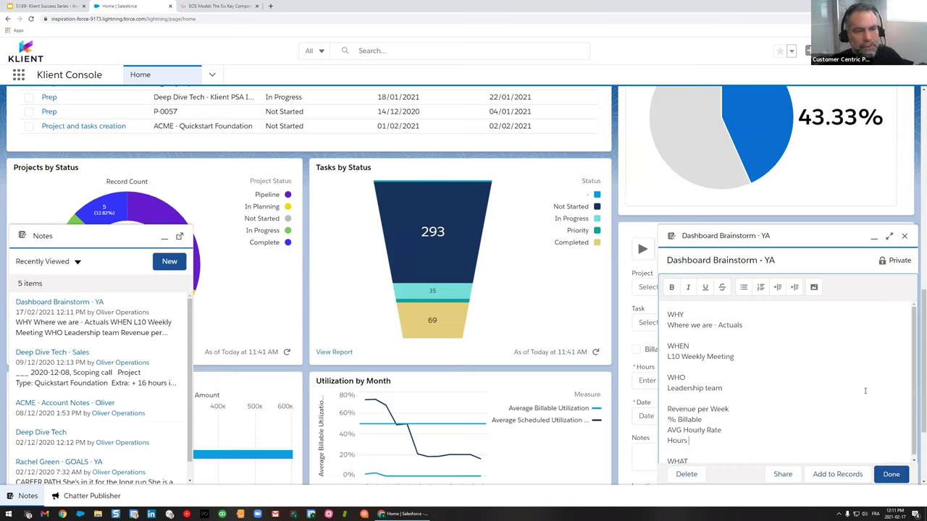
{"action": "type", "text": ":"}
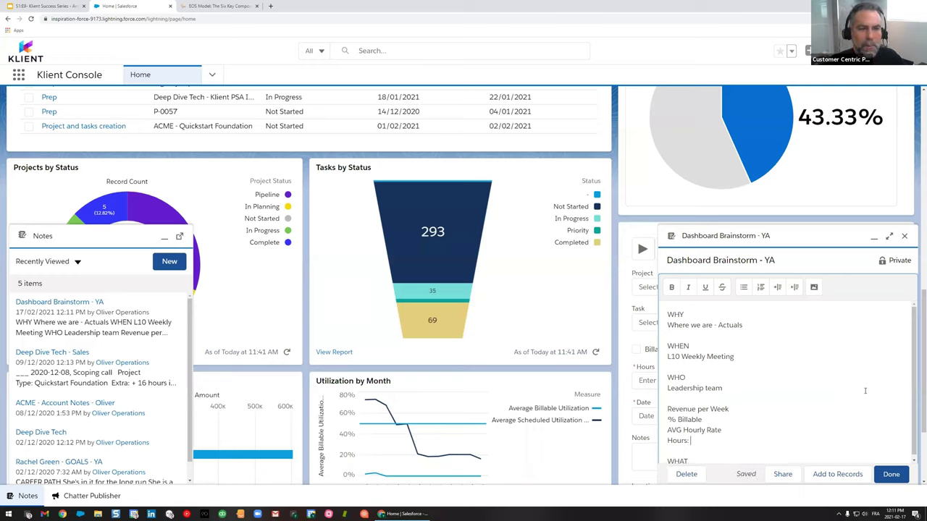
{"action": "type", "text": " 6"}
{"action": "key", "text": "BackSpace"}
{"action": "type", "text": "/ R"}
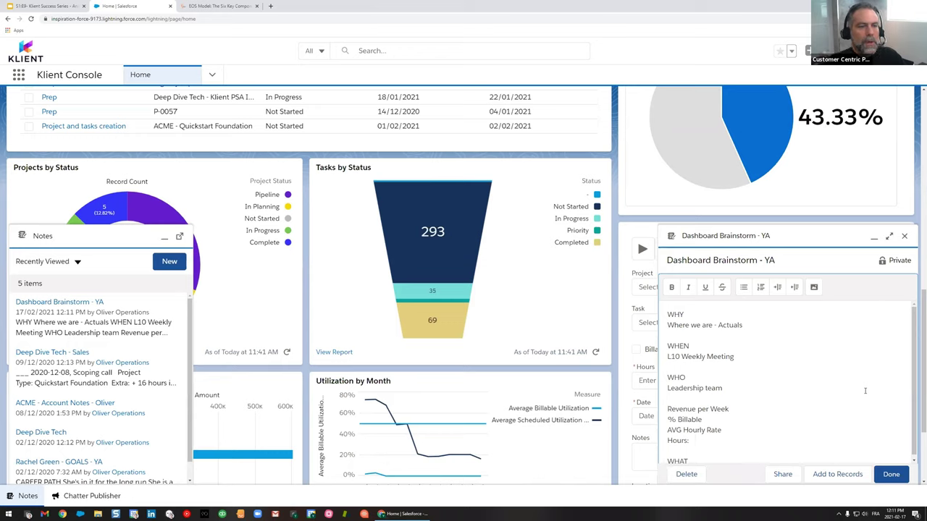
{"action": "type", "text": "esource / P"}
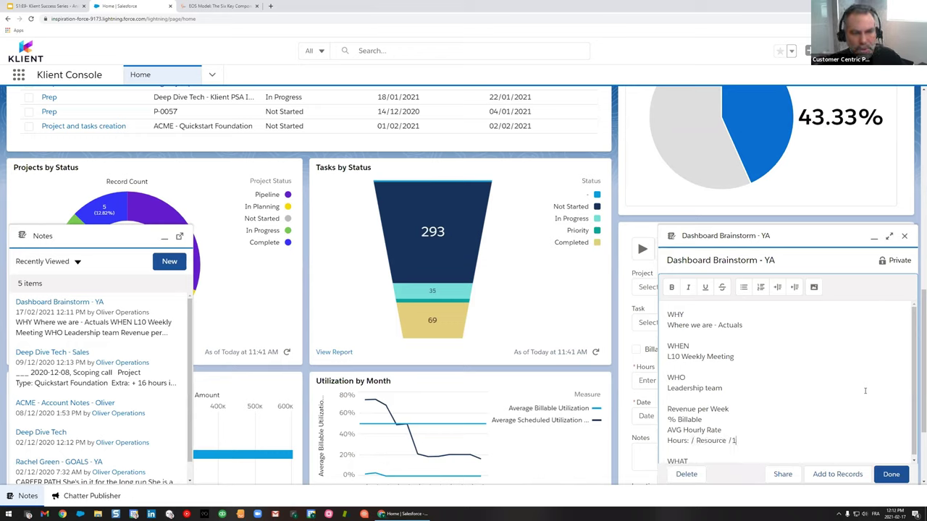
{"action": "type", "text": "roject"}
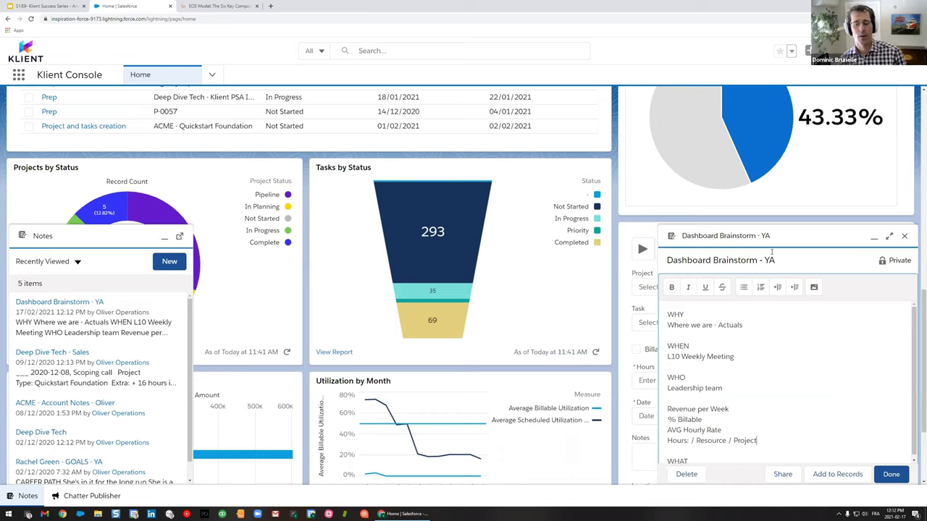
Add the line "VISIBILITY - ACCOUNTABILITY" below "Where we are - Actuals" in the WHY section.
{"action": "scroll", "coordinate": [766, 326], "scroll_direction": "down", "scroll_amount": 1}
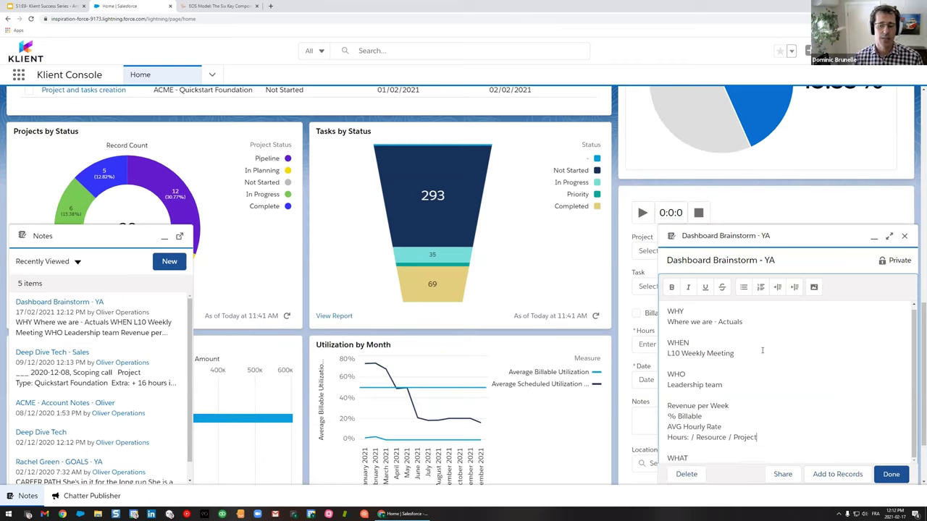
{"action": "left_click", "coordinate": [770, 319]}
{"action": "key", "text": "Return"}
{"action": "key", "text": "Return"}
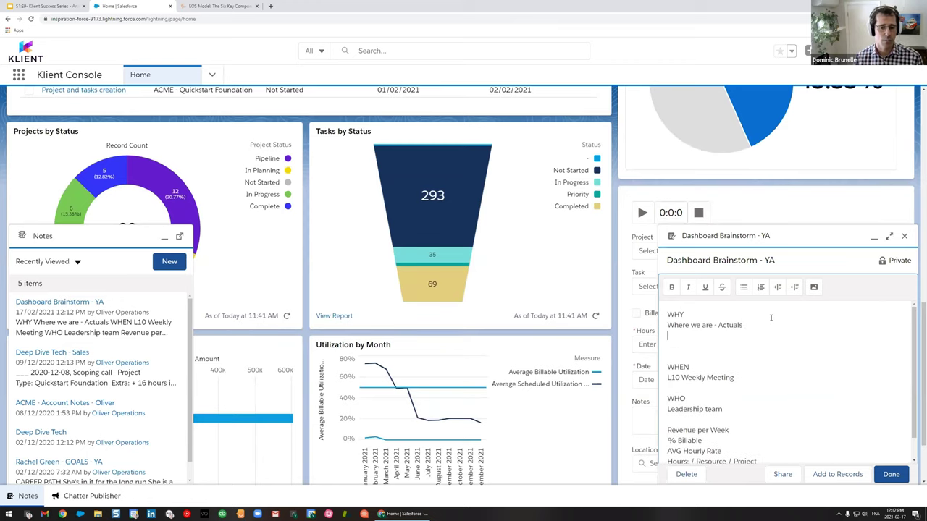
{"action": "type", "text": "VISIBILITY"}
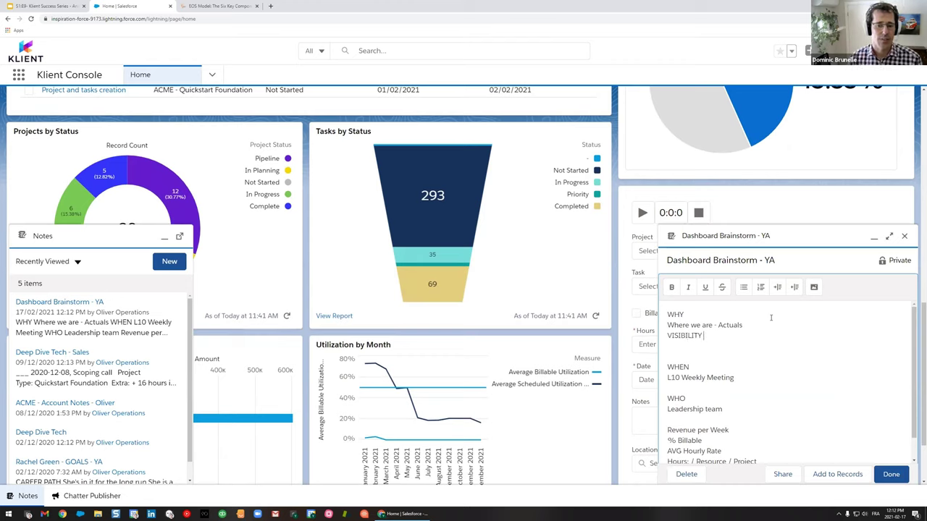
{"action": "type", "text": " - ACCOUNTABILITY"}
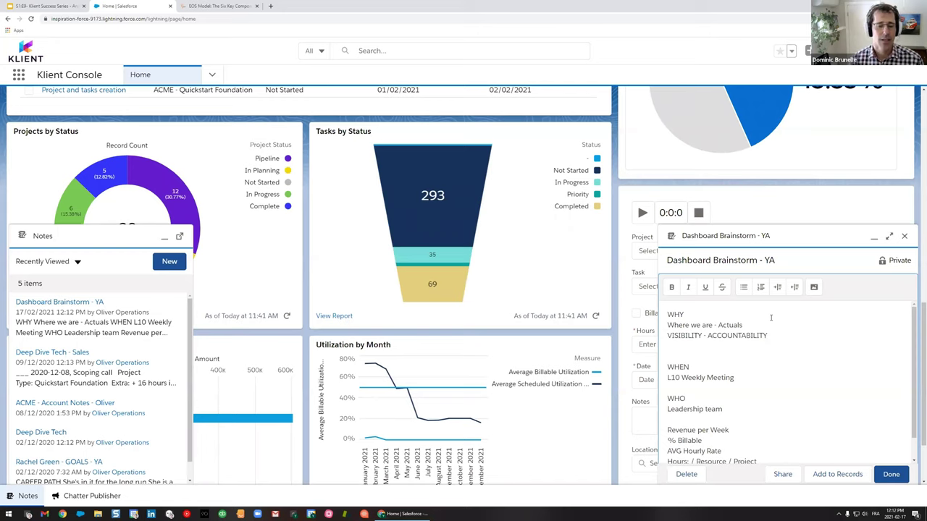
Enlarge the page and expand the note, and format the two lines under WHY as bullet points.
{"action": "key", "text": "ctrl+plus"}
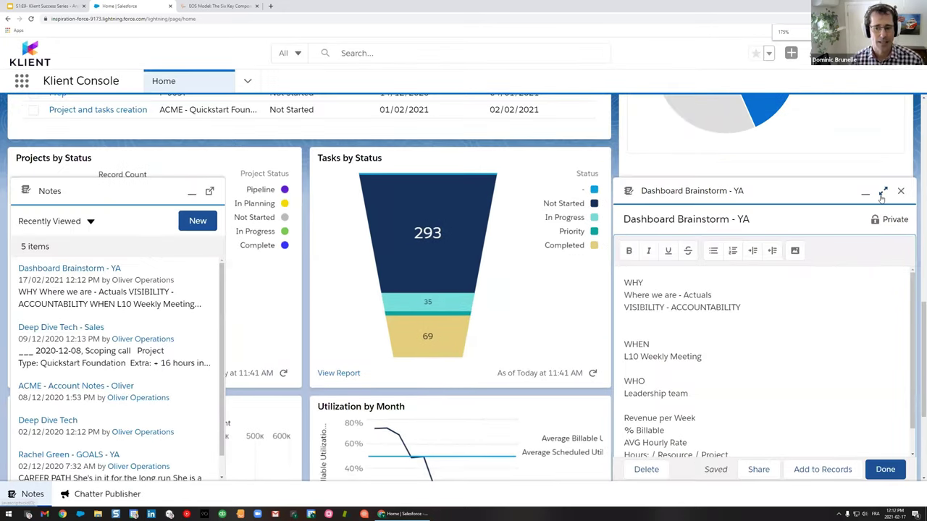
{"action": "left_click", "coordinate": [883, 192]}
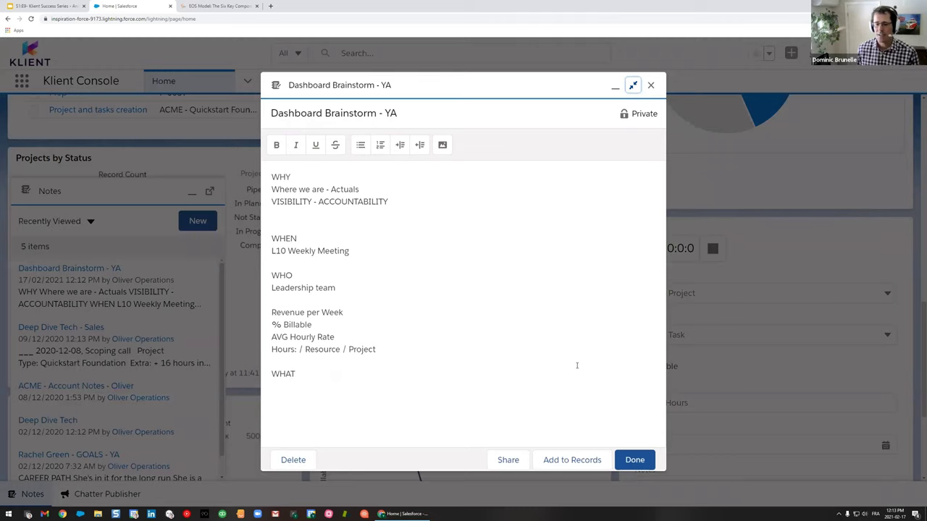
{"action": "left_click", "coordinate": [267, 189]}
{"action": "type", "text": "-"}
{"action": "key", "text": "Down"}
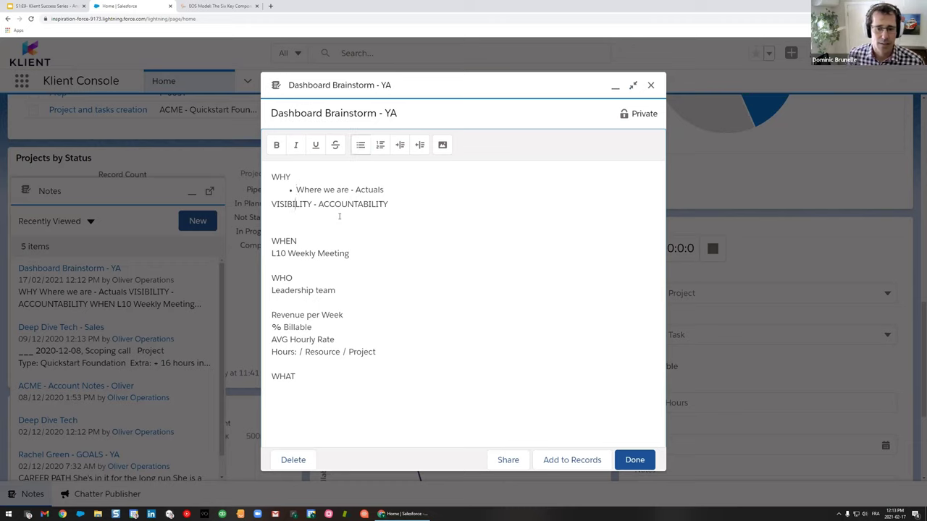
{"action": "key", "text": "Home"}
{"action": "type", "text": "-"}
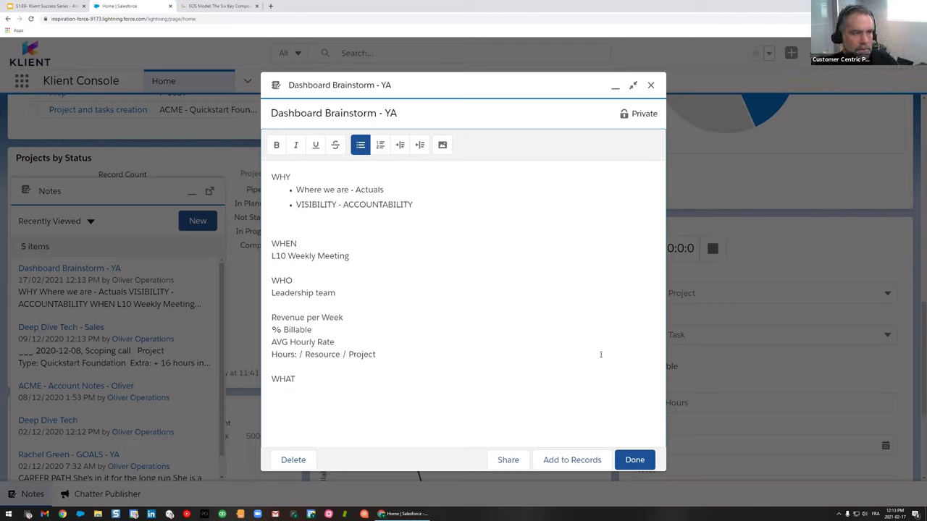
Add the line "Timesheet" under the WHAT heading, separated from it by a blank line.
{"action": "left_click", "coordinate": [370, 381]}
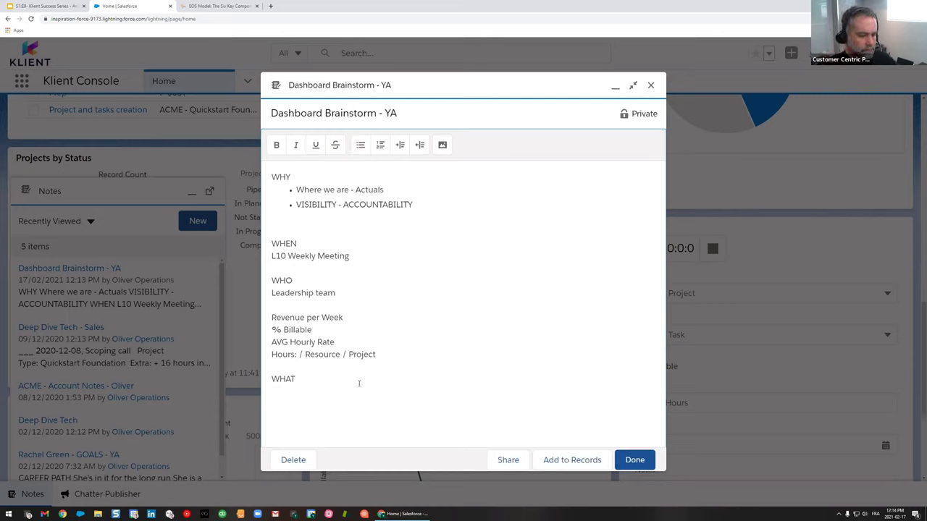
{"action": "key", "text": "Return"}
{"action": "type", "text": "T"}
{"action": "type", "text": "imeshe"}
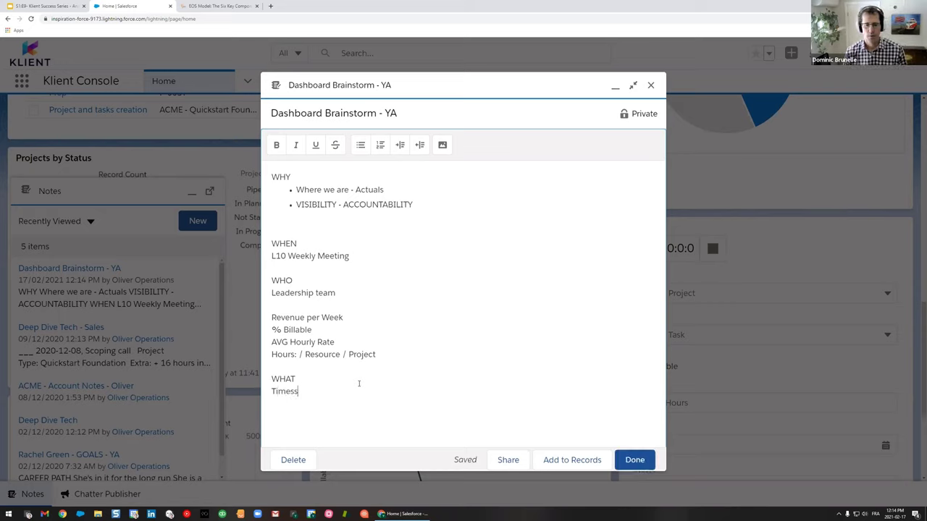
{"action": "type", "text": "et"}
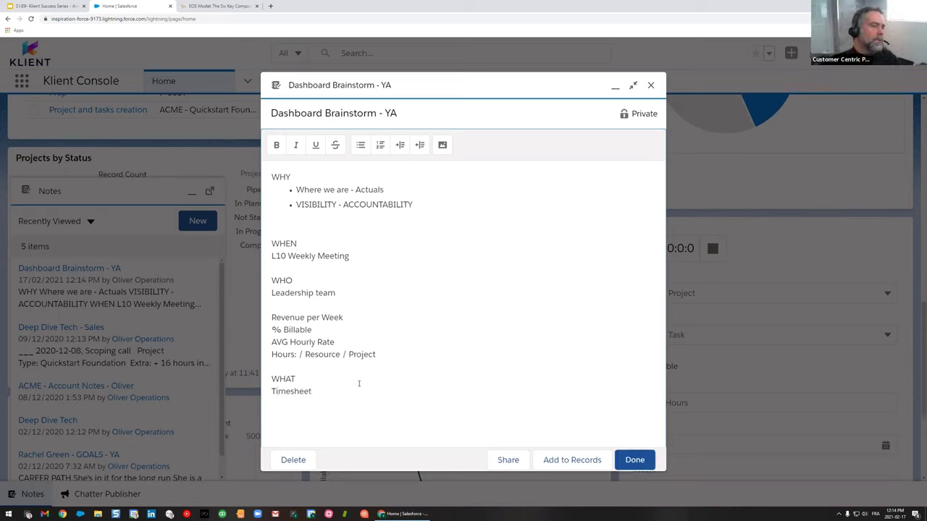
{"action": "key", "text": "Home"}
{"action": "key", "text": "Return"}
{"action": "key", "text": "End"}
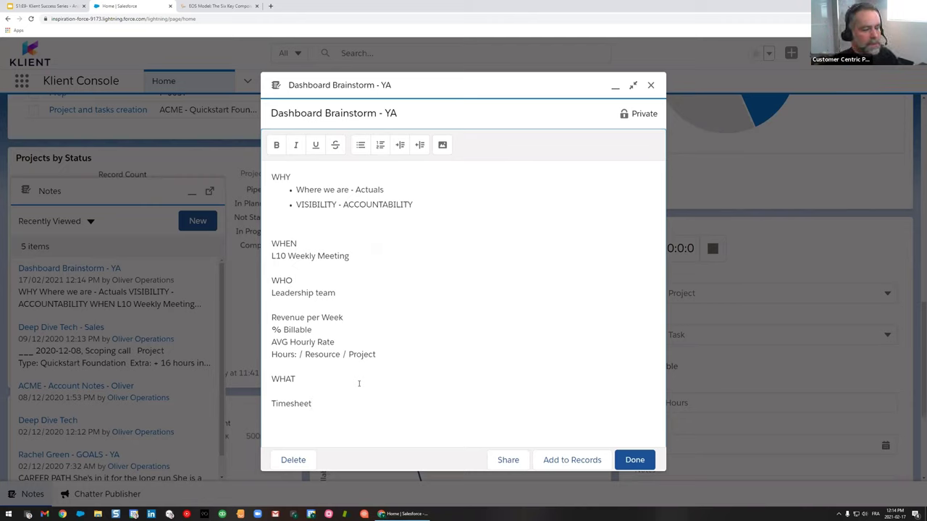
Extend the Timesheet line to read "Timesheet Splits" and select the whole WHAT section.
{"action": "type", "text": "SP"}
{"action": "key", "text": "BackSpace"}
{"action": "type", "text": "p"}
{"action": "key", "text": "BackSpace"}
{"action": "type", "text": "plits"}
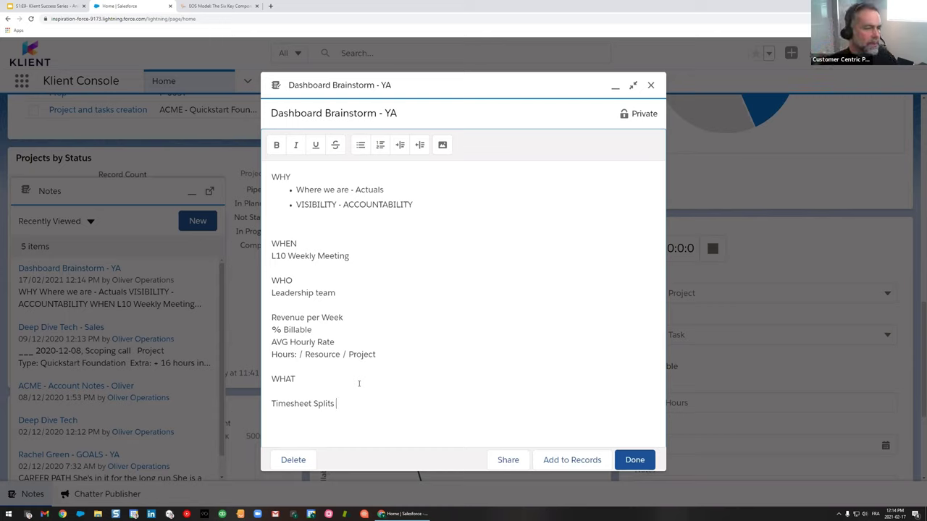
{"action": "left_click_drag", "start_coordinate": [365, 415], "coordinate": [269, 382]}
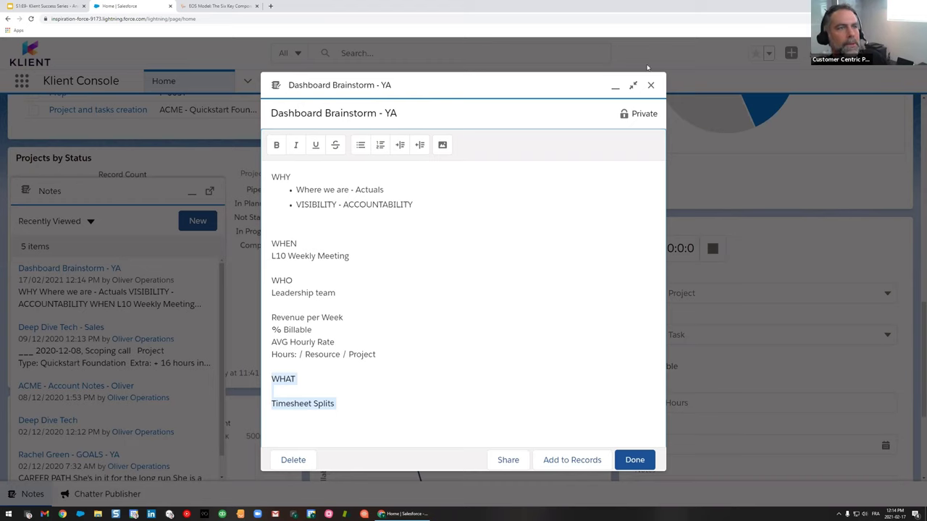
Shrink the expanded note back to its docked size and minimize both it and the notes list.
{"action": "left_click", "coordinate": [633, 85]}
{"action": "left_click", "coordinate": [867, 196]}
{"action": "left_click", "coordinate": [192, 192]}
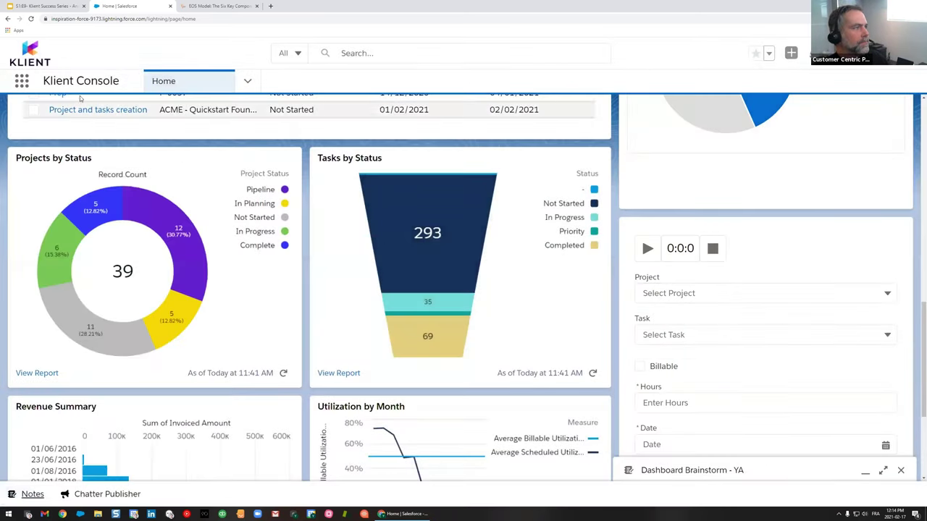
Search the apps and items for "dashb" and open the Dashboards item.
{"action": "left_click", "coordinate": [21, 82]}
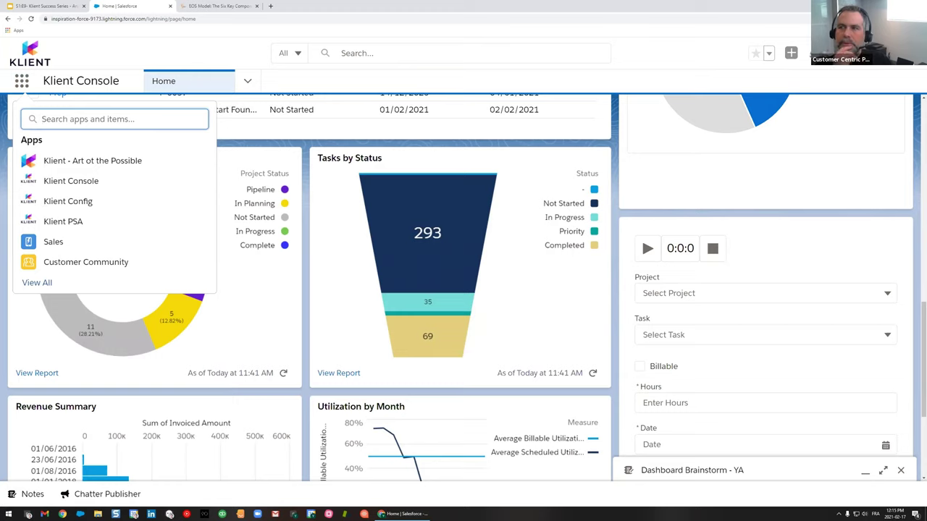
{"action": "type", "text": "d"}
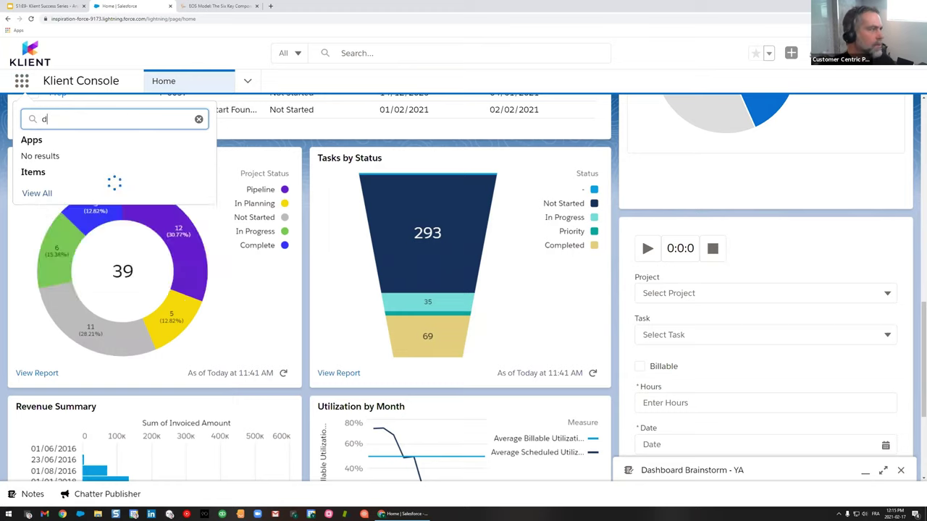
{"action": "key", "text": "BackSpace"}
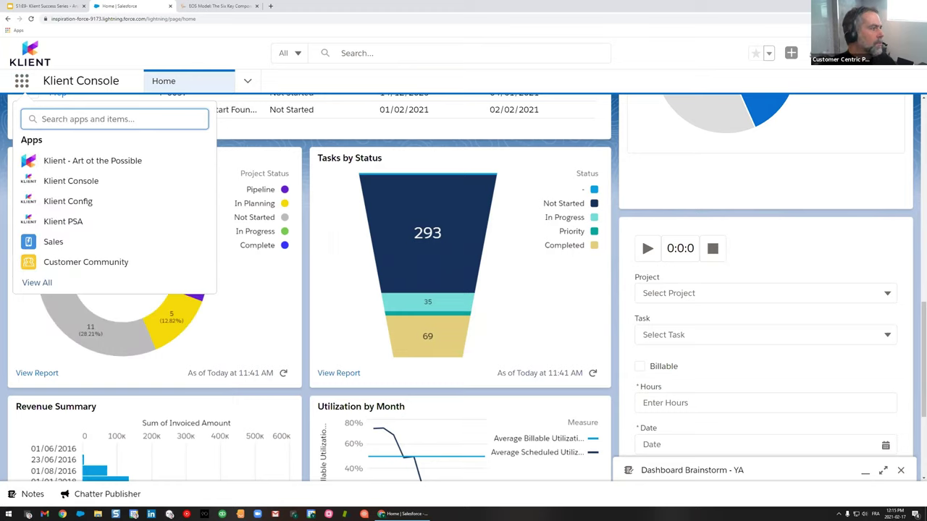
{"action": "type", "text": "dashb"}
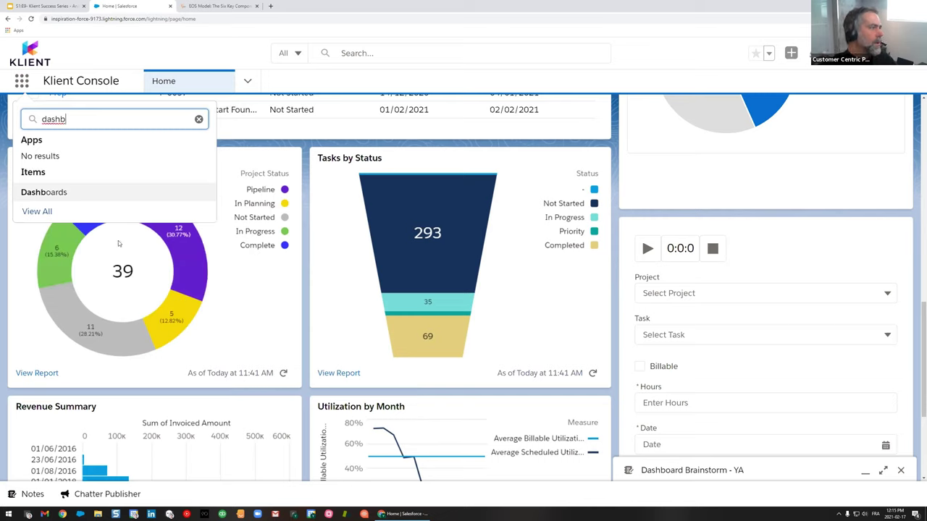
{"action": "left_click", "coordinate": [40, 194]}
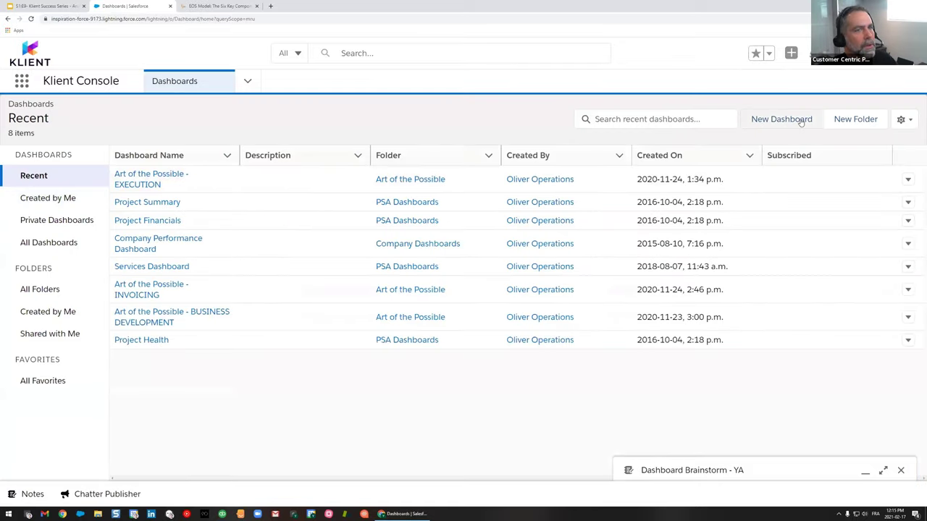
Start a new dashboard and name it "Where we Are - Actuals".
{"action": "left_click", "coordinate": [796, 120]}
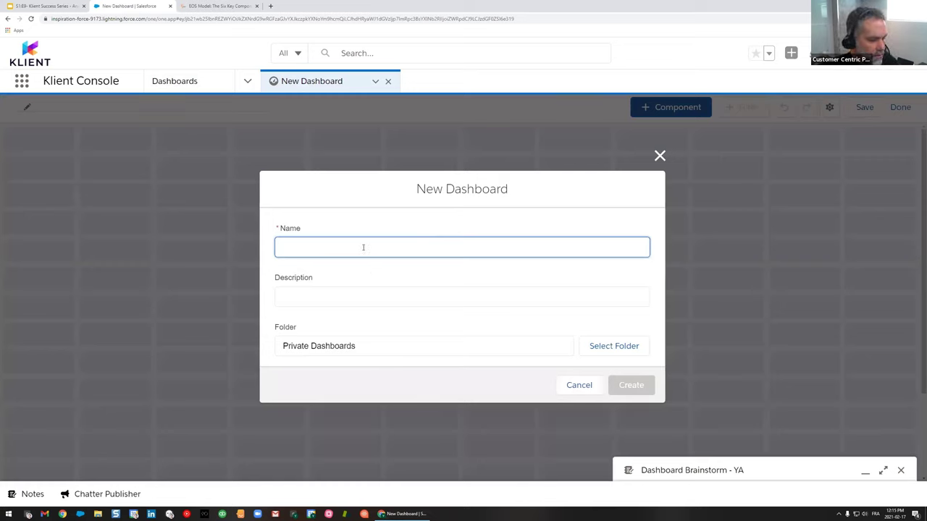
{"action": "type", "text": "Where we Are - Actuals"}
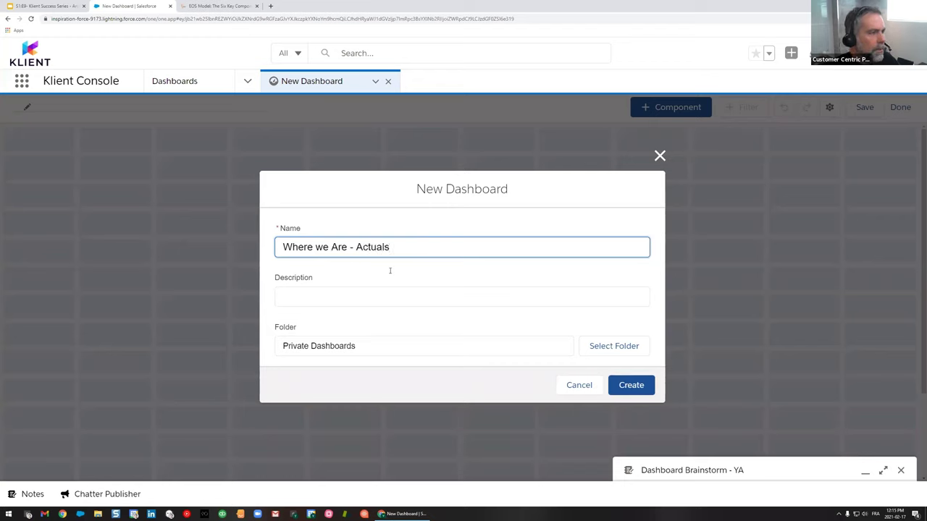
{"action": "left_click", "coordinate": [386, 337]}
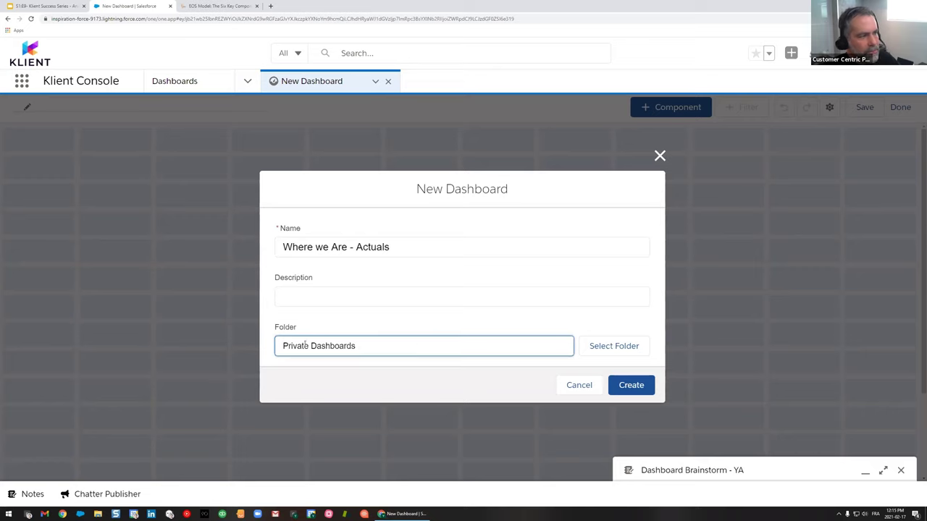
Choose the Art of the Possible folder for the new dashboard and create it.
{"action": "left_click", "coordinate": [612, 346]}
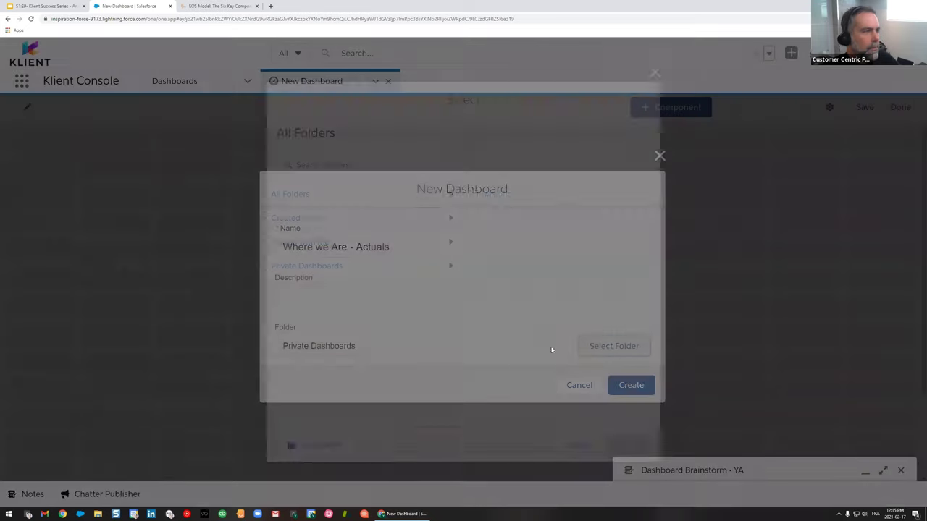
{"action": "left_click", "coordinate": [296, 196]}
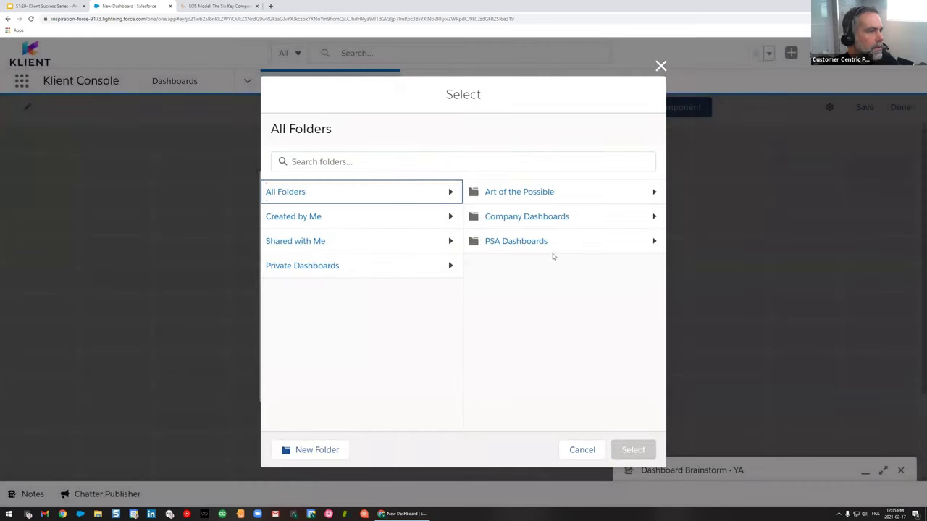
{"action": "left_click", "coordinate": [532, 239]}
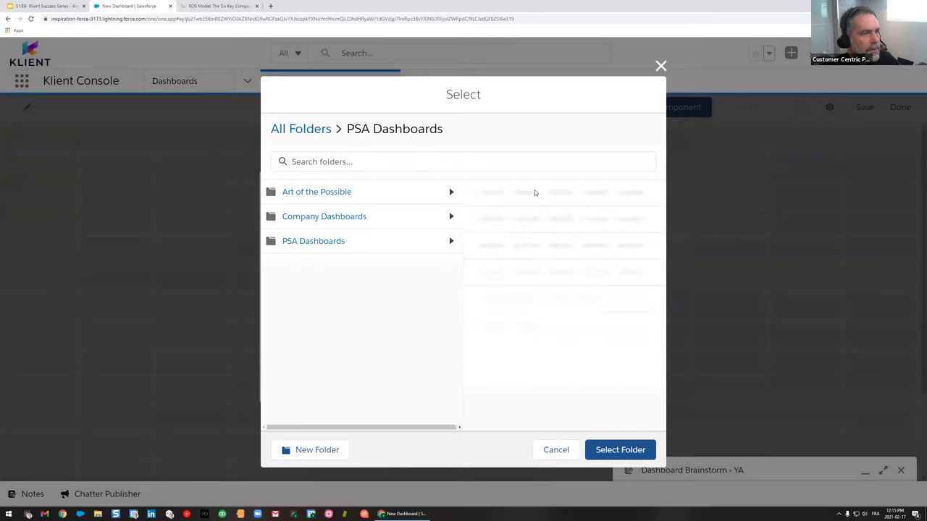
{"action": "left_click", "coordinate": [337, 193]}
{"action": "left_click", "coordinate": [619, 449]}
{"action": "left_click", "coordinate": [635, 386]}
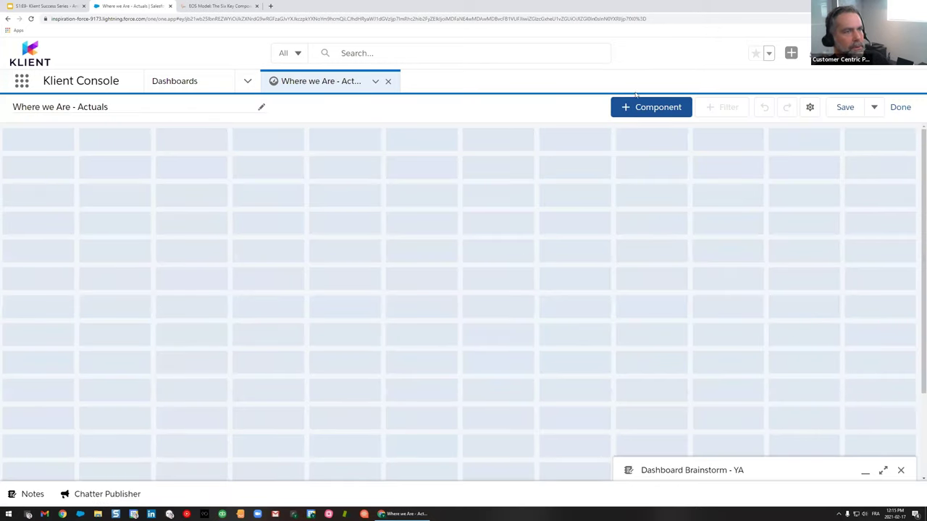
Check the reports offered for a dashboard component, close that picker without choosing, and open the Reports item.
{"action": "left_click", "coordinate": [671, 107]}
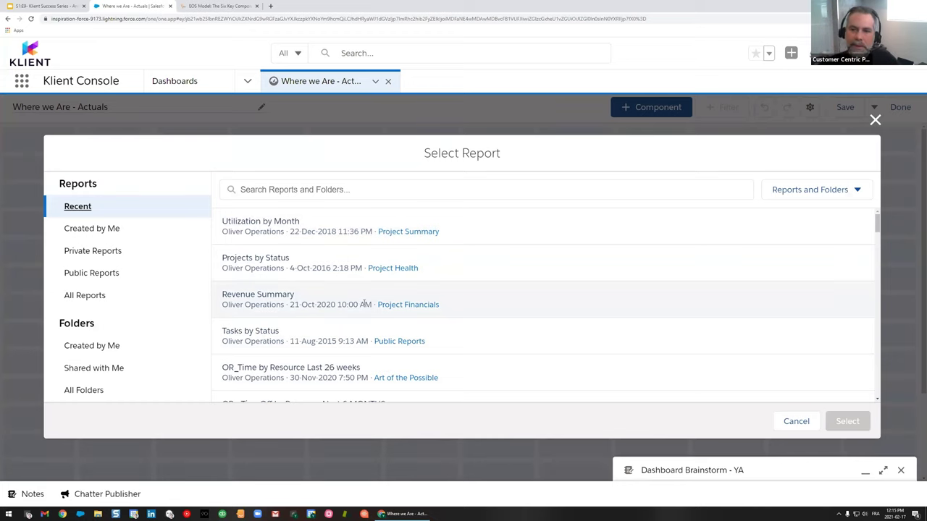
{"action": "left_click", "coordinate": [813, 425]}
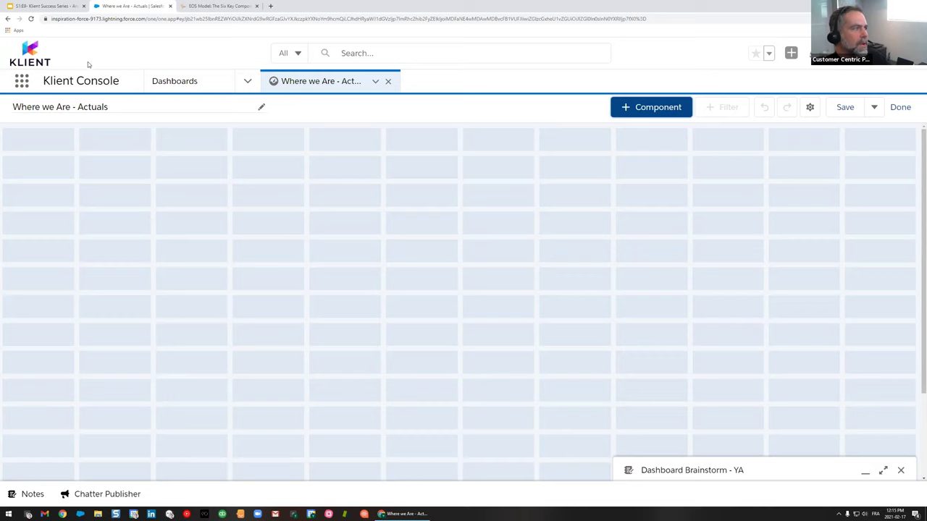
{"action": "left_click", "coordinate": [21, 82]}
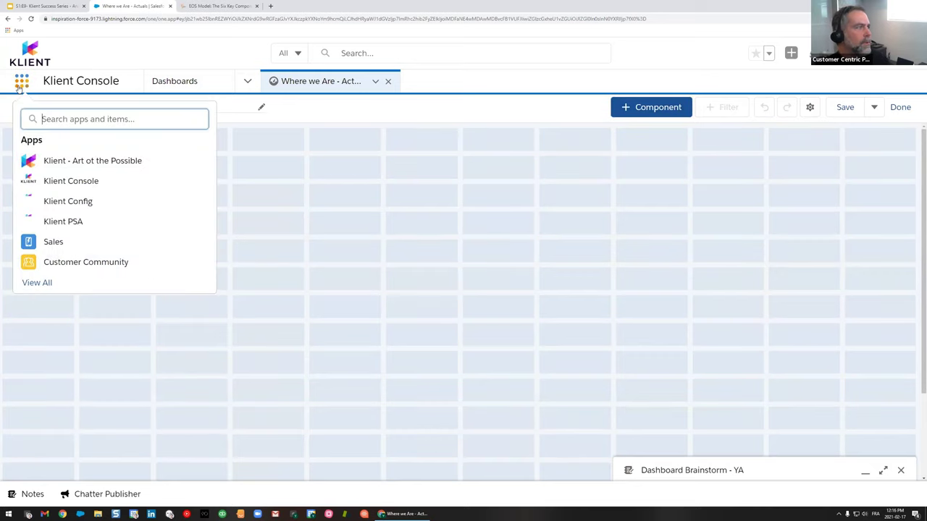
{"action": "type", "text": "repos"}
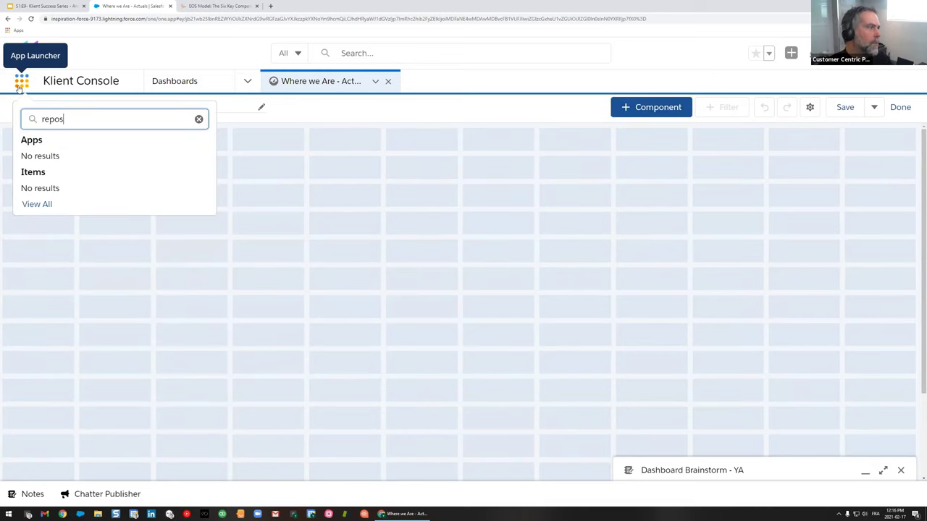
{"action": "key", "text": "BackSpace"}
{"action": "type", "text": "r"}
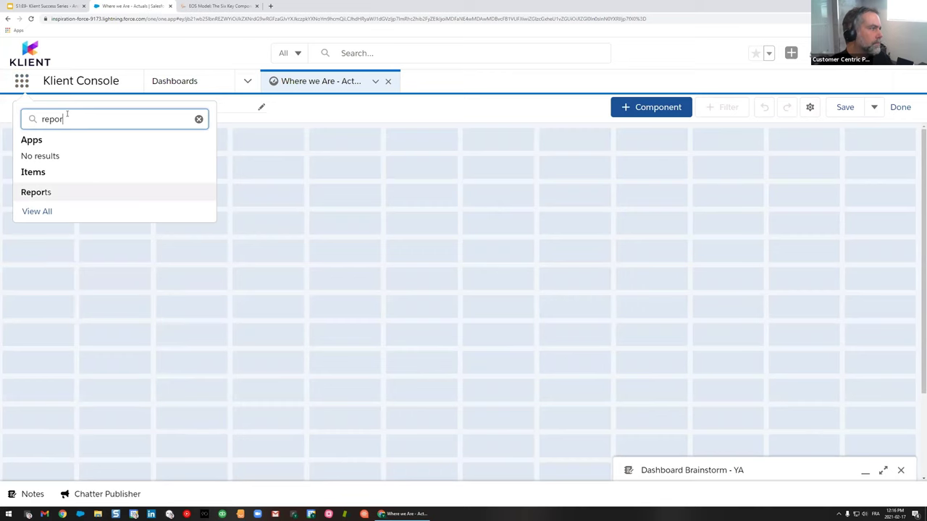
{"action": "left_click", "coordinate": [46, 192]}
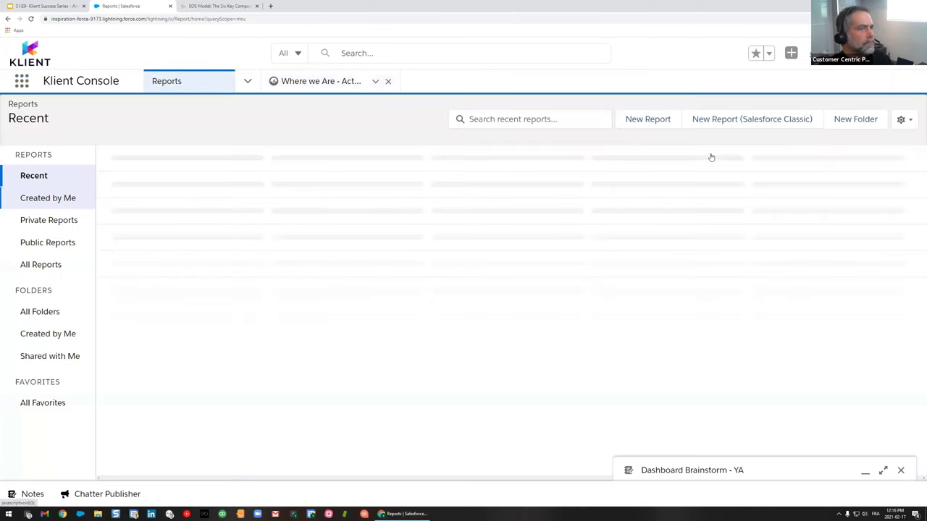
Start a new report and look through the report types matching "split".
{"action": "left_click", "coordinate": [646, 120]}
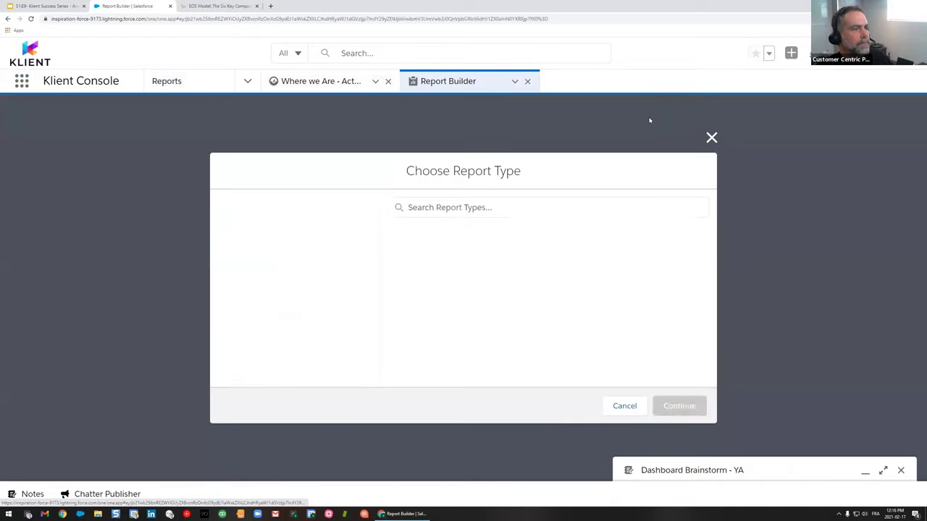
{"action": "left_click", "coordinate": [531, 208]}
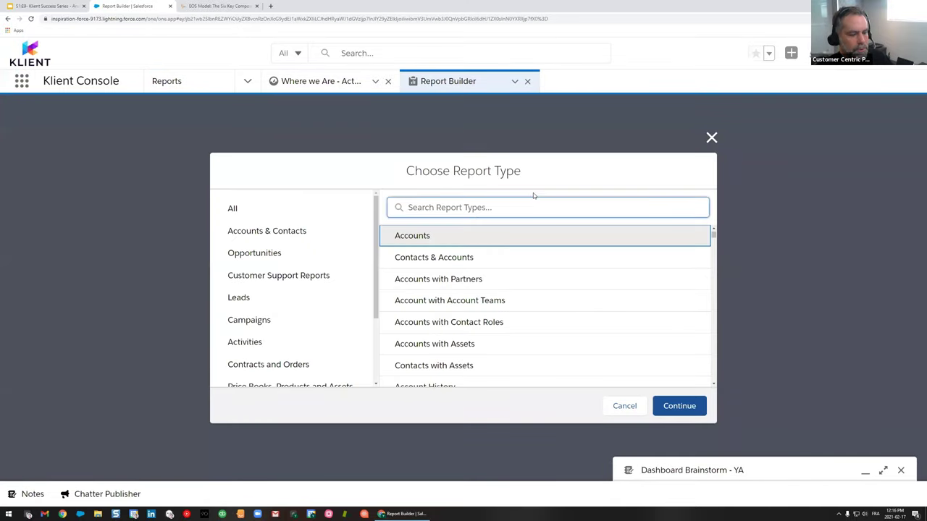
{"action": "type", "text": "splits"}
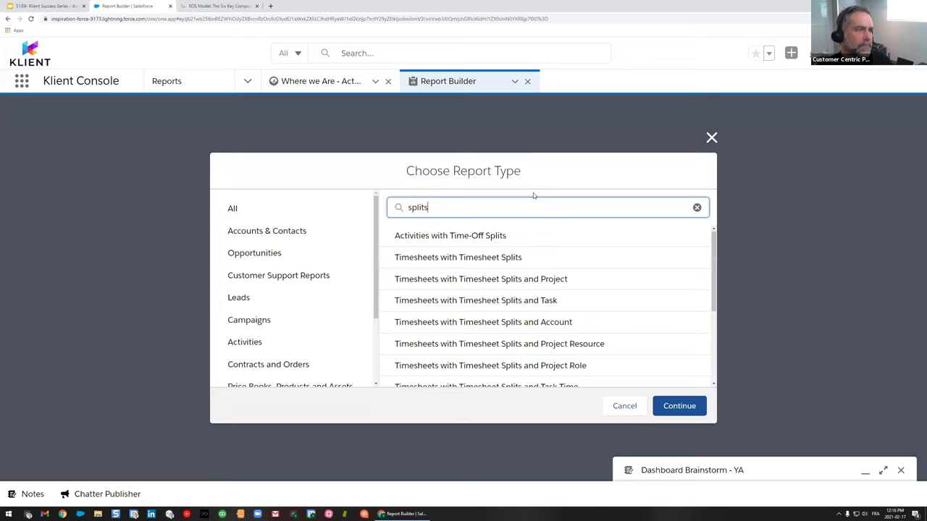
{"action": "key", "text": "BackSpace"}
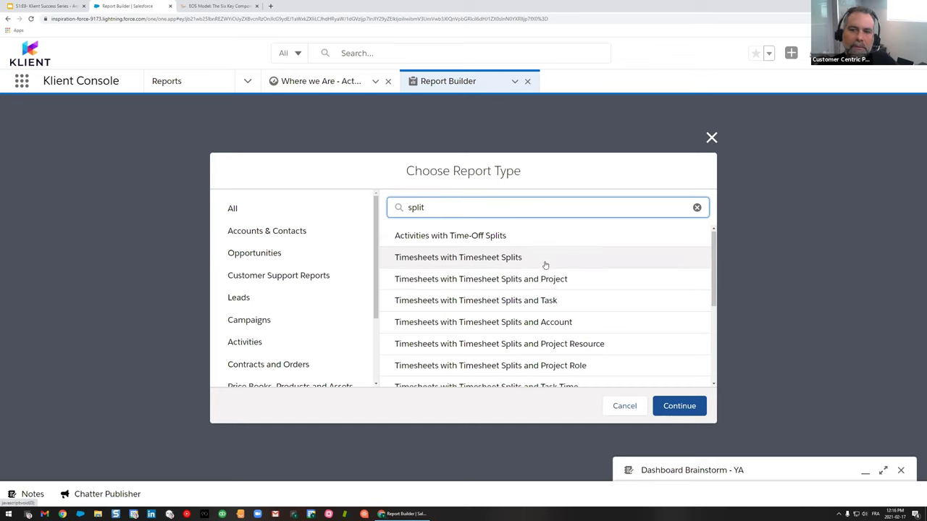
{"action": "scroll", "coordinate": [548, 263], "scroll_direction": "down", "scroll_amount": 1}
{"action": "scroll", "coordinate": [548, 265], "scroll_direction": "down", "scroll_amount": 2}
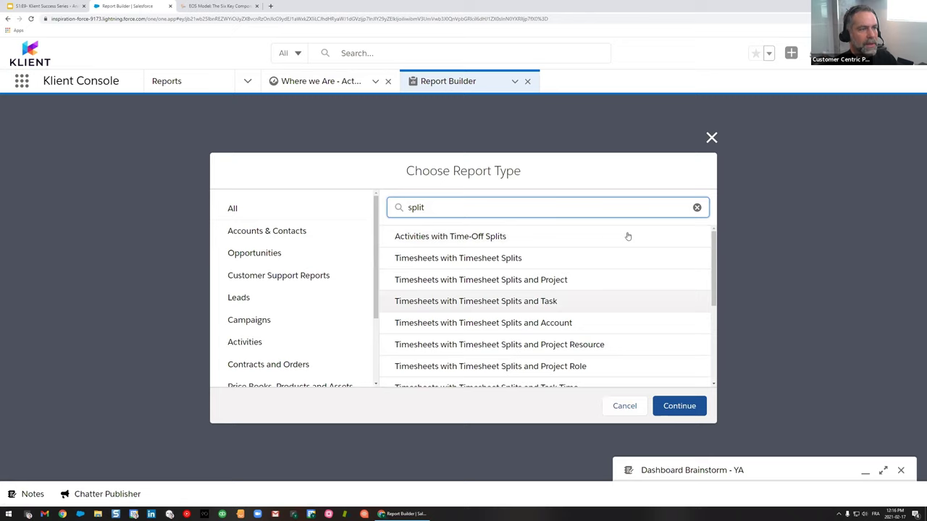
{"action": "left_click_drag", "start_coordinate": [525, 171], "coordinate": [396, 173]}
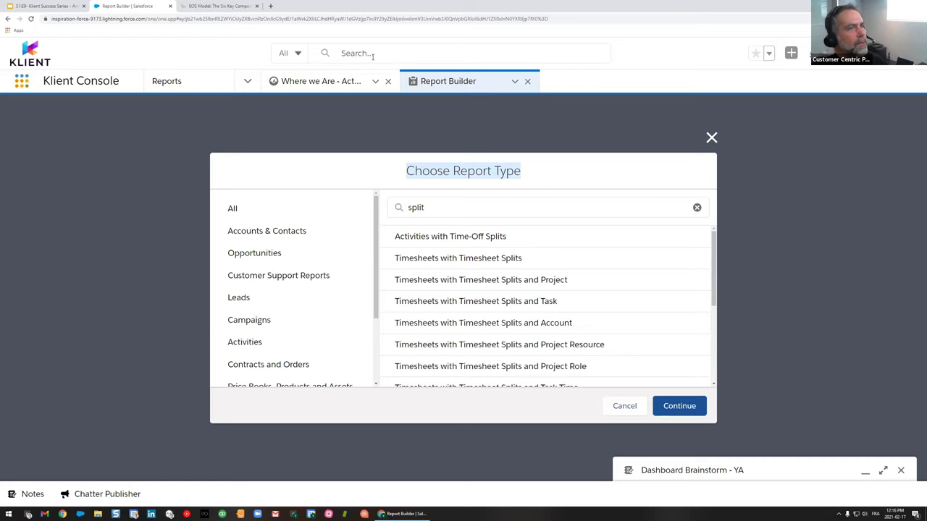
Open Salesforce Setup, search its settings for "repo" and go to the Report Types page.
{"action": "left_click", "coordinate": [849, 51]}
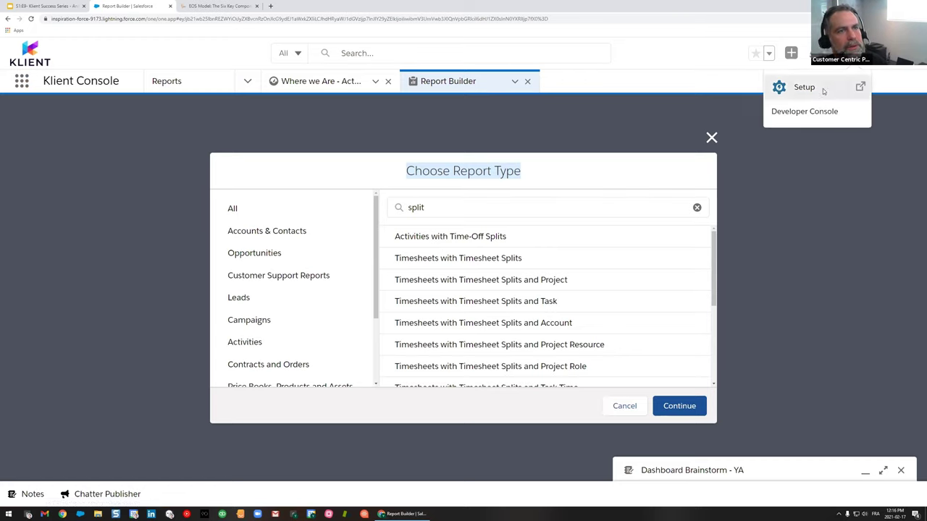
{"action": "left_click", "coordinate": [821, 88]}
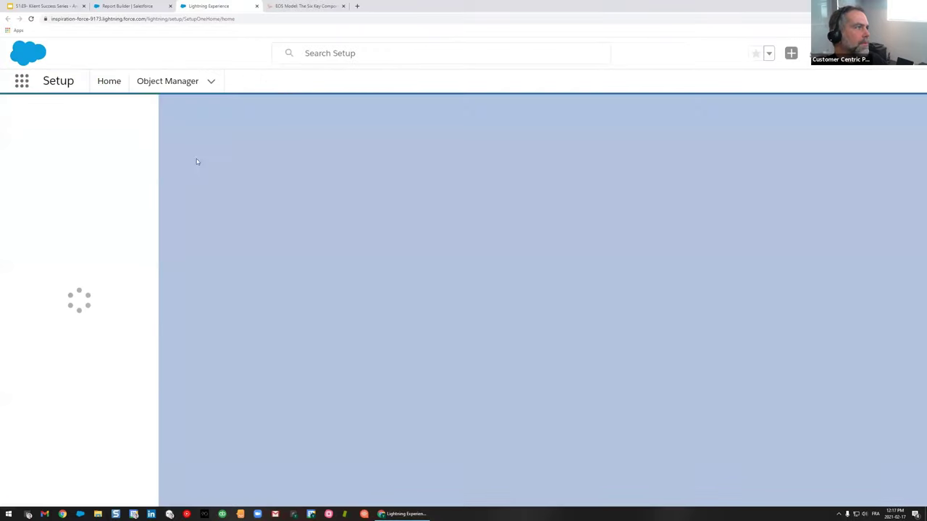
{"action": "left_click", "coordinate": [47, 117]}
{"action": "type", "text": "repo"}
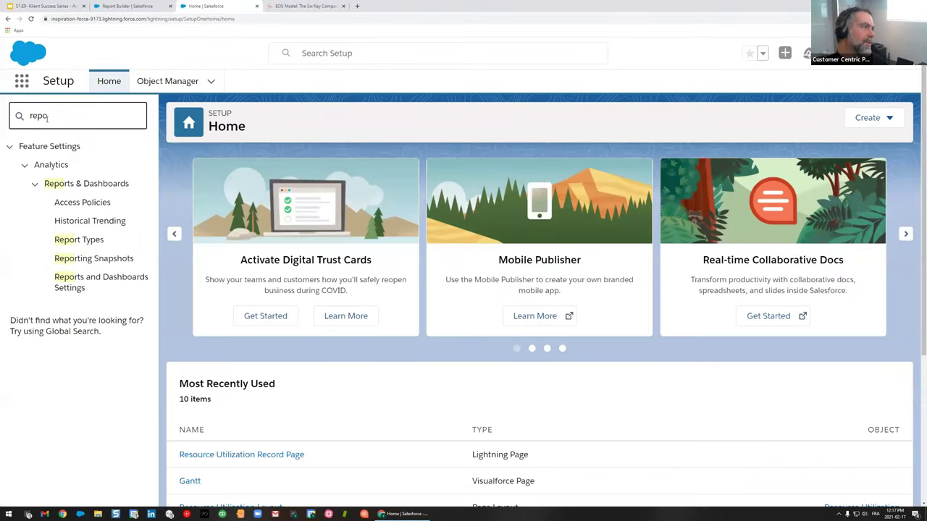
{"action": "left_click", "coordinate": [85, 244]}
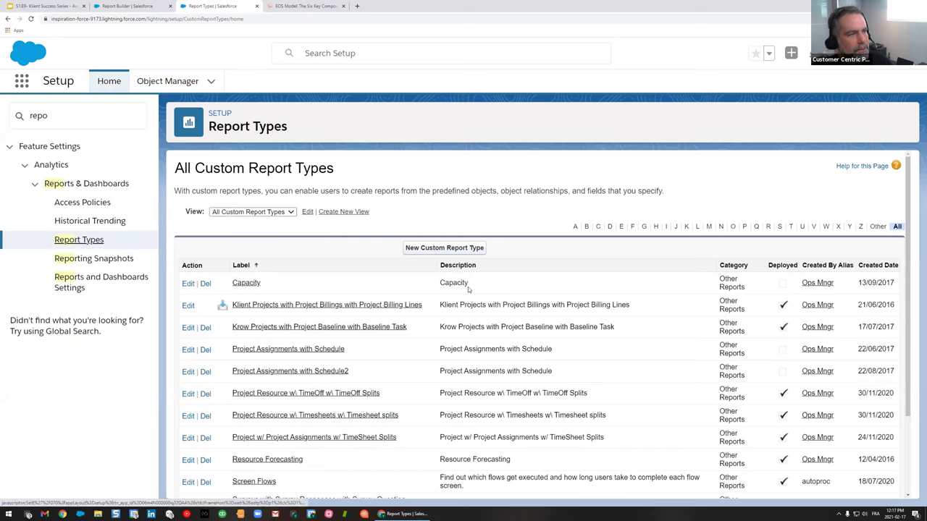
Start a new custom report type with Timesheet Splits as its primary object.
{"action": "left_click", "coordinate": [435, 250]}
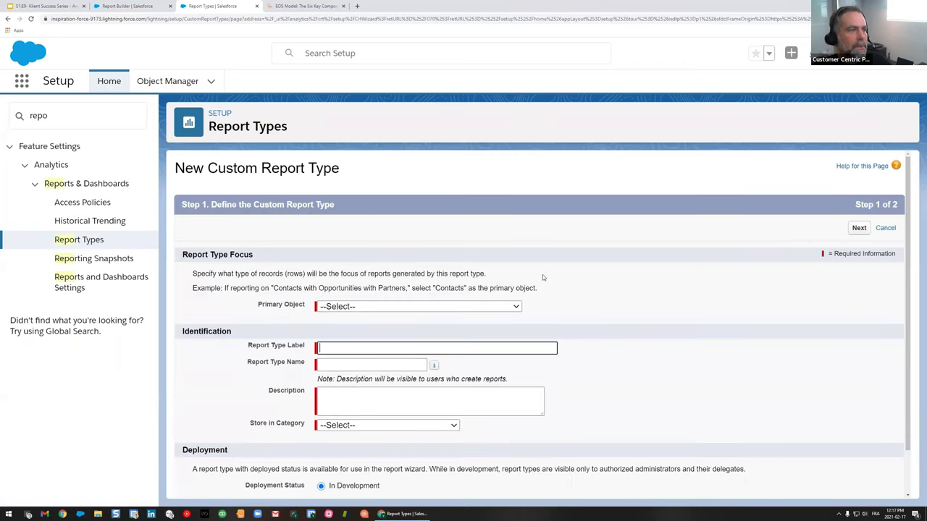
{"action": "scroll", "coordinate": [601, 254], "scroll_direction": "down", "scroll_amount": 1}
{"action": "left_click", "coordinate": [421, 256]}
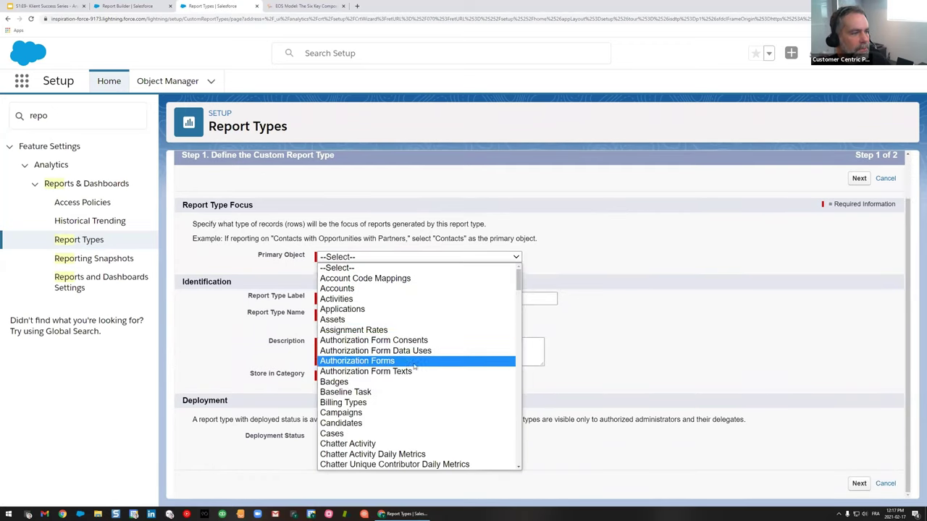
{"action": "scroll", "coordinate": [425, 355], "scroll_direction": "down", "scroll_amount": 6}
{"action": "scroll", "coordinate": [426, 353], "scroll_direction": "up", "scroll_amount": 4}
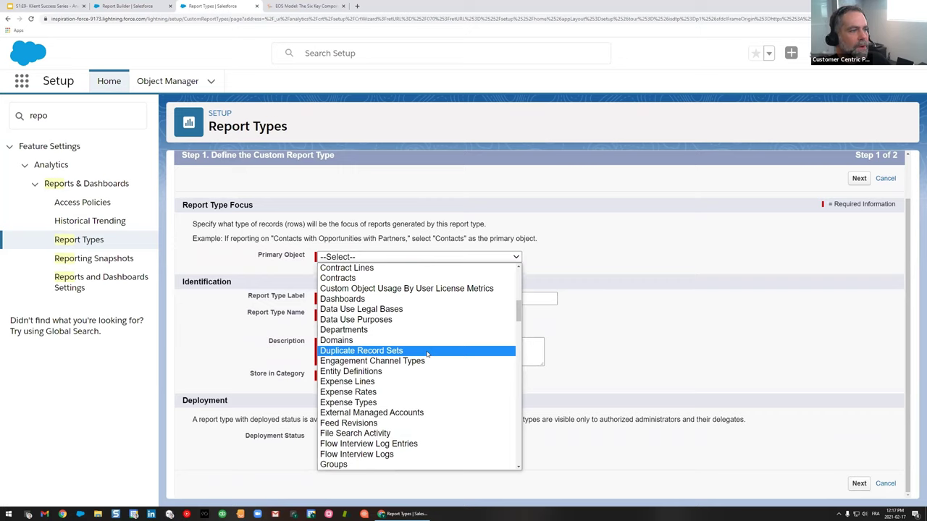
{"action": "scroll", "coordinate": [427, 353], "scroll_direction": "up", "scroll_amount": 6}
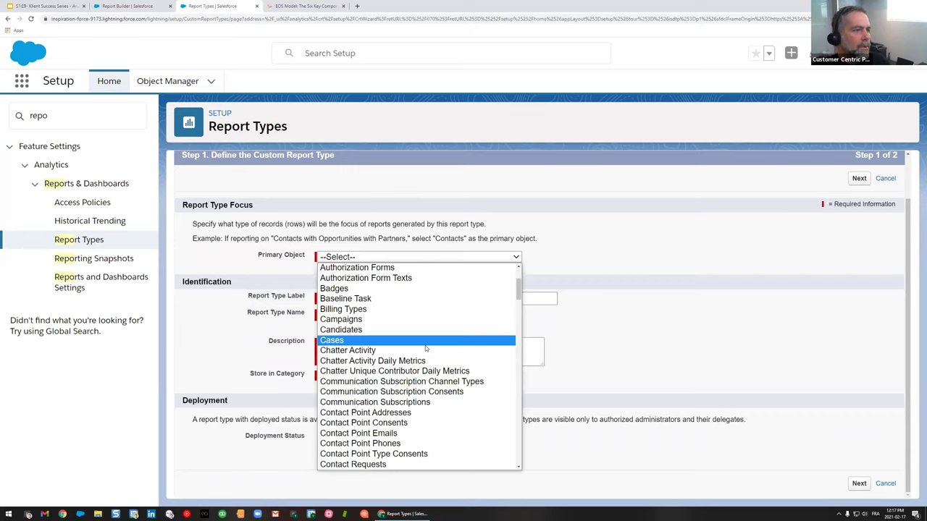
{"action": "scroll", "coordinate": [409, 388], "scroll_direction": "down", "scroll_amount": 3}
{"action": "scroll", "coordinate": [408, 383], "scroll_direction": "down", "scroll_amount": 20}
{"action": "scroll", "coordinate": [414, 382], "scroll_direction": "up", "scroll_amount": 1}
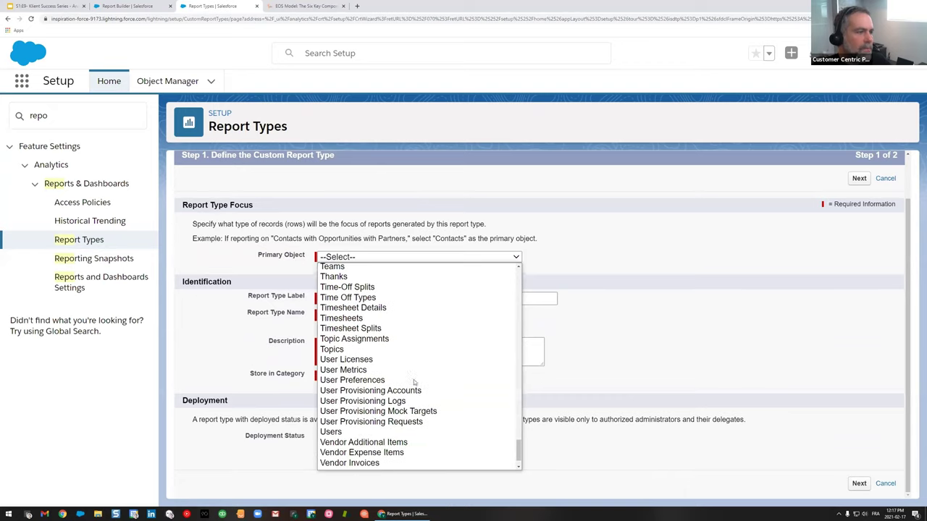
{"action": "scroll", "coordinate": [414, 382], "scroll_direction": "up", "scroll_amount": 3}
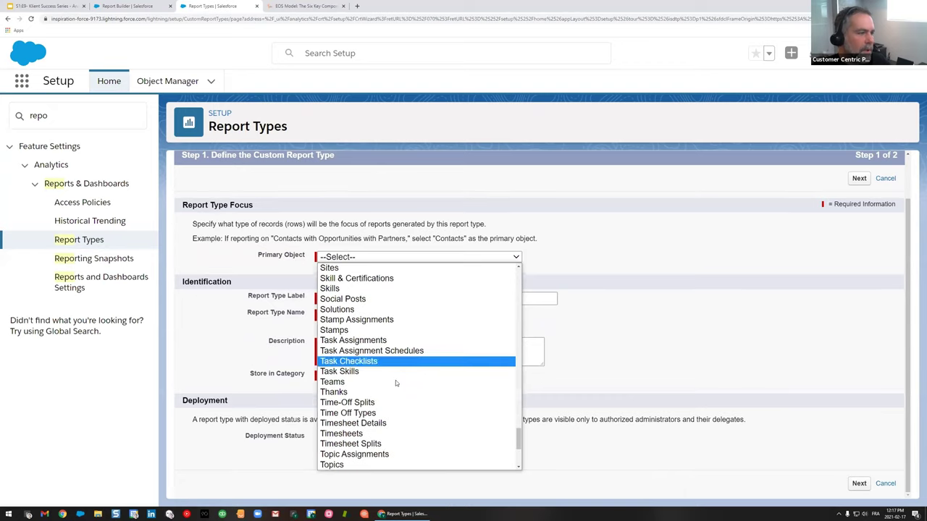
{"action": "left_click", "coordinate": [379, 445]}
Enter "Timesheet Splits" as both the label and the description of the new report type.
{"action": "left_click", "coordinate": [366, 297]}
{"action": "type", "text": "Timesheet Splits"}
{"action": "key", "text": "ctrl+a"}
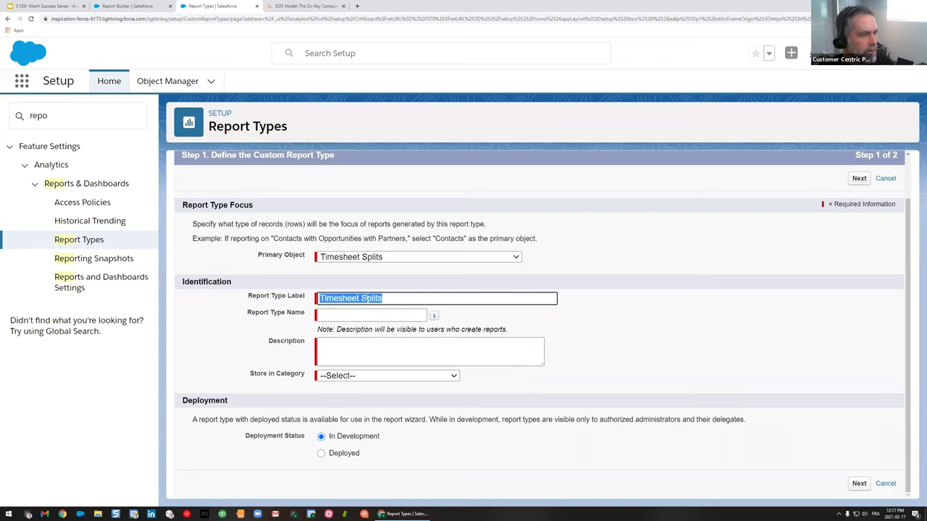
{"action": "key", "text": "ctrl+c"}
{"action": "key", "text": "Tab"}
{"action": "key", "text": "Tab"}
{"action": "key", "text": "Tab"}
{"action": "key", "text": "ctrl+v"}
Store the report type in the Other Reports category, set it to Deployed and continue to the record set definition.
{"action": "left_click", "coordinate": [342, 377]}
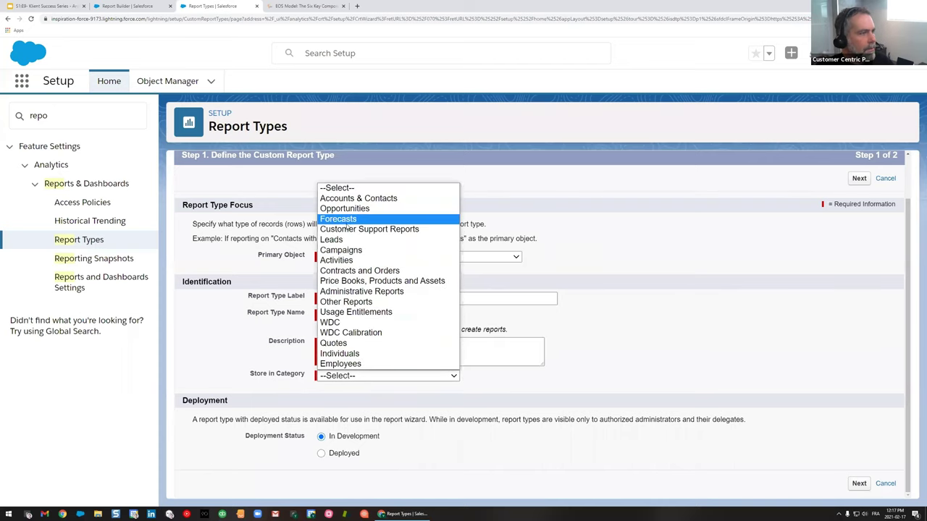
{"action": "left_click", "coordinate": [362, 302]}
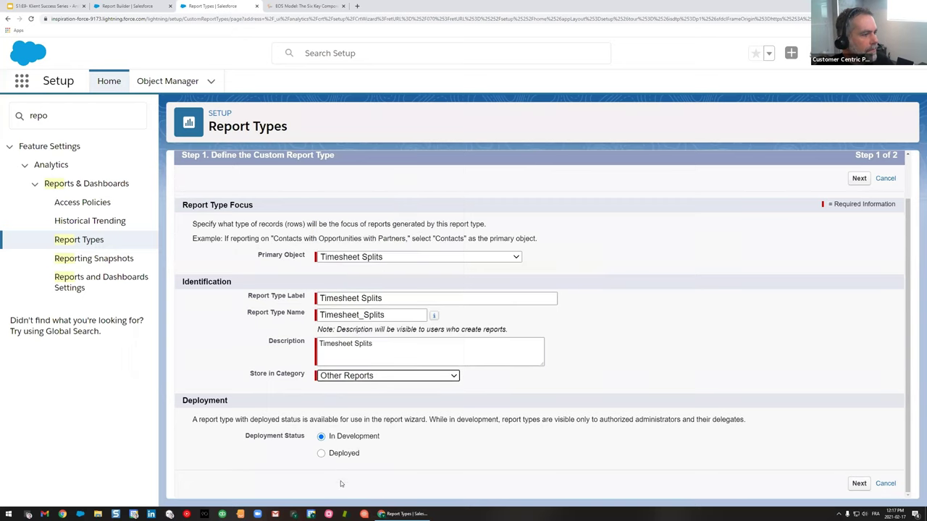
{"action": "left_click", "coordinate": [338, 454]}
{"action": "left_click", "coordinate": [859, 483]}
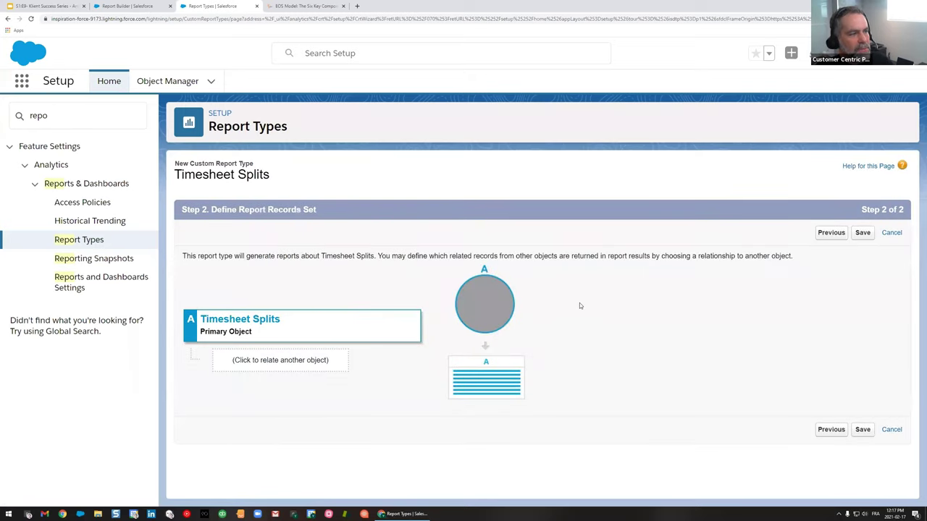
Try relating Invoice Line Items to Timesheet Splits with both relationship options, and remove the related object again.
{"action": "left_click", "coordinate": [268, 360]}
{"action": "left_click", "coordinate": [331, 342]}
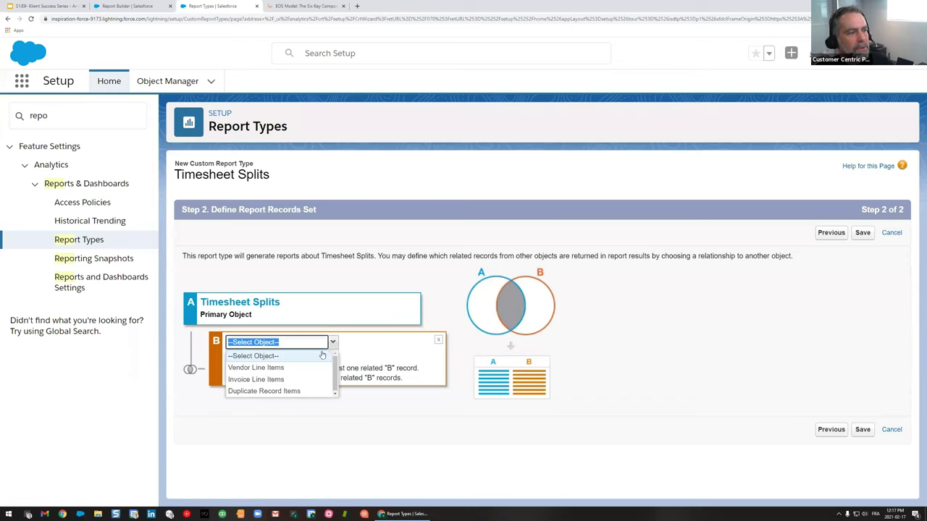
{"action": "left_click", "coordinate": [266, 380]}
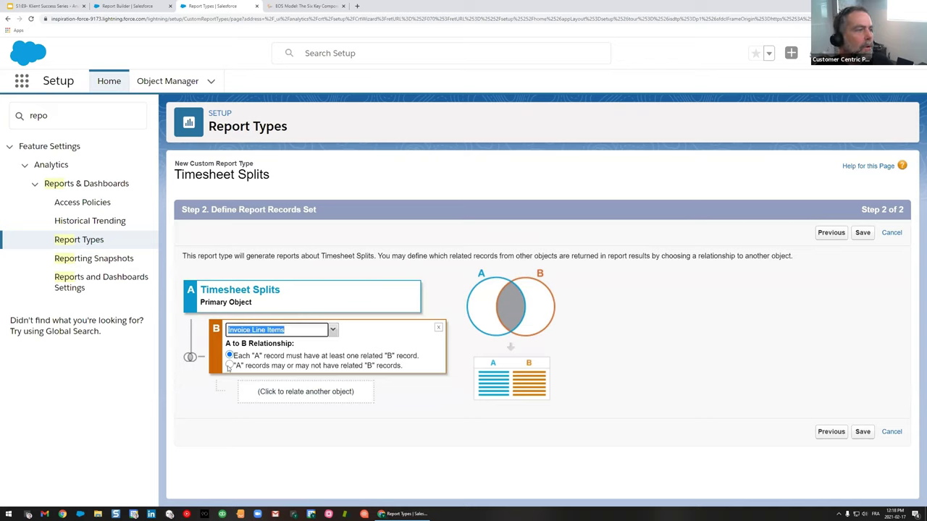
{"action": "left_click", "coordinate": [229, 366]}
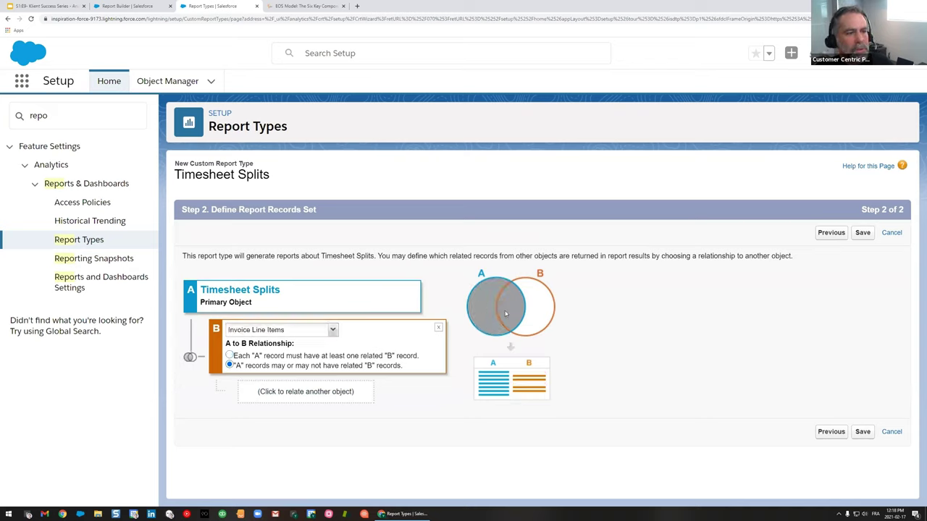
{"action": "left_click", "coordinate": [291, 357]}
{"action": "left_click", "coordinate": [332, 330]}
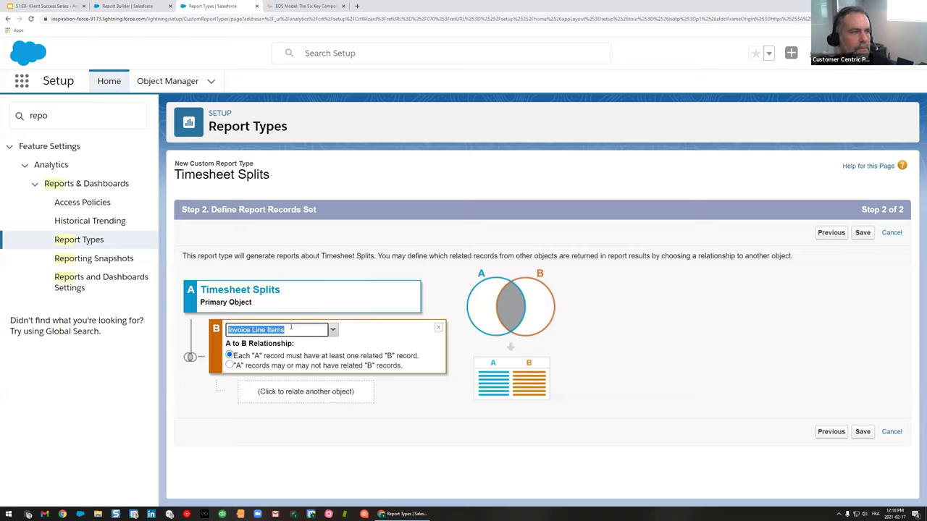
{"action": "left_click", "coordinate": [333, 330]}
{"action": "left_click", "coordinate": [260, 341]}
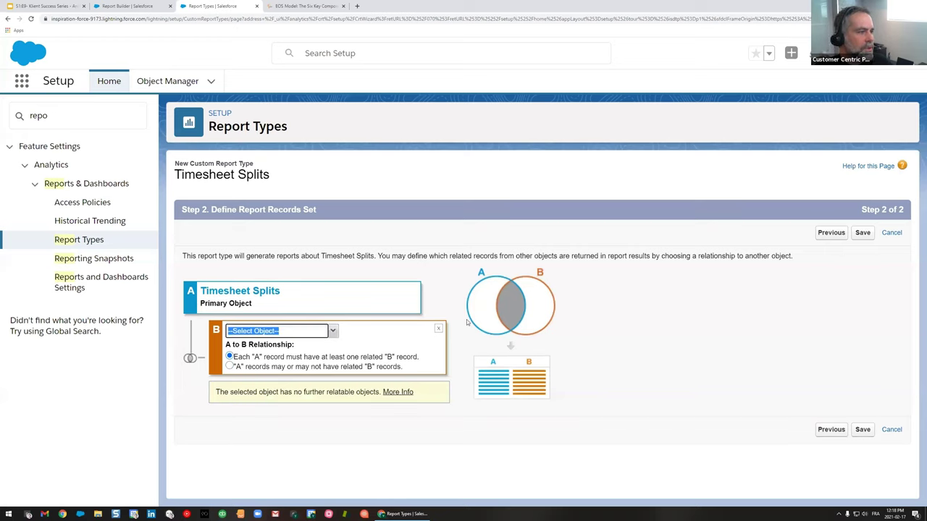
{"action": "left_click", "coordinate": [439, 328]}
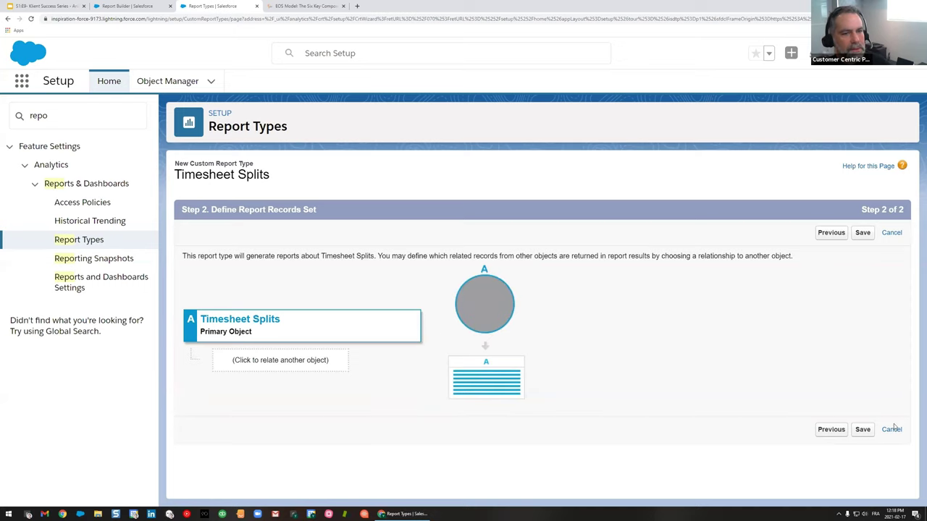
Save the Timesheet Splits report type with no related objects and review its definition page.
{"action": "left_click", "coordinate": [862, 431]}
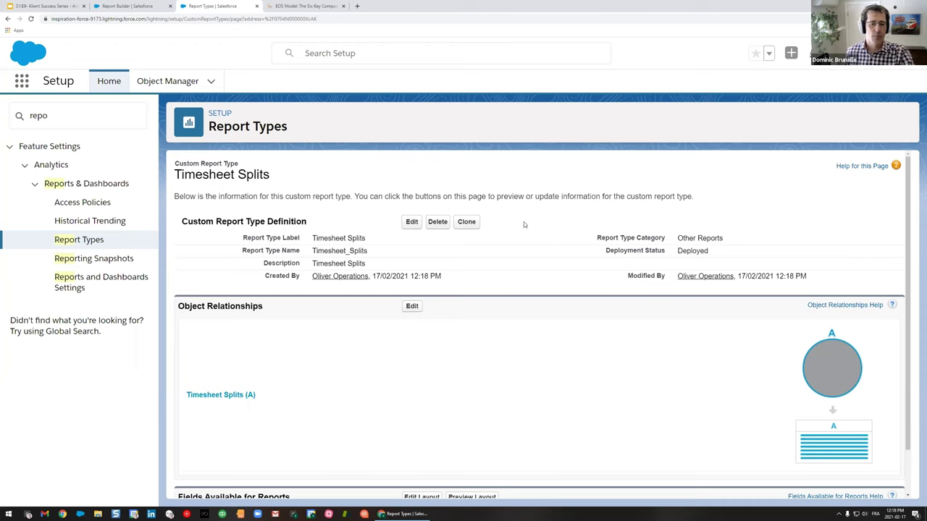
{"action": "scroll", "coordinate": [543, 246], "scroll_direction": "down", "scroll_amount": 1}
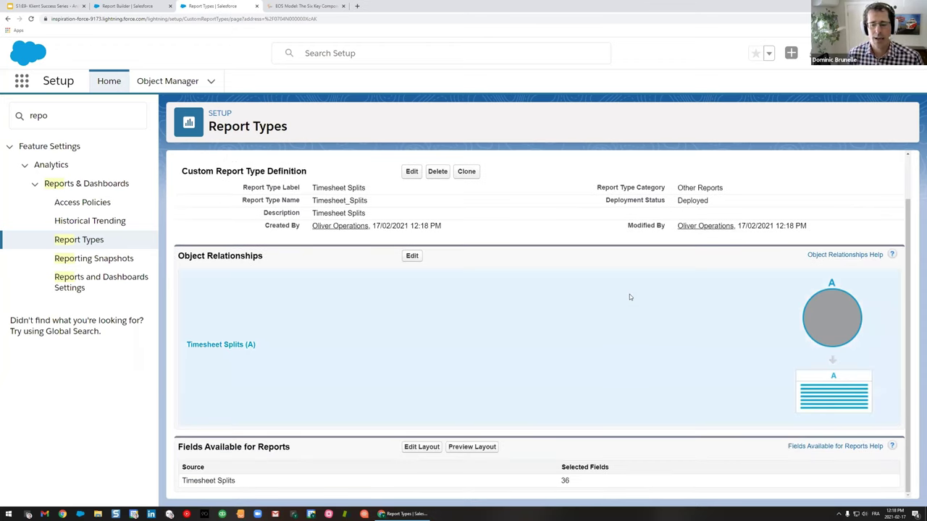
{"action": "scroll", "coordinate": [631, 297], "scroll_direction": "up", "scroll_amount": 1}
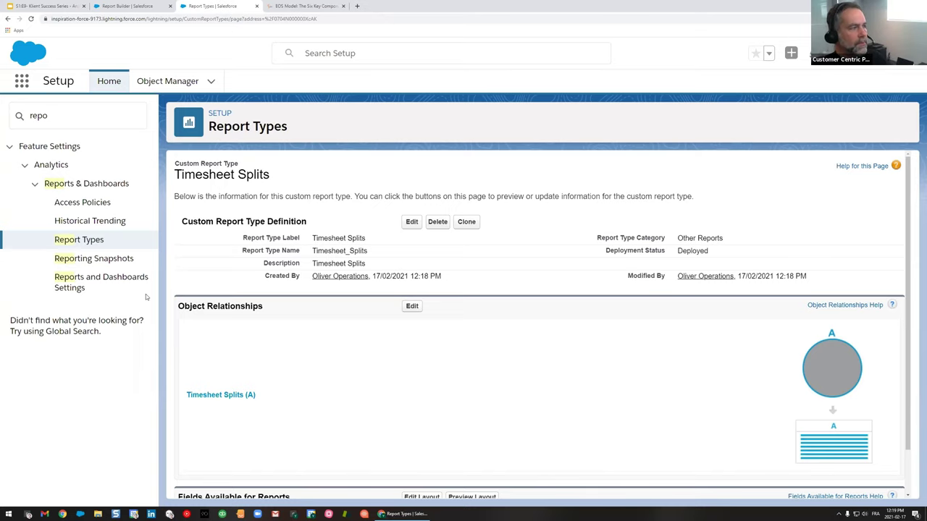
{"action": "scroll", "coordinate": [498, 308], "scroll_direction": "down", "scroll_amount": 1}
{"action": "scroll", "coordinate": [367, 139], "scroll_direction": "up", "scroll_amount": 1}
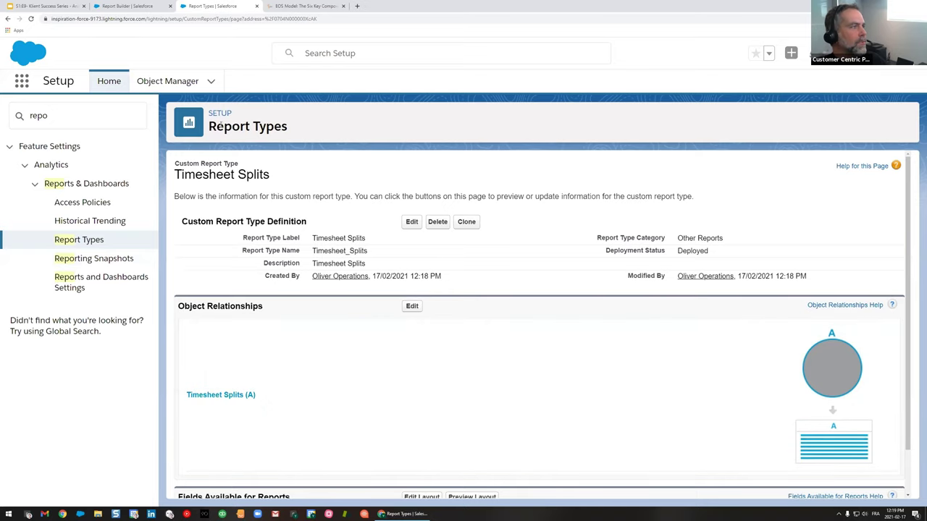
Go back to the Klient Console reports and create a new report based on the Timesheet Splits report type.
{"action": "left_click", "coordinate": [126, 4]}
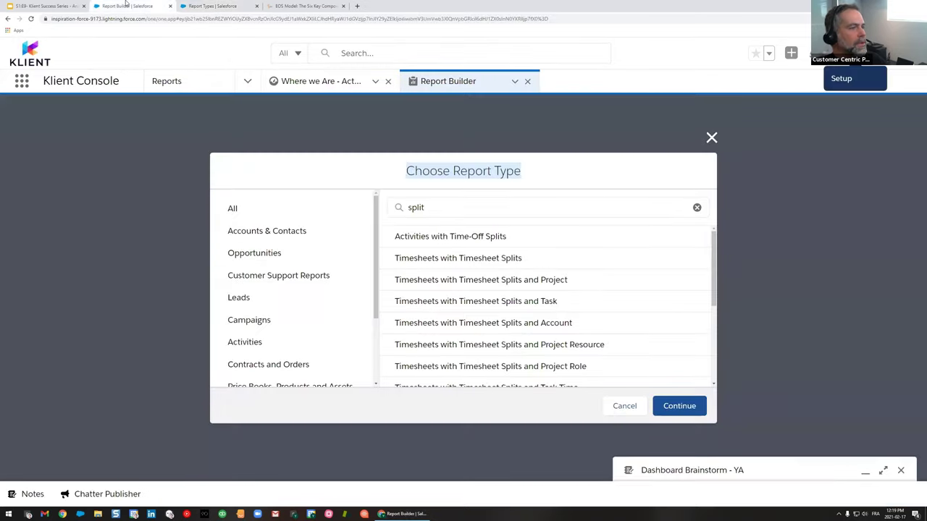
{"action": "left_click", "coordinate": [712, 137]}
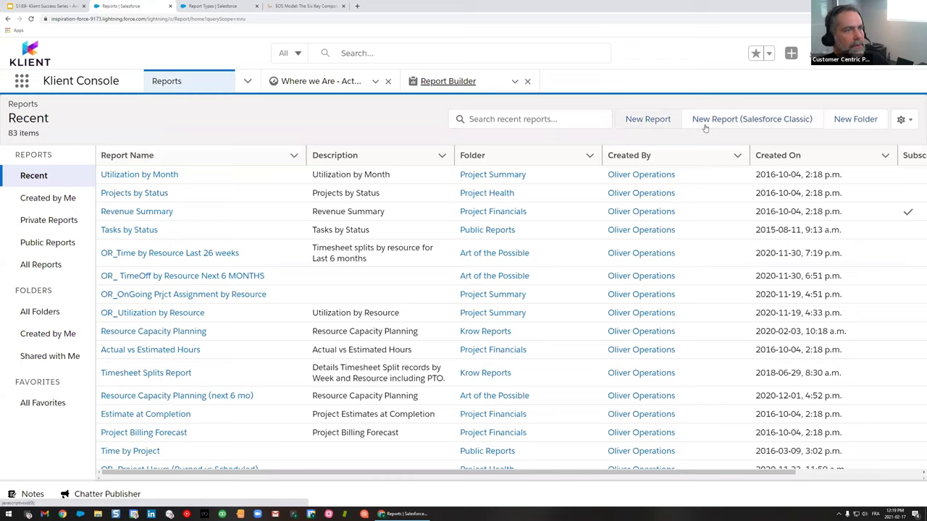
{"action": "left_click", "coordinate": [646, 120]}
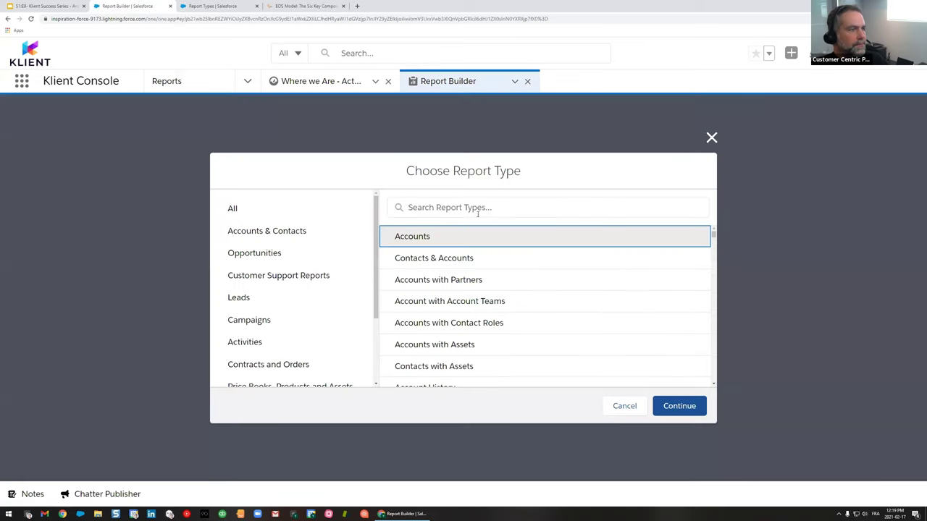
{"action": "type", "text": "timesh"}
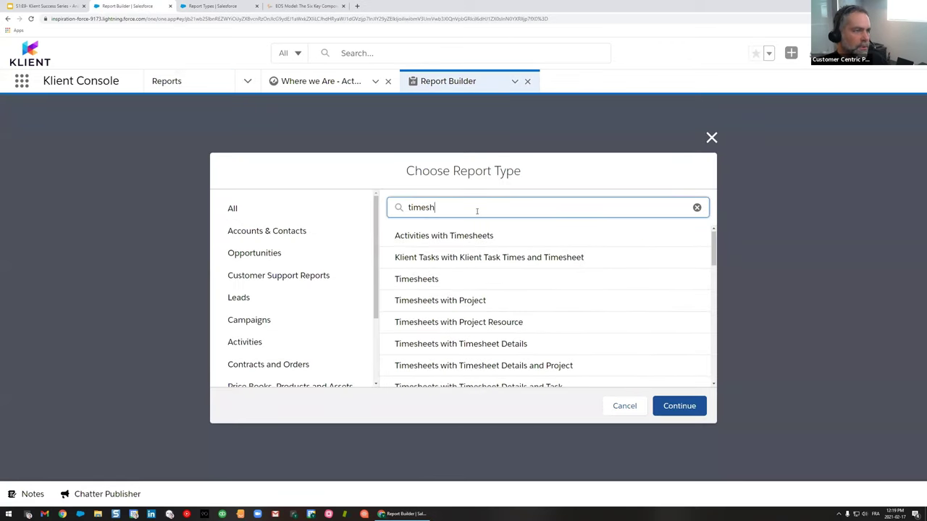
{"action": "double_click", "coordinate": [476, 208]}
{"action": "type", "text": "splits"}
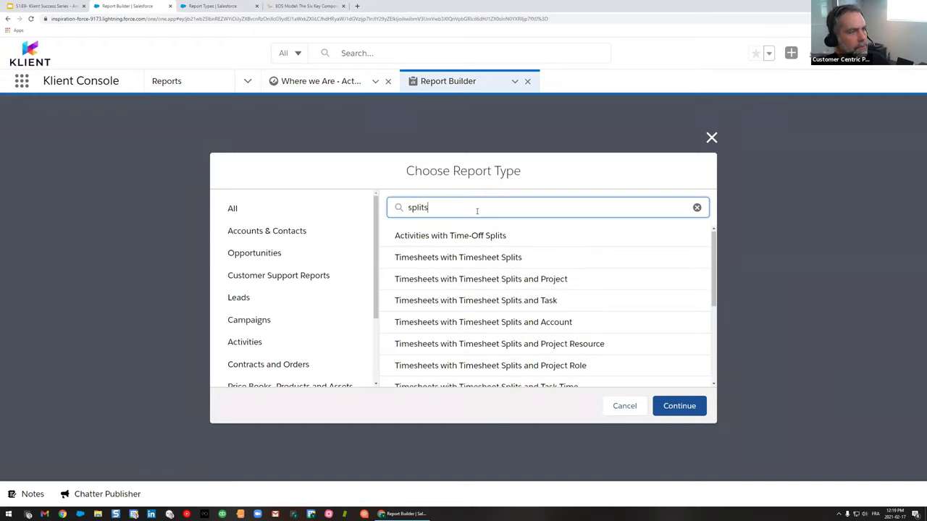
{"action": "scroll", "coordinate": [423, 269], "scroll_direction": "down", "scroll_amount": 3}
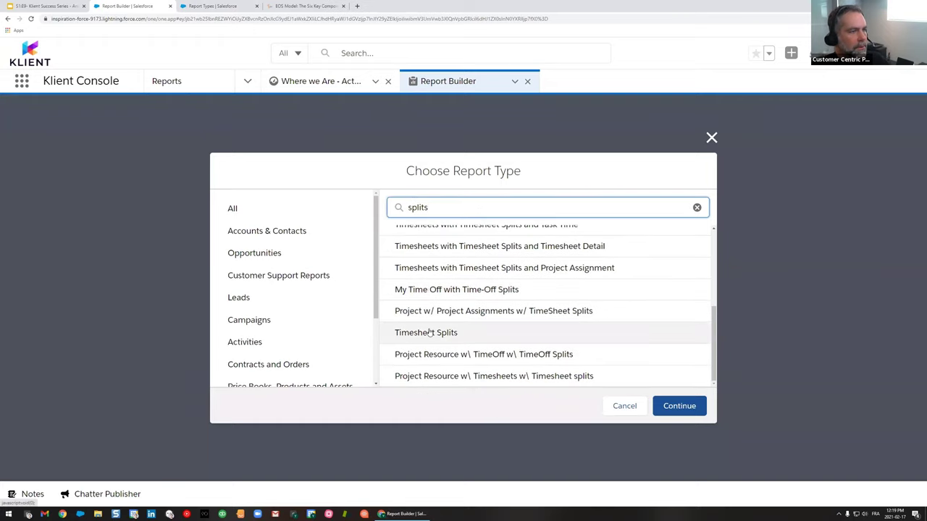
{"action": "left_click", "coordinate": [421, 334]}
{"action": "left_click", "coordinate": [672, 404]}
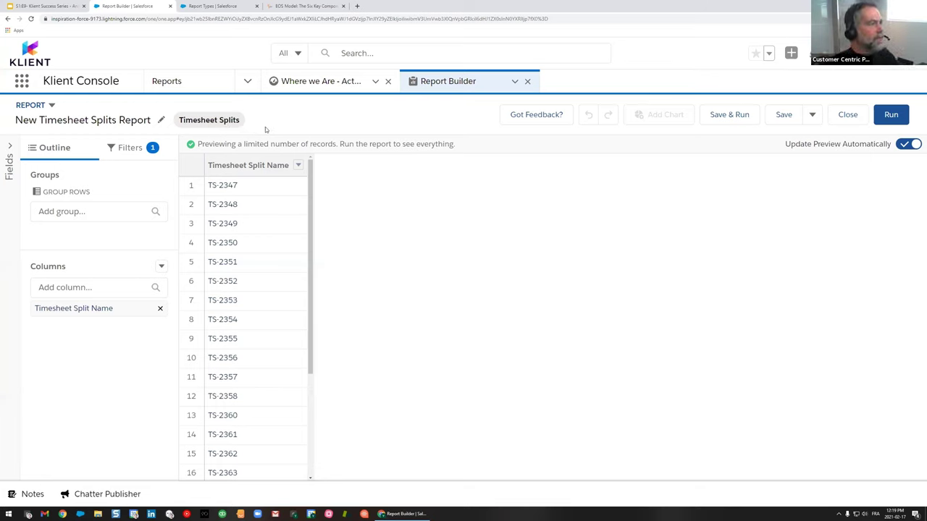
Set the report's Created Date filter range to All Time and apply it.
{"action": "left_click", "coordinate": [133, 158]}
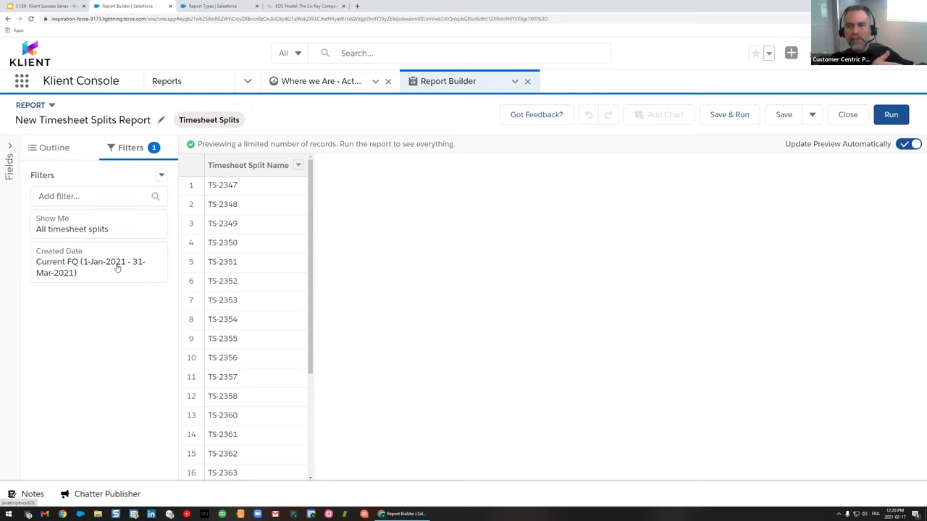
{"action": "left_click", "coordinate": [85, 270]}
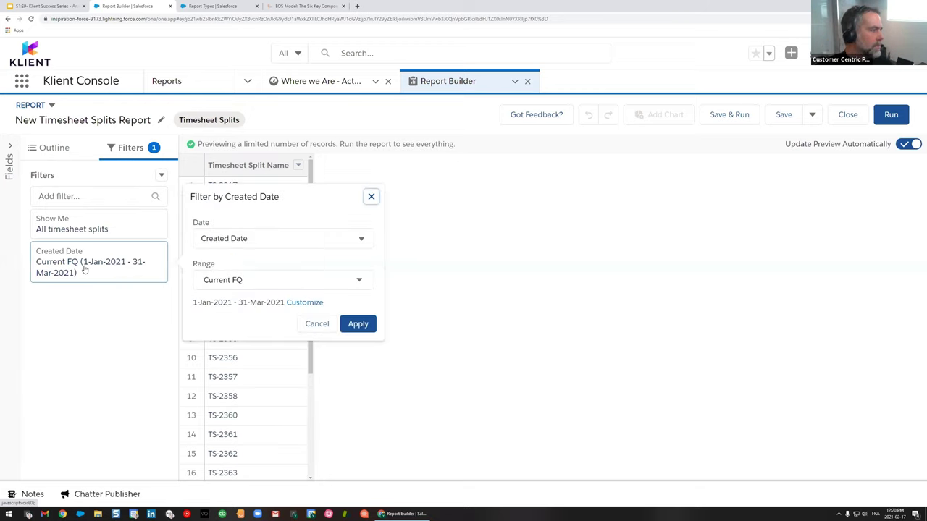
{"action": "left_click", "coordinate": [238, 238]}
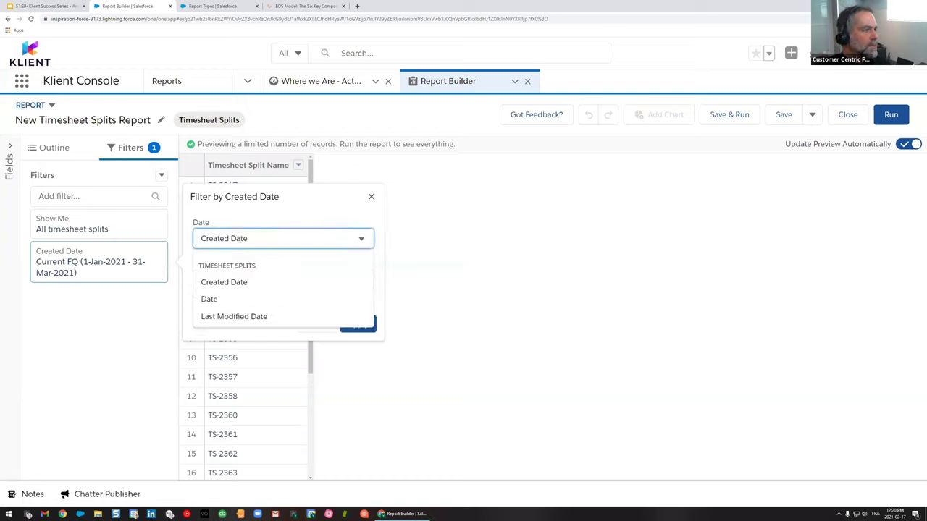
{"action": "left_click", "coordinate": [257, 234]}
{"action": "left_click", "coordinate": [292, 283]}
{"action": "left_click", "coordinate": [281, 286]}
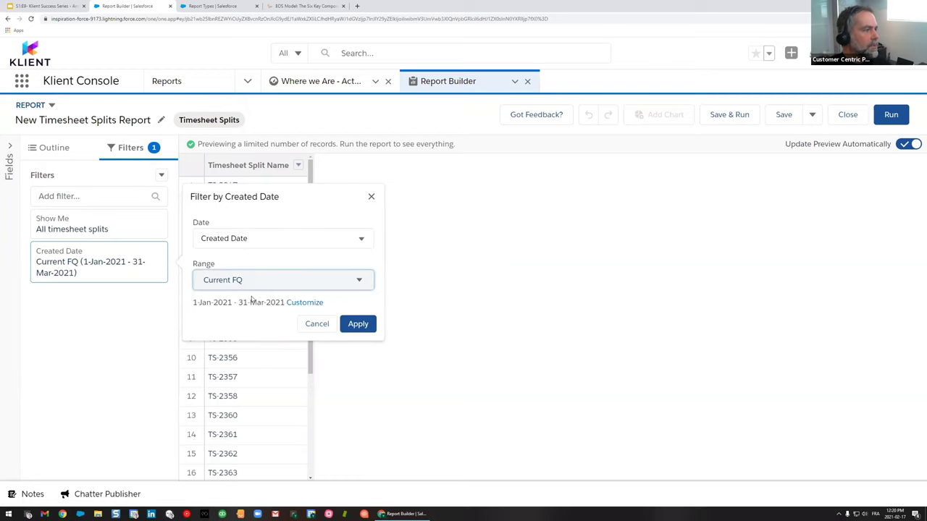
{"action": "left_click", "coordinate": [256, 287]}
{"action": "left_click", "coordinate": [238, 305]}
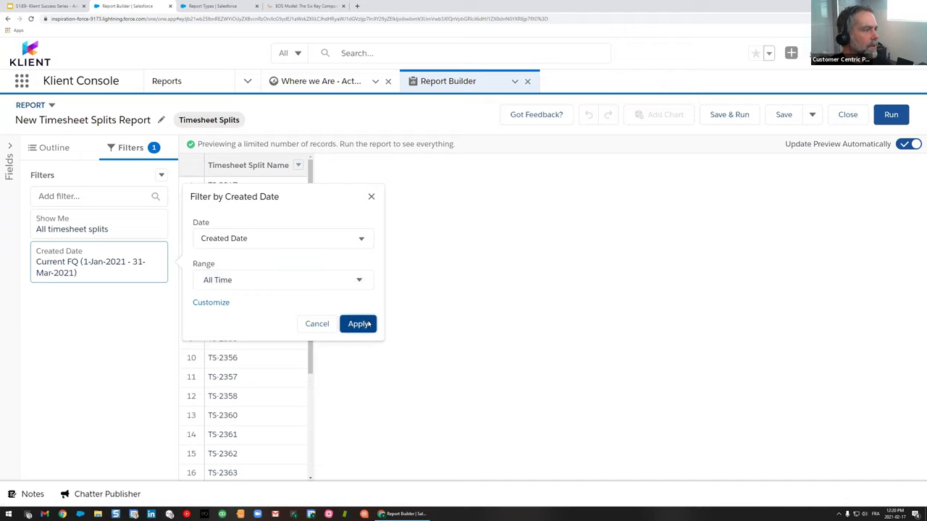
{"action": "left_click", "coordinate": [358, 324]}
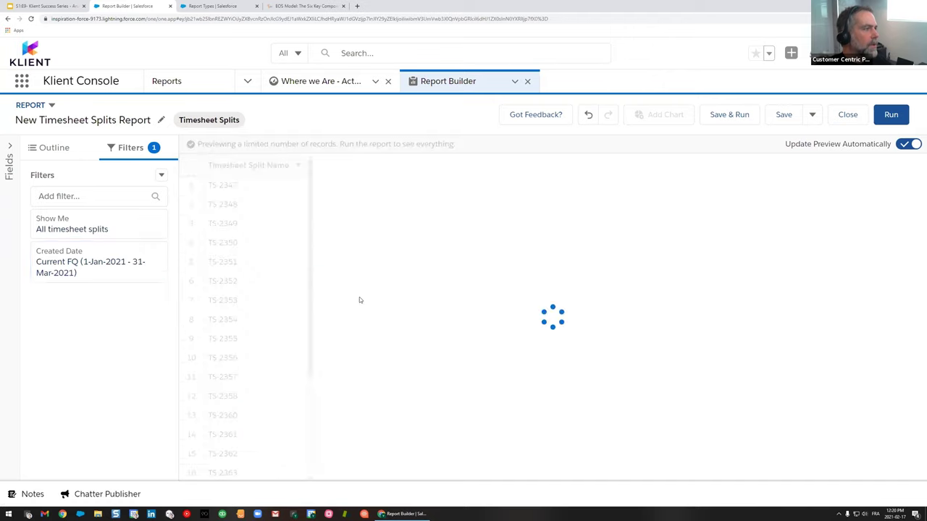
Show the list of available Timesheet Splits fields and add Date as a report column.
{"action": "left_click", "coordinate": [54, 148]}
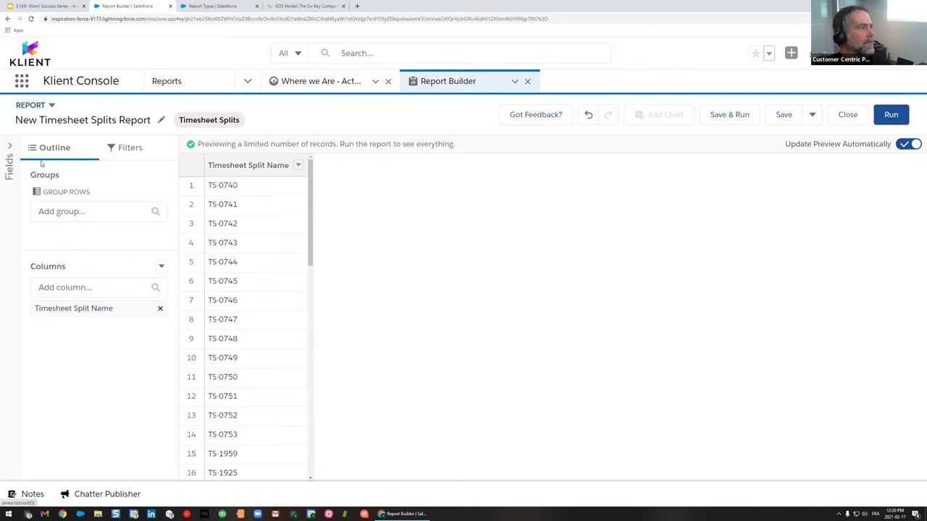
{"action": "left_click", "coordinate": [9, 156]}
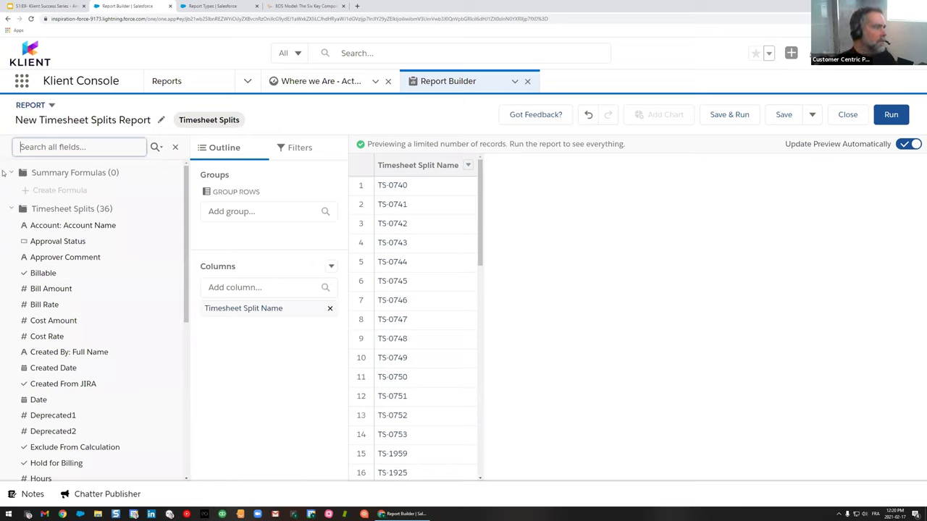
{"action": "scroll", "coordinate": [69, 250], "scroll_direction": "down", "scroll_amount": 3}
{"action": "scroll", "coordinate": [70, 249], "scroll_direction": "down", "scroll_amount": 6}
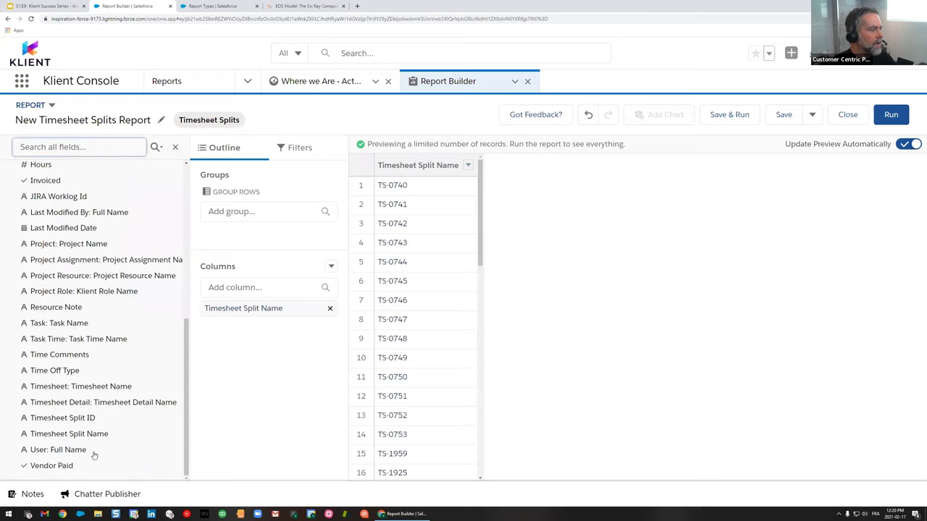
{"action": "scroll", "coordinate": [94, 454], "scroll_direction": "up", "scroll_amount": 3}
{"action": "scroll", "coordinate": [134, 326], "scroll_direction": "up", "scroll_amount": 2}
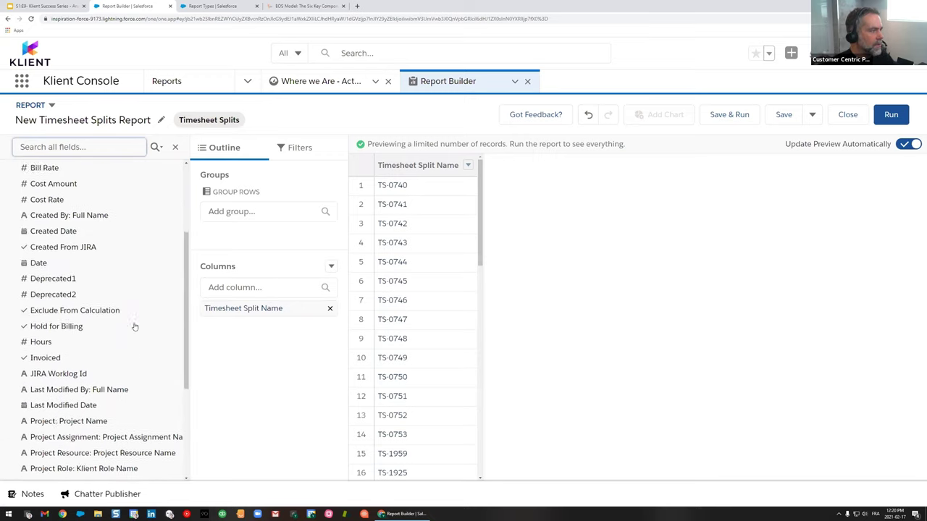
{"action": "scroll", "coordinate": [134, 326], "scroll_direction": "up", "scroll_amount": 1}
{"action": "left_click", "coordinate": [39, 305]}
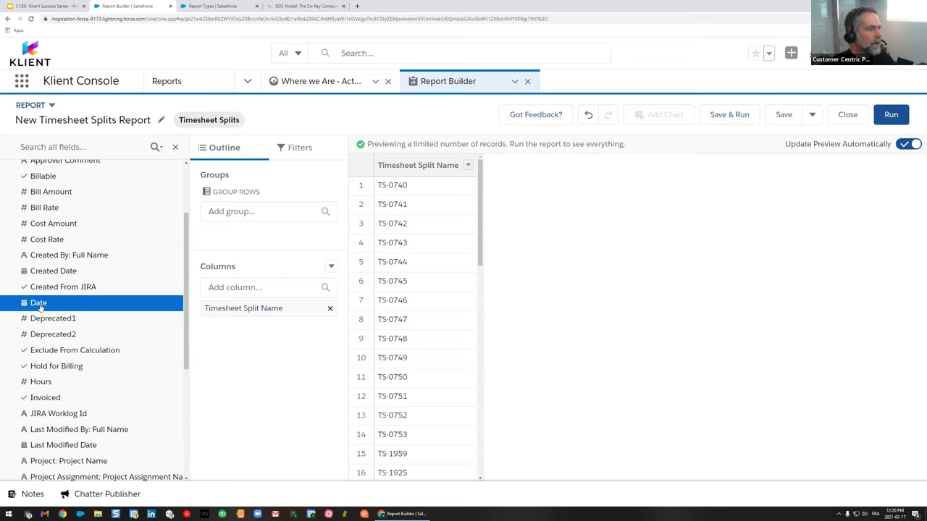
{"action": "double_click", "coordinate": [40, 305]}
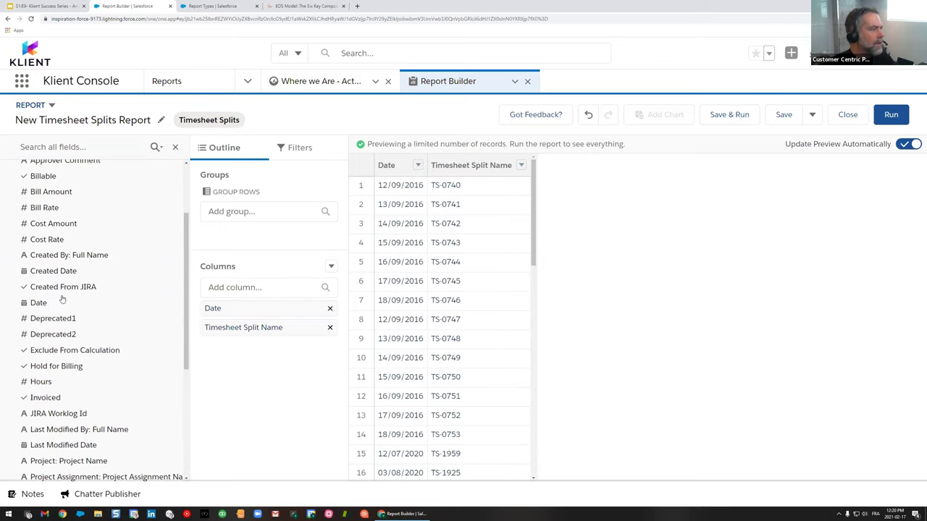
Add the Bill Amount field to the report as a column.
{"action": "scroll", "coordinate": [81, 223], "scroll_direction": "up", "scroll_amount": 3}
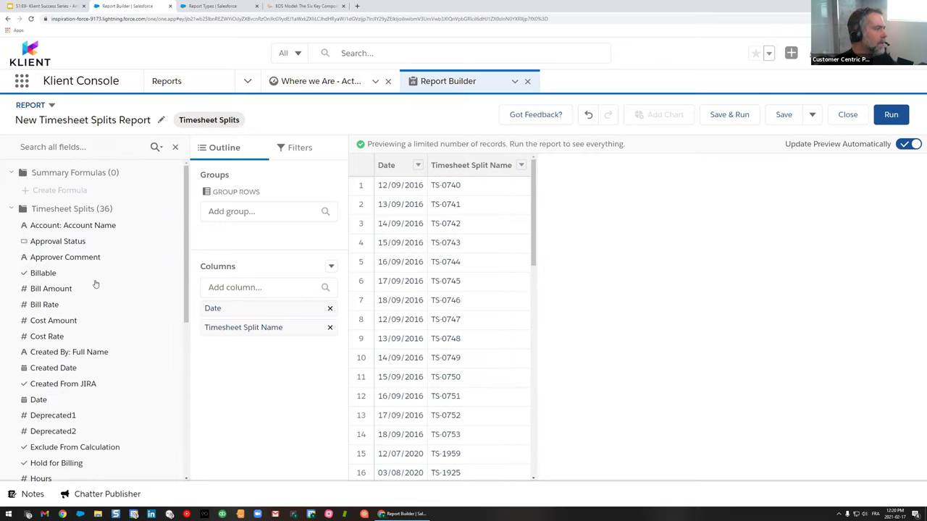
{"action": "double_click", "coordinate": [57, 290]}
{"action": "scroll", "coordinate": [76, 306], "scroll_direction": "down", "scroll_amount": 5}
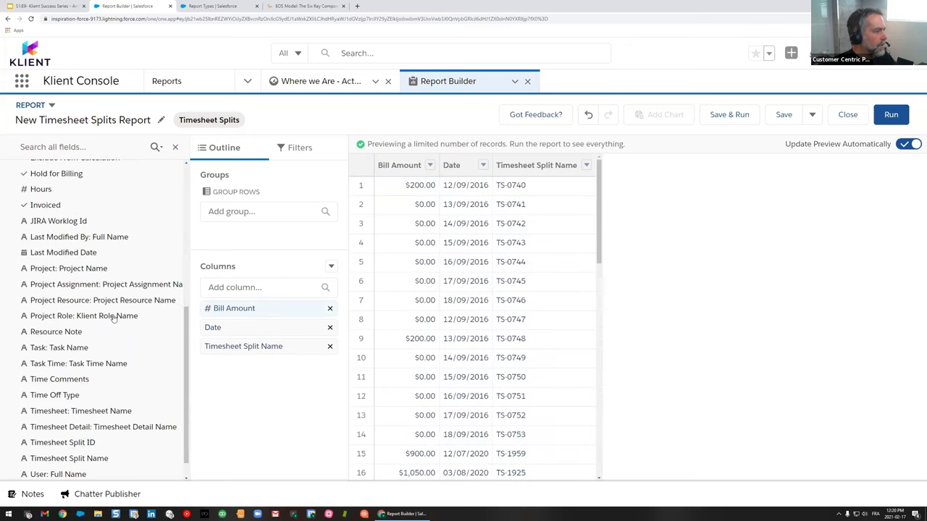
Add Project Resource Name, Klient Role Name from Project Role, and Time Comments to the report as columns.
{"action": "double_click", "coordinate": [127, 301]}
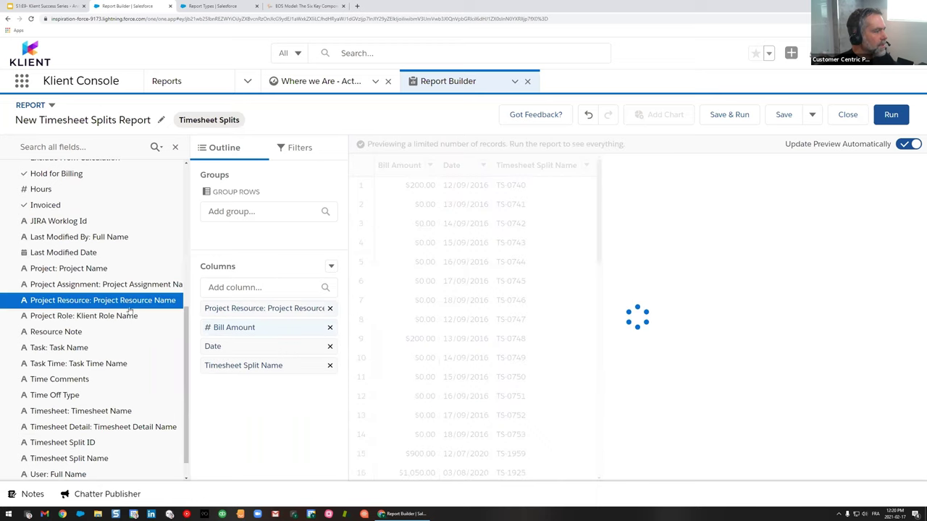
{"action": "left_click", "coordinate": [120, 318]}
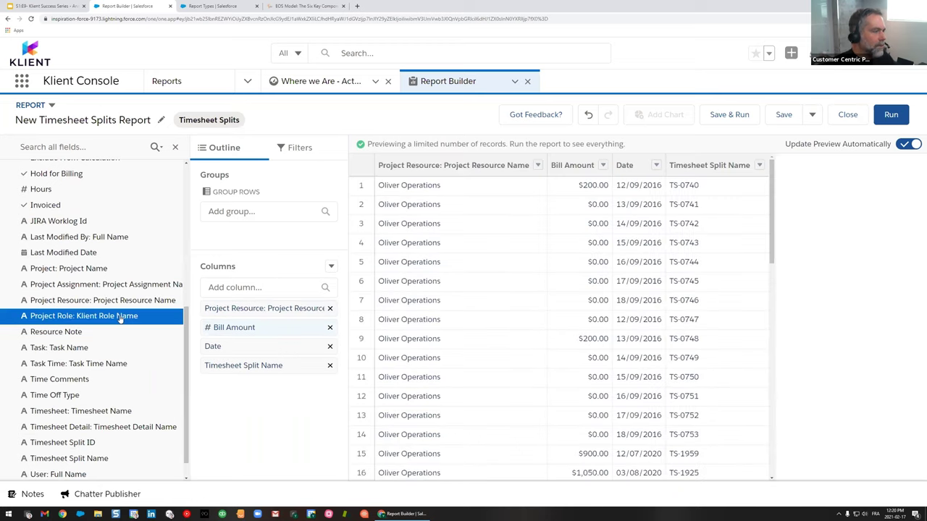
{"action": "double_click", "coordinate": [120, 318]}
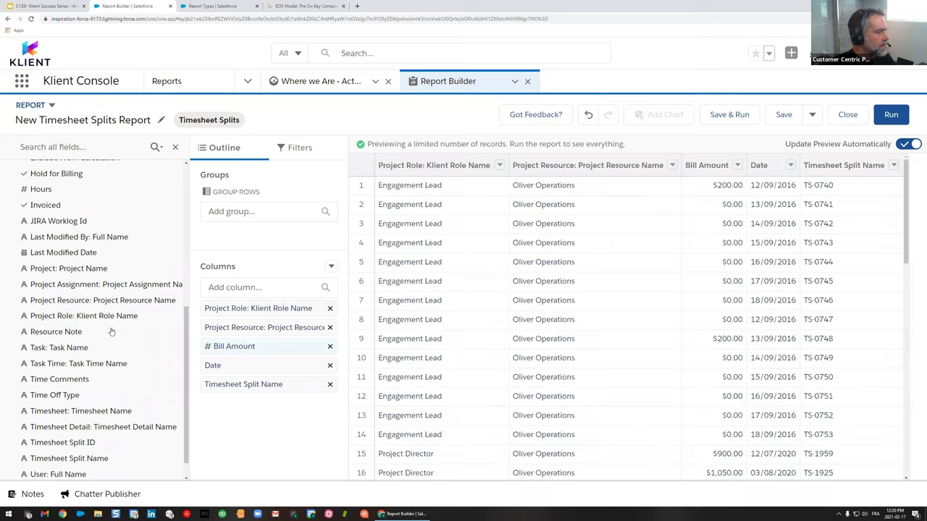
{"action": "scroll", "coordinate": [112, 331], "scroll_direction": "down", "scroll_amount": 1}
{"action": "double_click", "coordinate": [87, 356]}
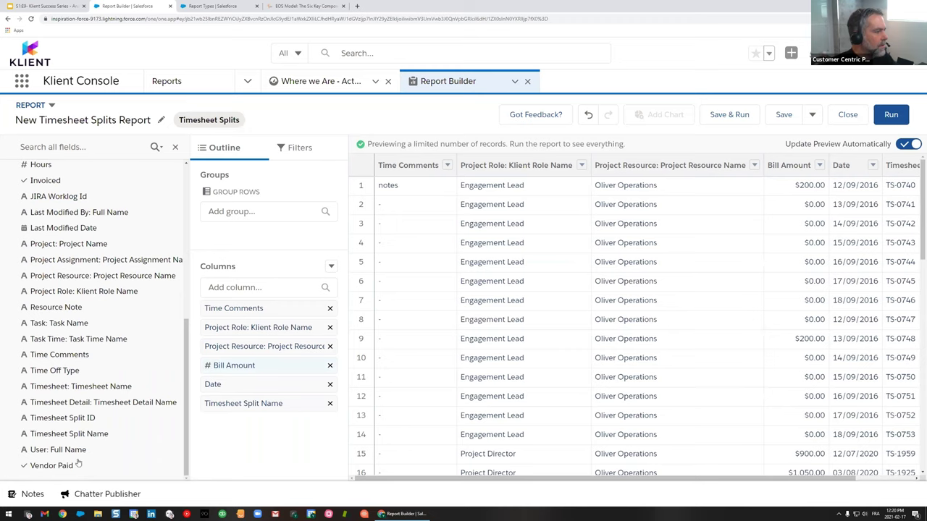
Add the Hours and Time Off Type fields to the report as columns.
{"action": "scroll", "coordinate": [82, 291], "scroll_direction": "up", "scroll_amount": 2}
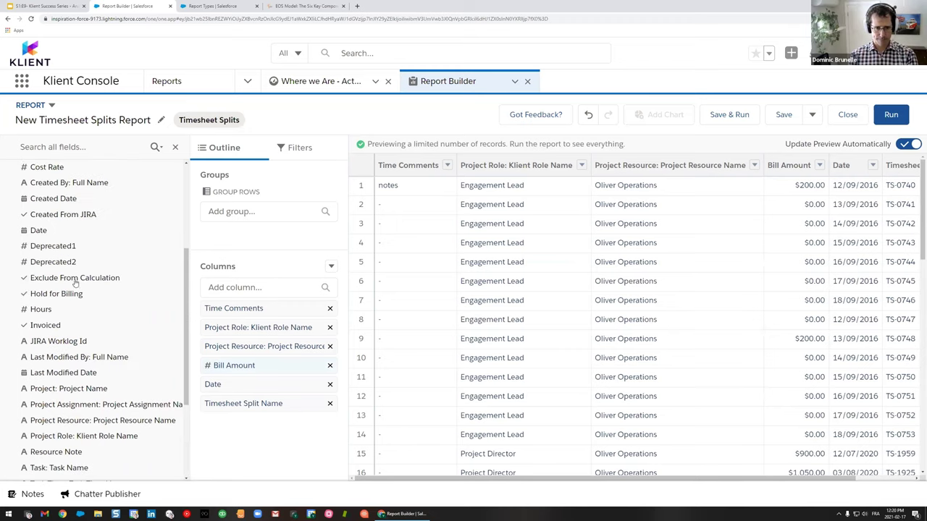
{"action": "left_click", "coordinate": [40, 312]}
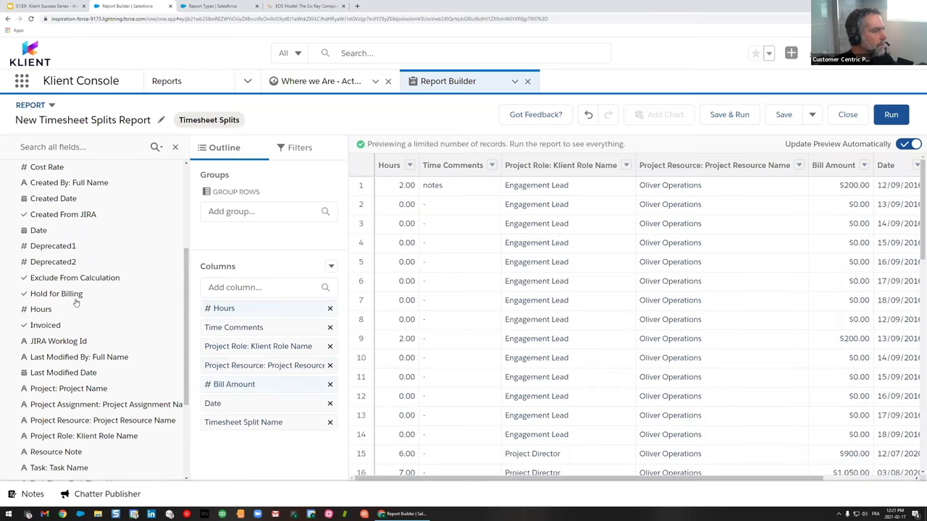
{"action": "scroll", "coordinate": [112, 300], "scroll_direction": "up", "scroll_amount": 1}
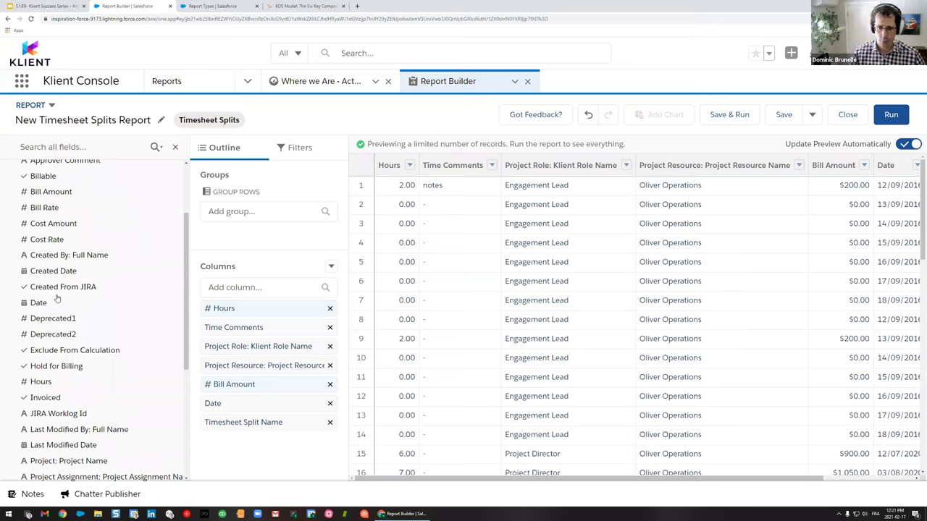
{"action": "scroll", "coordinate": [63, 261], "scroll_direction": "down", "scroll_amount": 3}
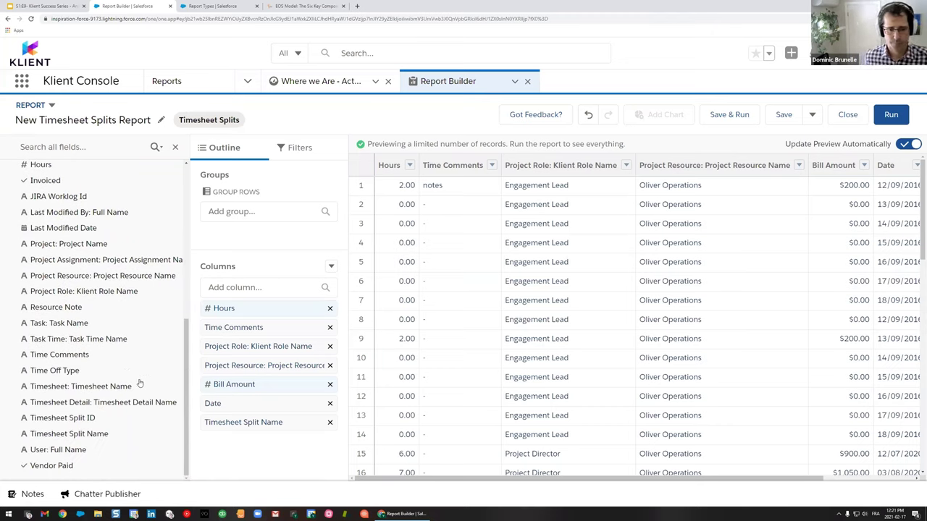
{"action": "left_click", "coordinate": [73, 371]}
{"action": "double_click", "coordinate": [72, 371]}
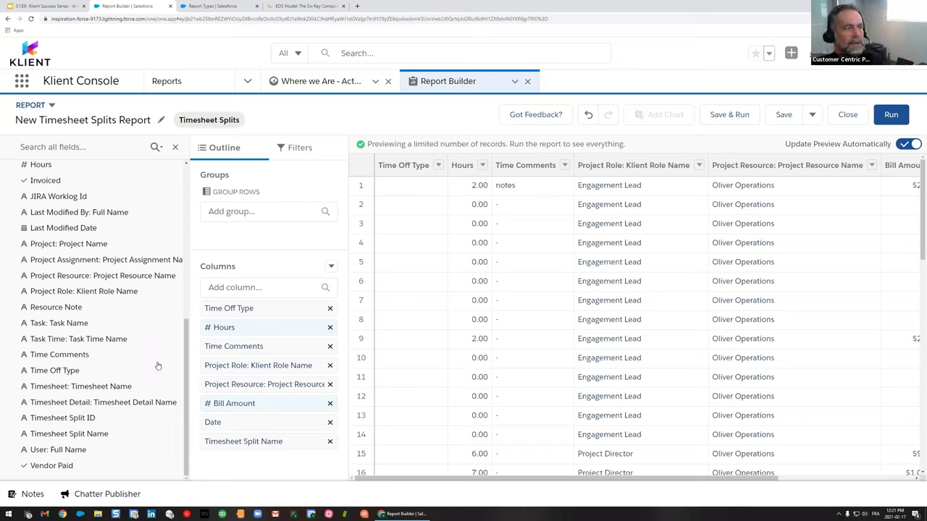
Add the Bill Rate and Project Name fields to the report as columns.
{"action": "scroll", "coordinate": [156, 362], "scroll_direction": "up", "scroll_amount": 3}
{"action": "scroll", "coordinate": [154, 357], "scroll_direction": "up", "scroll_amount": 3}
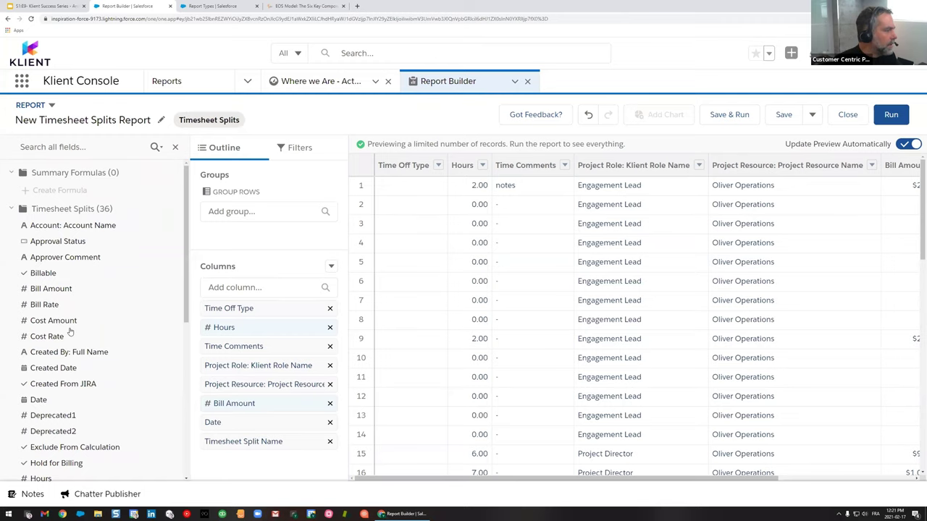
{"action": "left_click", "coordinate": [58, 310]}
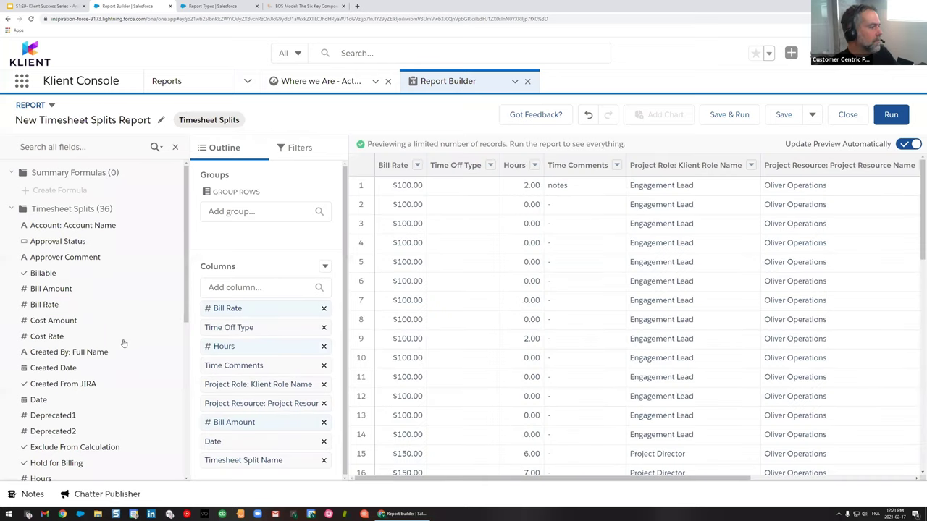
{"action": "scroll", "coordinate": [137, 353], "scroll_direction": "down", "scroll_amount": 3}
{"action": "scroll", "coordinate": [142, 349], "scroll_direction": "down", "scroll_amount": 1}
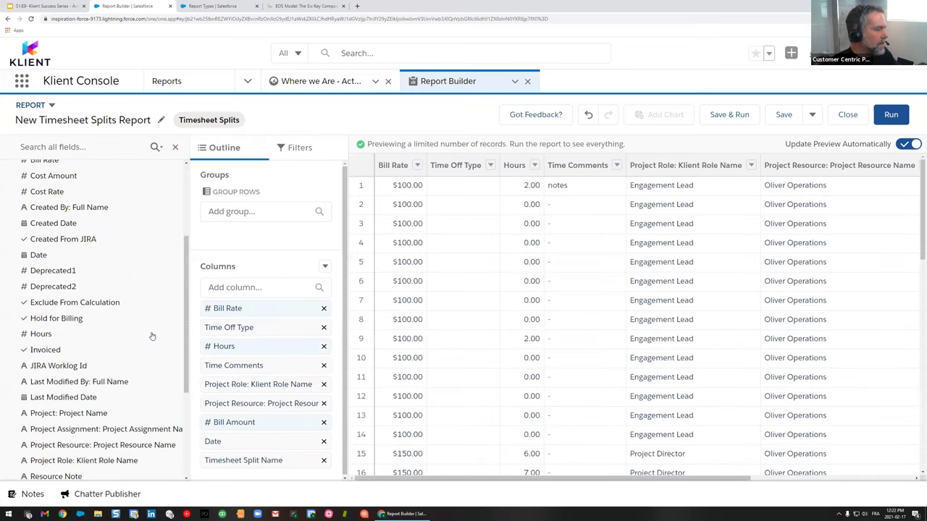
{"action": "left_click", "coordinate": [68, 414]}
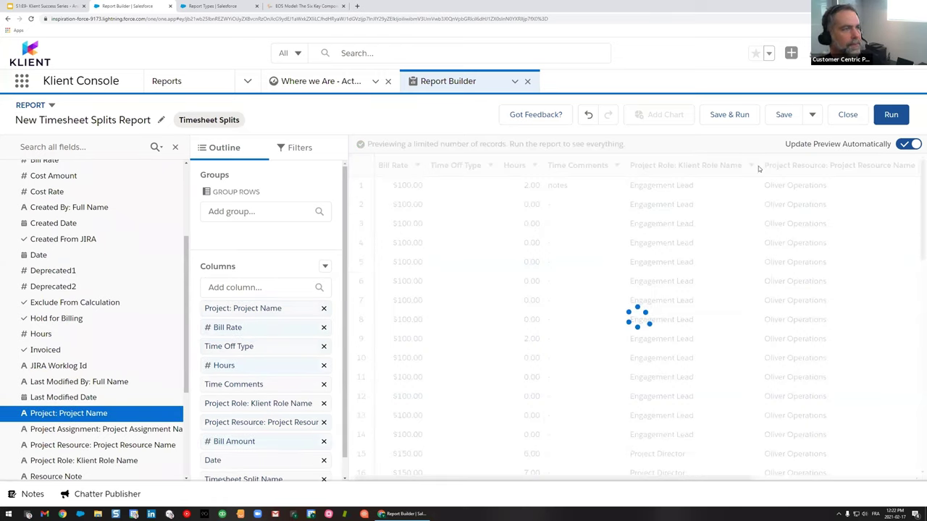
Hide the list of available fields and zoom the page out to fit more report columns in view.
{"action": "left_click", "coordinate": [176, 148]}
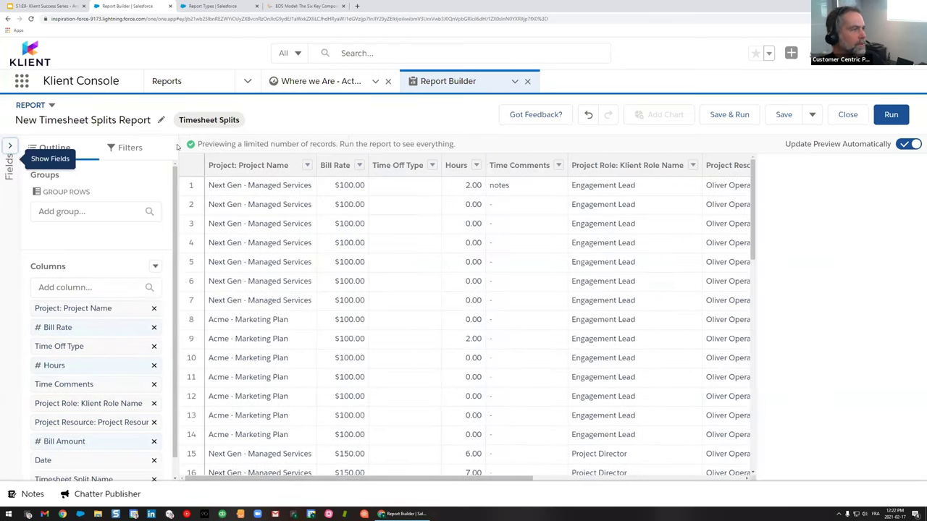
{"action": "key", "text": "ctrl+minus"}
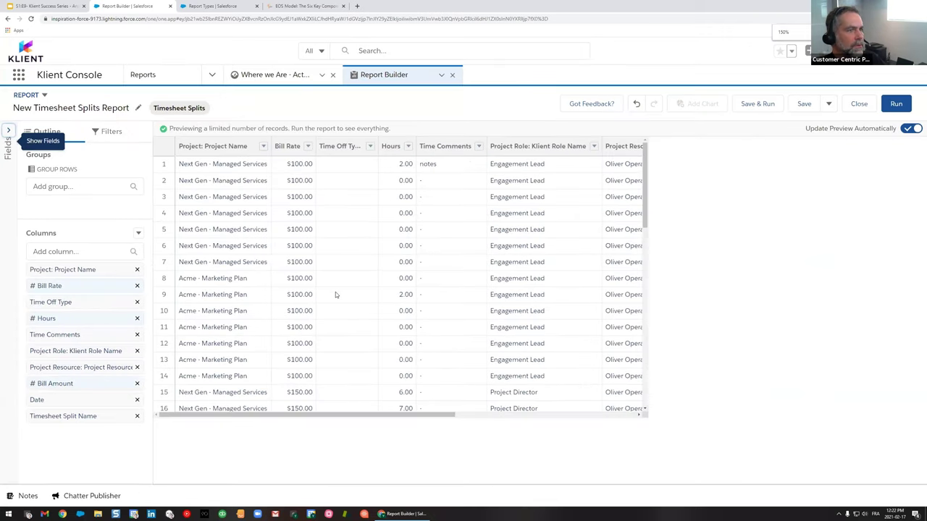
{"action": "key", "text": "ctrl+minus"}
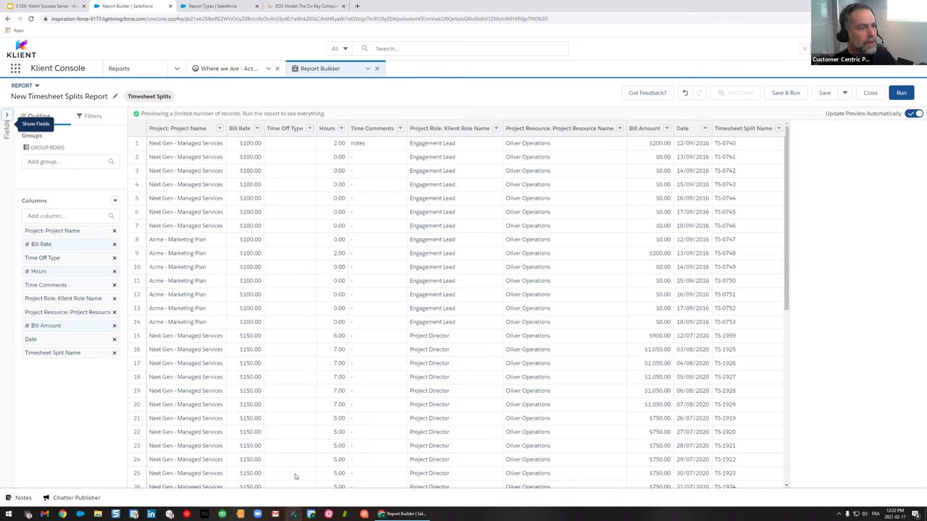
Add a report filter so that Billable equals True and apply it.
{"action": "left_click", "coordinate": [89, 116]}
{"action": "left_click", "coordinate": [51, 151]}
{"action": "type", "text": "bi"}
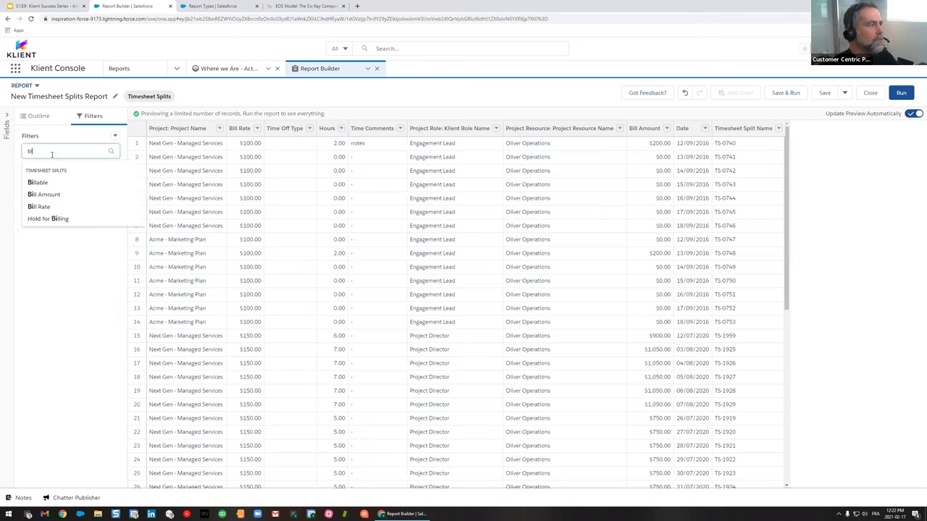
{"action": "left_click", "coordinate": [55, 184]}
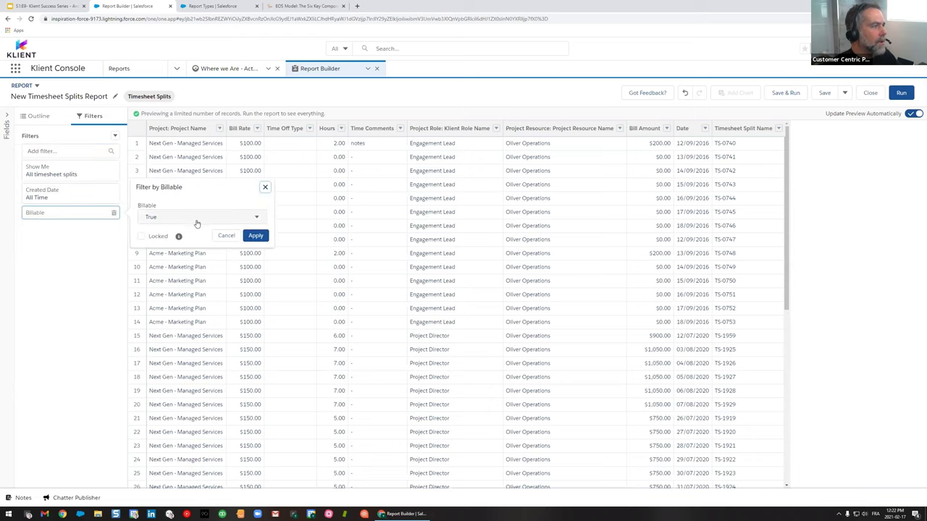
{"action": "left_click", "coordinate": [262, 239]}
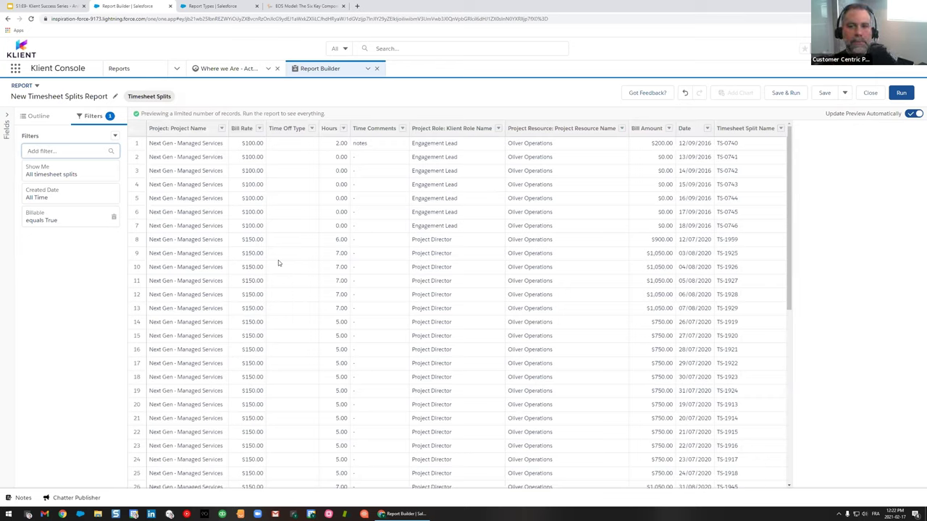
Lock the Billable filter and apply the change.
{"action": "left_click", "coordinate": [36, 120]}
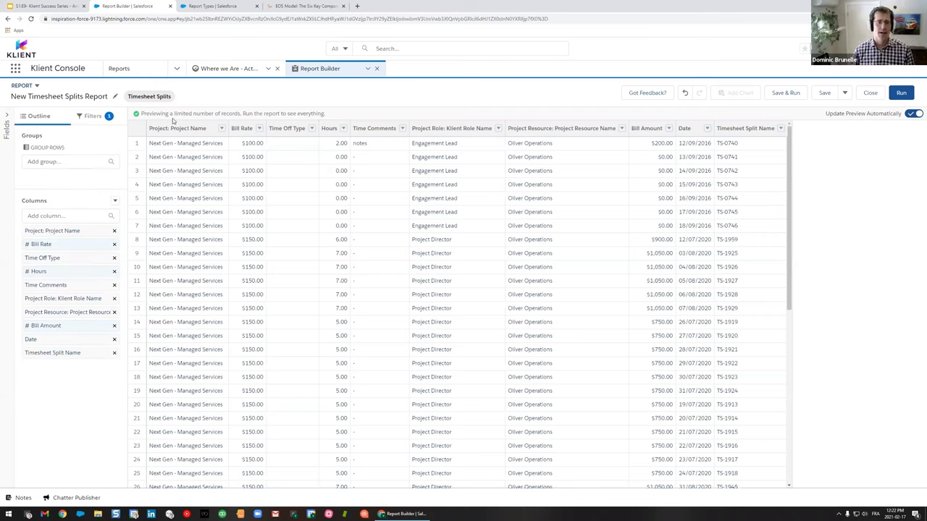
{"action": "left_click", "coordinate": [91, 117]}
{"action": "left_click", "coordinate": [57, 221]}
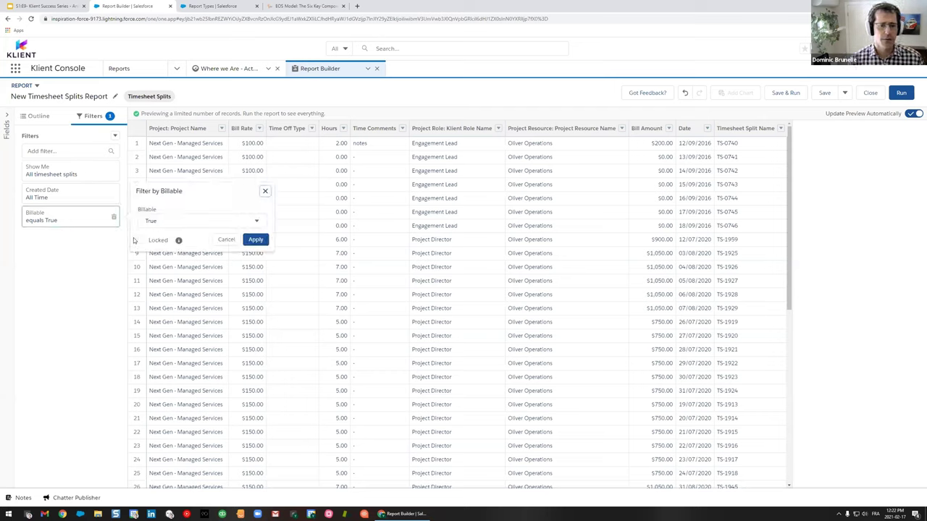
{"action": "left_click", "coordinate": [141, 240]}
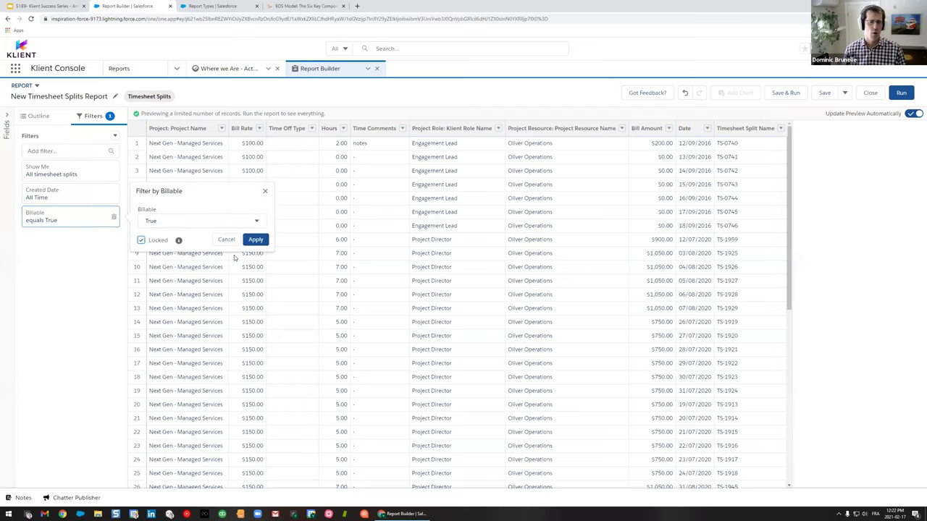
{"action": "left_click", "coordinate": [142, 240]}
{"action": "left_click", "coordinate": [142, 241]}
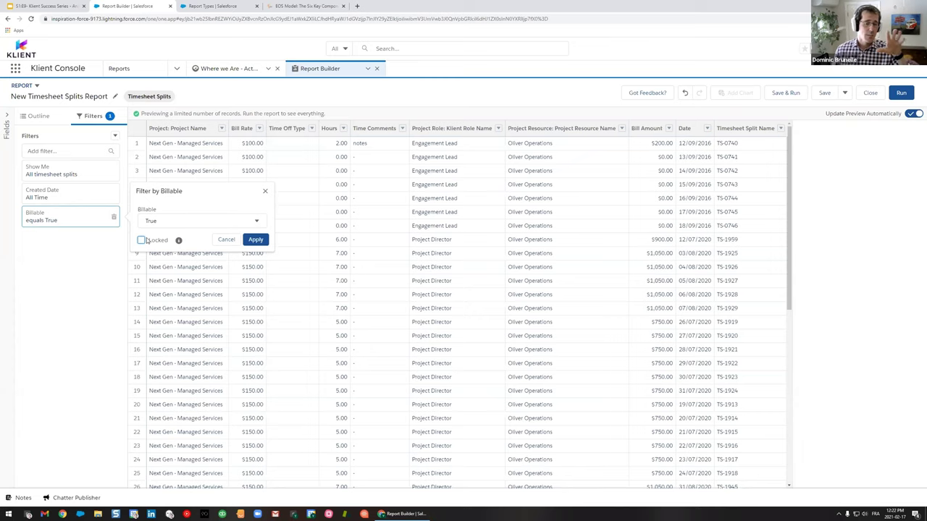
{"action": "left_click", "coordinate": [142, 240]}
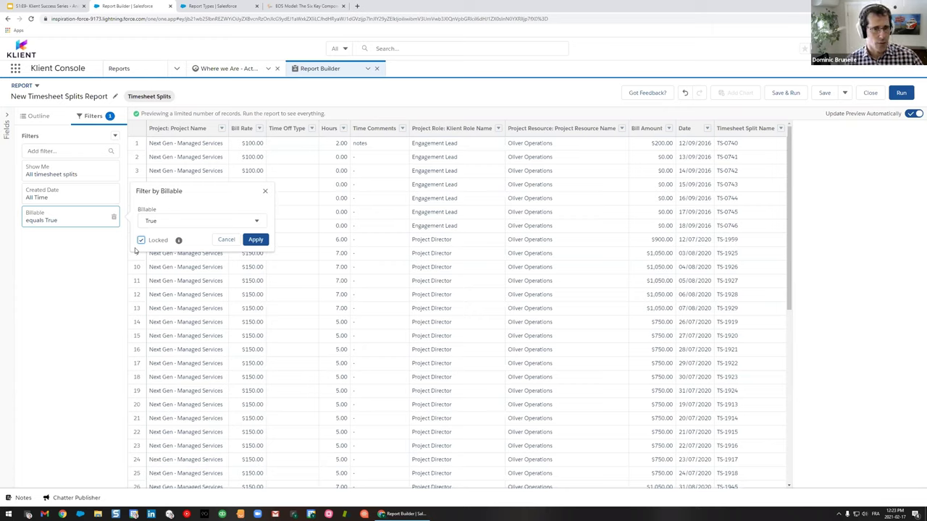
{"action": "left_click", "coordinate": [255, 239]}
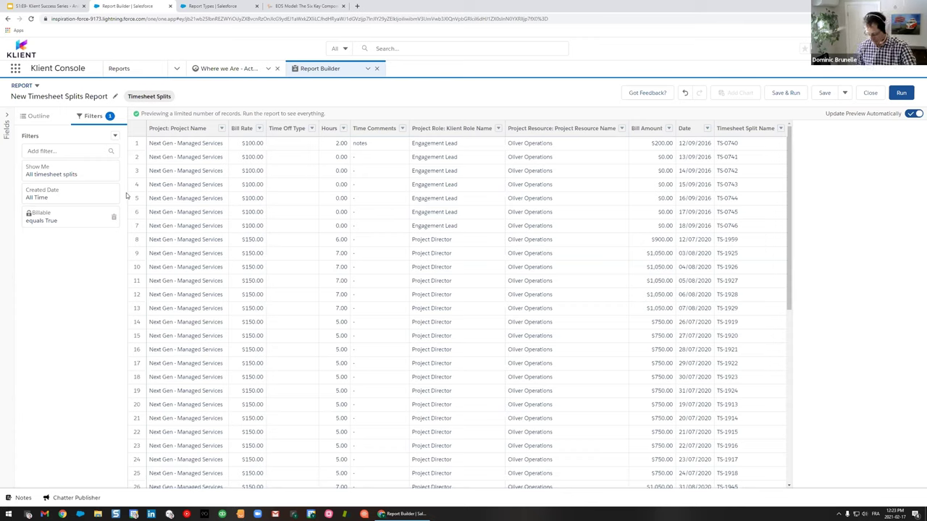
Group the report rows by Date, by Project Resource Name and by Project Name, in that order.
{"action": "left_click", "coordinate": [42, 116]}
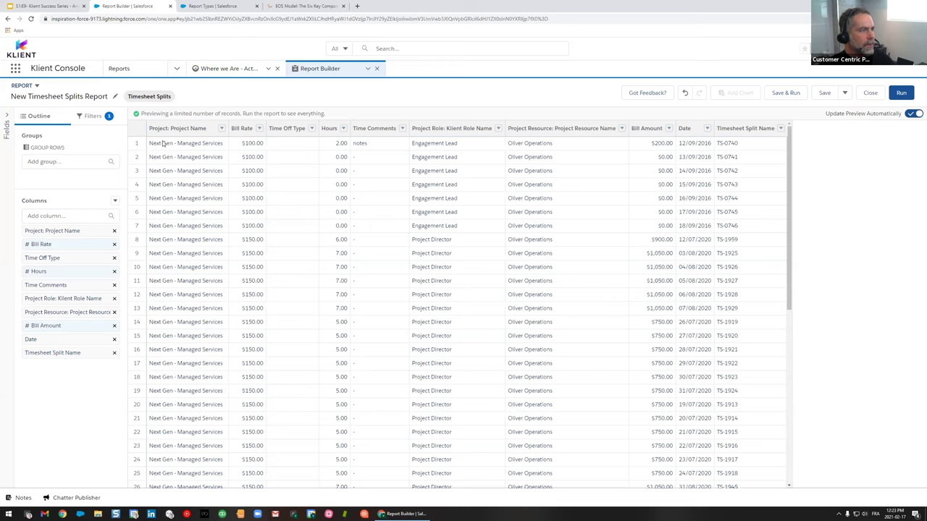
{"action": "scroll", "coordinate": [299, 232], "scroll_direction": "down", "scroll_amount": 10}
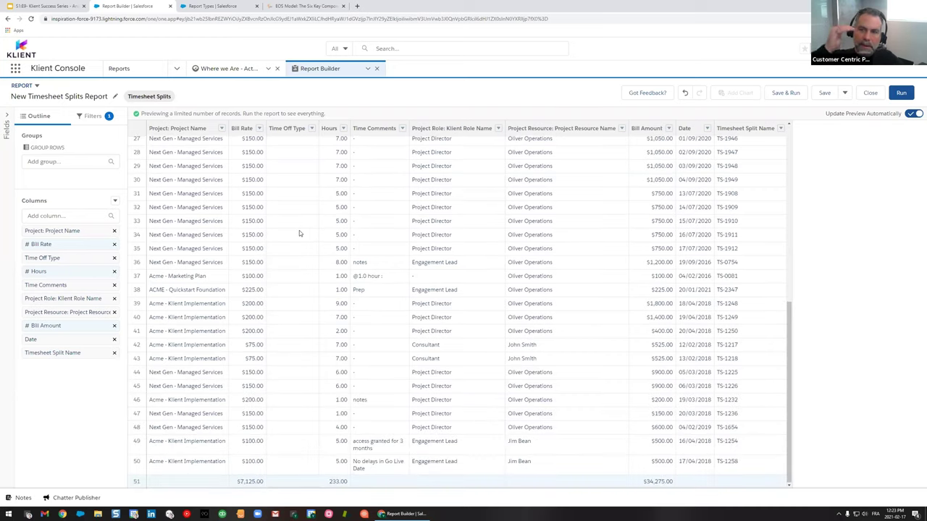
{"action": "scroll", "coordinate": [302, 272], "scroll_direction": "up", "scroll_amount": 10}
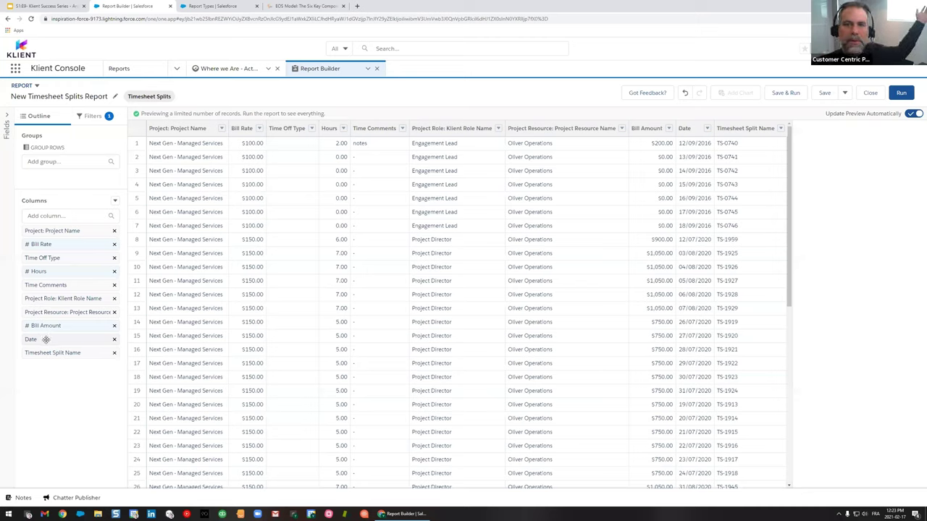
{"action": "left_click_drag", "start_coordinate": [32, 337], "coordinate": [54, 173]}
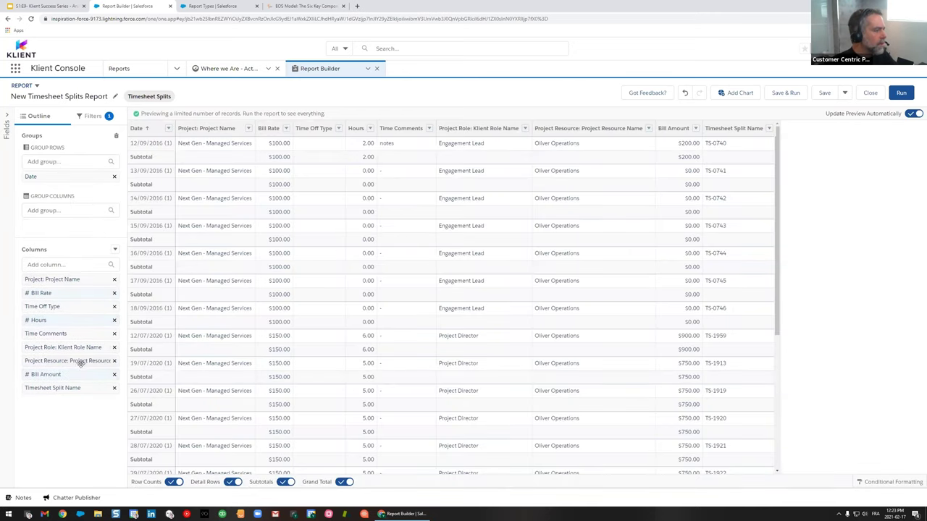
{"action": "left_click_drag", "start_coordinate": [80, 360], "coordinate": [72, 191]}
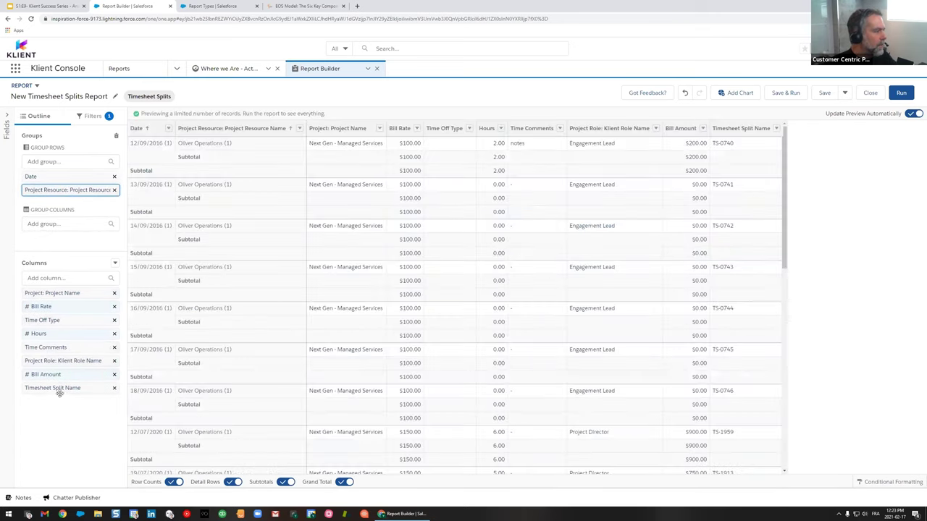
{"action": "left_click_drag", "start_coordinate": [69, 293], "coordinate": [72, 204]}
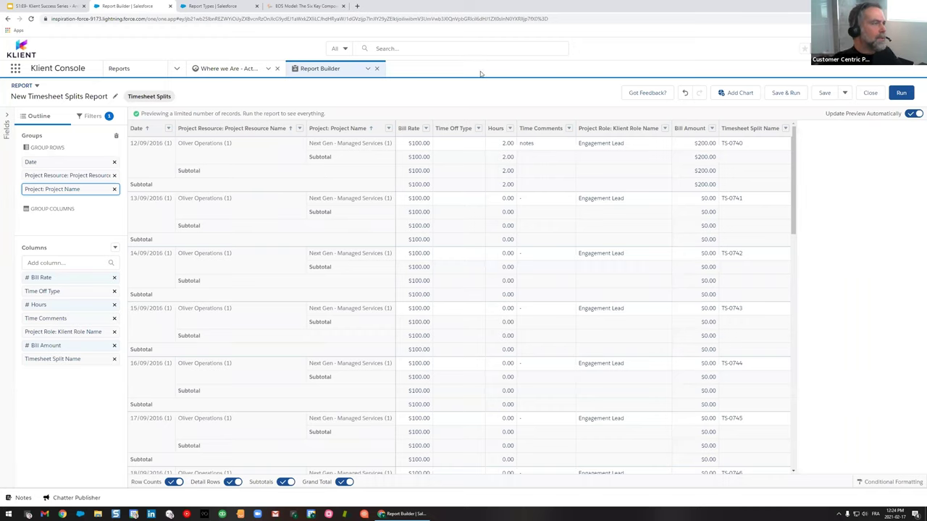
Group the report's Date row grouping by Calendar Week.
{"action": "left_click", "coordinate": [166, 128]}
{"action": "left_click", "coordinate": [167, 128]}
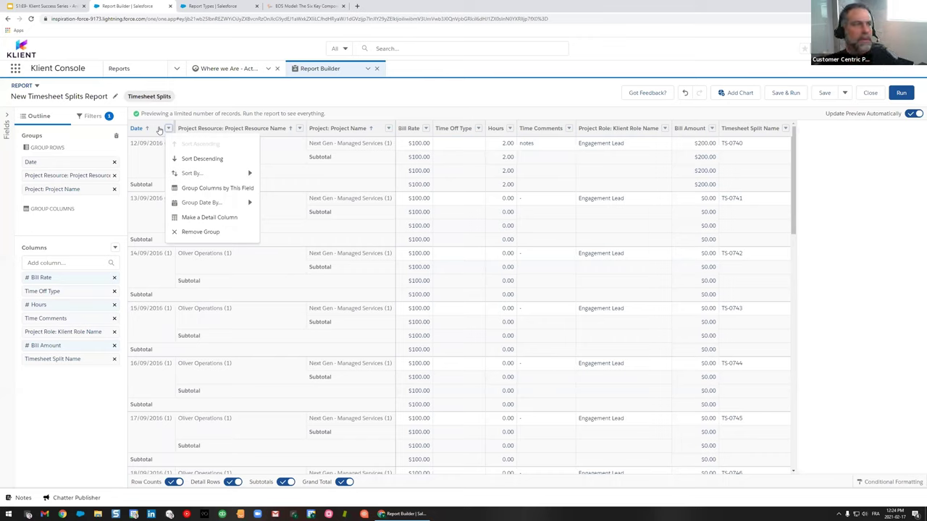
{"action": "mouse_move", "coordinate": [218, 202]}
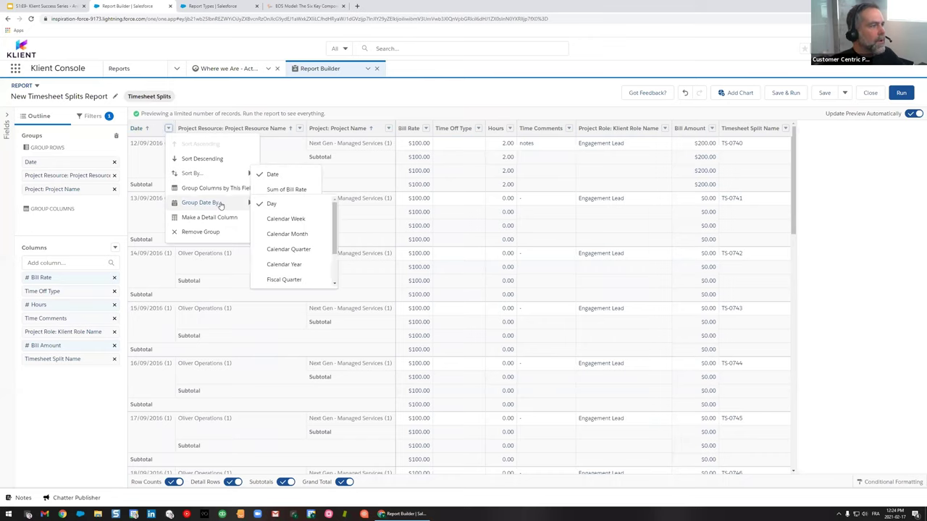
{"action": "left_click", "coordinate": [309, 225]}
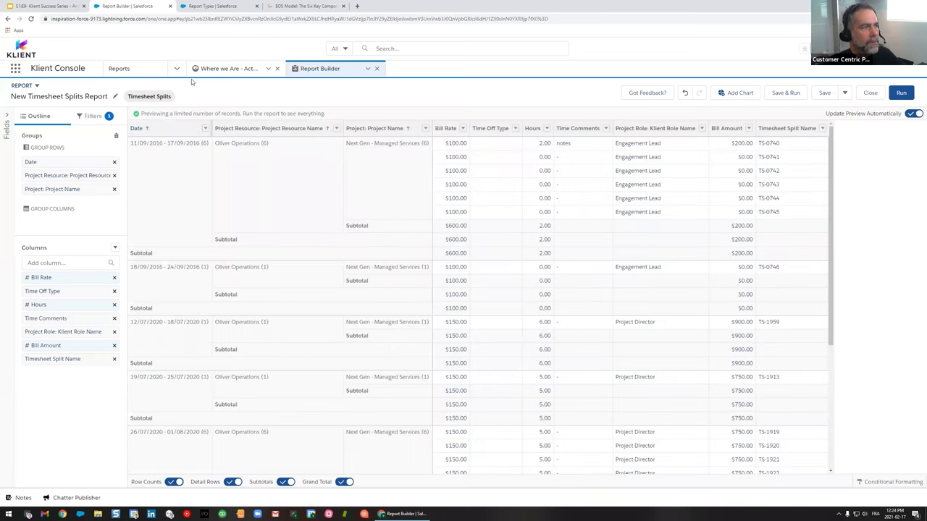
Group the report's Date rows by Calendar Month.
{"action": "left_click", "coordinate": [206, 129]}
{"action": "mouse_move", "coordinate": [249, 202]}
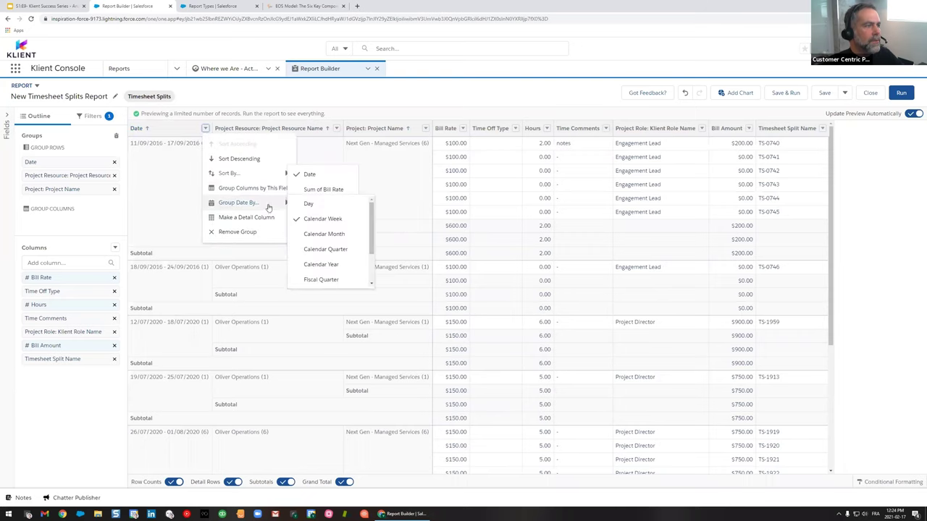
{"action": "left_click", "coordinate": [339, 235]}
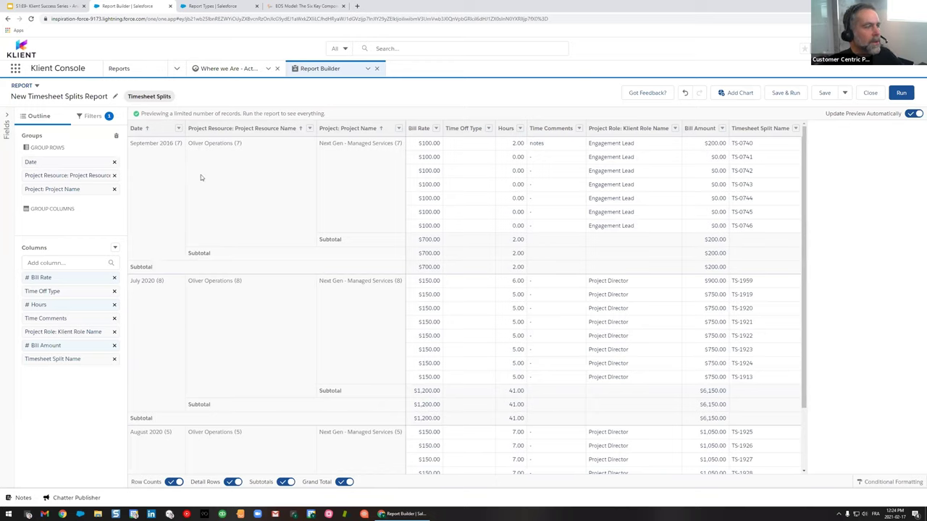
Group the report's Date rows by Day, sorted in descending order.
{"action": "left_click", "coordinate": [178, 129]}
{"action": "mouse_move", "coordinate": [205, 172]}
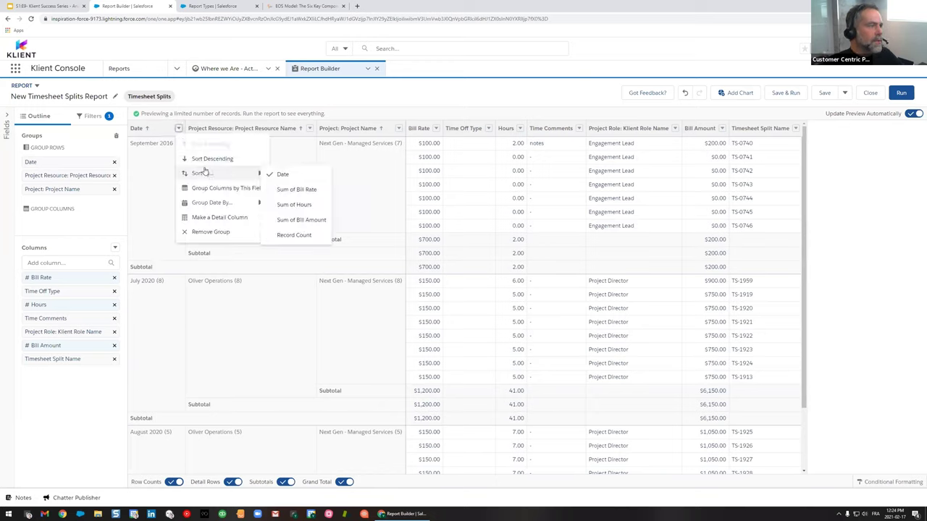
{"action": "mouse_move", "coordinate": [227, 203]}
{"action": "left_click", "coordinate": [284, 207]}
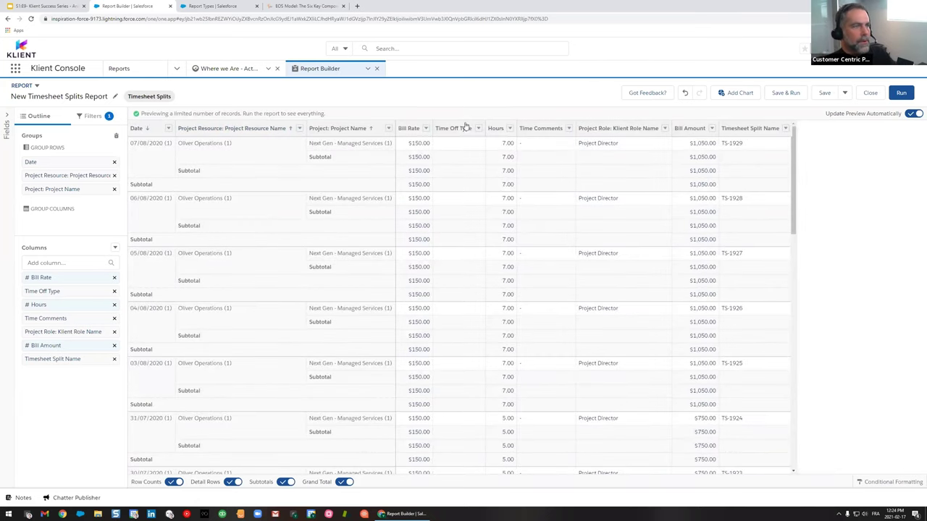
Summarize the Bill Rate column by Average instead of Sum.
{"action": "left_click", "coordinate": [427, 129]}
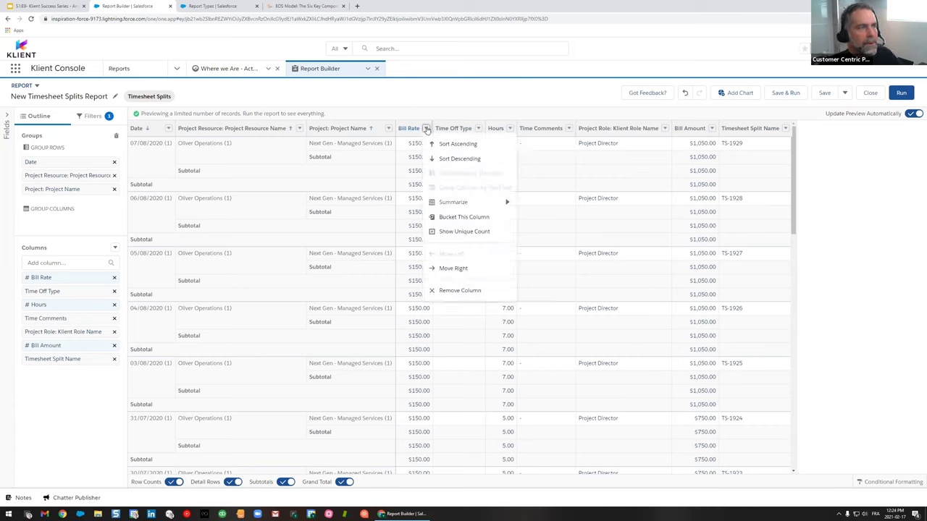
{"action": "mouse_move", "coordinate": [462, 202]}
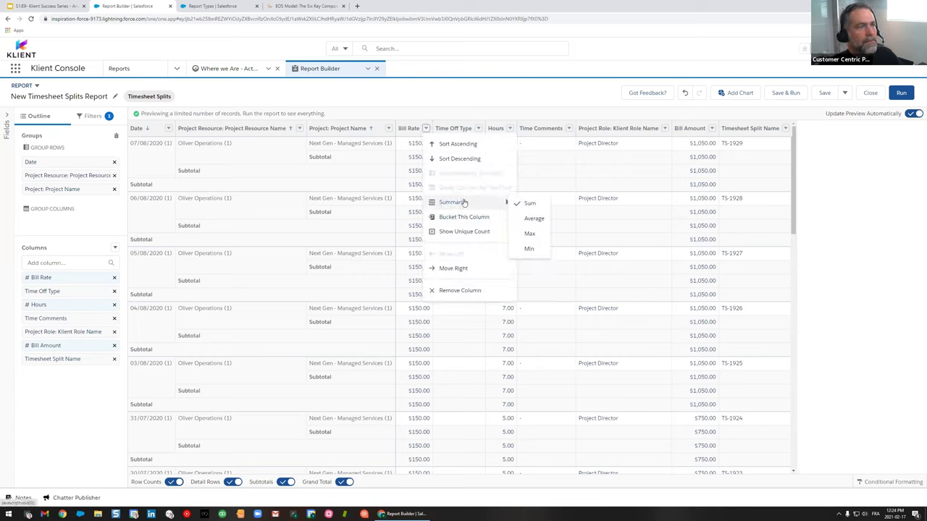
{"action": "left_click", "coordinate": [467, 204]}
{"action": "mouse_move", "coordinate": [501, 203]}
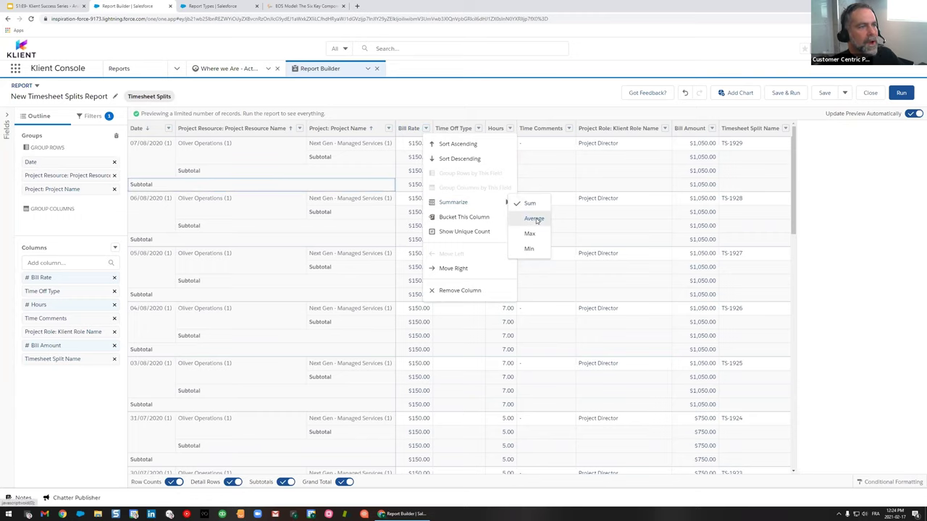
{"action": "left_click", "coordinate": [534, 218]}
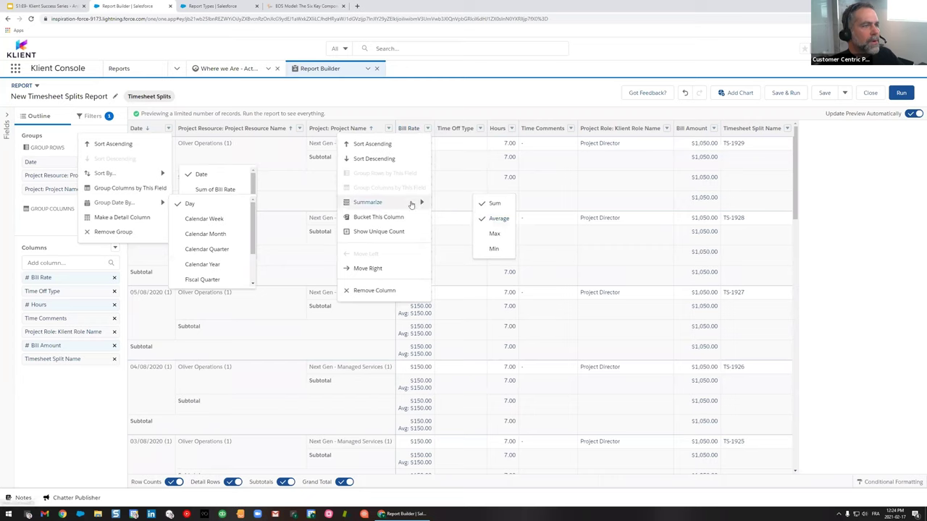
{"action": "left_click", "coordinate": [497, 203]}
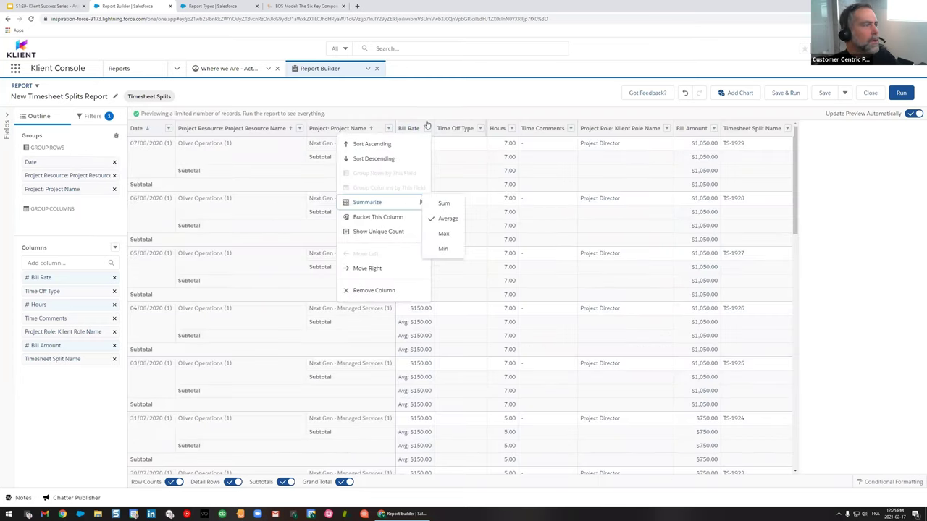
{"action": "left_click", "coordinate": [448, 216]}
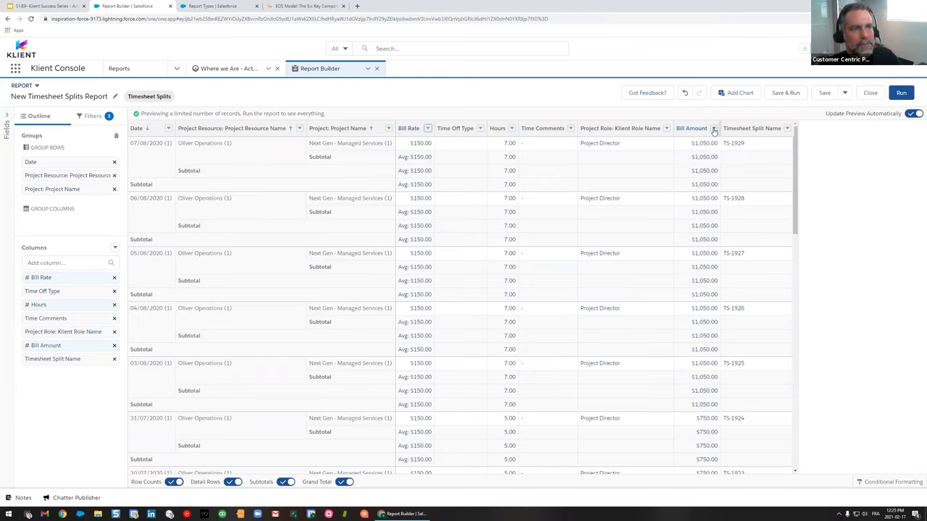
{"action": "left_click", "coordinate": [511, 128]}
{"action": "mouse_move", "coordinate": [535, 203]}
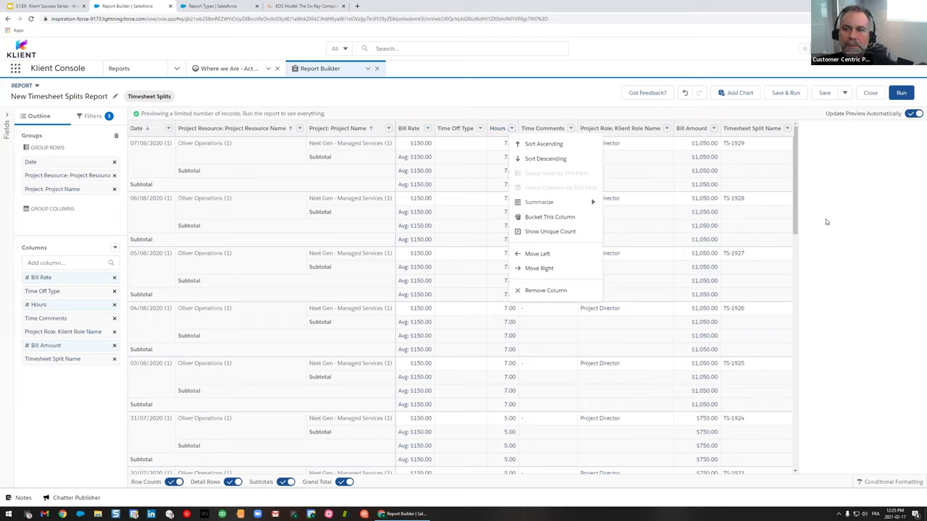
{"action": "left_click", "coordinate": [581, 101]}
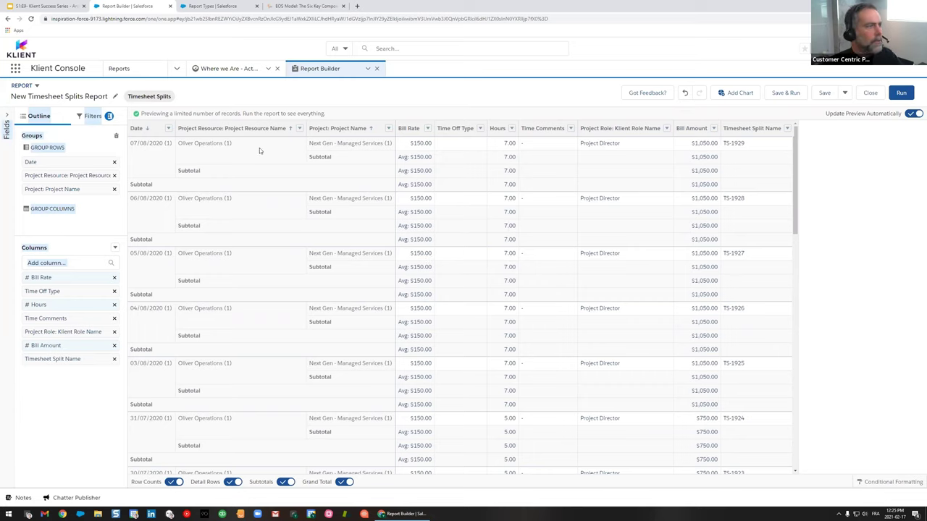
Save the report as "DB- Timesheet Splits All Billable - YA" in the Public Reports folder and run it.
{"action": "left_click", "coordinate": [782, 94]}
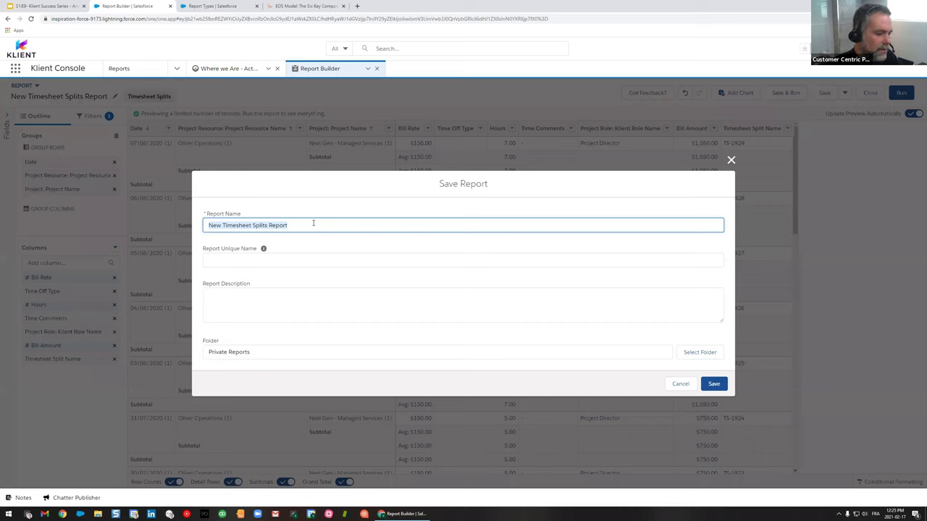
{"action": "type", "text": "DB-"}
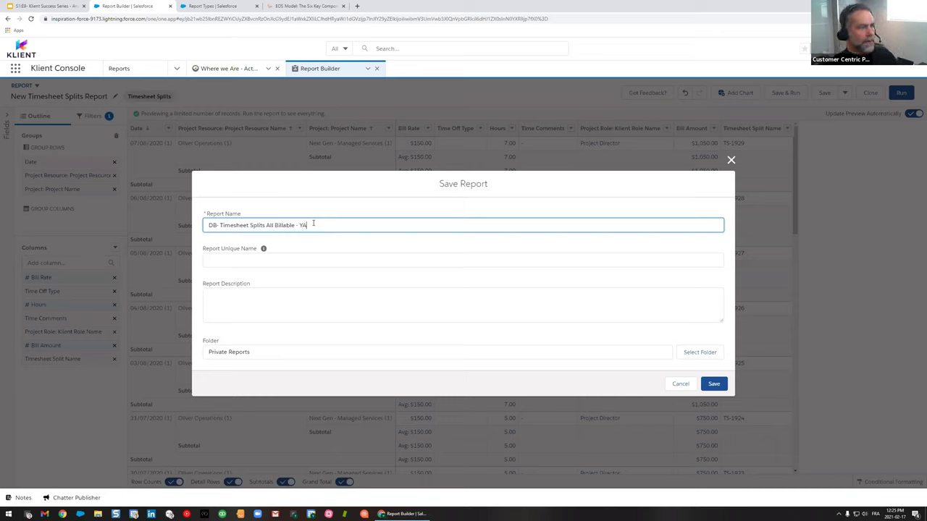
{"action": "left_click", "coordinate": [338, 258]}
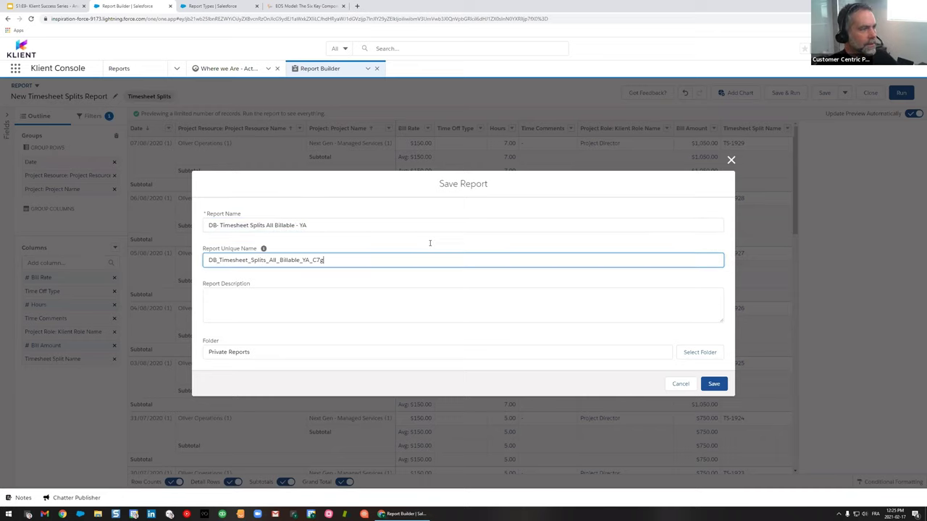
{"action": "left_click", "coordinate": [430, 340]}
{"action": "left_click", "coordinate": [699, 351]}
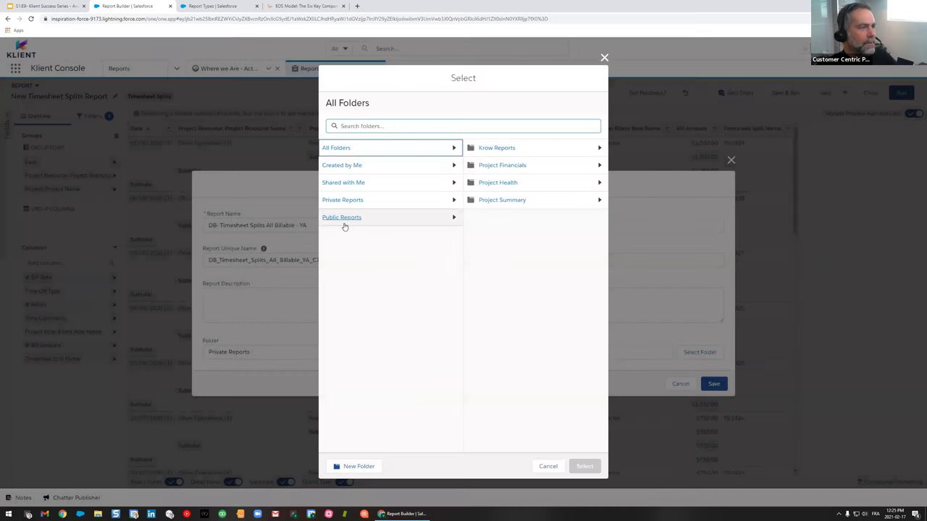
{"action": "left_click", "coordinate": [345, 220]}
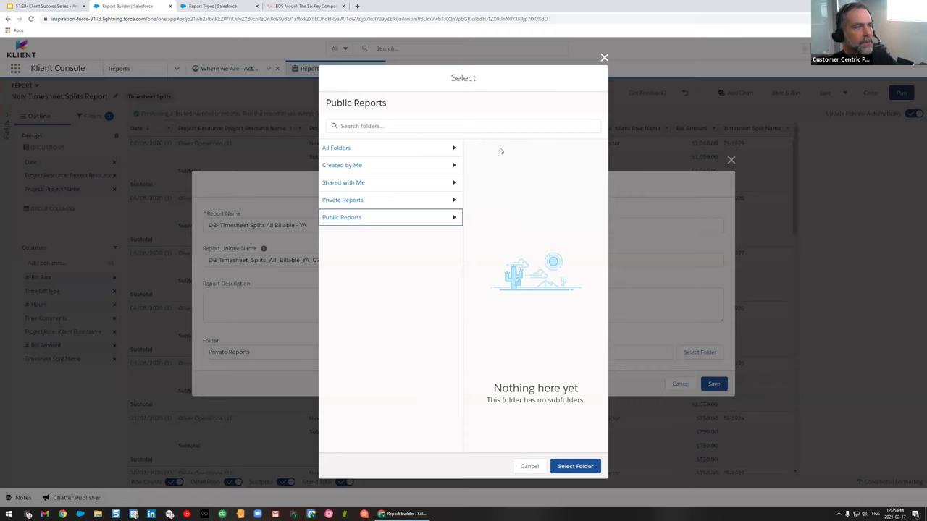
{"action": "left_click", "coordinate": [579, 465]}
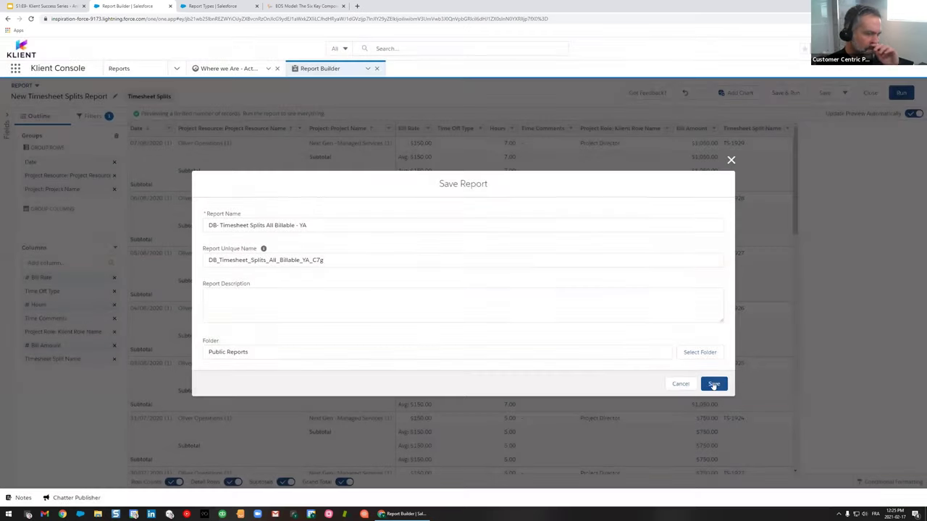
{"action": "left_click", "coordinate": [714, 384]}
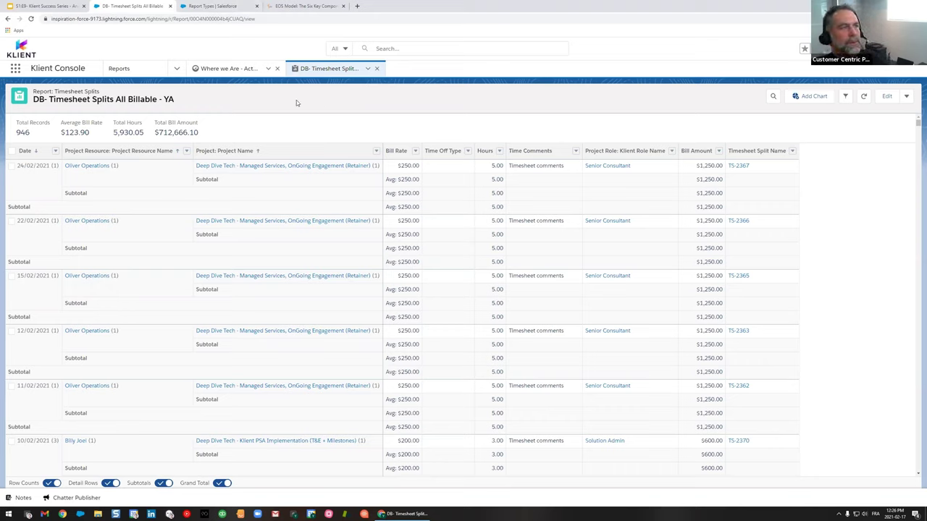
Start a table component on the "Where we Are - Actuals" dashboard from the "DB- Timesheet Splits All Billable - YA" report.
{"action": "left_click", "coordinate": [231, 68]}
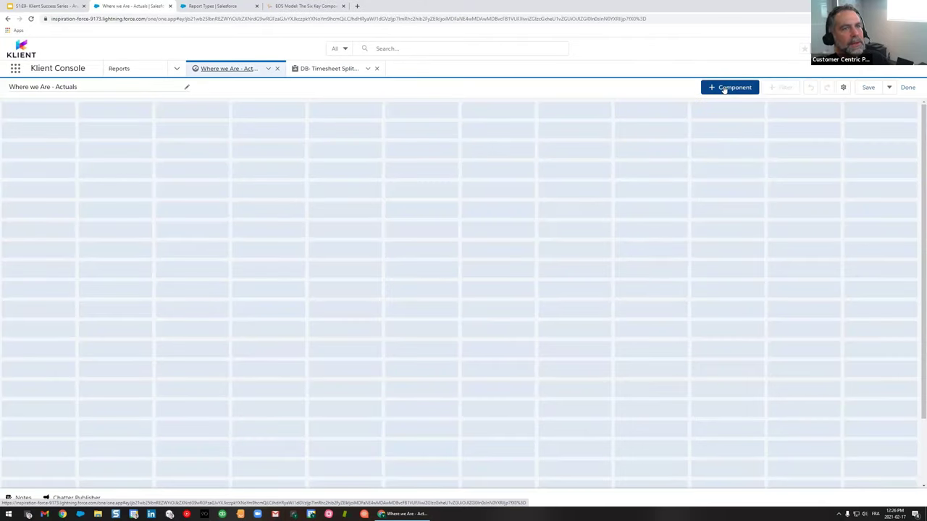
{"action": "left_click", "coordinate": [720, 87]}
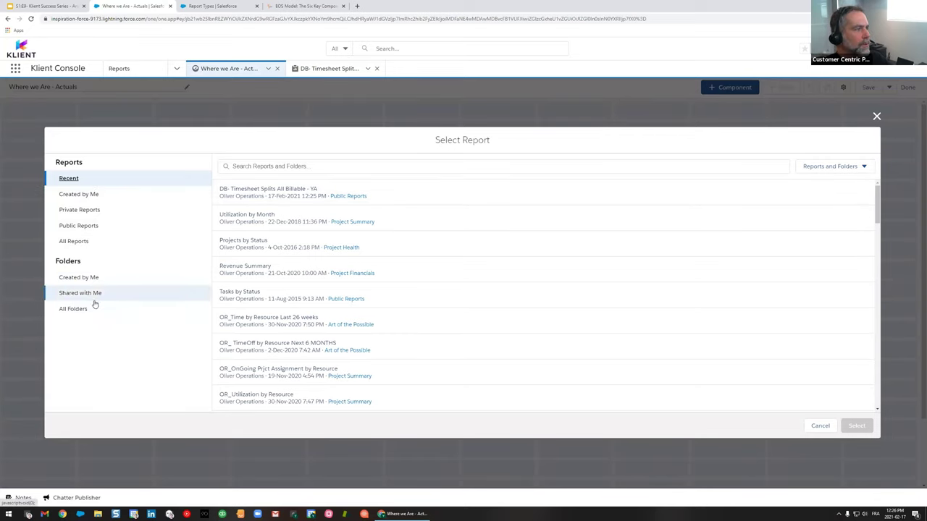
{"action": "left_click", "coordinate": [271, 190]}
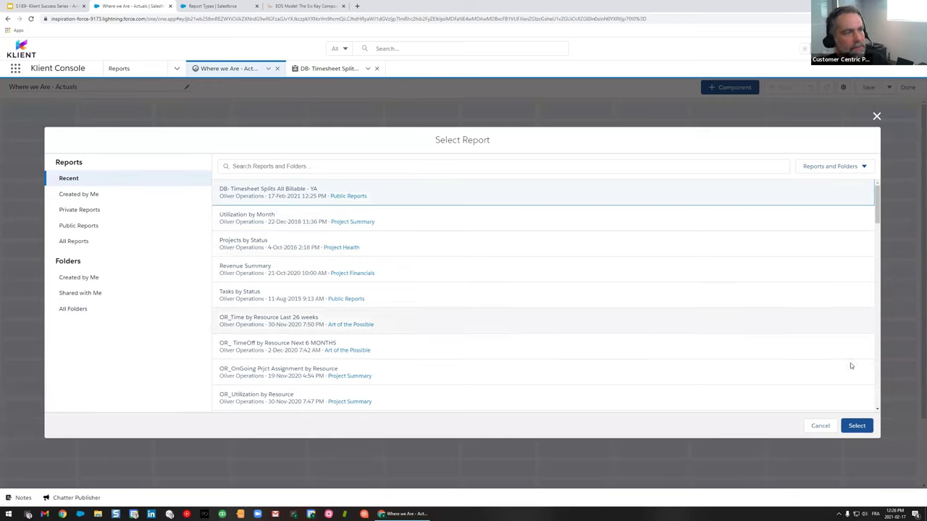
{"action": "left_click", "coordinate": [855, 424]}
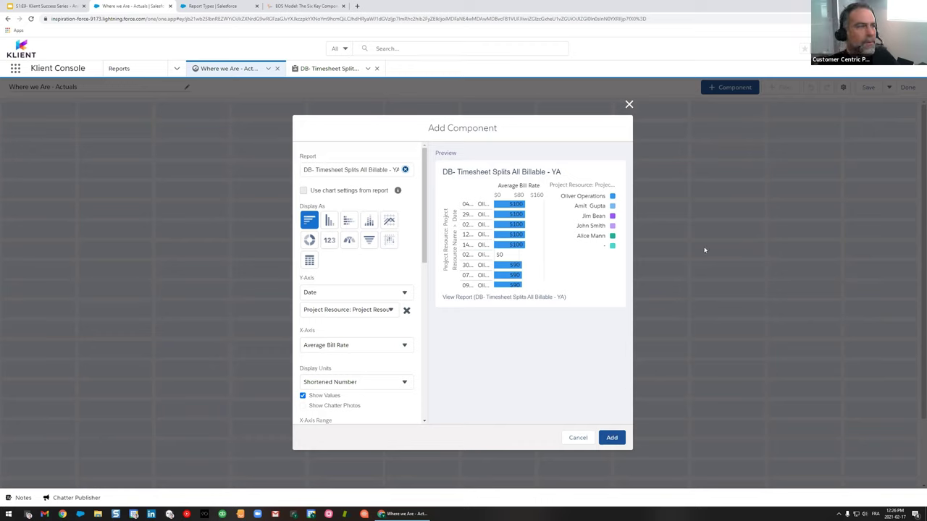
{"action": "left_click", "coordinate": [310, 261]}
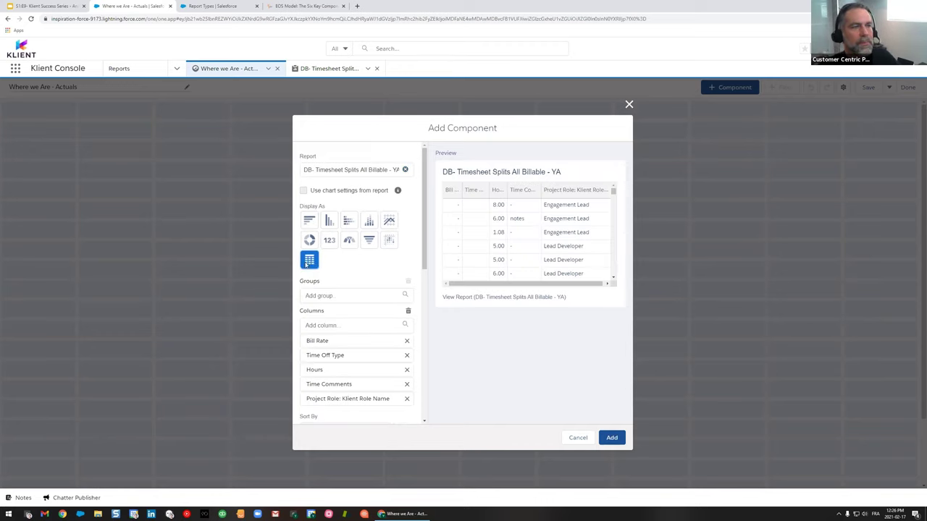
Add the Date column to the component's table and place it first.
{"action": "scroll", "coordinate": [374, 316], "scroll_direction": "down", "scroll_amount": 1}
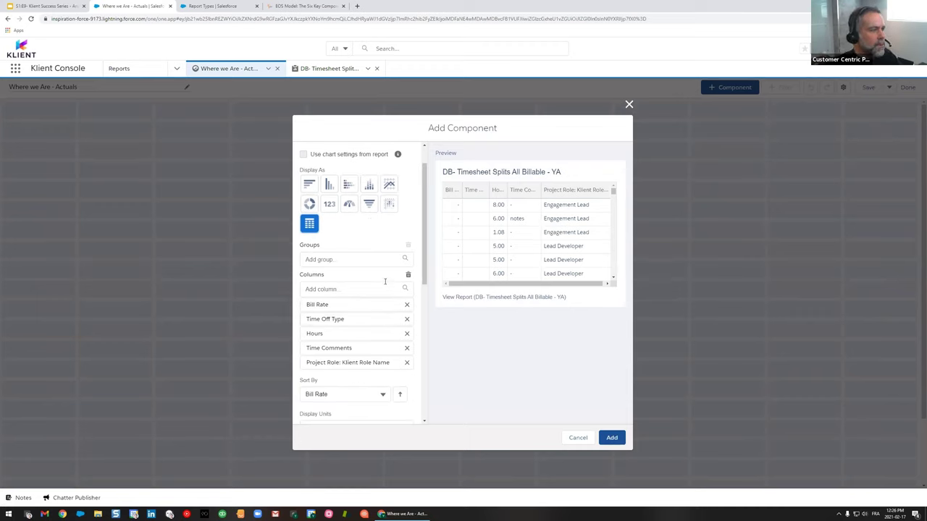
{"action": "scroll", "coordinate": [397, 292], "scroll_direction": "down", "scroll_amount": 1}
{"action": "left_click", "coordinate": [351, 252]}
{"action": "type", "text": "date"}
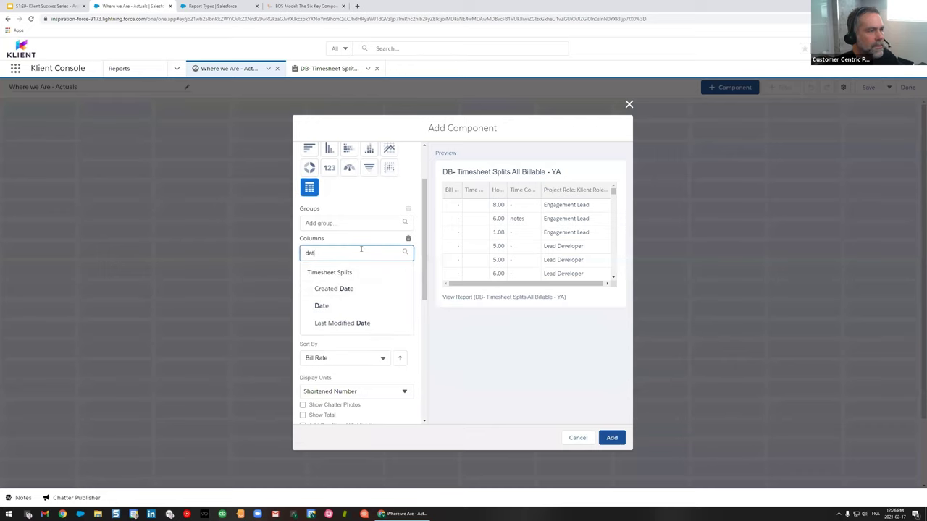
{"action": "left_click", "coordinate": [322, 306]}
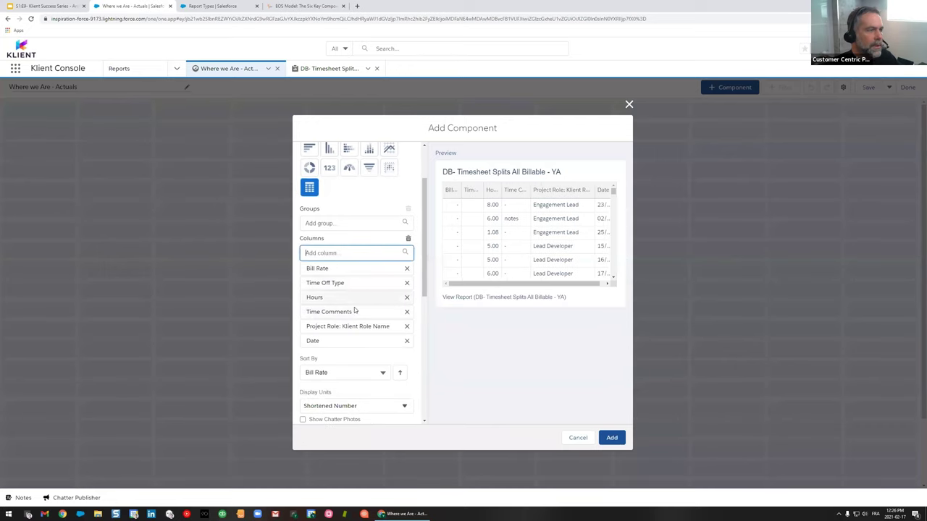
{"action": "left_click_drag", "start_coordinate": [330, 340], "coordinate": [334, 267]}
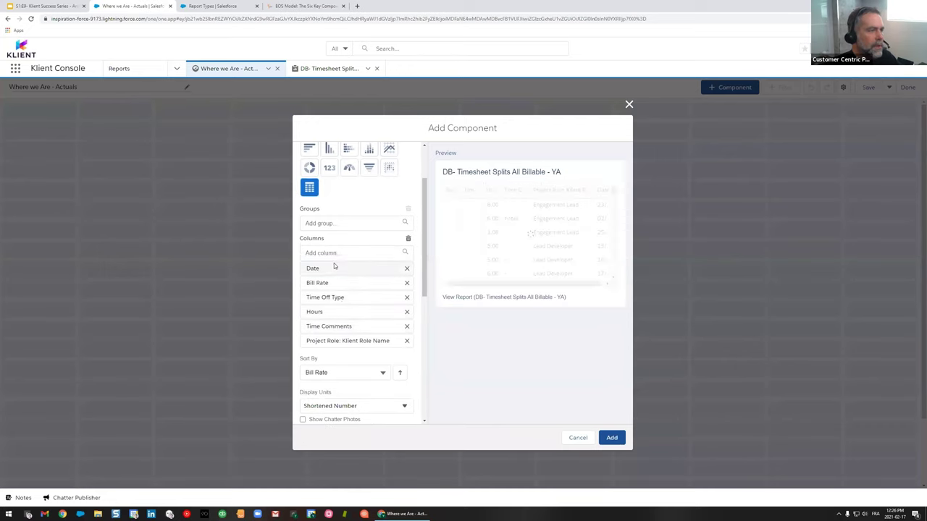
Remove the Time Off Type, Bill Rate and Project Role: Klient Role Name columns from the table.
{"action": "left_click", "coordinate": [407, 297]}
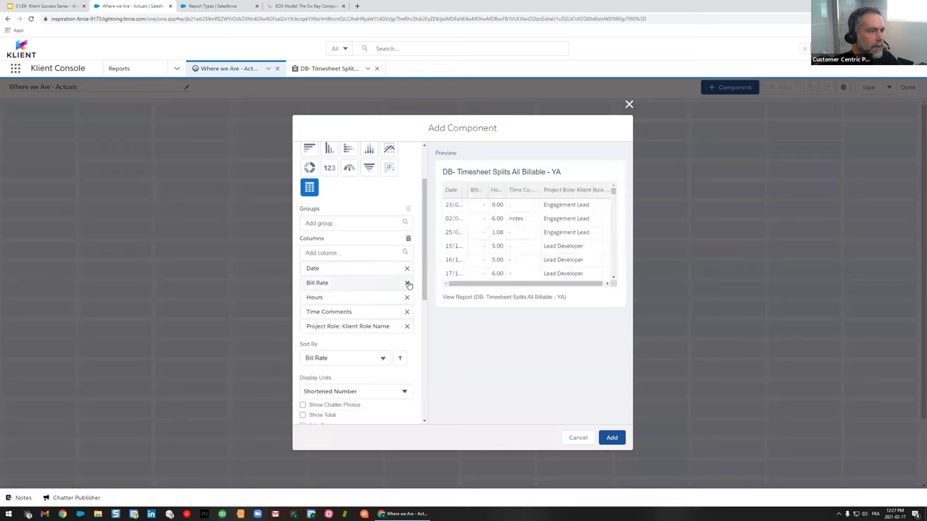
{"action": "left_click", "coordinate": [407, 284]}
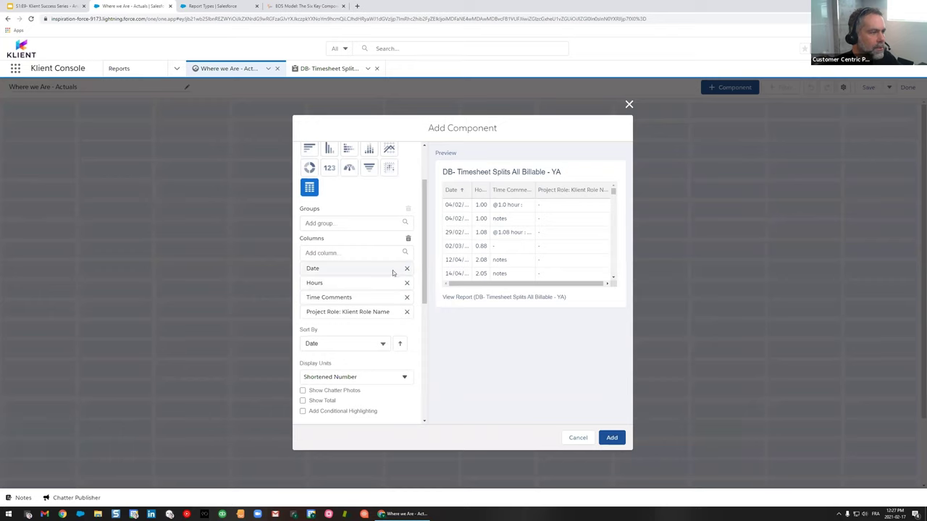
{"action": "left_click", "coordinate": [407, 312]}
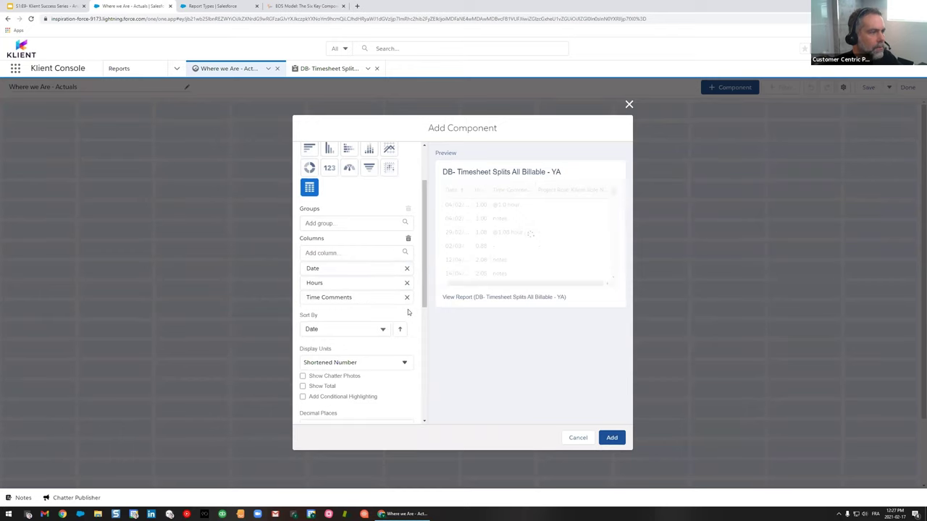
Add the Project: Project Name column to the table and place it directly after Date.
{"action": "left_click", "coordinate": [320, 251]}
{"action": "type", "text": "project"}
{"action": "left_click", "coordinate": [347, 339]}
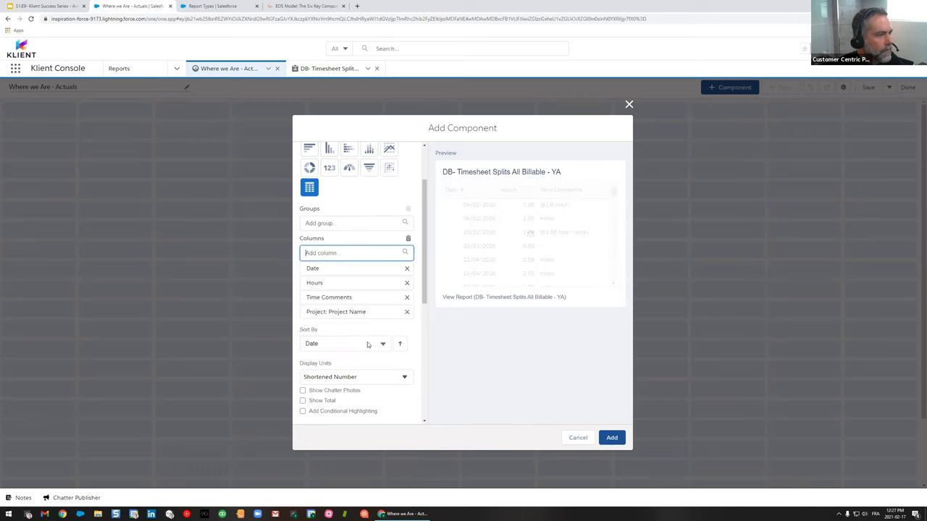
{"action": "left_click_drag", "start_coordinate": [333, 311], "coordinate": [336, 281]}
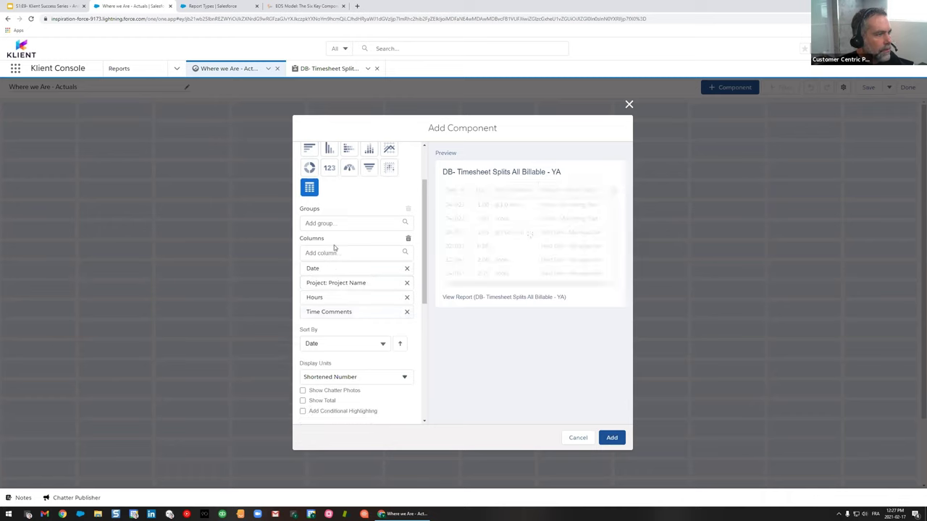
Add the Project Resource Name column to the table and place it between Hours and Time Comments.
{"action": "left_click", "coordinate": [332, 252]}
{"action": "type", "text": "res"}
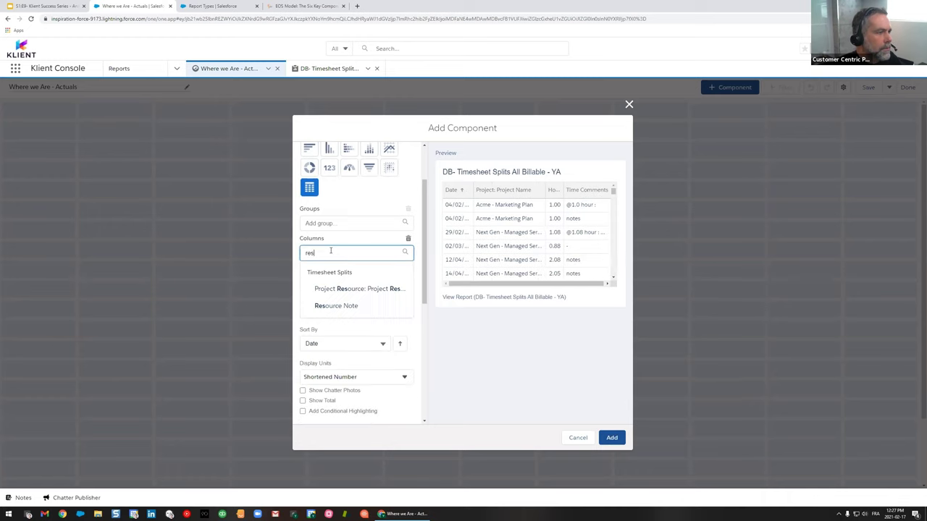
{"action": "left_click", "coordinate": [367, 289]}
{"action": "mouse_move", "coordinate": [352, 327]}
{"action": "left_mouse_down"}
{"action": "mouse_move", "coordinate": [356, 290]}
{"action": "mouse_move", "coordinate": [355, 320]}
{"action": "left_mouse_up"}
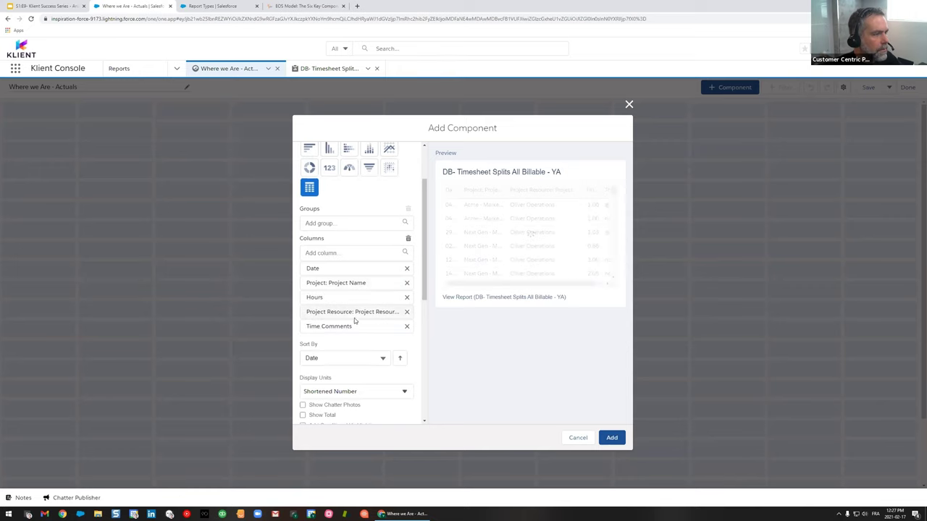
Sort the component's table by Date in descending order and title the component Time Comments.
{"action": "left_click", "coordinate": [400, 359]}
{"action": "scroll", "coordinate": [384, 356], "scroll_direction": "down", "scroll_amount": 5}
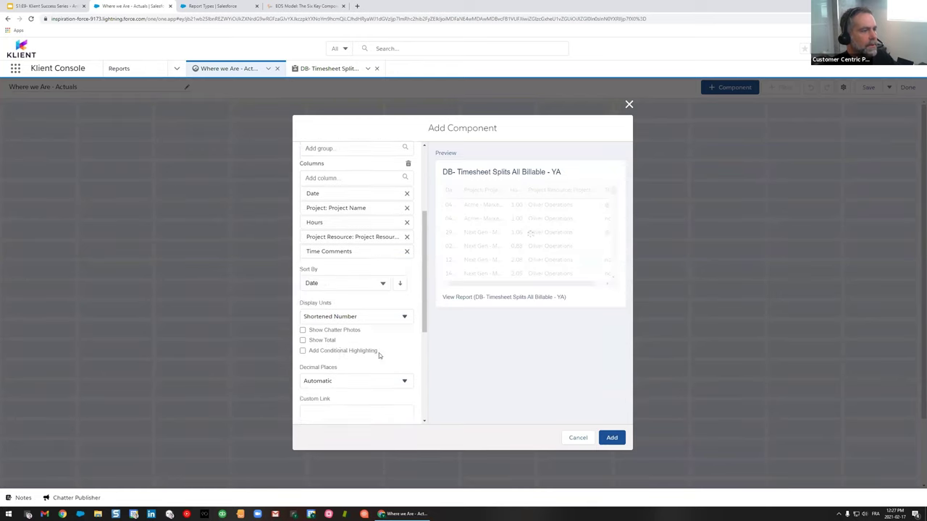
{"action": "left_click", "coordinate": [361, 334]}
{"action": "triple_click", "coordinate": [376, 337]}
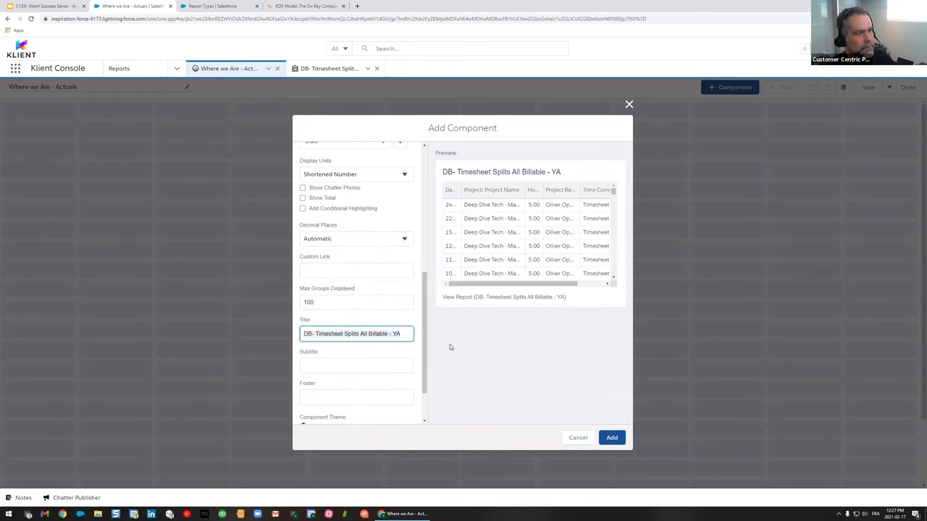
{"action": "type", "text": "Time Comments"}
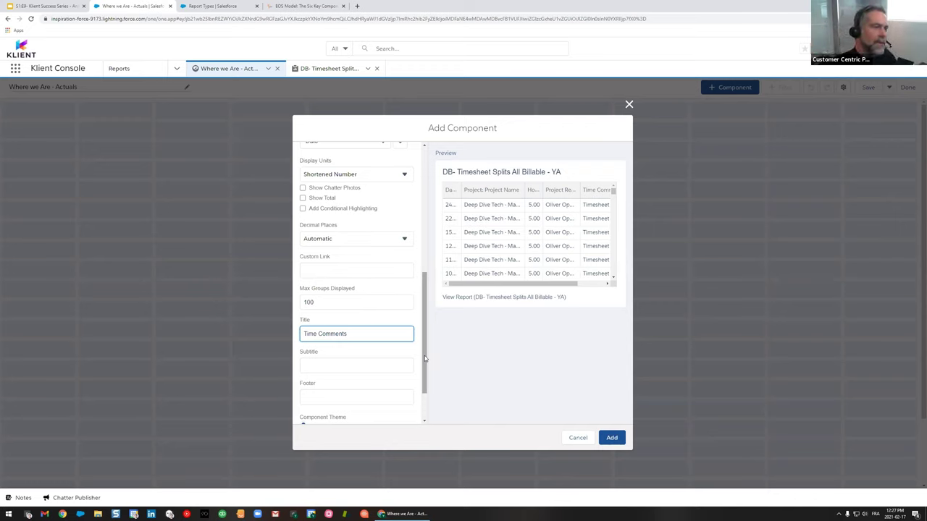
Add the Time Comments table to the dashboard and enlarge it to eight grid columns wide.
{"action": "left_click", "coordinate": [607, 441]}
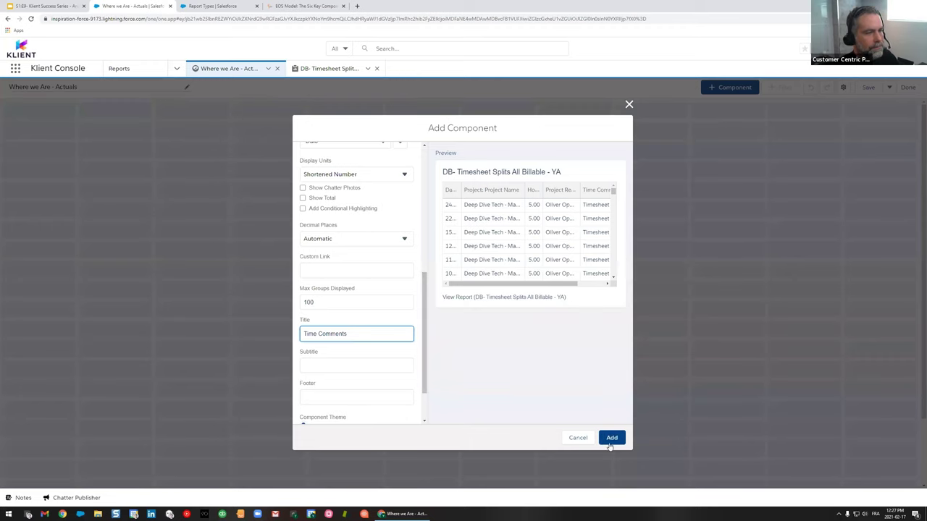
{"action": "left_click_drag", "start_coordinate": [289, 246], "coordinate": [456, 434]}
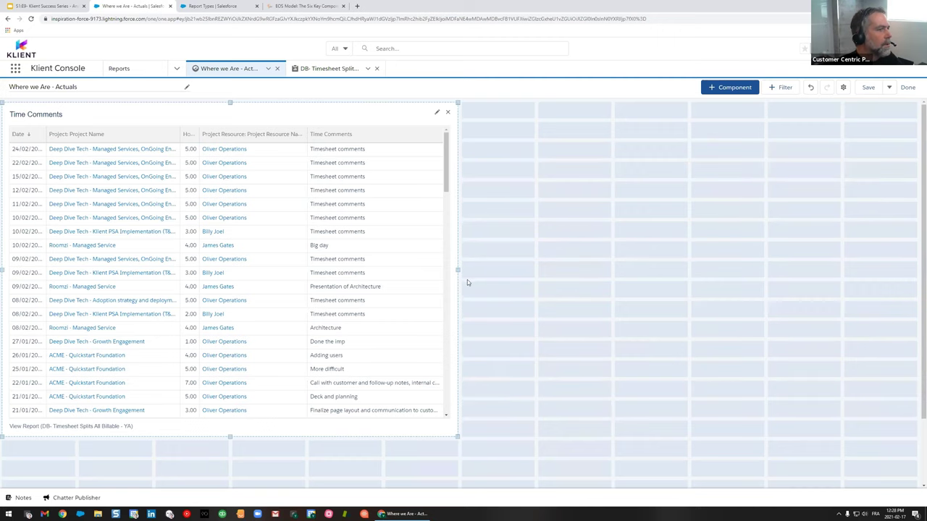
{"action": "left_click_drag", "start_coordinate": [458, 269], "coordinate": [614, 287]}
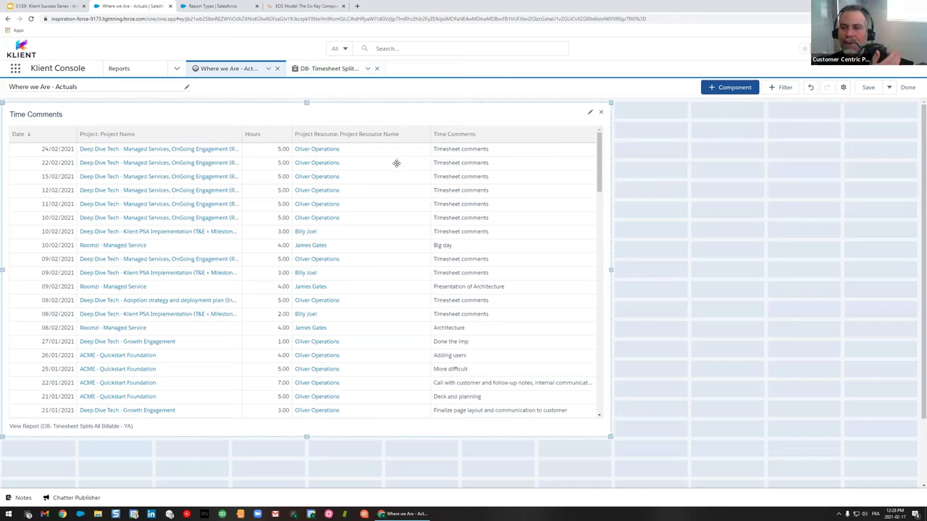
Start a new dashboard component from the DB- Timesheet Splits All Billable - YA report and display it as a metric.
{"action": "left_click", "coordinate": [727, 90]}
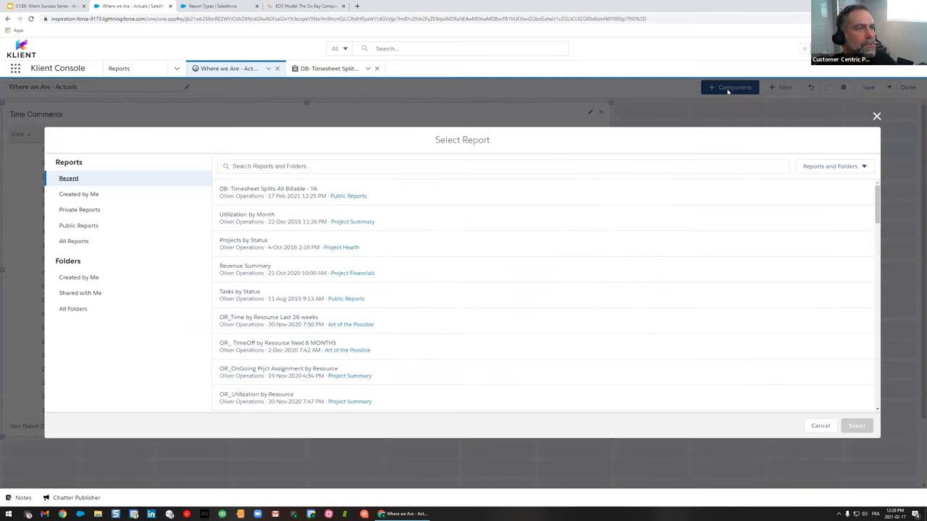
{"action": "left_click", "coordinate": [303, 190]}
{"action": "left_click", "coordinate": [856, 426]}
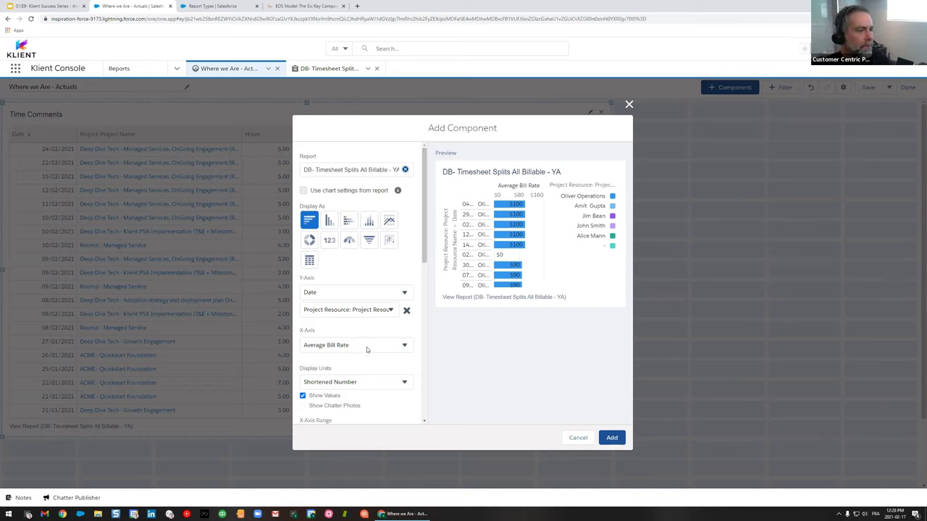
{"action": "scroll", "coordinate": [354, 211], "scroll_direction": "down", "scroll_amount": 3}
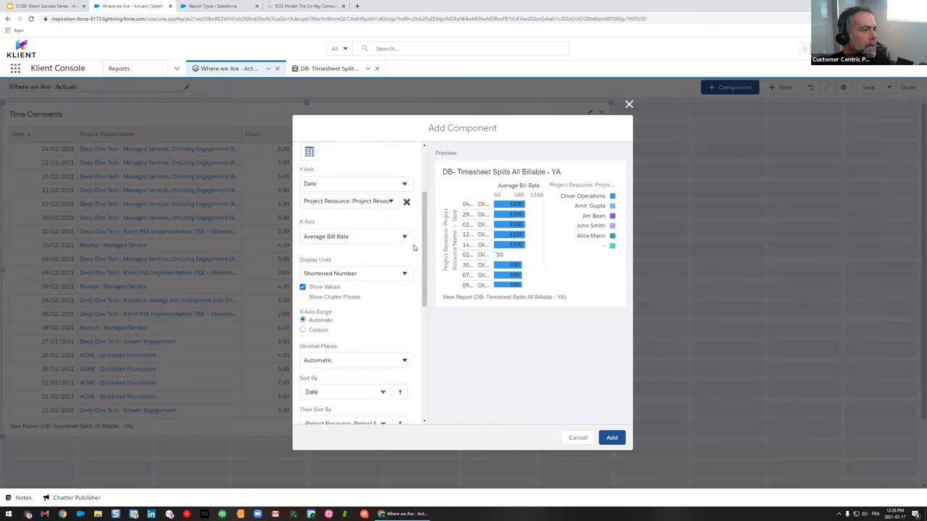
{"action": "scroll", "coordinate": [340, 235], "scroll_direction": "up", "scroll_amount": 3}
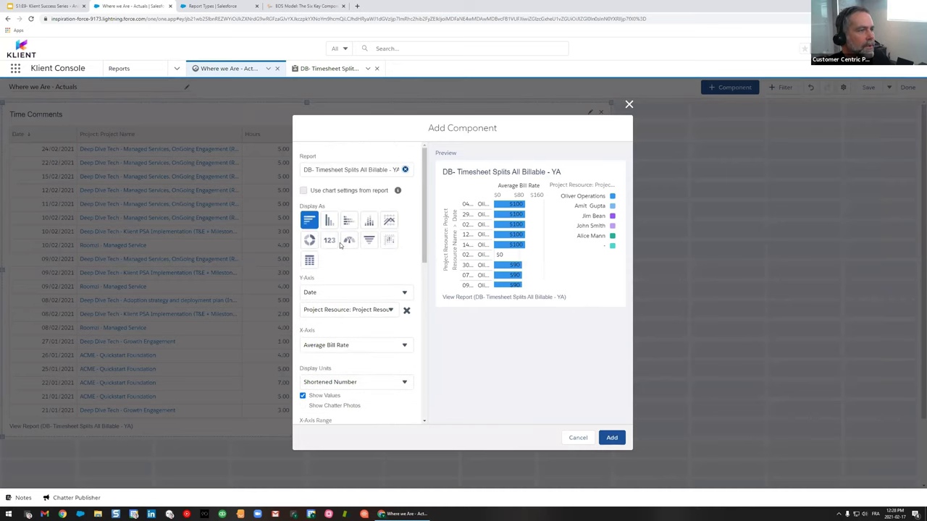
{"action": "left_click", "coordinate": [349, 239]}
{"action": "left_click", "coordinate": [329, 239]}
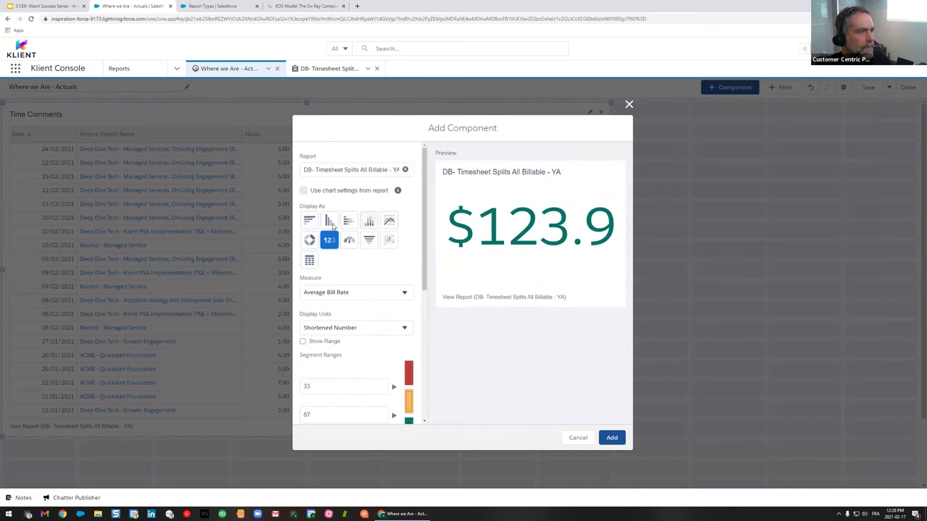
Change the colors of all three segment ranges of the metric to black.
{"action": "scroll", "coordinate": [376, 242], "scroll_direction": "down", "scroll_amount": 3}
{"action": "scroll", "coordinate": [376, 243], "scroll_direction": "up", "scroll_amount": 3}
{"action": "scroll", "coordinate": [402, 334], "scroll_direction": "down", "scroll_amount": 2}
{"action": "left_click", "coordinate": [410, 306]}
{"action": "left_click", "coordinate": [408, 371]}
{"action": "left_click", "coordinate": [399, 380]}
{"action": "left_click", "coordinate": [409, 330]}
{"action": "left_click", "coordinate": [409, 330]}
{"action": "left_click", "coordinate": [409, 330]}
{"action": "left_click", "coordinate": [439, 375]}
{"action": "left_click", "coordinate": [407, 402]}
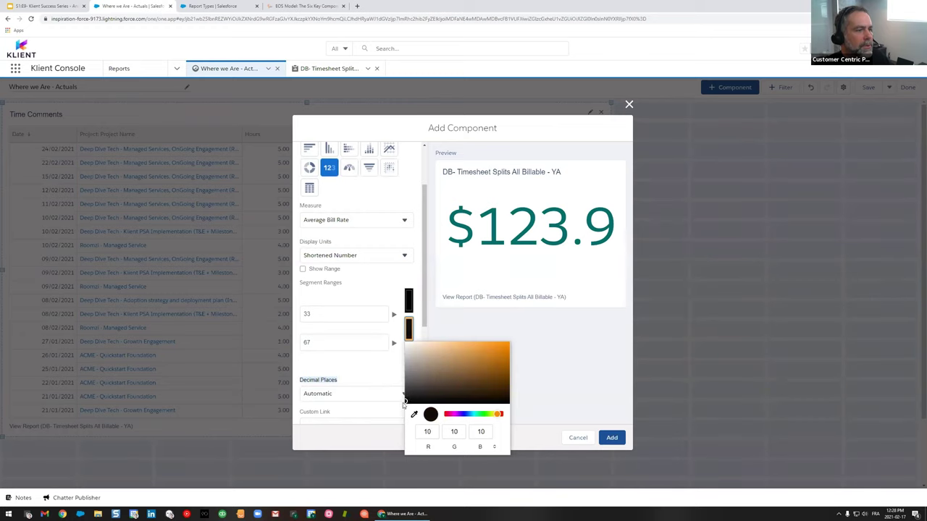
{"action": "left_click", "coordinate": [368, 365]}
{"action": "left_click", "coordinate": [409, 357]}
{"action": "left_click", "coordinate": [410, 427]}
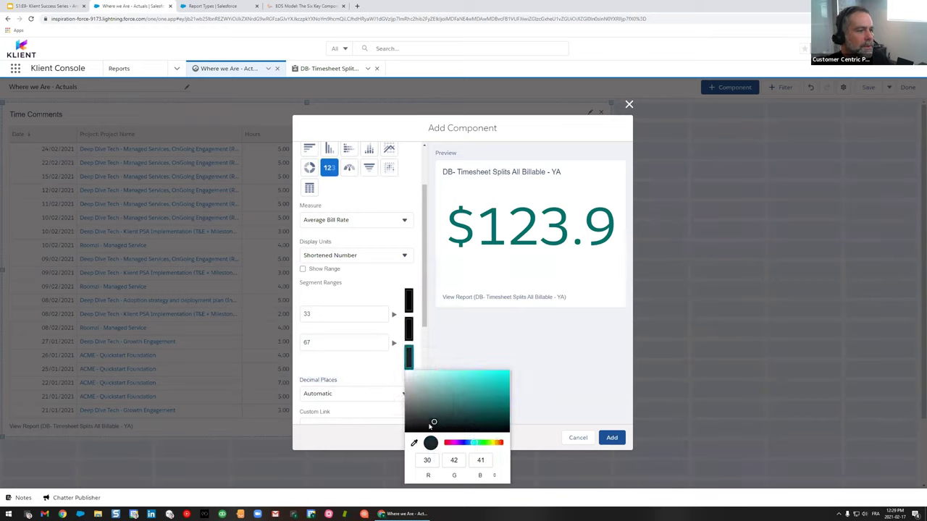
{"action": "left_click", "coordinate": [373, 363]}
Set the metric's decimal places to 0 and title the component Revenue.
{"action": "scroll", "coordinate": [384, 348], "scroll_direction": "down", "scroll_amount": 1}
{"action": "scroll", "coordinate": [384, 319], "scroll_direction": "down", "scroll_amount": 1}
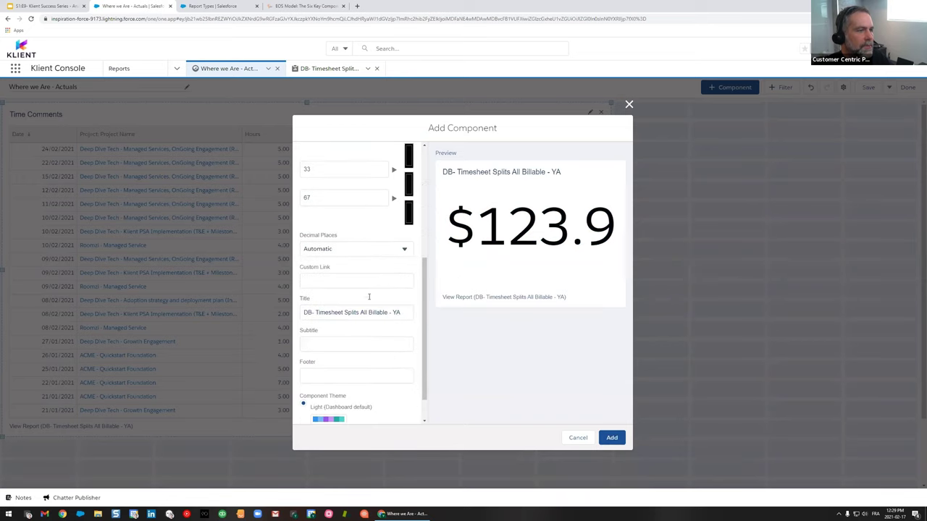
{"action": "left_click", "coordinate": [352, 250]}
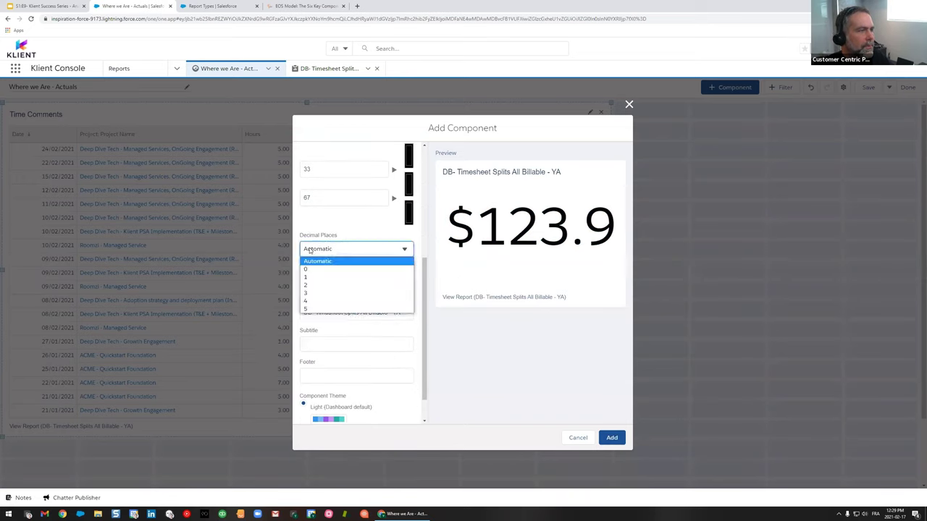
{"action": "left_click", "coordinate": [312, 270]}
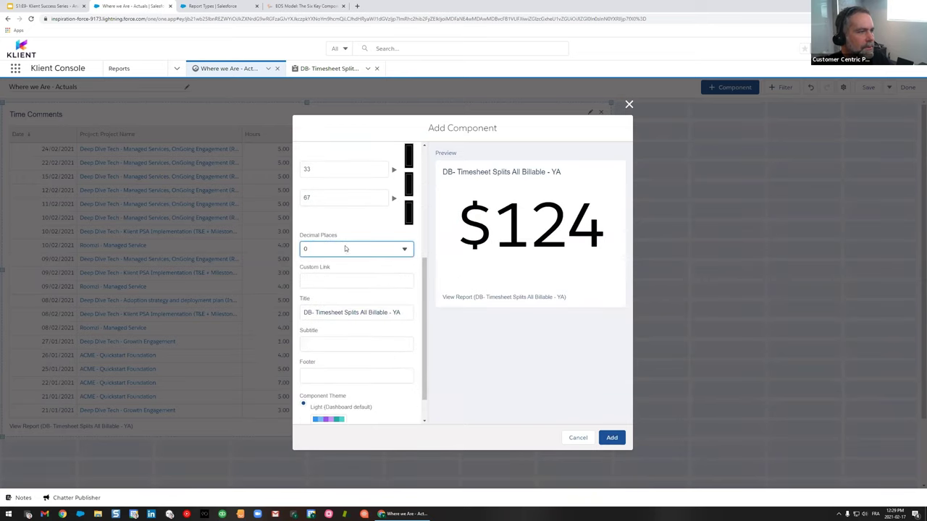
{"action": "scroll", "coordinate": [355, 268], "scroll_direction": "down", "scroll_amount": 1}
{"action": "left_click", "coordinate": [364, 281]}
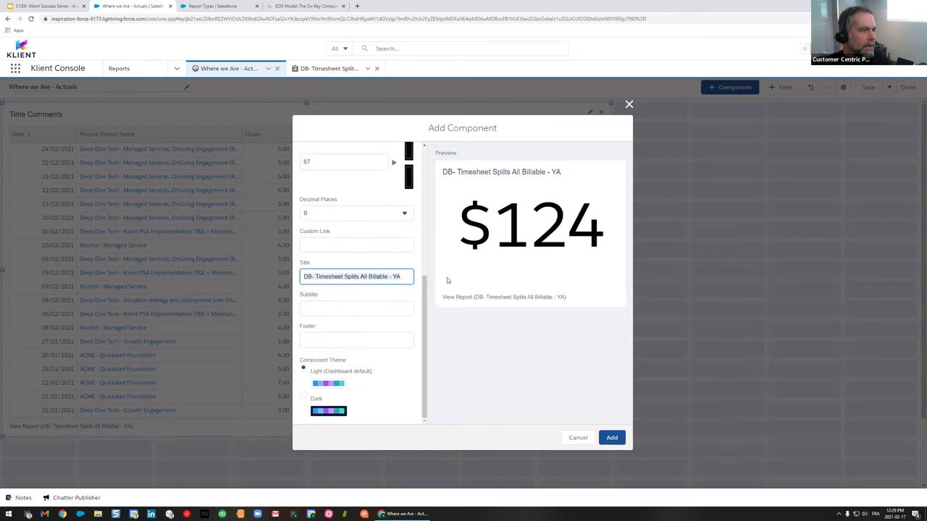
{"action": "key", "text": "ctrl+a"}
{"action": "type", "text": "Revenue"}
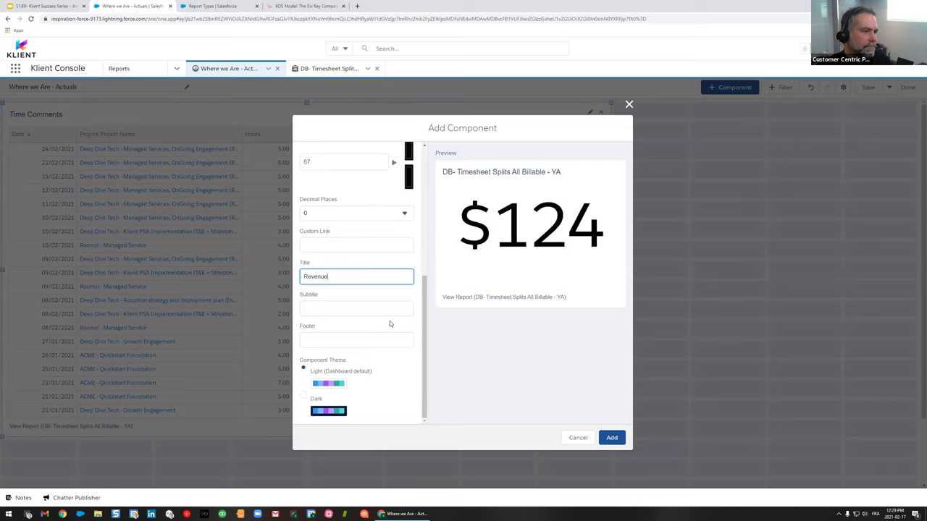
{"action": "left_click", "coordinate": [388, 323]}
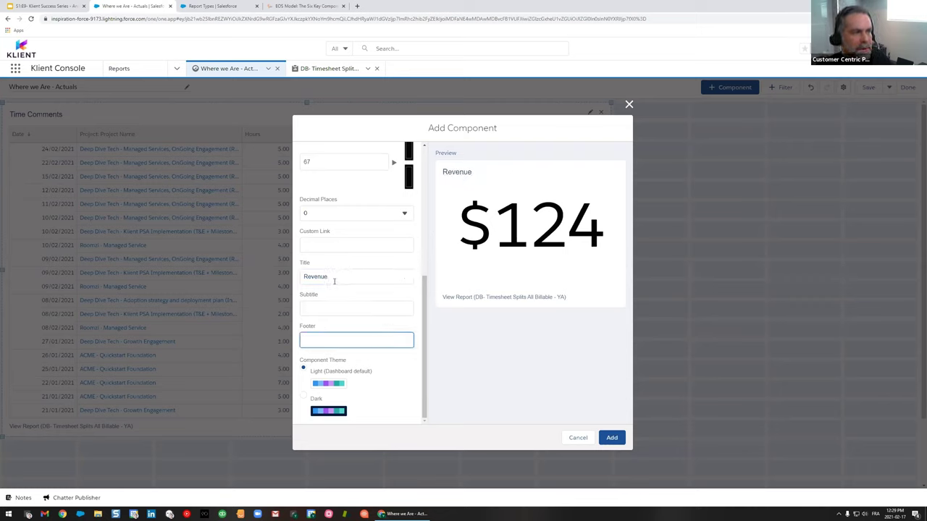
Add the Revenue metric at the dashboard's top-left corner, three grid columns wide, and move the Time Comments table to the right edge.
{"action": "left_click", "coordinate": [611, 438]}
{"action": "left_click_drag", "start_coordinate": [160, 453], "coordinate": [116, 134]}
{"action": "left_click_drag", "start_coordinate": [156, 181], "coordinate": [157, 203]}
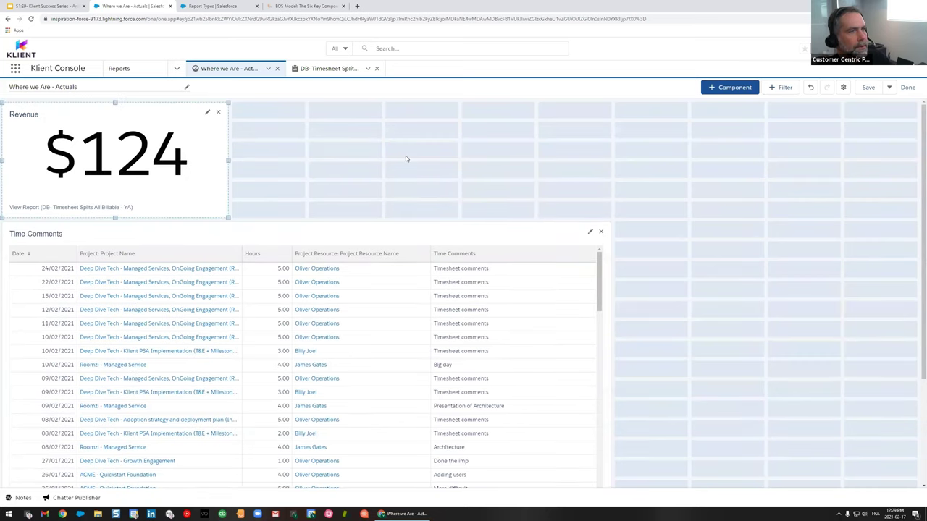
{"action": "left_click_drag", "start_coordinate": [304, 241], "coordinate": [602, 124]}
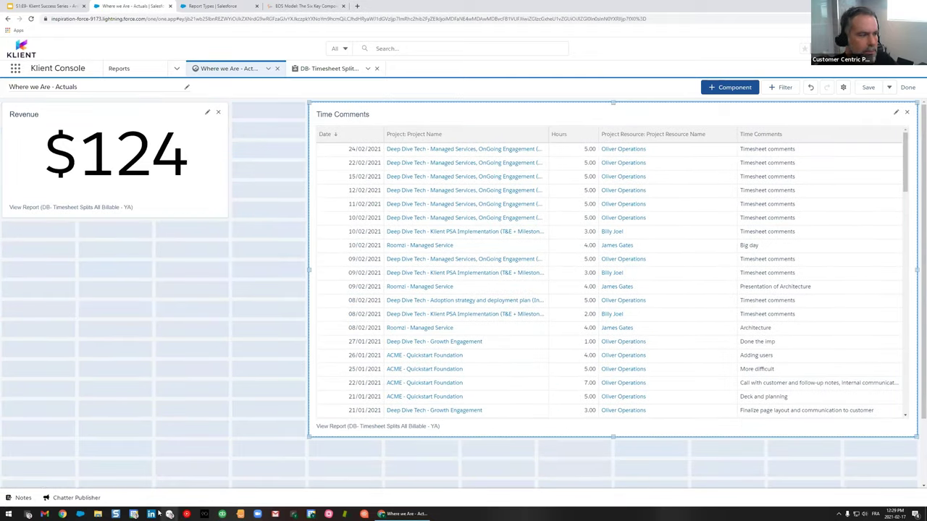
Open the Dashboard Brainstorm - YA note and strike through its Revenue per Week line.
{"action": "left_click", "coordinate": [12, 498]}
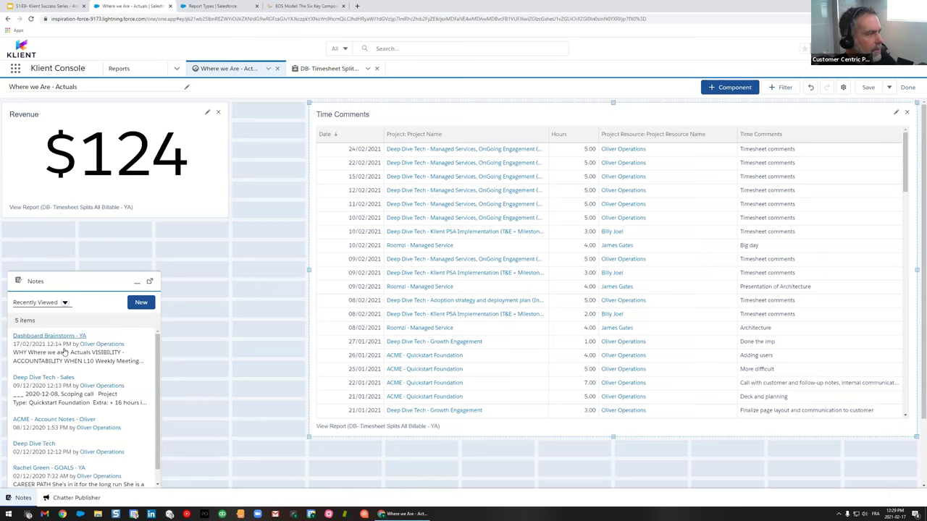
{"action": "left_click", "coordinate": [52, 338]}
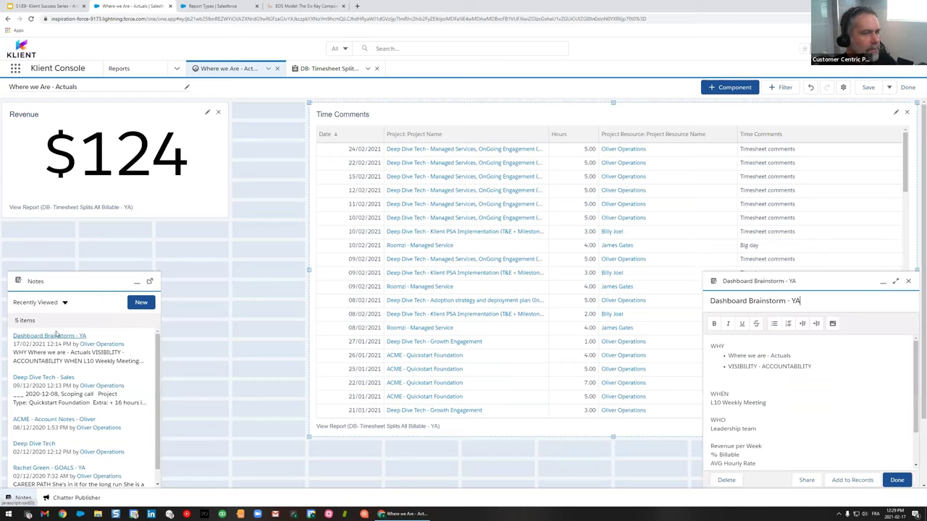
{"action": "left_click", "coordinate": [137, 282]}
{"action": "scroll", "coordinate": [781, 430], "scroll_direction": "down", "scroll_amount": 1}
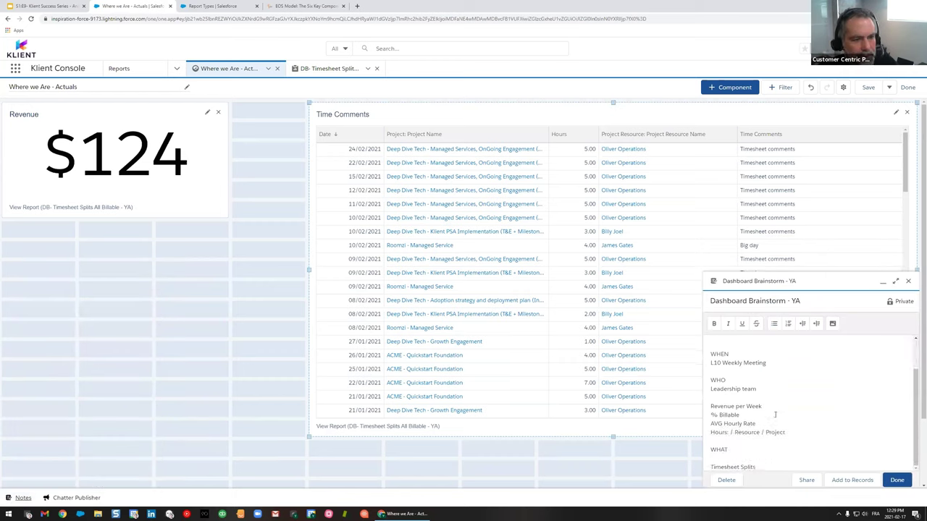
{"action": "triple_click", "coordinate": [779, 426]}
{"action": "triple_click", "coordinate": [767, 414]}
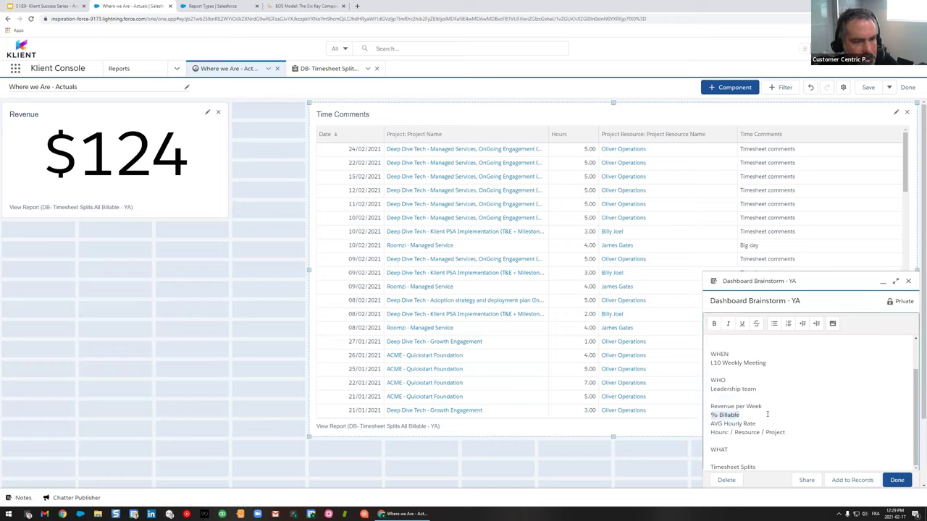
{"action": "triple_click", "coordinate": [704, 406]}
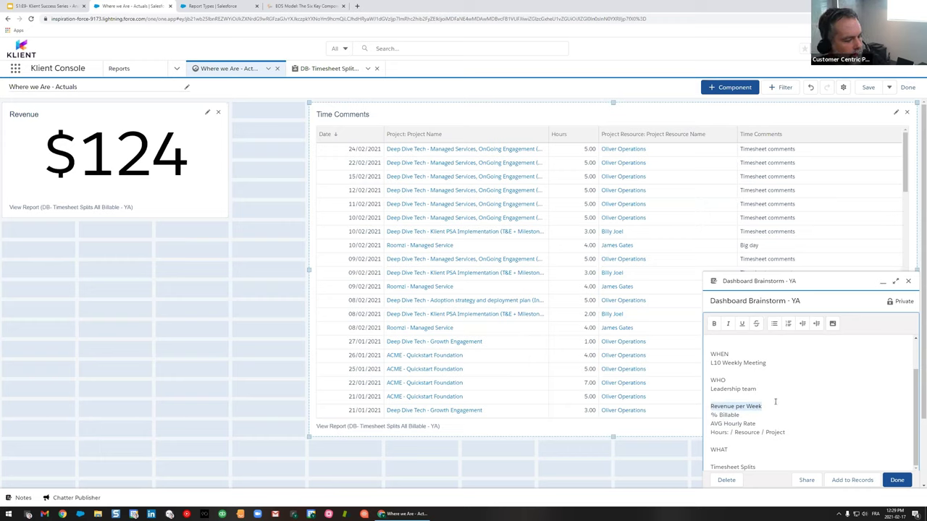
{"action": "left_click", "coordinate": [756, 324]}
{"action": "left_click", "coordinate": [755, 409]}
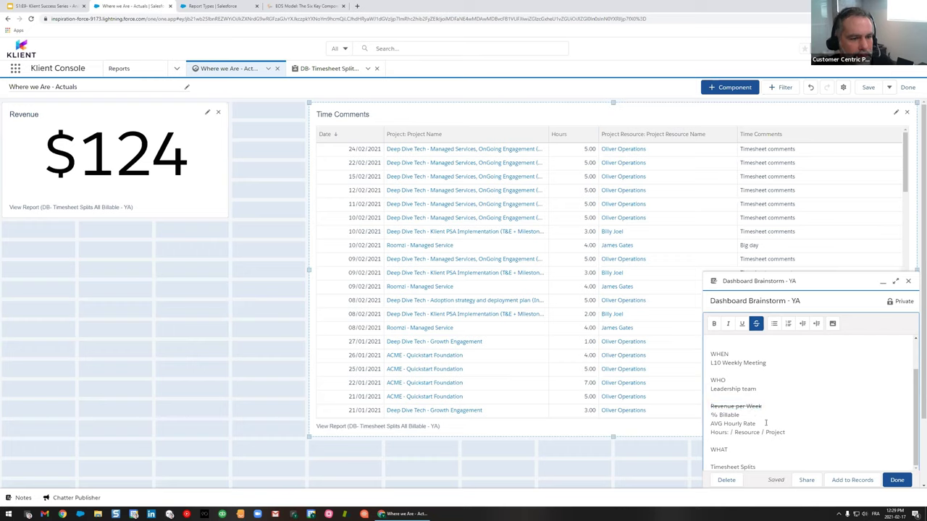
{"action": "left_click_drag", "start_coordinate": [785, 432], "coordinate": [731, 432]}
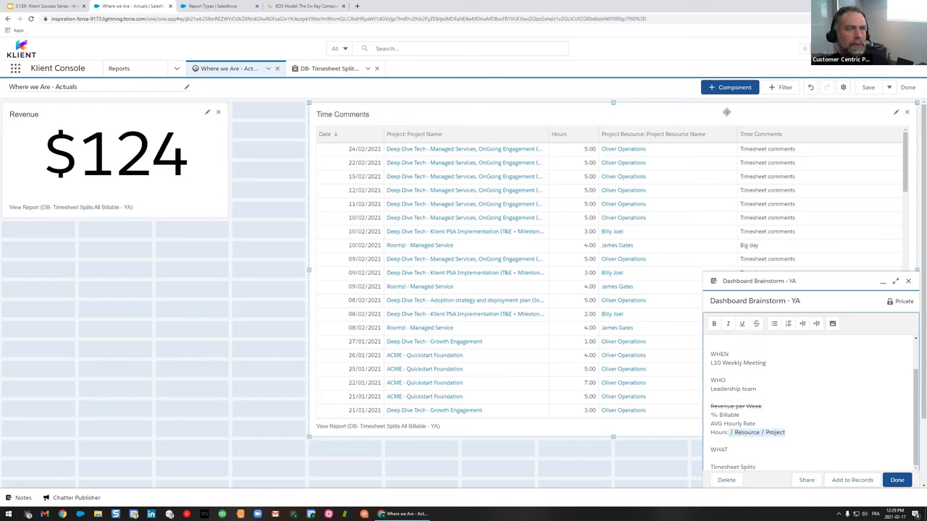
{"action": "left_click", "coordinate": [728, 87]}
{"action": "left_click", "coordinate": [310, 194]}
{"action": "left_click", "coordinate": [882, 282]}
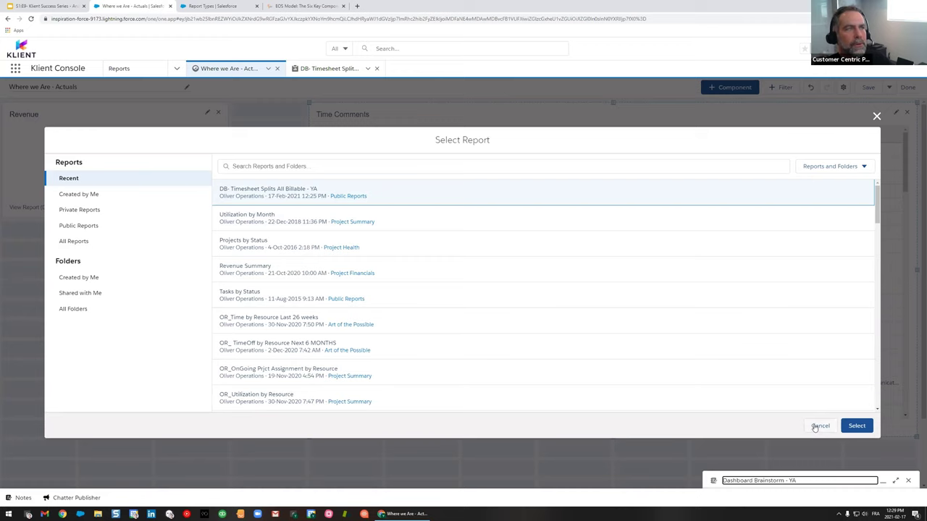
{"action": "left_click", "coordinate": [816, 426]}
Save a copy of the DB- Timesheet Splits All Billable - YA report as DB- Timesheet Splits All in Public Reports.
{"action": "left_click", "coordinate": [327, 70]}
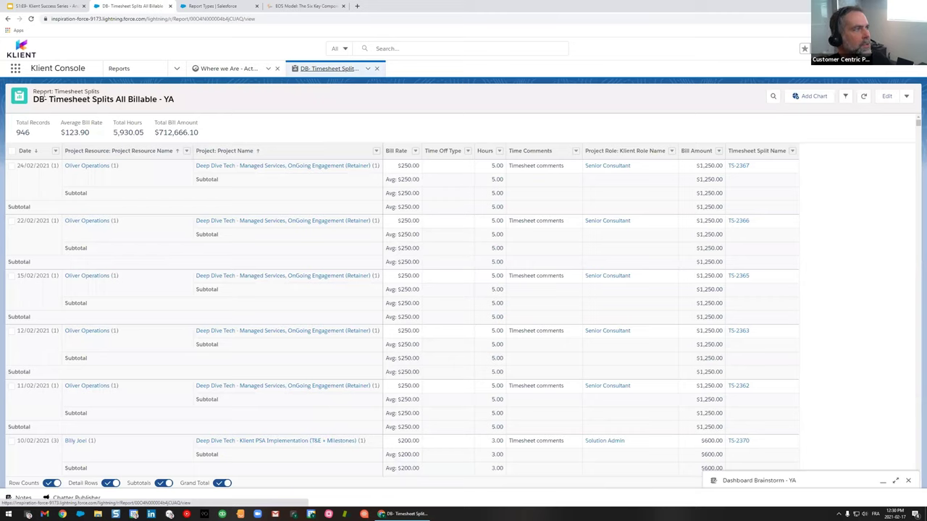
{"action": "left_click", "coordinate": [905, 97]}
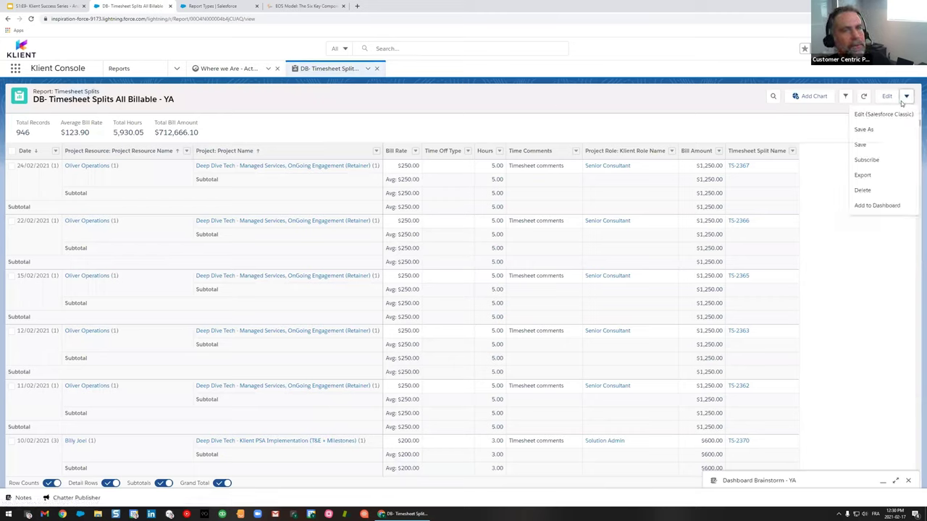
{"action": "left_click", "coordinate": [864, 129]}
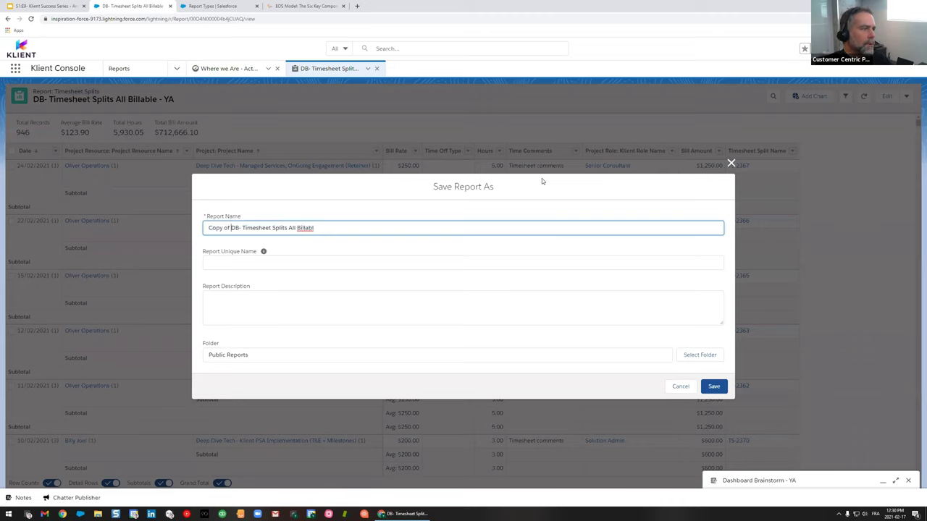
{"action": "key", "text": "Delete"}
{"action": "key", "text": "Delete"}
{"action": "key", "text": "Delete"}
{"action": "key", "text": "Delete"}
{"action": "key", "text": "Delete"}
{"action": "key", "text": "Delete"}
{"action": "key", "text": "Delete"}
{"action": "key", "text": "Delete"}
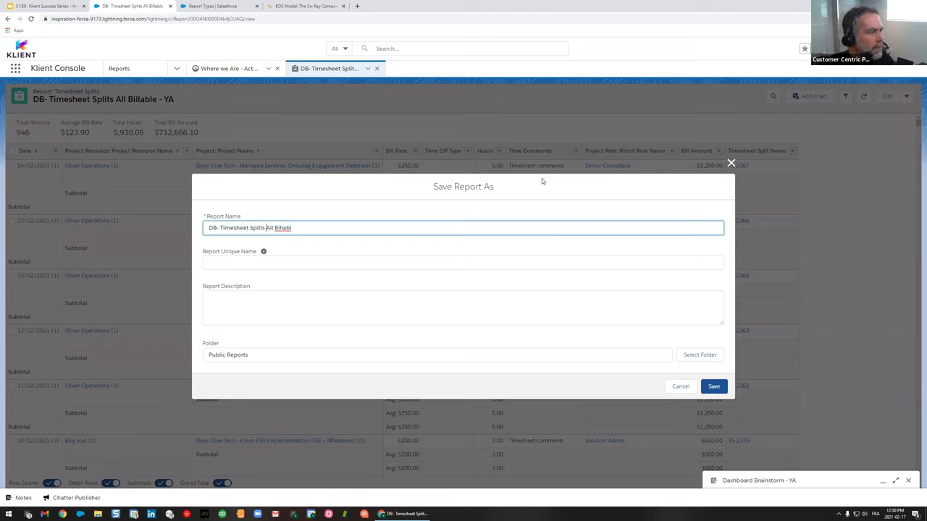
{"action": "key", "text": "Delete"}
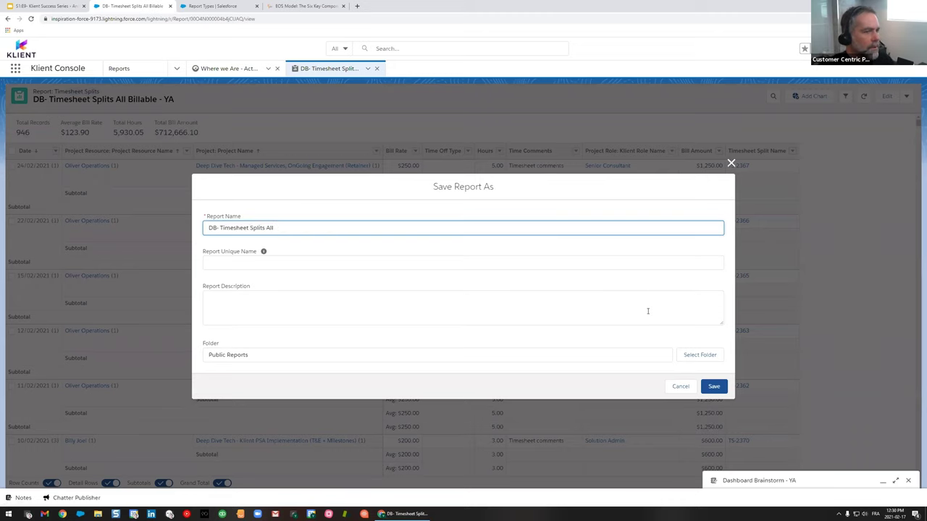
{"action": "left_click", "coordinate": [714, 386]}
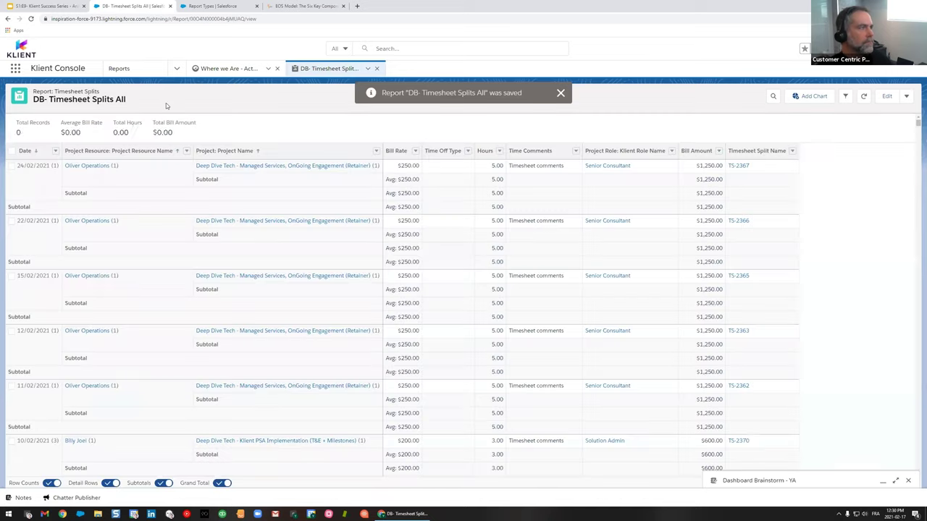
Remove the Billable filter from the DB- Timesheet Splits All report and save the report.
{"action": "left_click", "coordinate": [887, 96]}
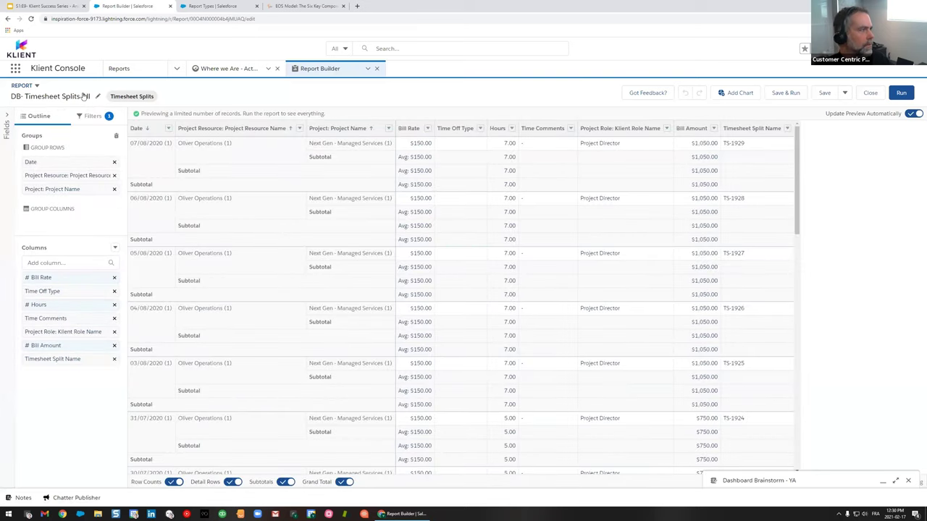
{"action": "left_click", "coordinate": [92, 115]}
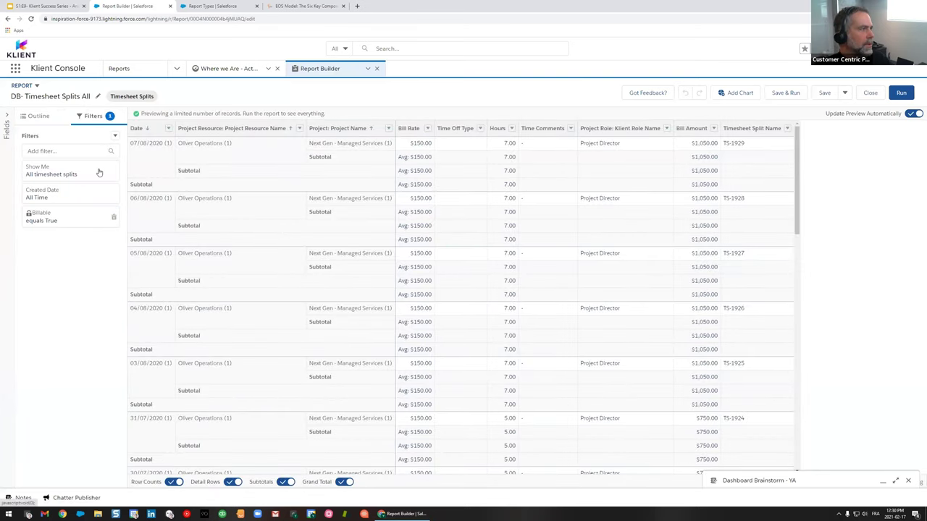
{"action": "left_click", "coordinate": [113, 218]}
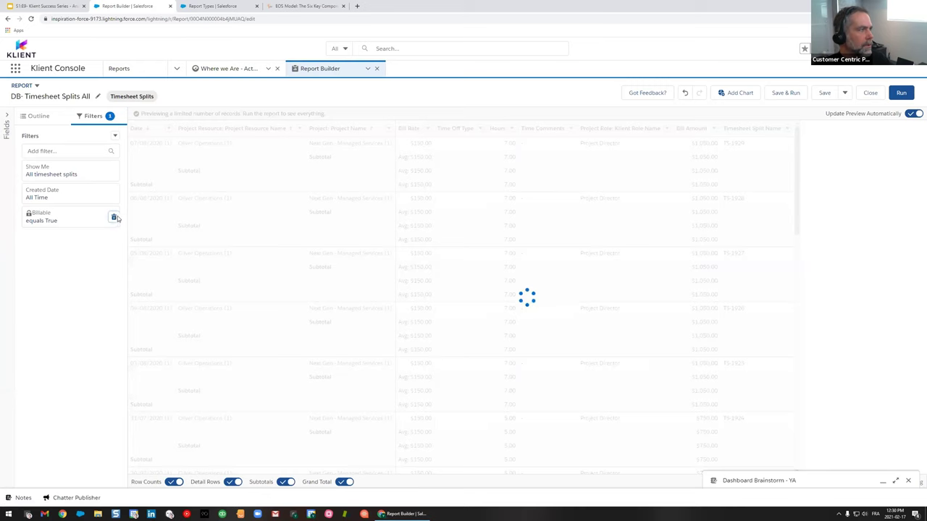
{"action": "left_click", "coordinate": [823, 94]}
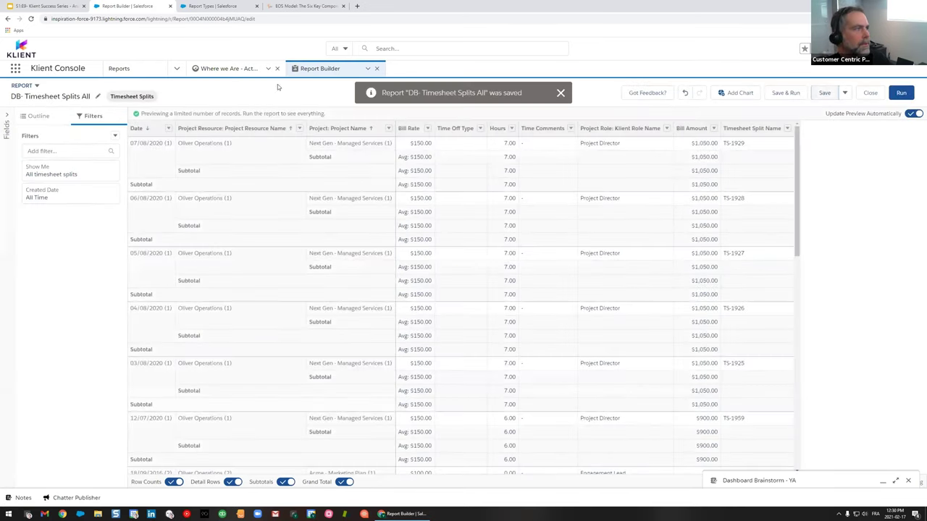
Start a new component on the Where we Are - Actuals dashboard from the DB- Timesheet Splits All report, with Sum of Hours on the X-axis.
{"action": "left_click", "coordinate": [204, 70]}
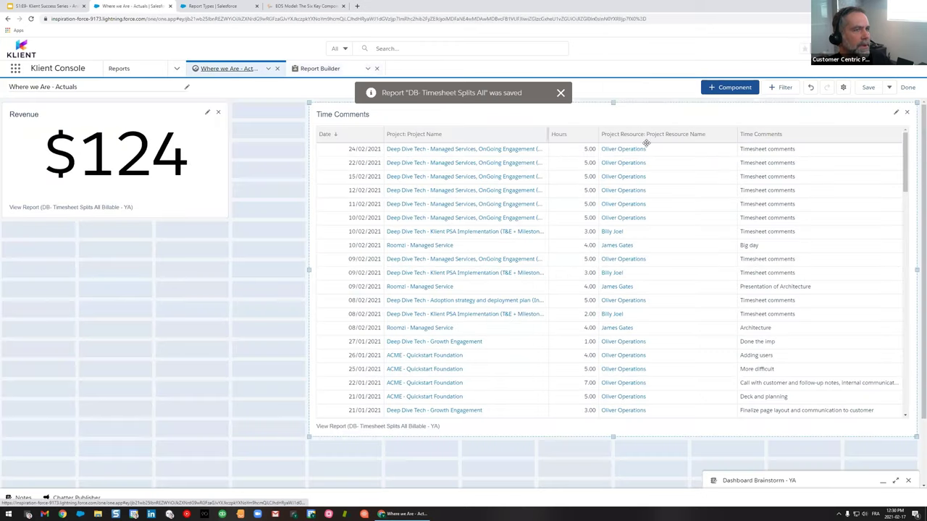
{"action": "left_click", "coordinate": [715, 86]}
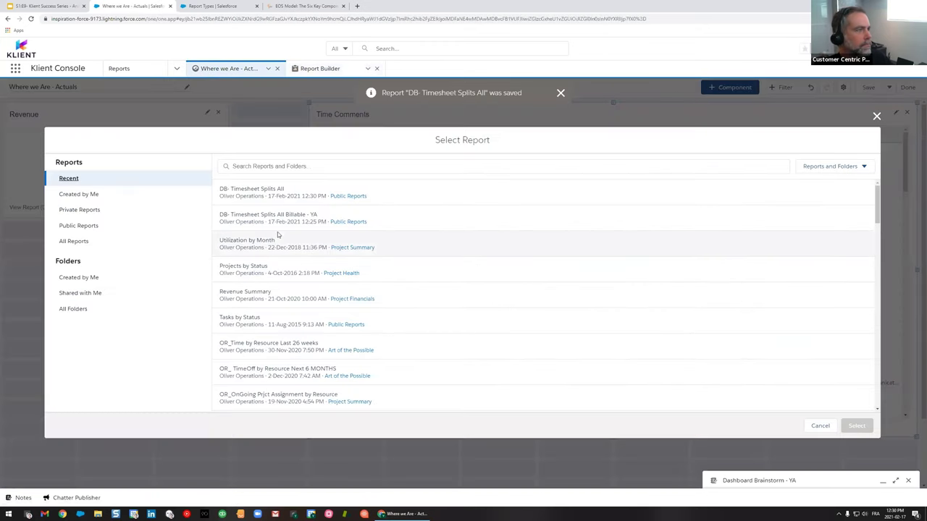
{"action": "left_click", "coordinate": [265, 188]}
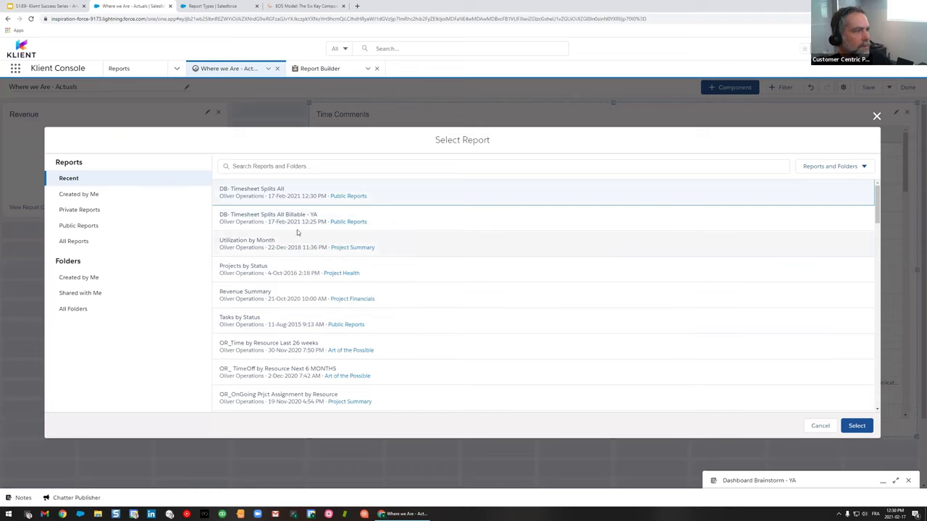
{"action": "left_click", "coordinate": [856, 426]}
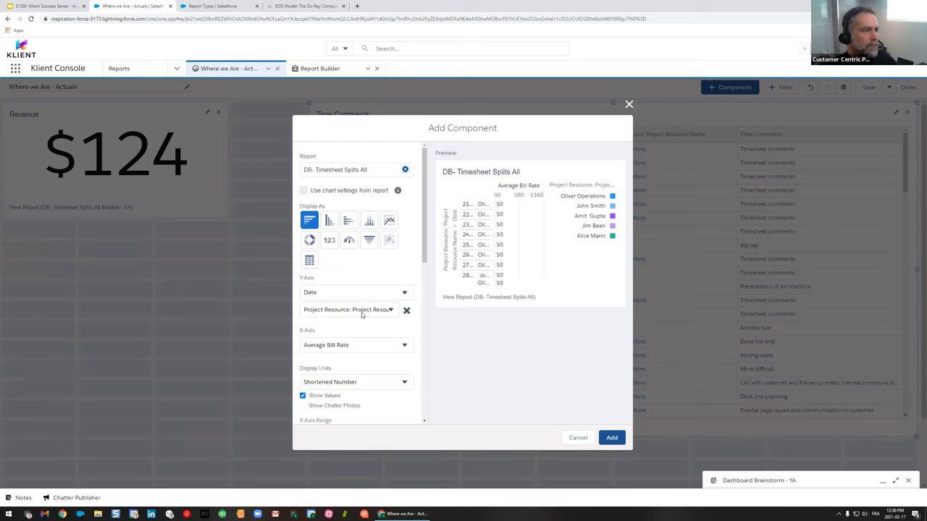
{"action": "left_click", "coordinate": [368, 348]}
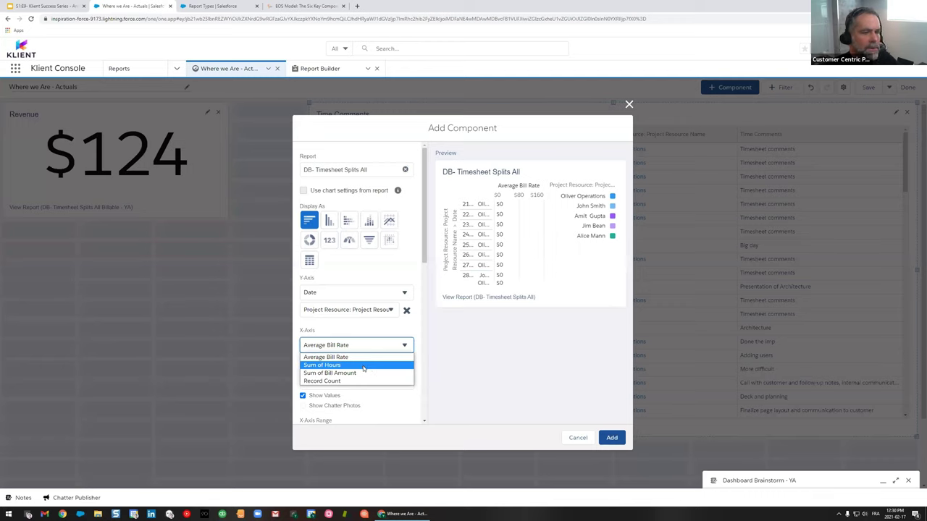
{"action": "left_click", "coordinate": [363, 366]}
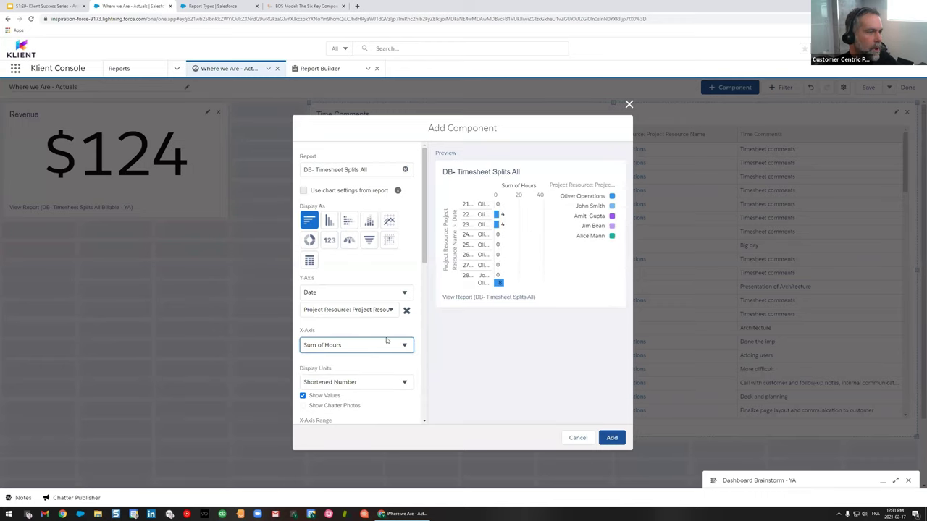
Sort the hours chart by Date descending and then by Project Resource descending.
{"action": "scroll", "coordinate": [384, 323], "scroll_direction": "down", "scroll_amount": 5}
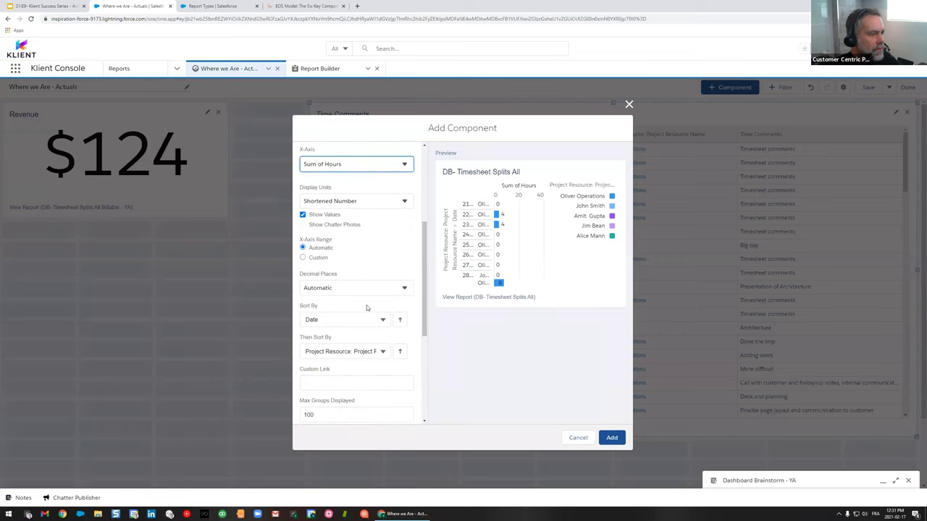
{"action": "scroll", "coordinate": [367, 307], "scroll_direction": "down", "scroll_amount": 1}
{"action": "left_click", "coordinate": [401, 284]}
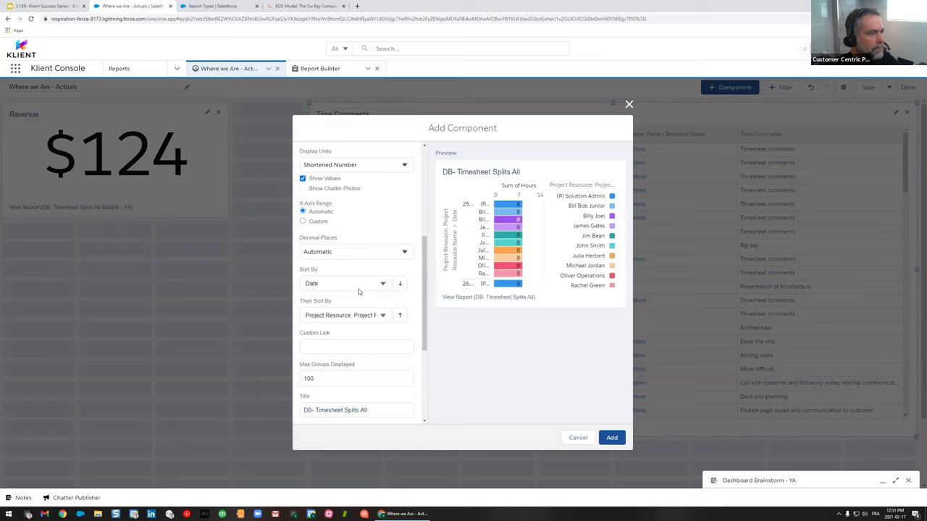
{"action": "scroll", "coordinate": [360, 288], "scroll_direction": "down", "scroll_amount": 1}
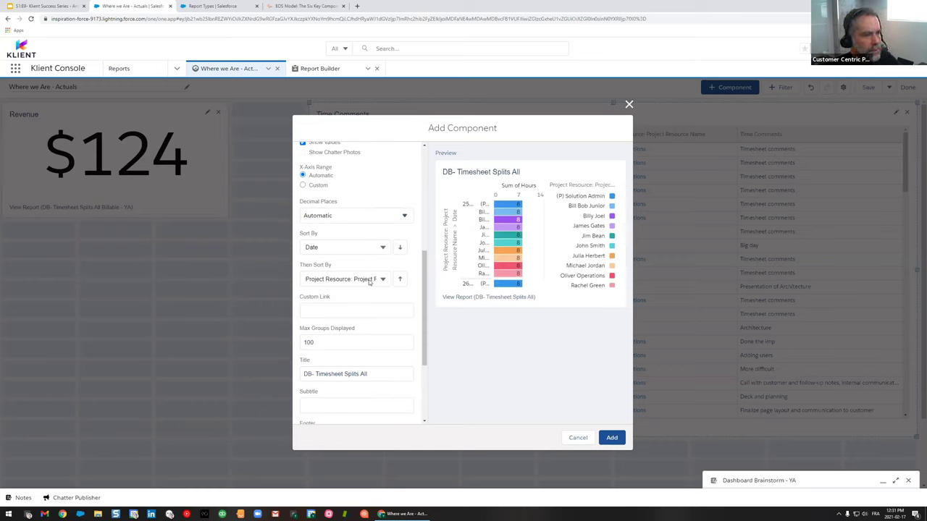
{"action": "left_click", "coordinate": [401, 281]}
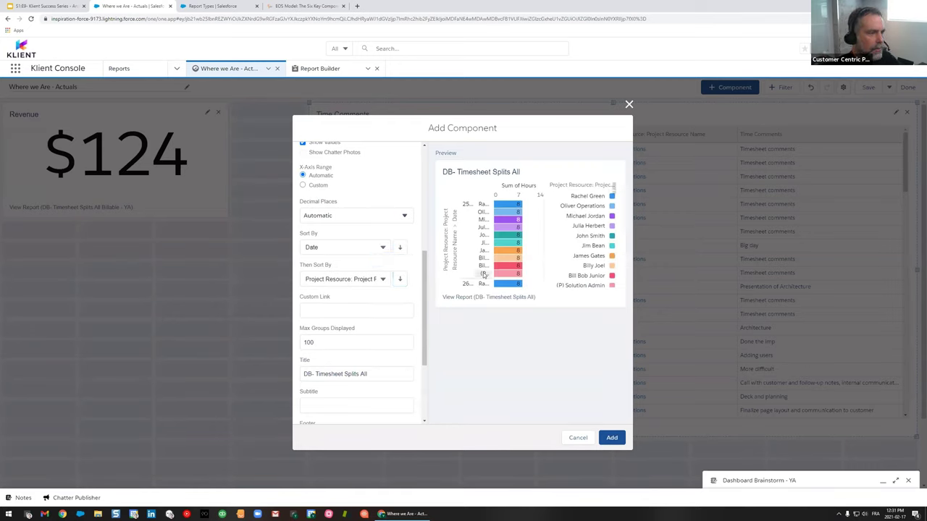
{"action": "scroll", "coordinate": [380, 286], "scroll_direction": "down", "scroll_amount": 2}
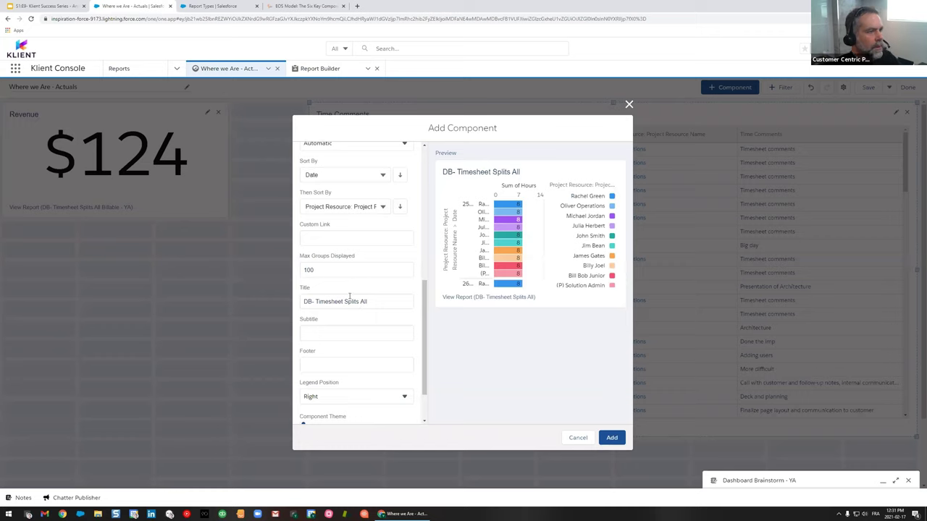
{"action": "left_click", "coordinate": [348, 273]}
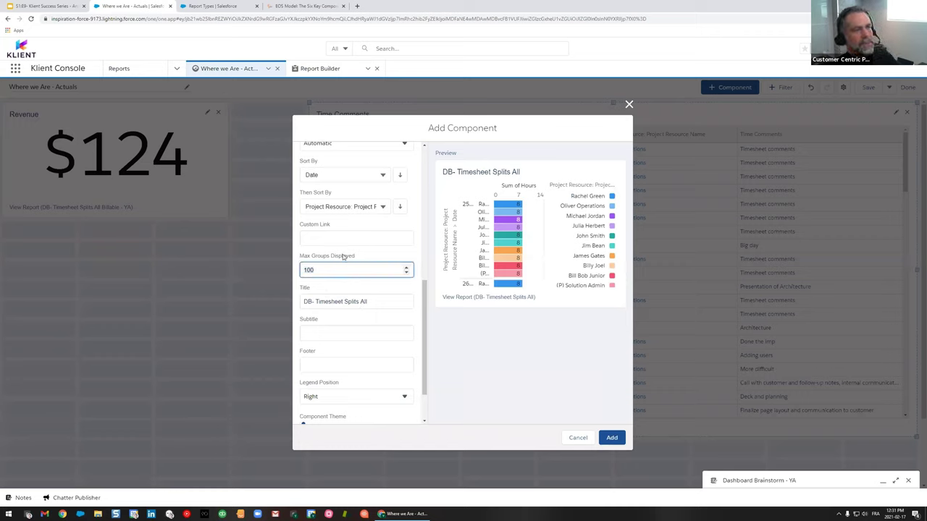
{"action": "left_click_drag", "start_coordinate": [365, 259], "coordinate": [299, 257]}
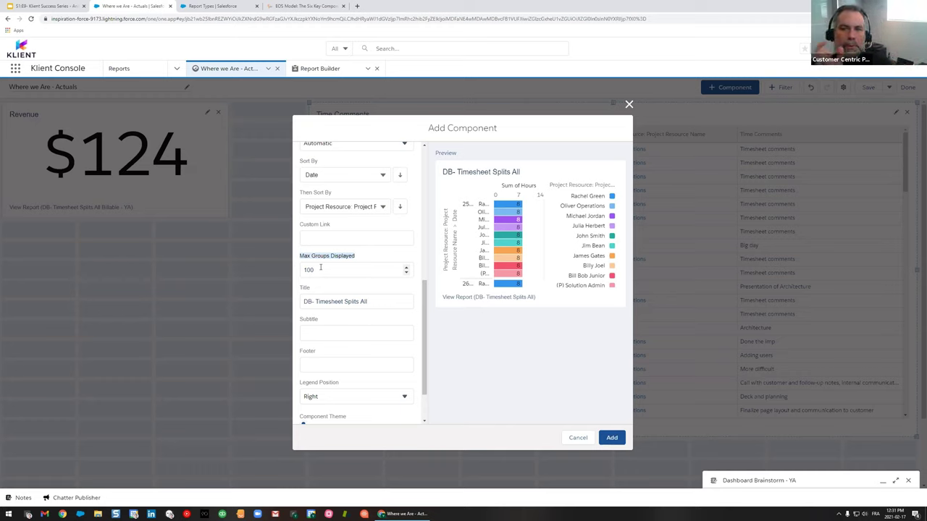
{"action": "scroll", "coordinate": [368, 343], "scroll_direction": "down", "scroll_amount": 2}
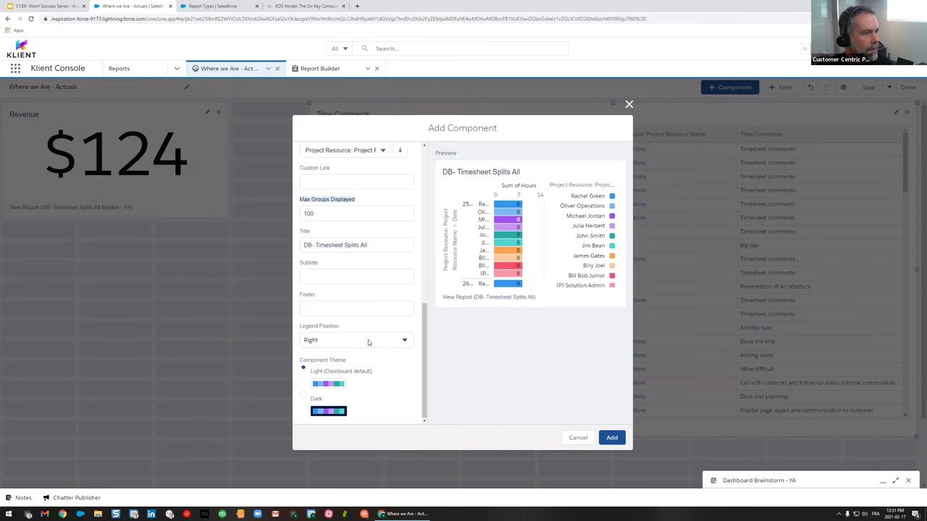
Set the component's legend position to Bottom, title it "Hours / Resource" and add it to the dashboard.
{"action": "left_click", "coordinate": [337, 340]}
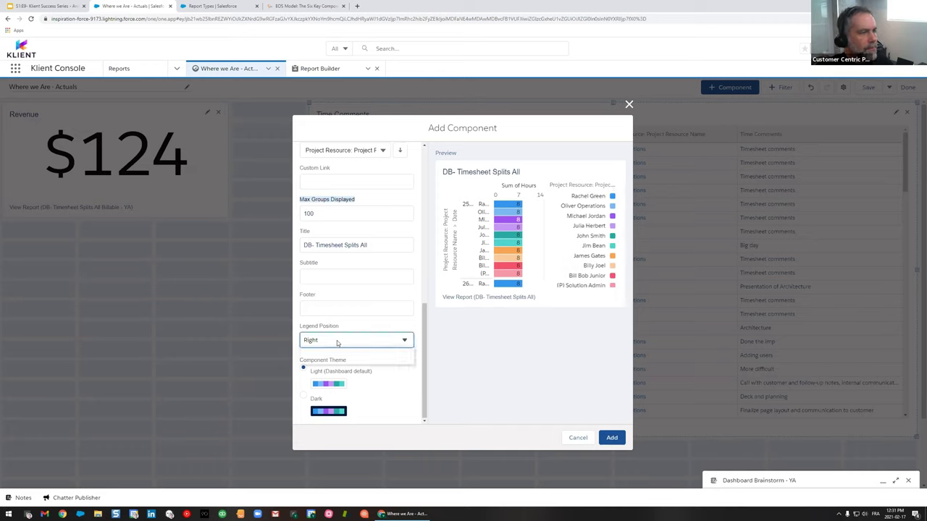
{"action": "left_click", "coordinate": [335, 360]}
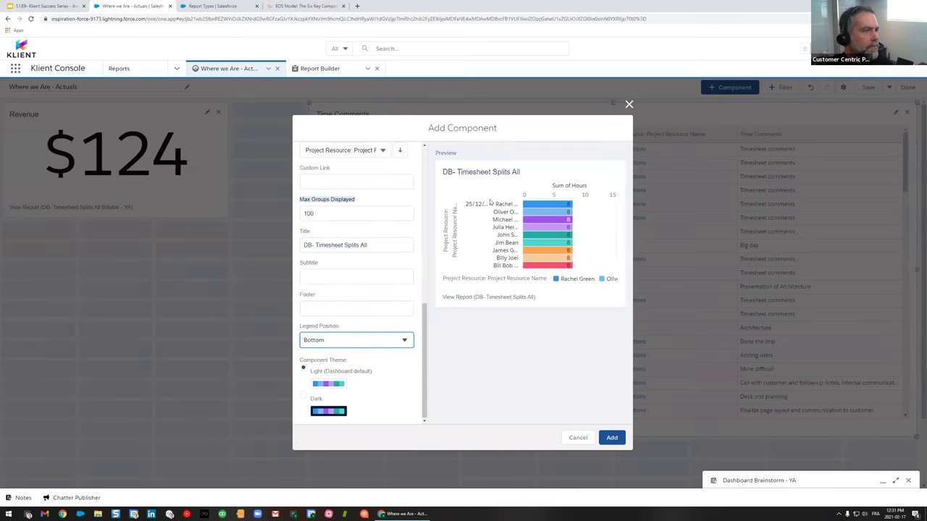
{"action": "triple_click", "coordinate": [412, 248]}
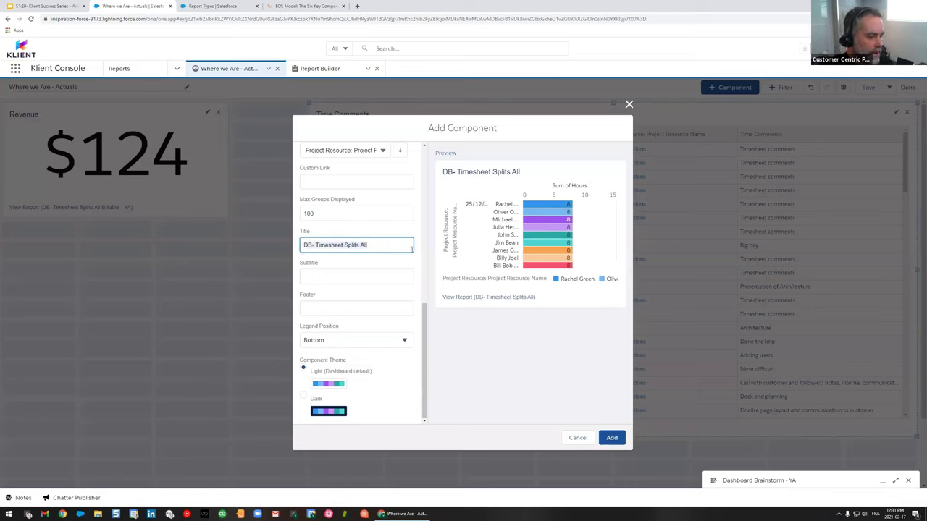
{"action": "type", "text": "Hours / Resource"}
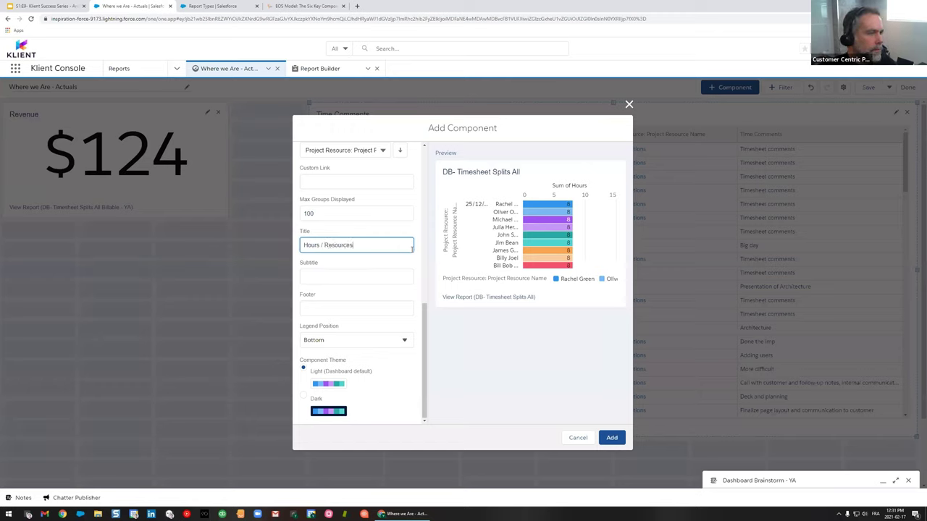
{"action": "left_click", "coordinate": [612, 438]}
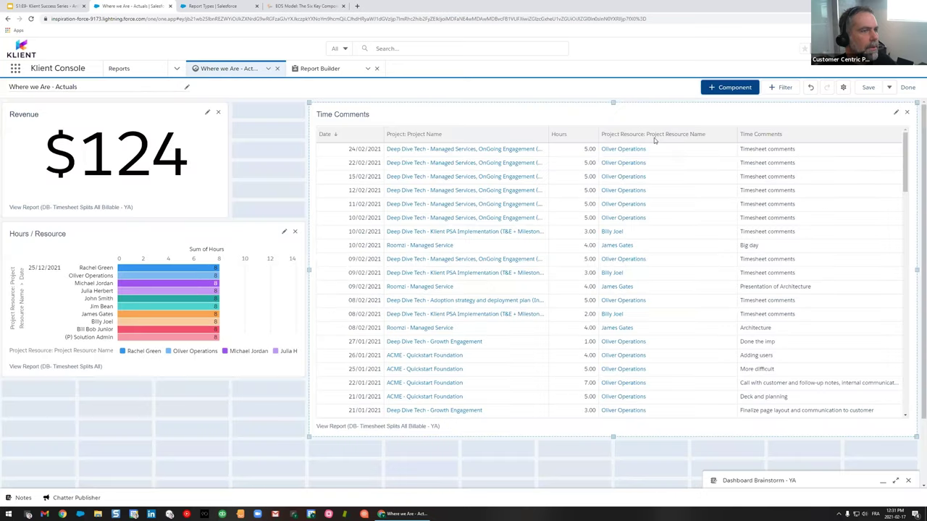
Start another dashboard component based on the DB- Timesheet Splits All report.
{"action": "left_click", "coordinate": [729, 88]}
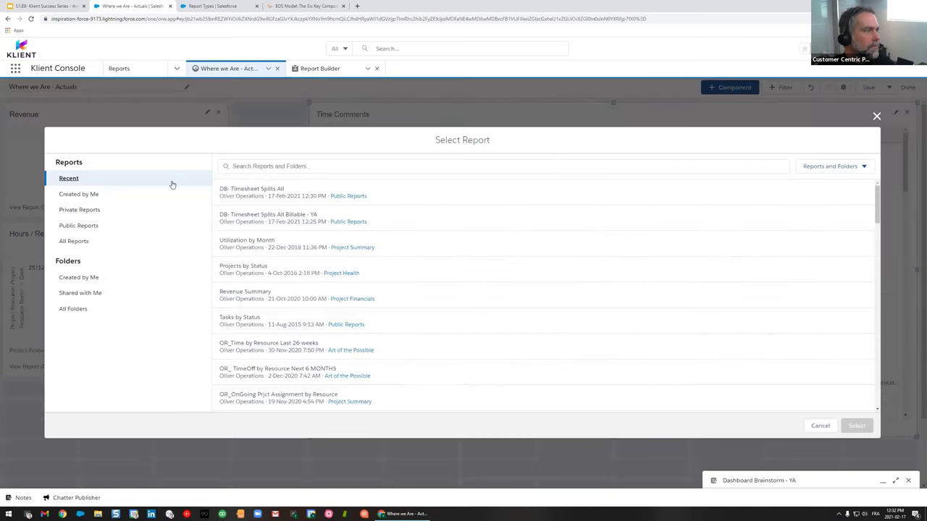
{"action": "left_click", "coordinate": [287, 200]}
{"action": "left_click", "coordinate": [856, 426]}
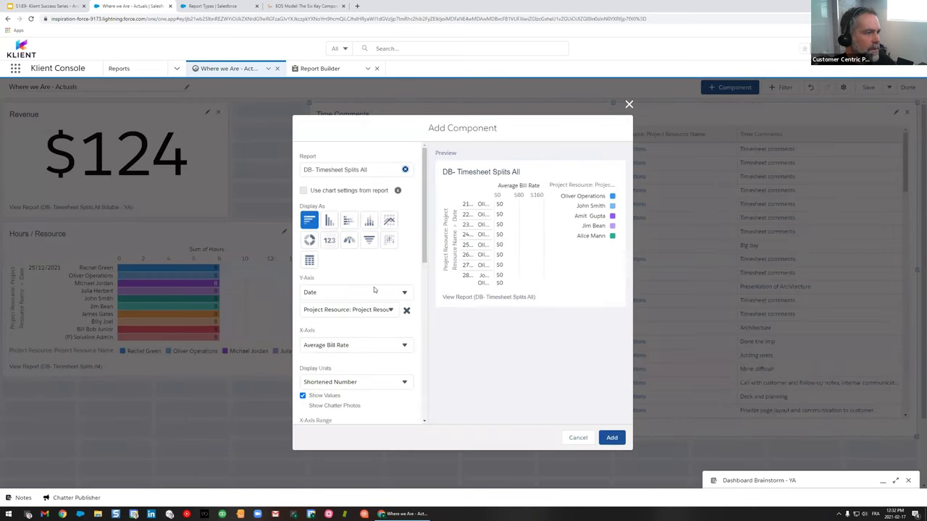
Set the chart's second Y-axis grouping to Project: Project Name and its X-axis to Sum of Hours.
{"action": "scroll", "coordinate": [354, 304], "scroll_direction": "down", "scroll_amount": 1}
{"action": "left_click", "coordinate": [358, 273]}
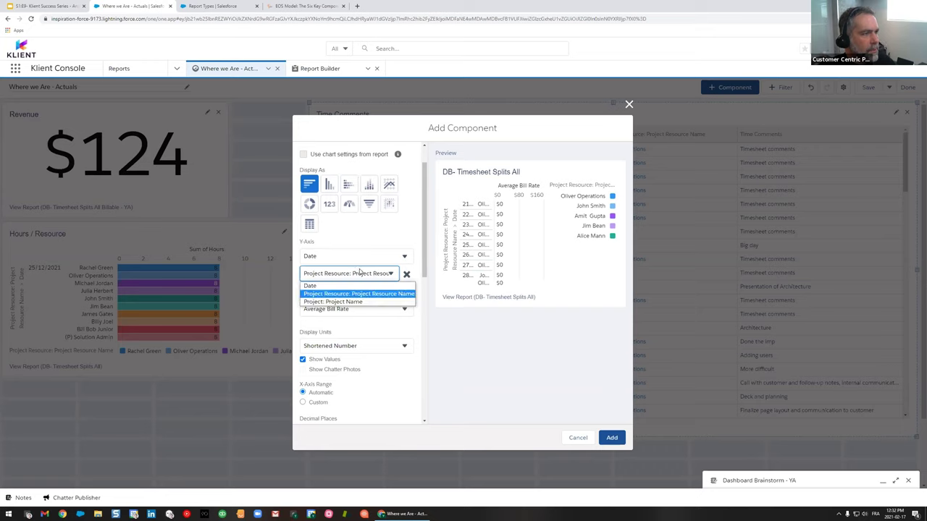
{"action": "left_click", "coordinate": [356, 302]}
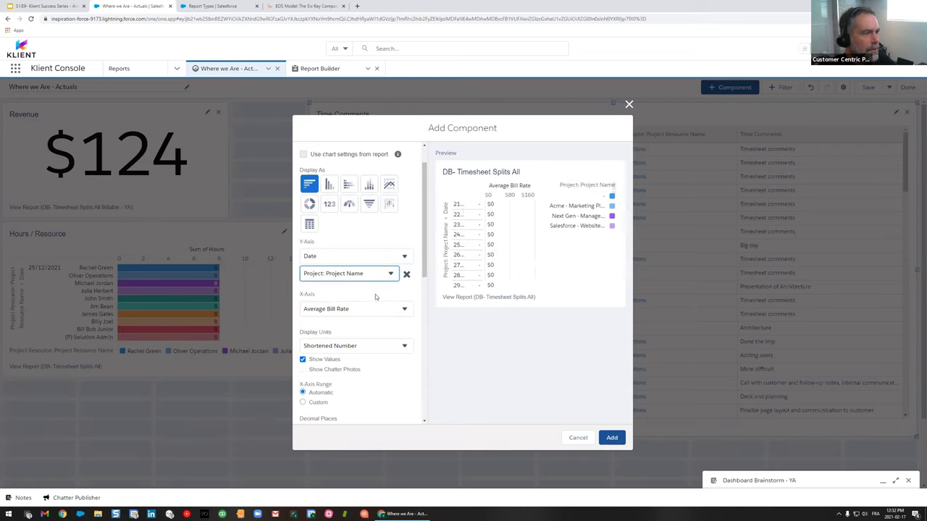
{"action": "scroll", "coordinate": [374, 290], "scroll_direction": "down", "scroll_amount": 1}
{"action": "left_click", "coordinate": [368, 272]}
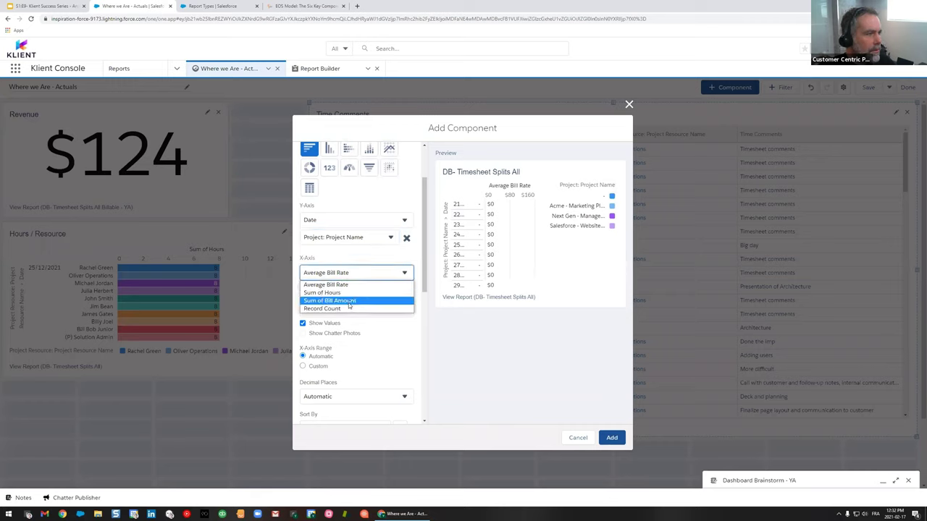
{"action": "left_click", "coordinate": [349, 292]}
Sort the chart by Date in descending order and title it "Hours / Project".
{"action": "scroll", "coordinate": [422, 281], "scroll_direction": "down", "scroll_amount": 2}
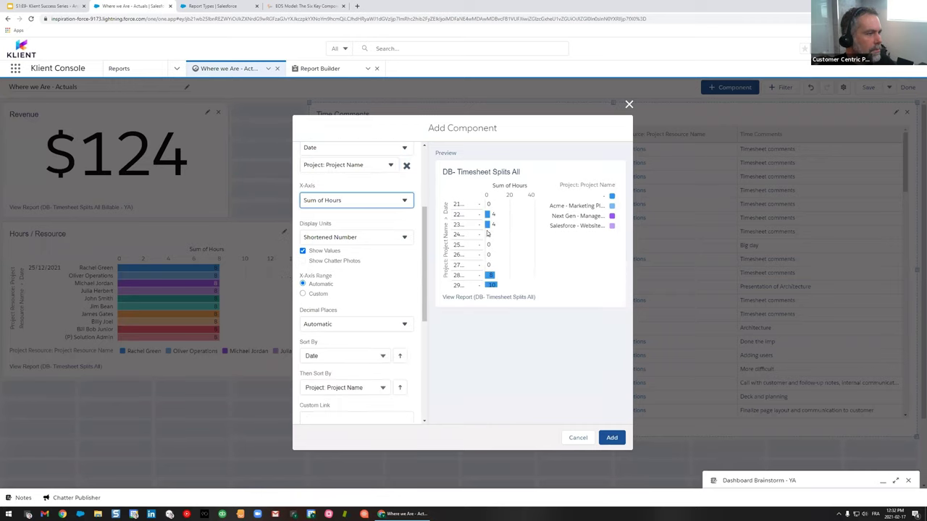
{"action": "scroll", "coordinate": [422, 282], "scroll_direction": "down", "scroll_amount": 2}
{"action": "left_click", "coordinate": [400, 283]}
{"action": "scroll", "coordinate": [407, 311], "scroll_direction": "down", "scroll_amount": 2}
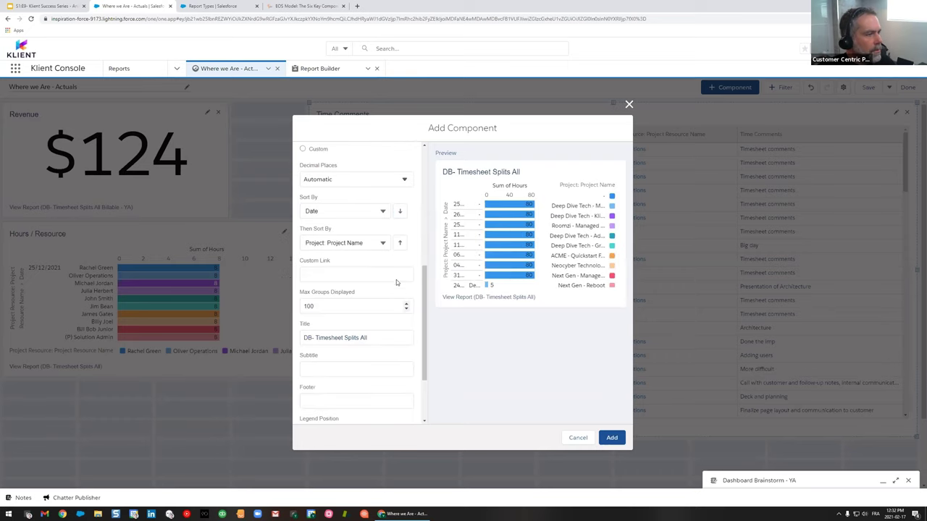
{"action": "scroll", "coordinate": [371, 294], "scroll_direction": "down", "scroll_amount": 1}
{"action": "left_click", "coordinate": [371, 300]}
{"action": "key", "text": "ctrl+a"}
{"action": "type", "text": "Hours / P"}
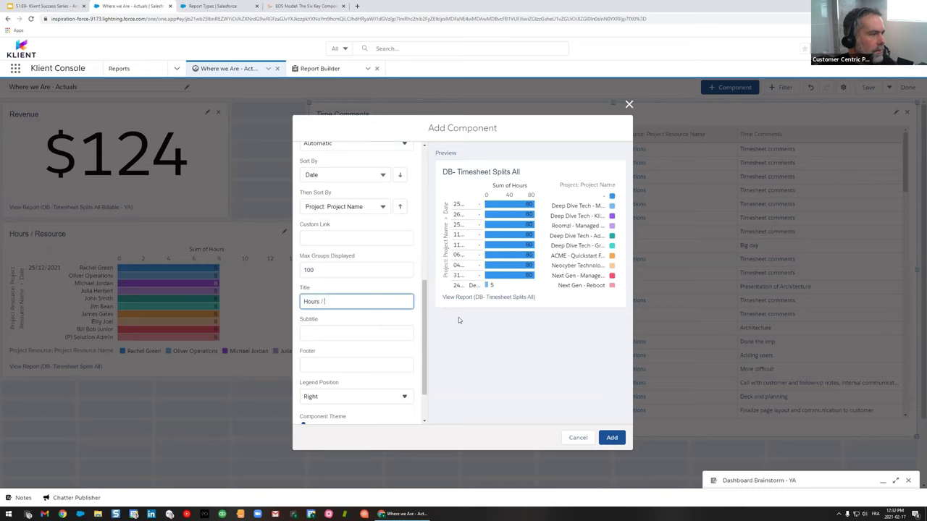
{"action": "type", "text": "roject"}
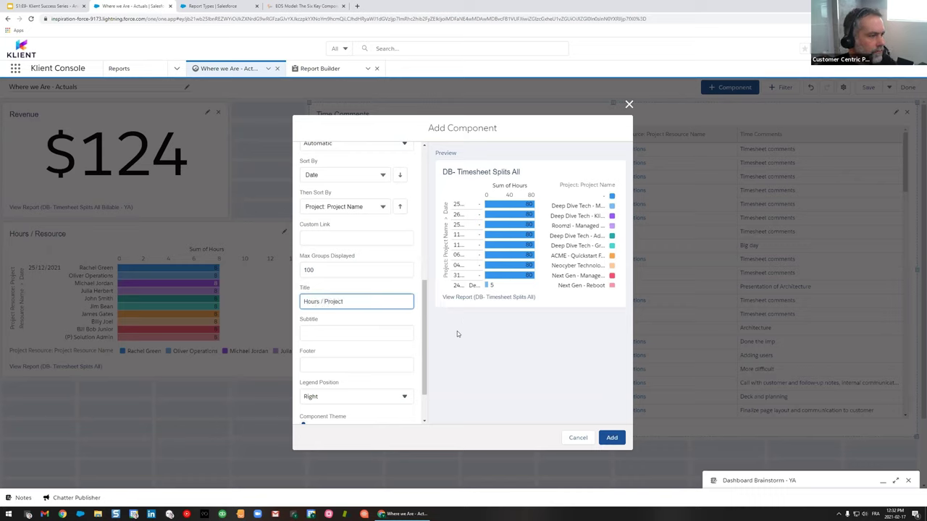
Set the legend position to Bottom, keep the Light component theme and add the Hours / Project chart to the dashboard.
{"action": "left_click", "coordinate": [333, 395]}
{"action": "left_click", "coordinate": [334, 417]}
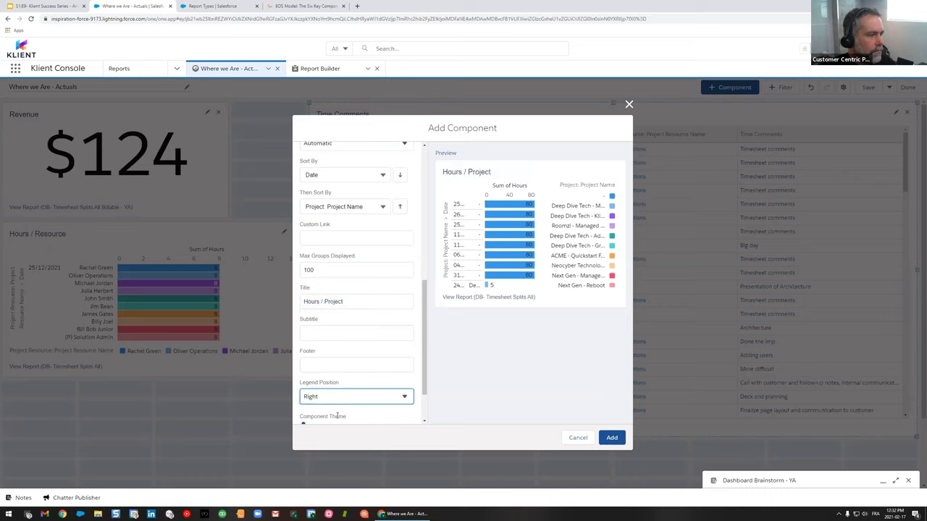
{"action": "scroll", "coordinate": [380, 361], "scroll_direction": "down", "scroll_amount": 1}
{"action": "left_click", "coordinate": [304, 397]}
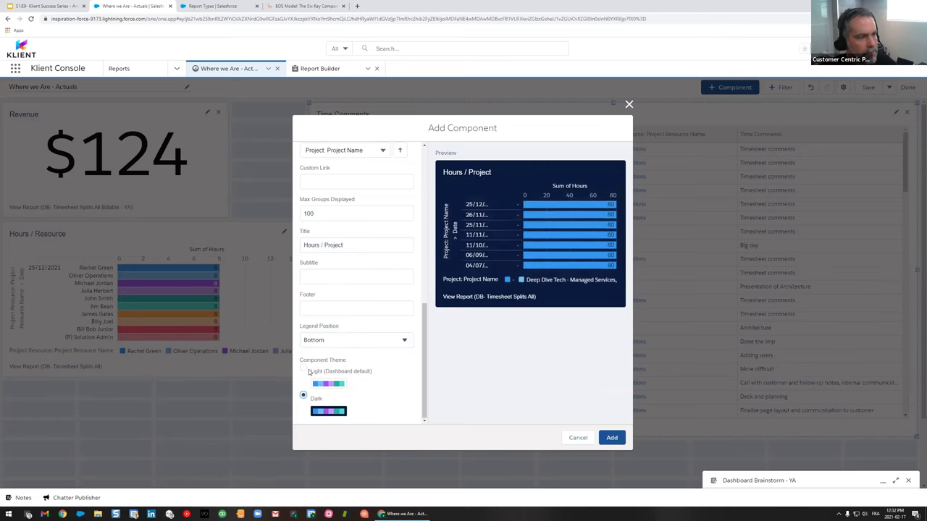
{"action": "left_click", "coordinate": [304, 371]}
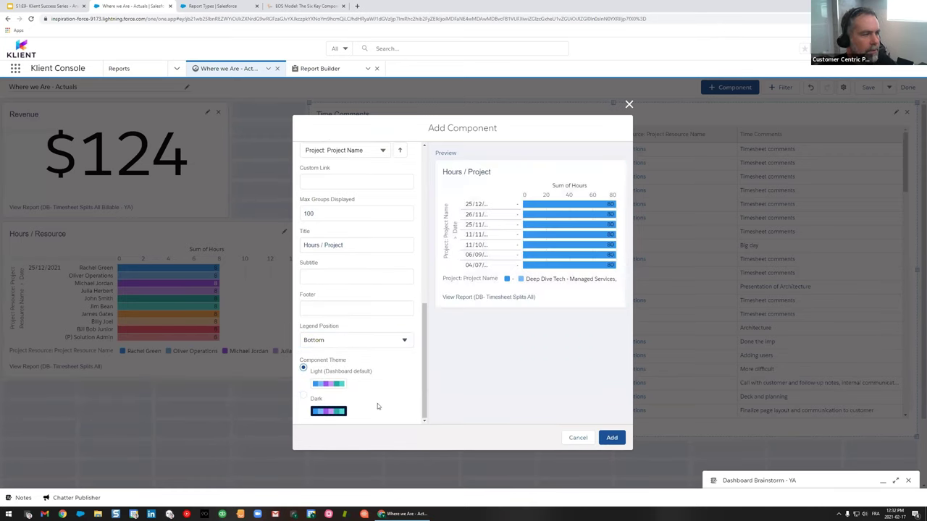
{"action": "left_click", "coordinate": [612, 439]}
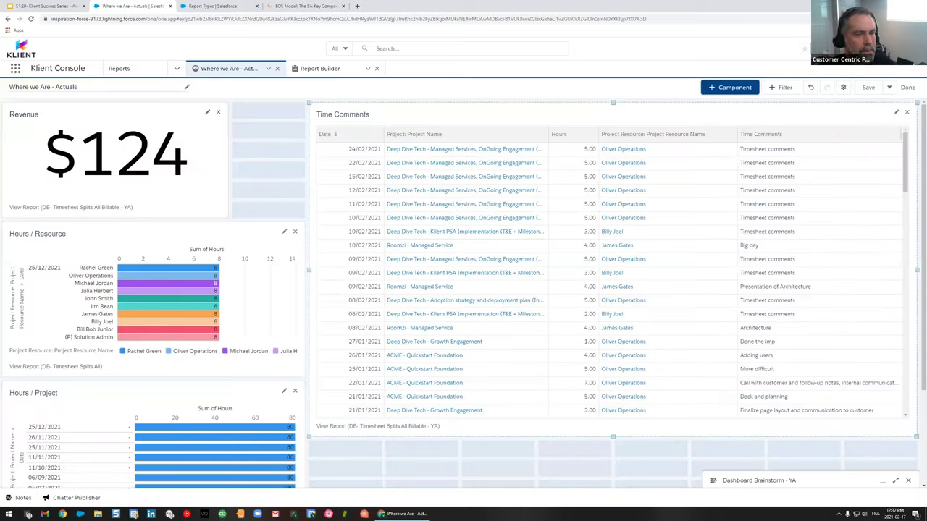
Move the Hours / Resource chart beside Revenue and the Hours / Project chart next to it, above the Time Comments table.
{"action": "scroll", "coordinate": [410, 172], "scroll_direction": "down", "scroll_amount": 1}
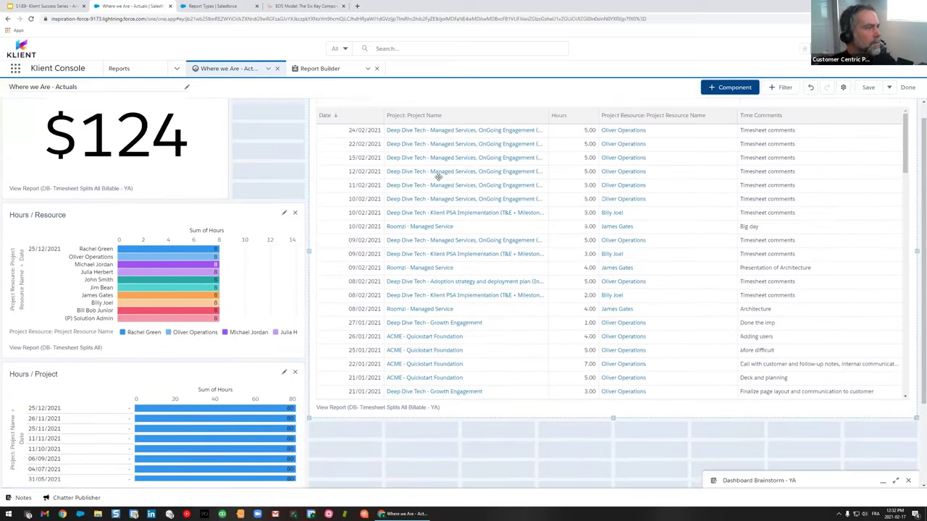
{"action": "scroll", "coordinate": [438, 177], "scroll_direction": "up", "scroll_amount": 1}
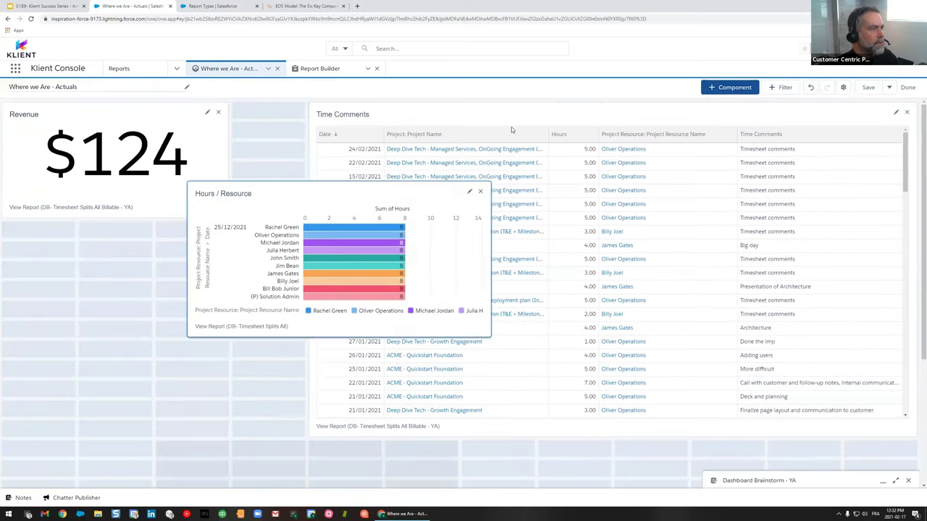
{"action": "left_click_drag", "start_coordinate": [197, 239], "coordinate": [413, 108]}
{"action": "left_click_drag", "start_coordinate": [212, 269], "coordinate": [811, 108]}
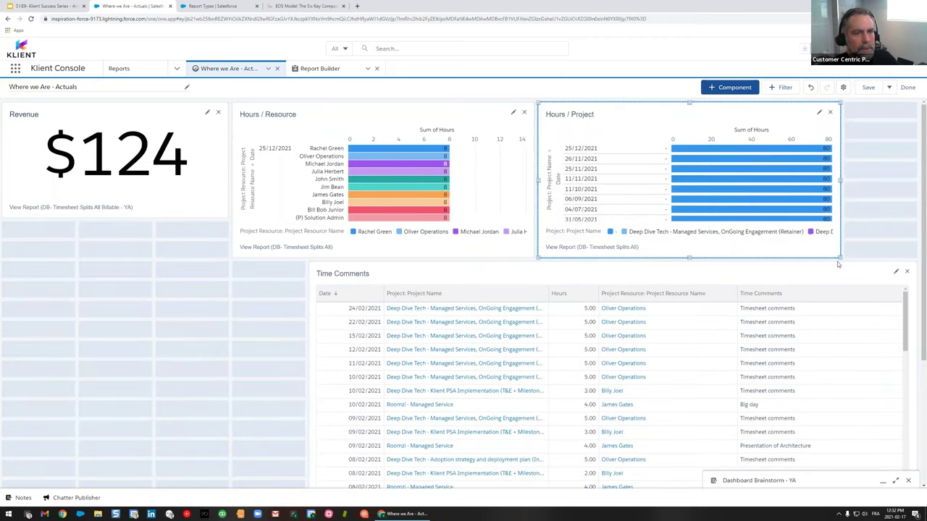
Extend the Hours / Project and Hours / Resource charts downward to the same height.
{"action": "left_click_drag", "start_coordinate": [839, 257], "coordinate": [829, 420]}
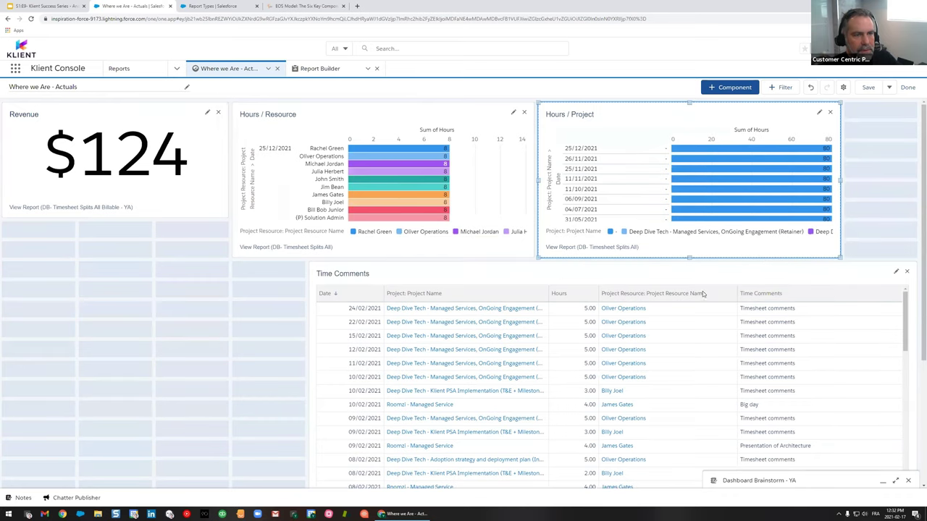
{"action": "left_click_drag", "start_coordinate": [688, 256], "coordinate": [662, 445]}
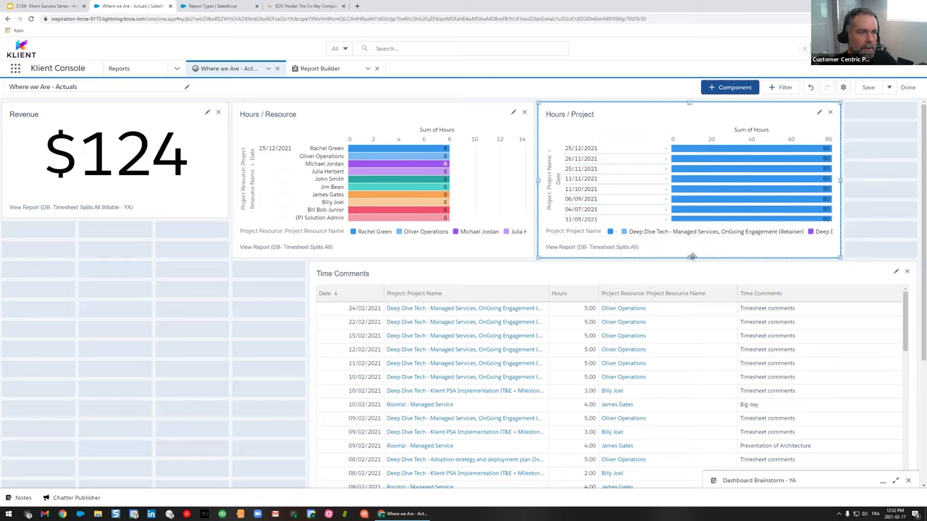
{"action": "left_click_drag", "start_coordinate": [690, 256], "coordinate": [682, 371]}
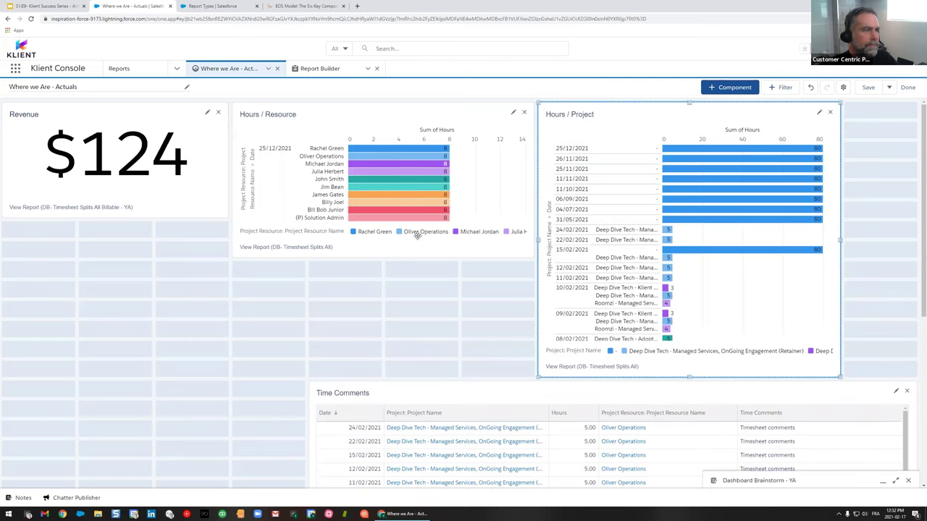
{"action": "left_click_drag", "start_coordinate": [383, 257], "coordinate": [372, 438]}
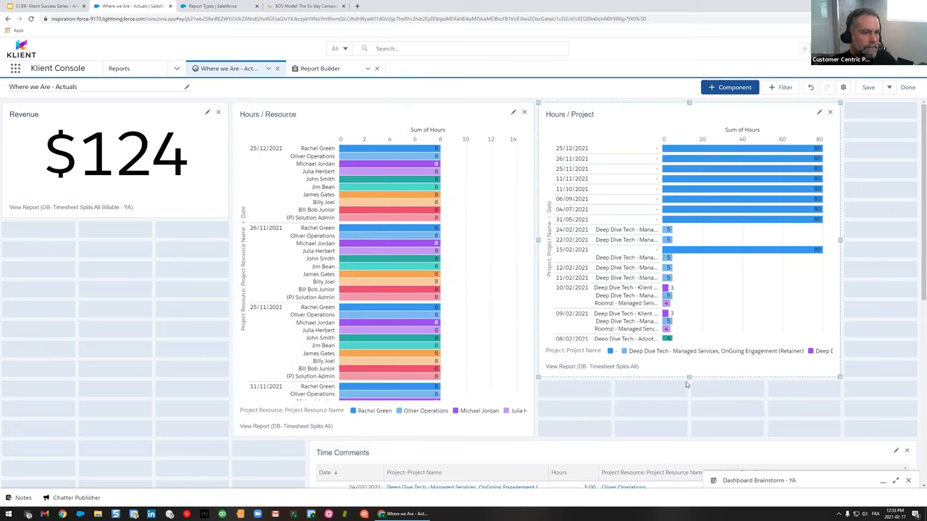
{"action": "left_click_drag", "start_coordinate": [690, 375], "coordinate": [687, 436]}
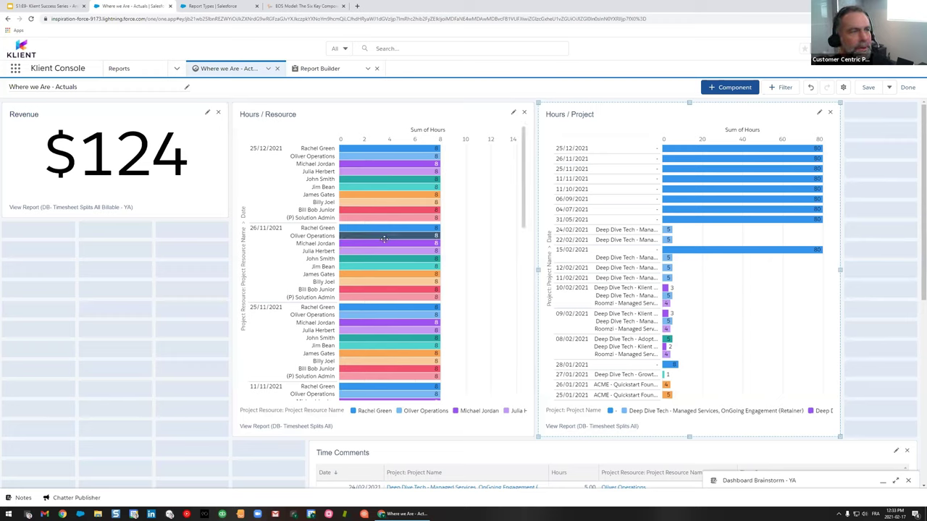
Look through the dates and hours per resource in the Hours / Resource chart.
{"action": "scroll", "coordinate": [412, 268], "scroll_direction": "down", "scroll_amount": 5}
{"action": "scroll", "coordinate": [422, 300], "scroll_direction": "down", "scroll_amount": 1}
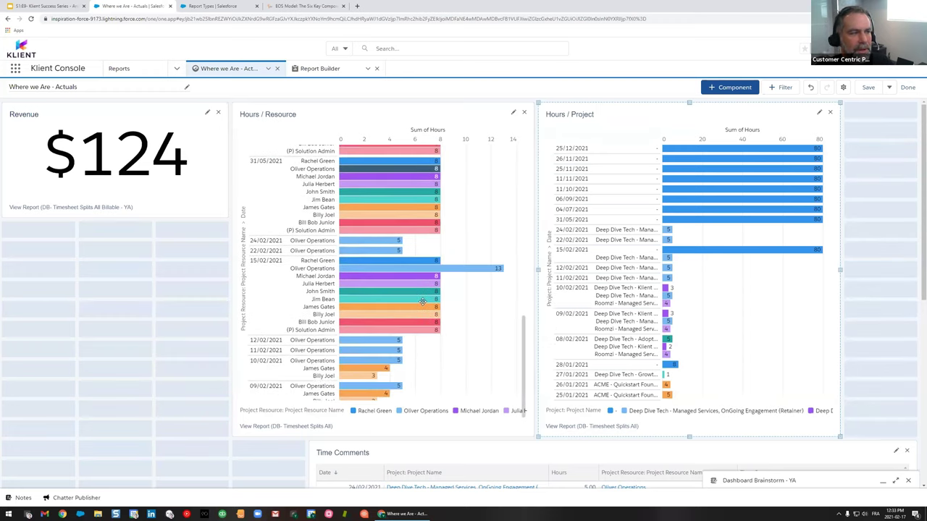
{"action": "scroll", "coordinate": [399, 308], "scroll_direction": "up", "scroll_amount": 6}
{"action": "scroll", "coordinate": [353, 307], "scroll_direction": "up", "scroll_amount": 2}
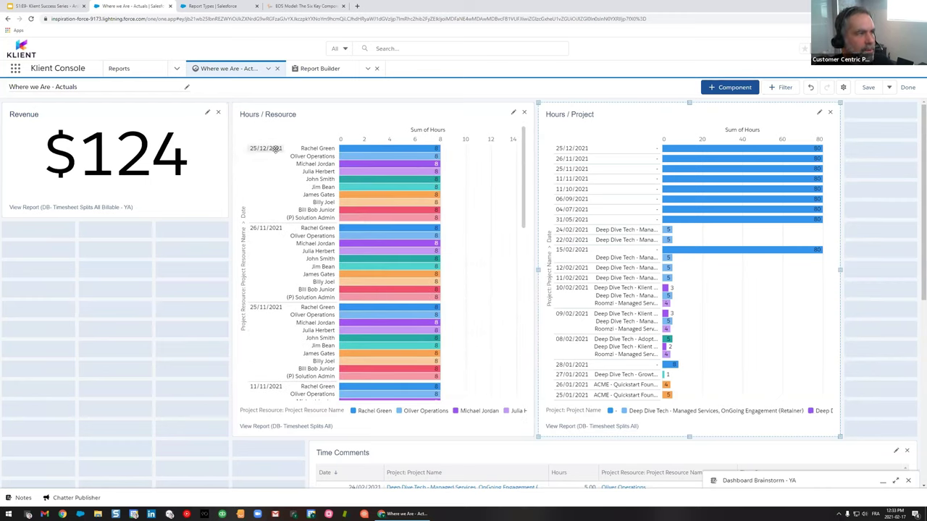
{"action": "scroll", "coordinate": [426, 187], "scroll_direction": "down", "scroll_amount": 2}
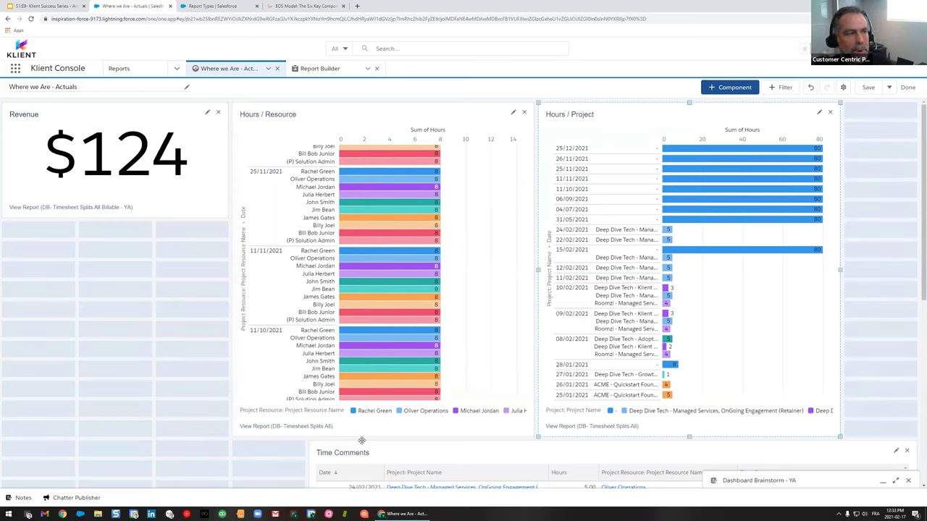
{"action": "scroll", "coordinate": [453, 369], "scroll_direction": "up", "scroll_amount": 3}
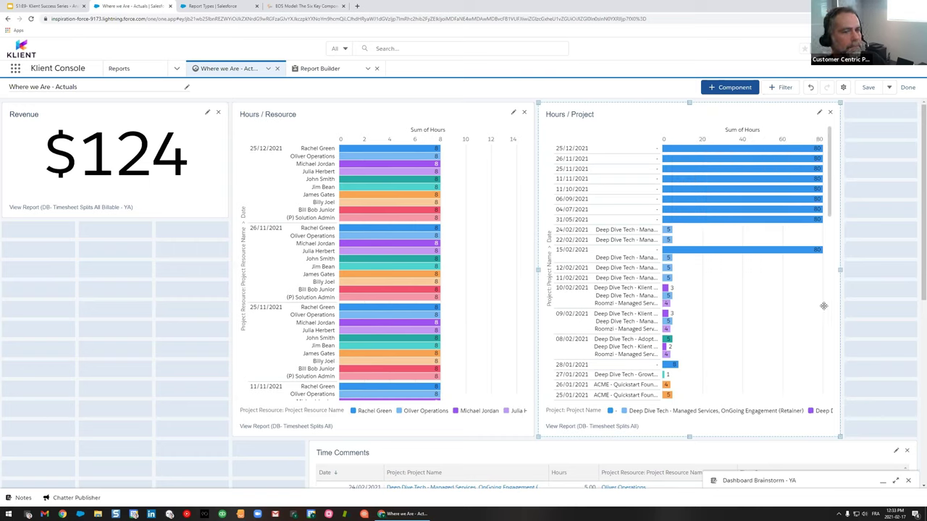
Save the dashboard, leave edit mode and refresh its data.
{"action": "left_click", "coordinate": [868, 90]}
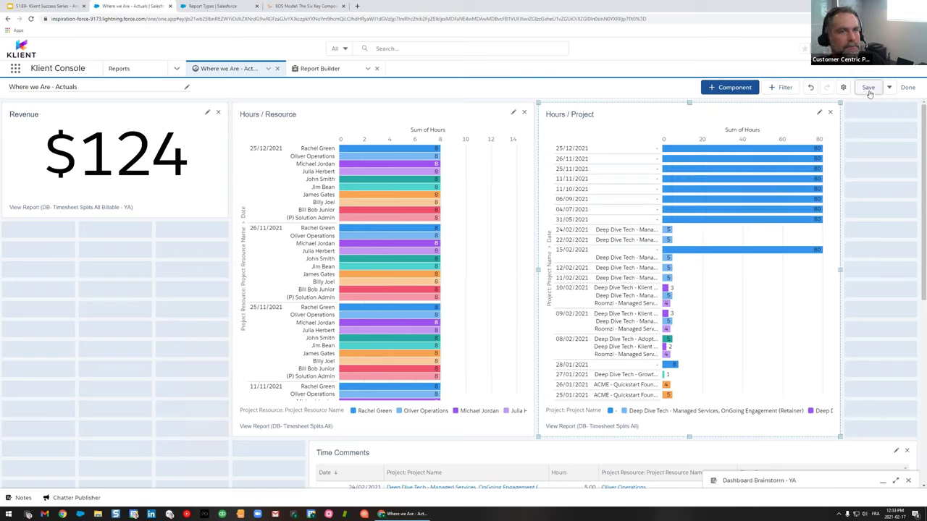
{"action": "left_click", "coordinate": [907, 88]}
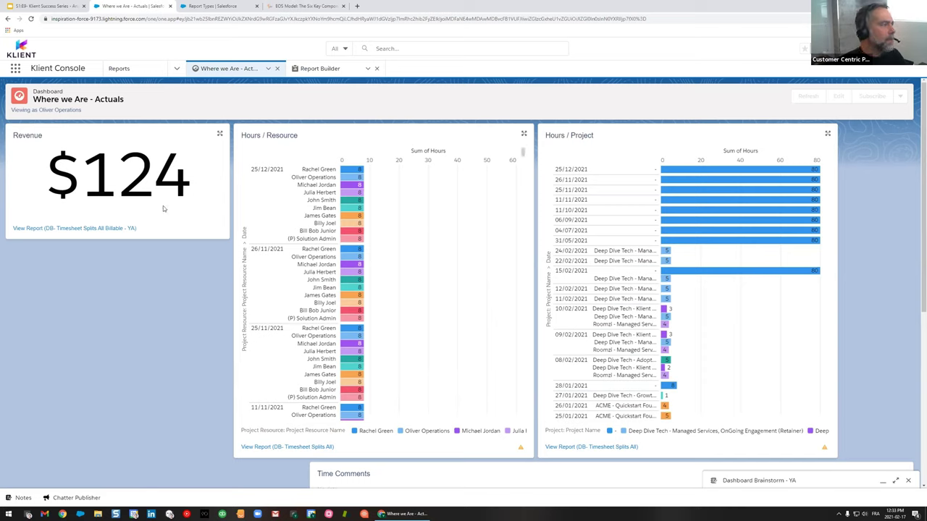
{"action": "left_click", "coordinate": [808, 96]}
{"action": "left_click", "coordinate": [574, 93]}
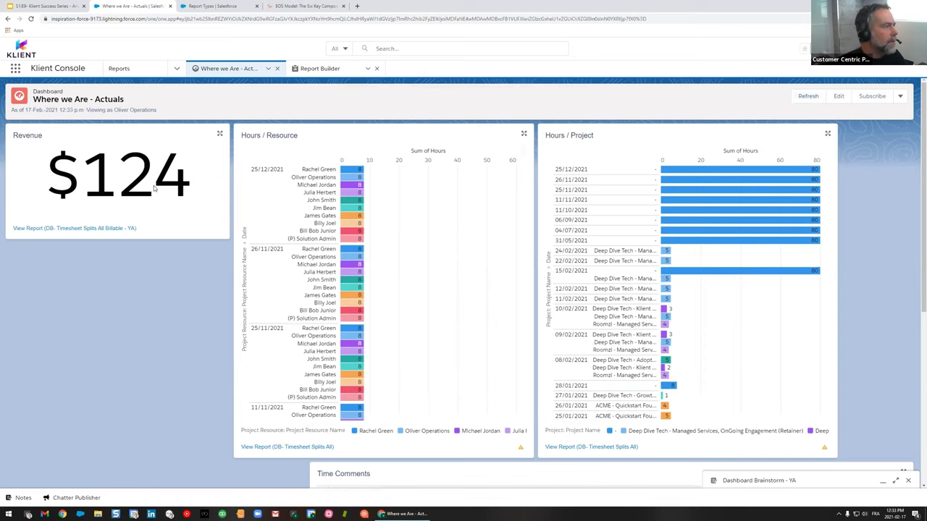
Open the source report behind the Revenue component and examine its bill amounts.
{"action": "left_click", "coordinate": [111, 230]}
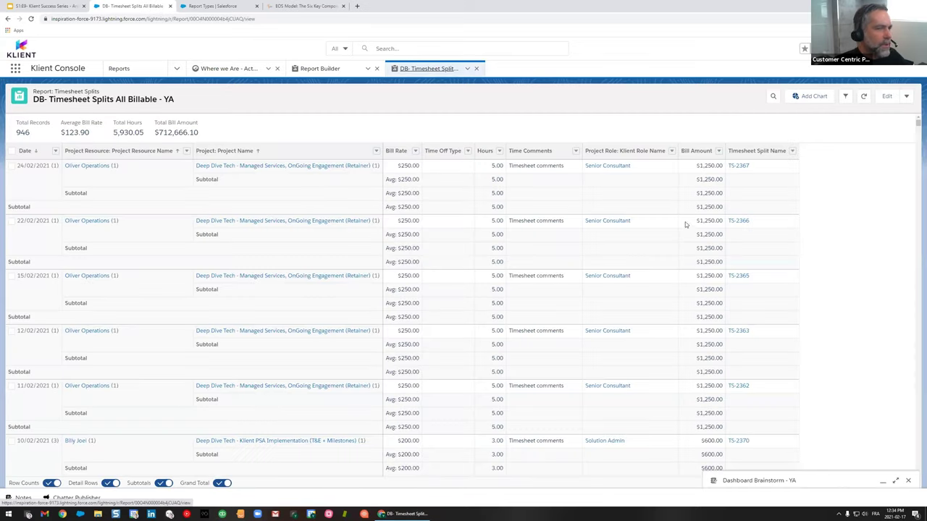
{"action": "scroll", "coordinate": [703, 235], "scroll_direction": "down", "scroll_amount": 1}
{"action": "scroll", "coordinate": [702, 236], "scroll_direction": "down", "scroll_amount": 5}
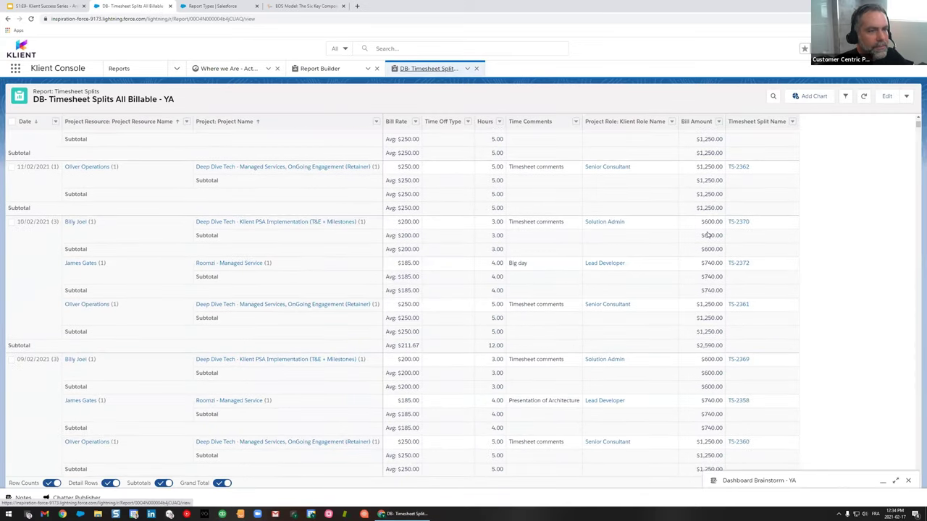
Return from the timesheet report to the "Where we Are - Actuals" dashboard and refresh its data.
{"action": "scroll", "coordinate": [711, 227], "scroll_direction": "up", "scroll_amount": 5}
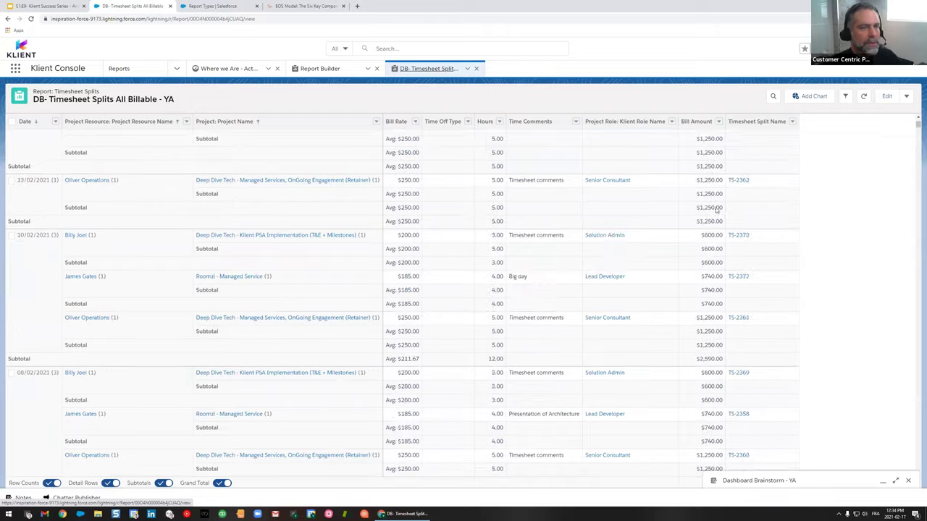
{"action": "left_click", "coordinate": [229, 68]}
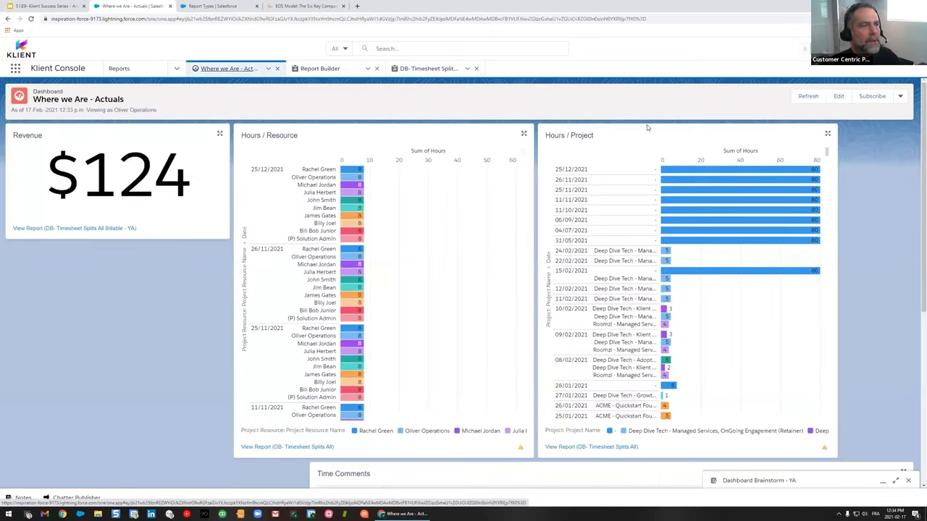
{"action": "left_click", "coordinate": [809, 96]}
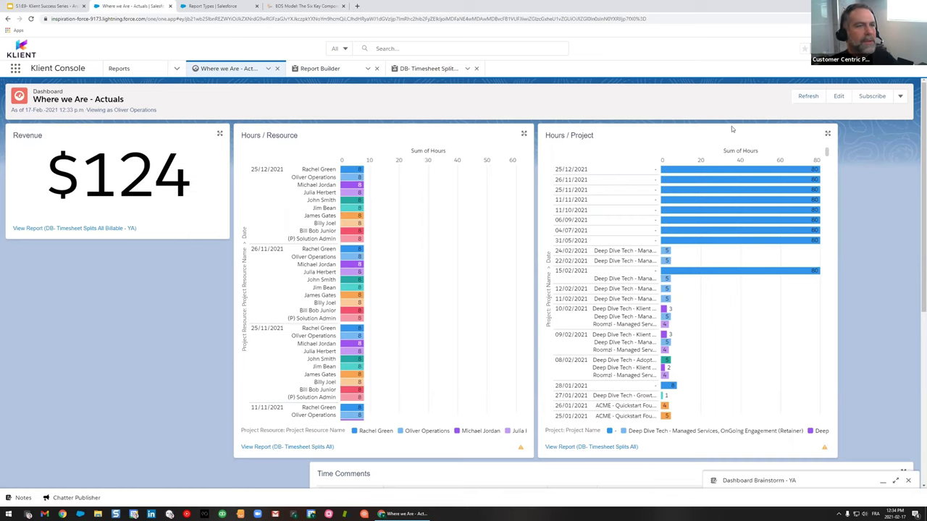
Put the dashboard in edit mode and start a filter on the Date field with the relative value LAST WEEK.
{"action": "left_click", "coordinate": [840, 96]}
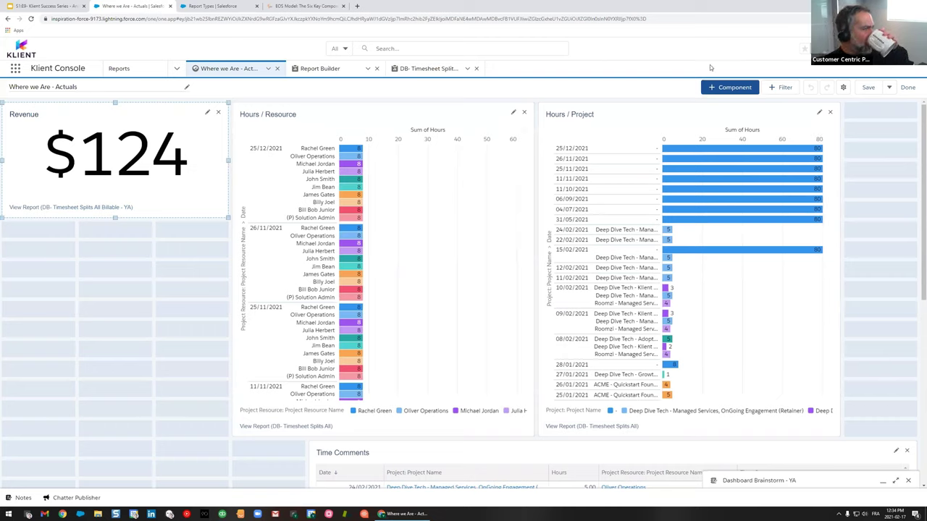
{"action": "left_click", "coordinate": [786, 89]}
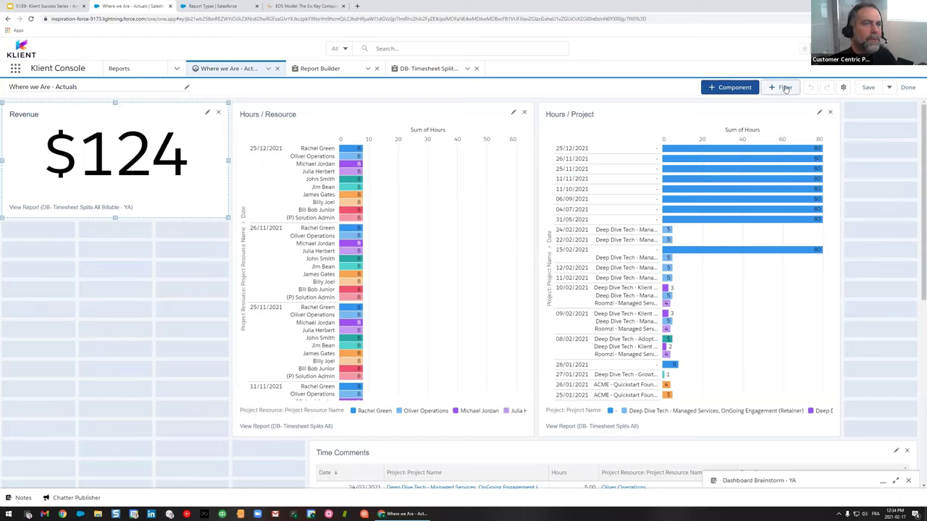
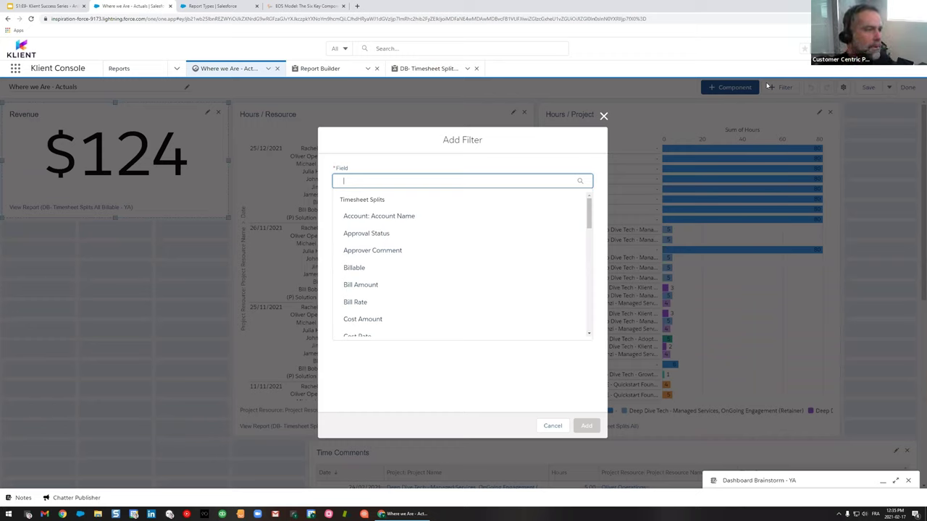
{"action": "type", "text": "date"}
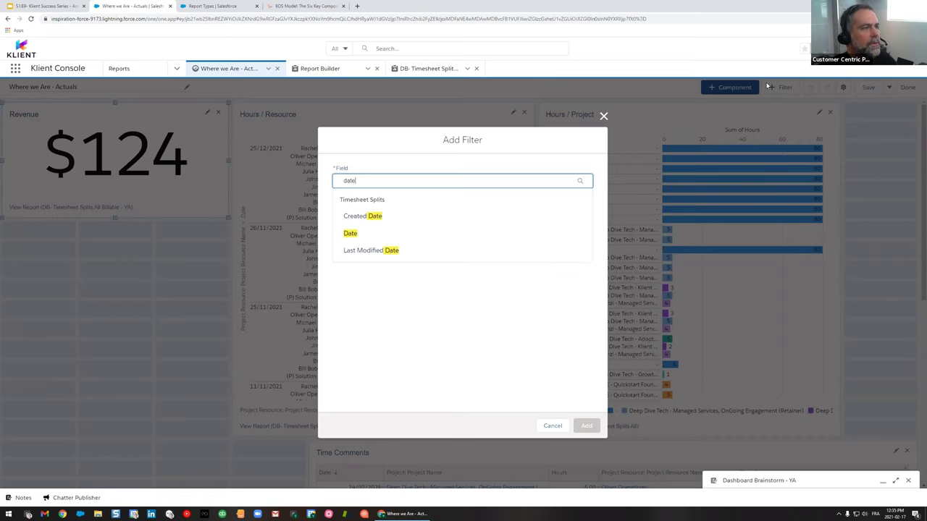
{"action": "left_click", "coordinate": [352, 234]}
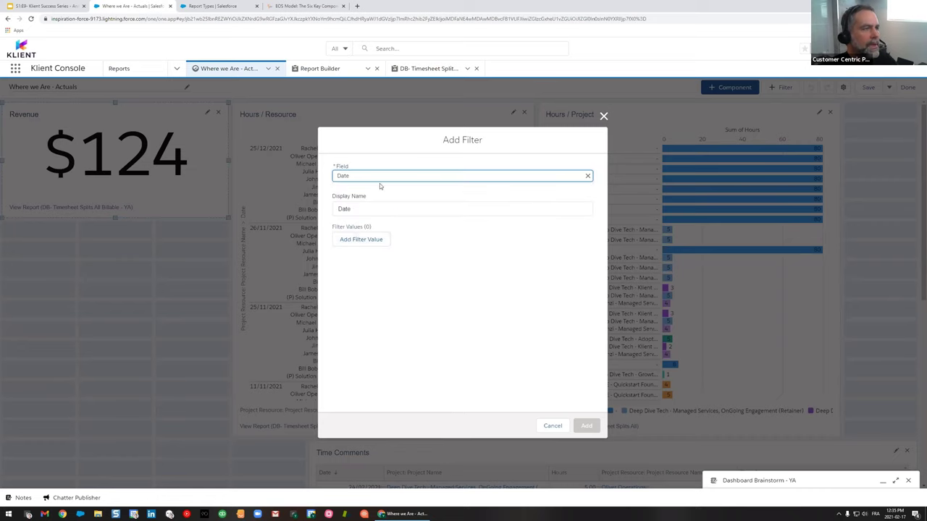
{"action": "left_click", "coordinate": [362, 240]}
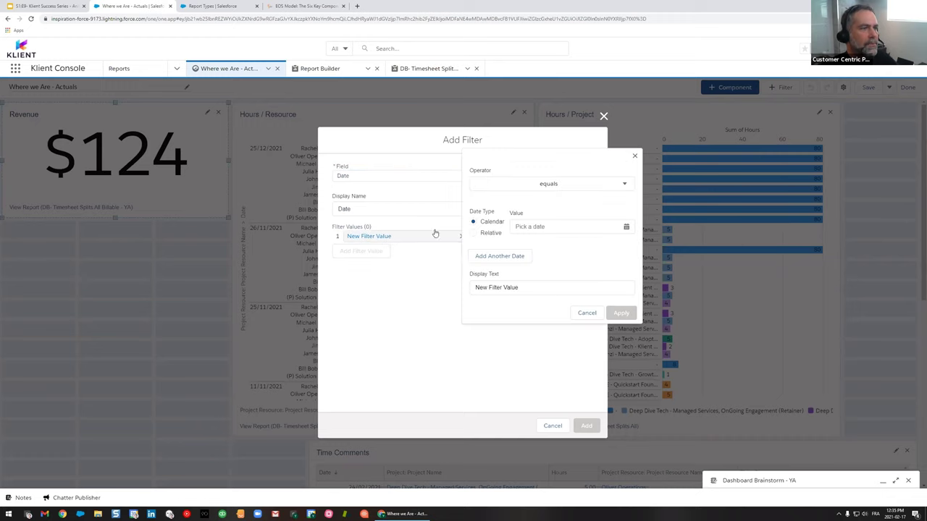
{"action": "left_click", "coordinate": [474, 233]}
{"action": "left_click", "coordinate": [542, 225]}
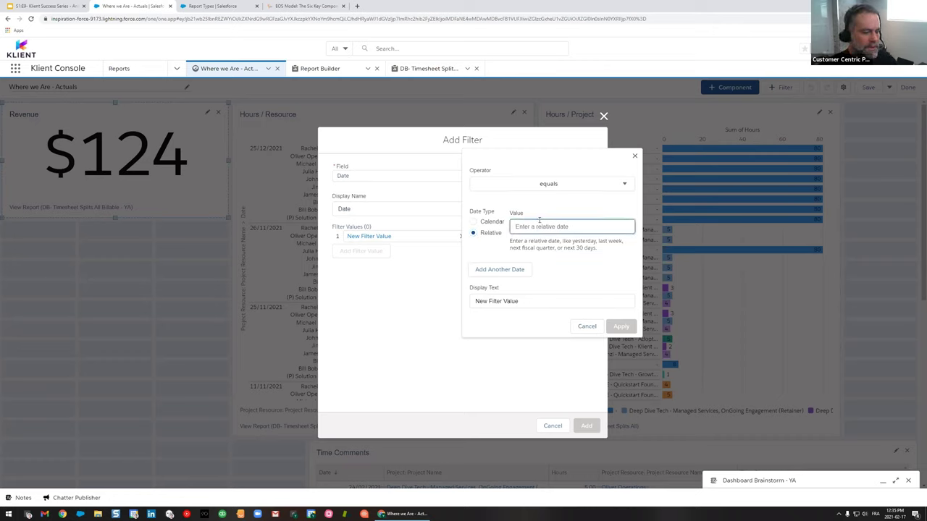
{"action": "type", "text": "LAST WEEK"}
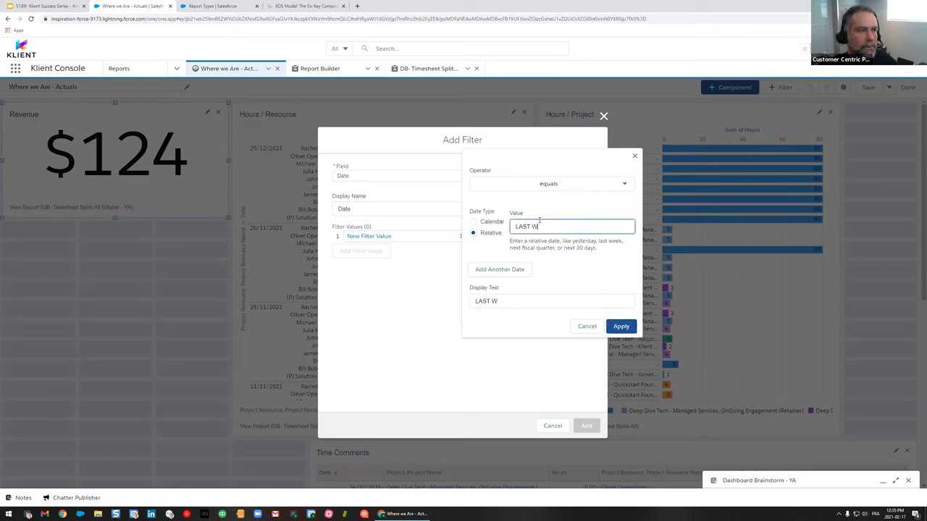
{"action": "left_click", "coordinate": [620, 326]}
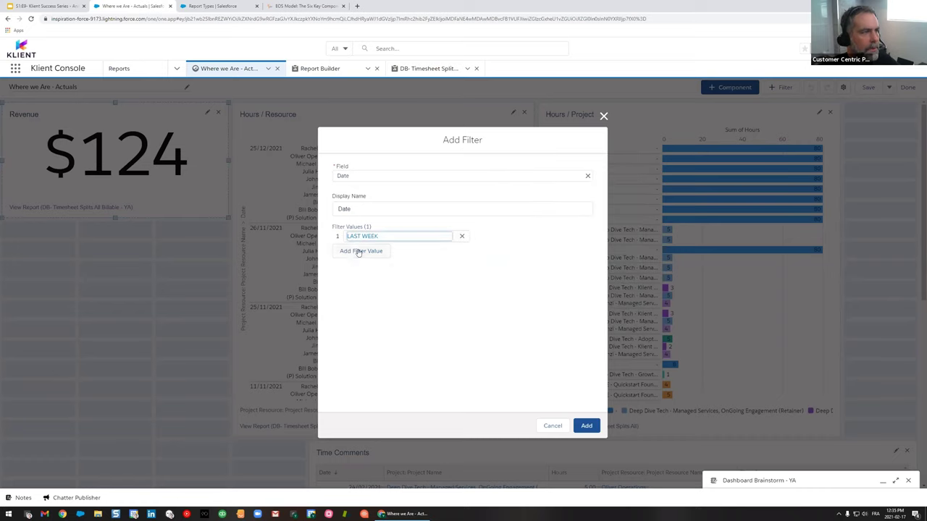
Give the Date filter a second relative value, THIS QUARTER.
{"action": "left_click", "coordinate": [357, 251]}
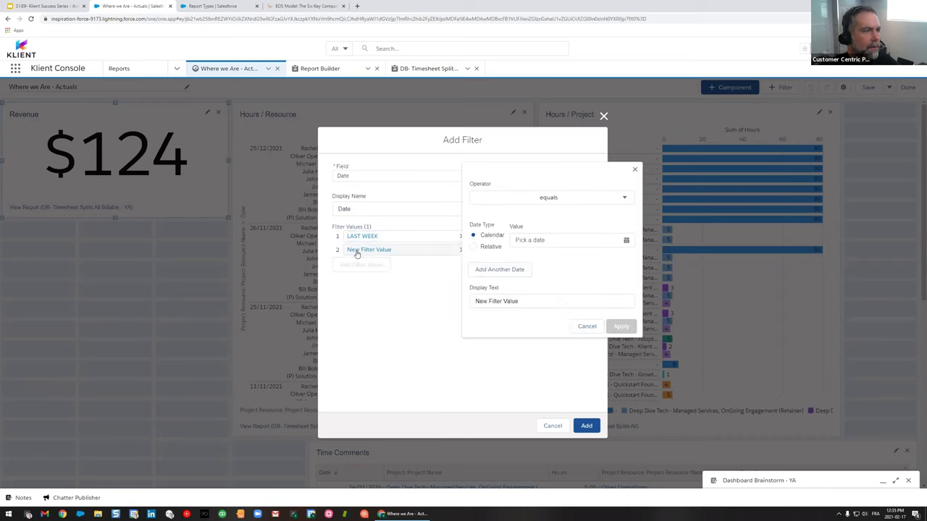
{"action": "left_click", "coordinate": [492, 250]}
{"action": "left_click", "coordinate": [531, 240]}
{"action": "type", "text": "THIS QUARTER"}
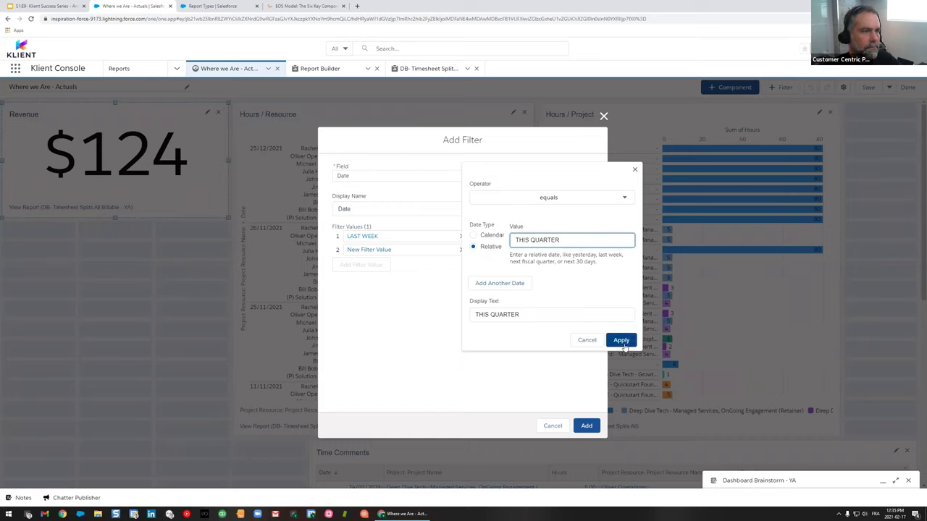
{"action": "left_click", "coordinate": [620, 339]}
Give the Date filter a third relative value, LAST 30 DAYS.
{"action": "left_click", "coordinate": [359, 266]}
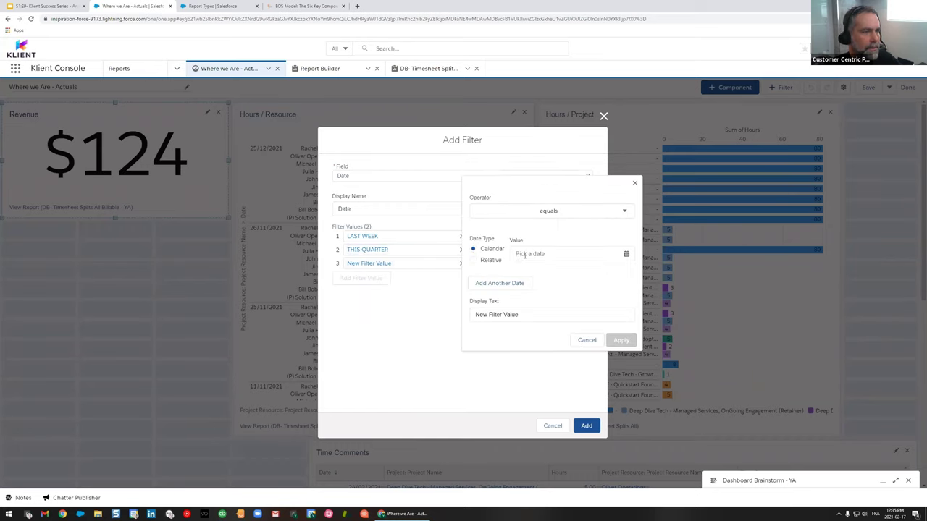
{"action": "left_click", "coordinate": [525, 254]}
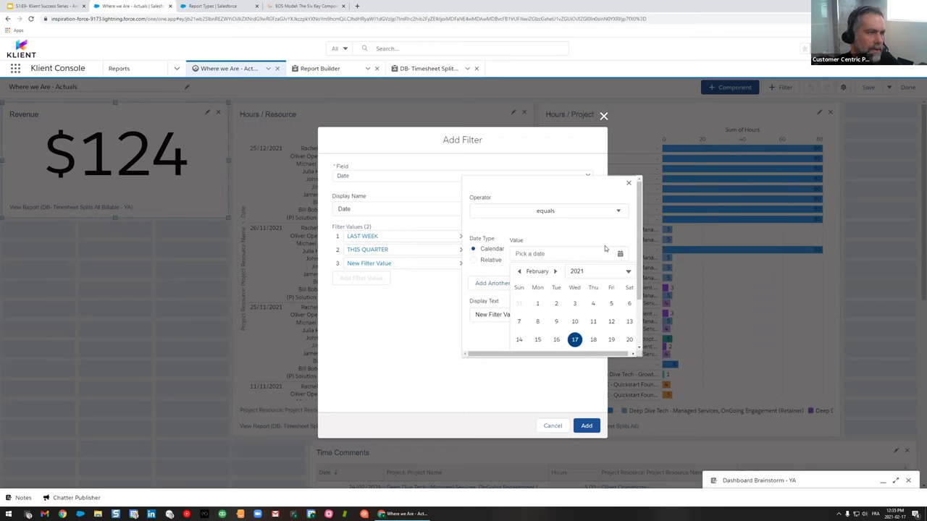
{"action": "left_click", "coordinate": [490, 260]}
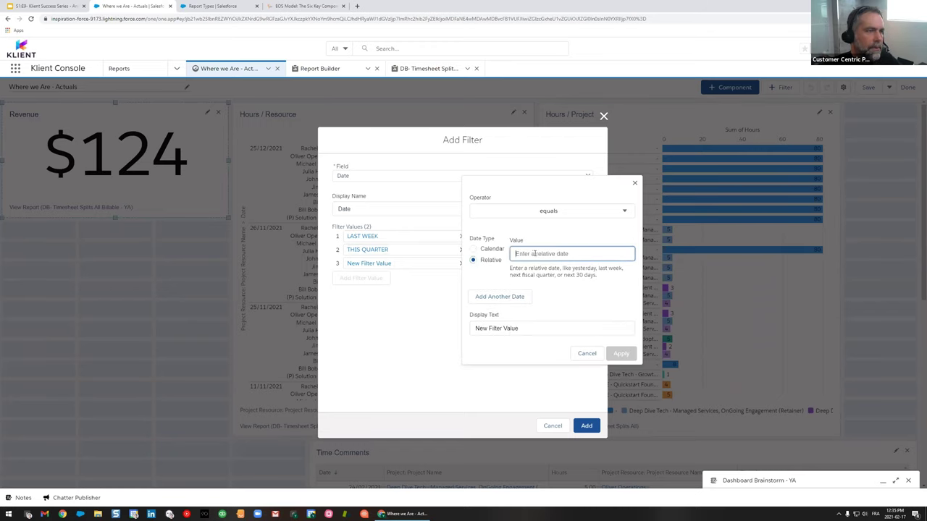
{"action": "type", "text": "LAST 30 DAYS"}
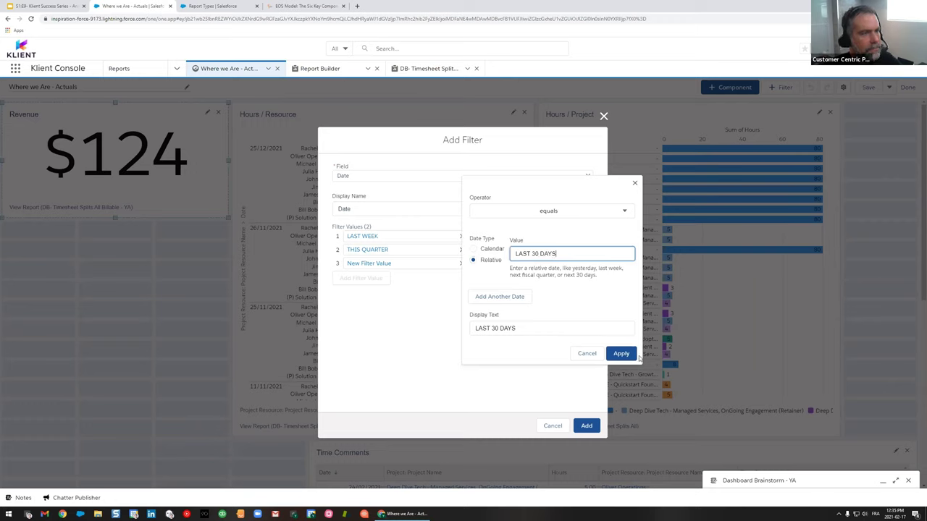
{"action": "left_click", "coordinate": [635, 355]}
Give the Date filter a fourth relative value, LAST 6 MONTHS, and add the filter to the dashboard.
{"action": "left_click", "coordinate": [352, 278]}
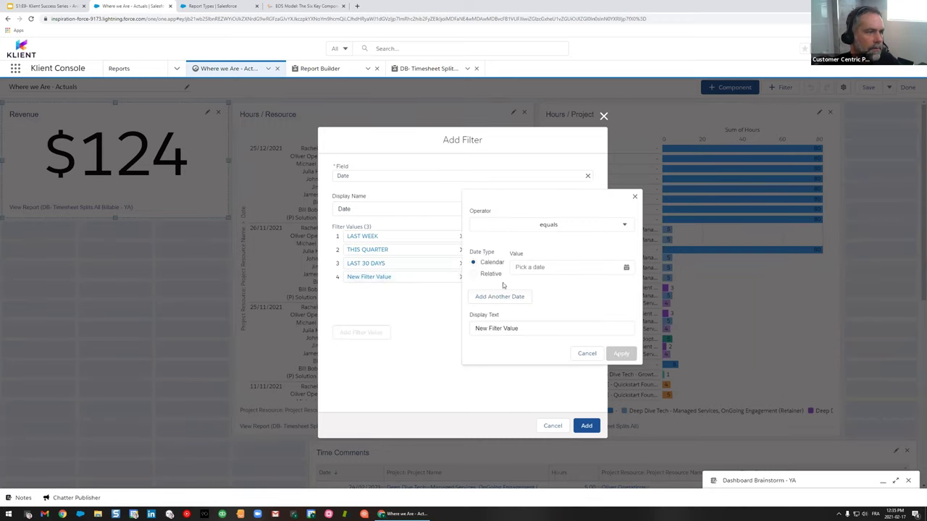
{"action": "left_click", "coordinate": [475, 274]}
{"action": "left_click", "coordinate": [531, 267]}
{"action": "type", "text": "LAS"}
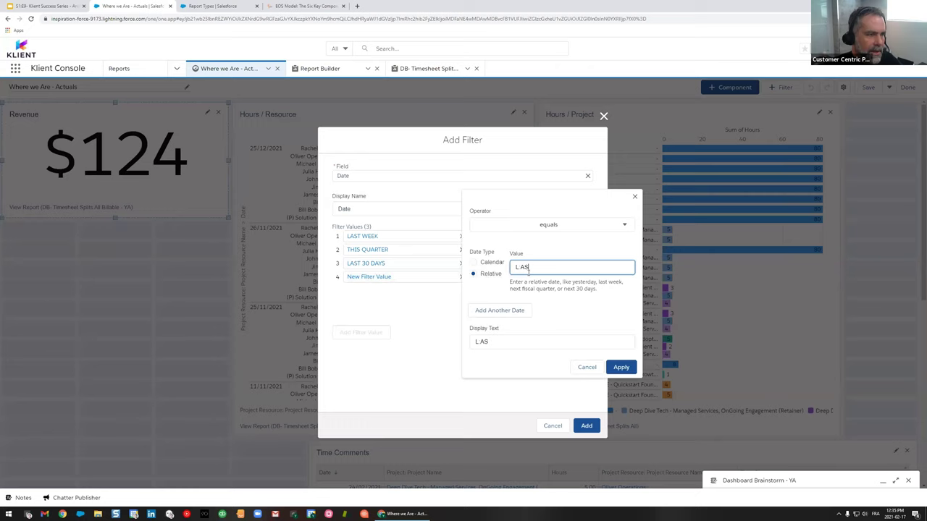
{"action": "type", "text": "T 6 MONTHS"}
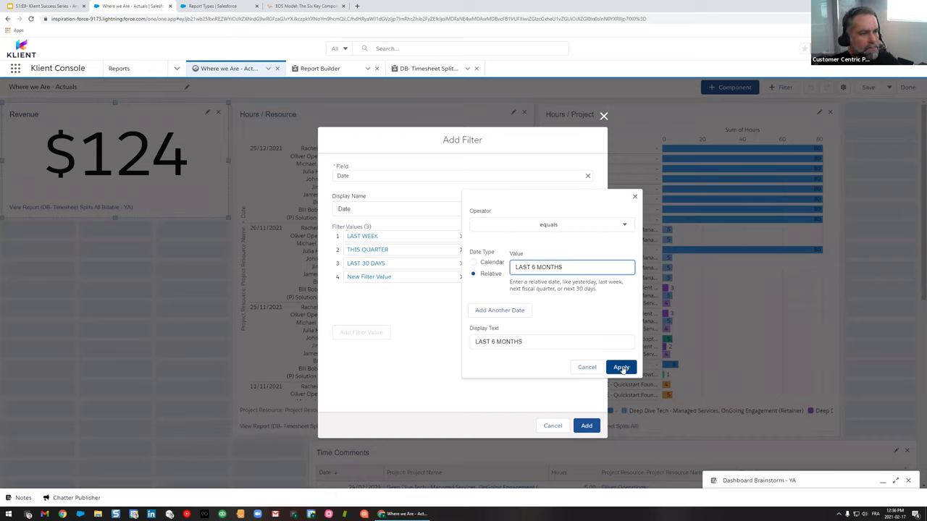
{"action": "left_click", "coordinate": [629, 369]}
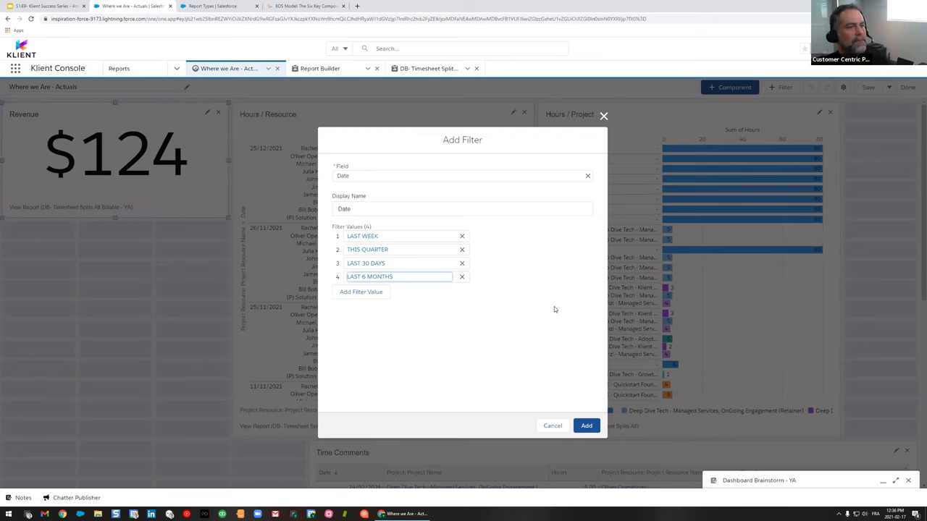
{"action": "left_click", "coordinate": [592, 428]}
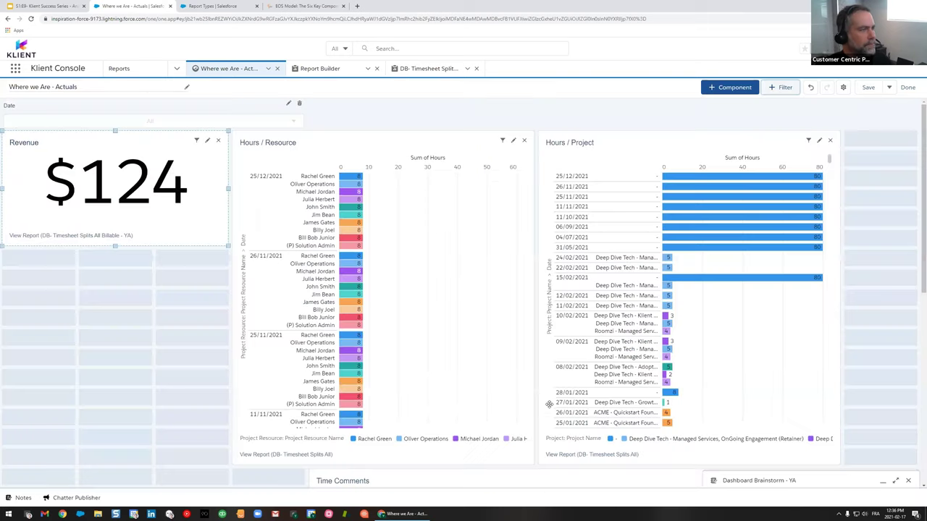
Check which field the Date filter uses in the Hours / Resource and Revenue components.
{"action": "left_click", "coordinate": [503, 142]}
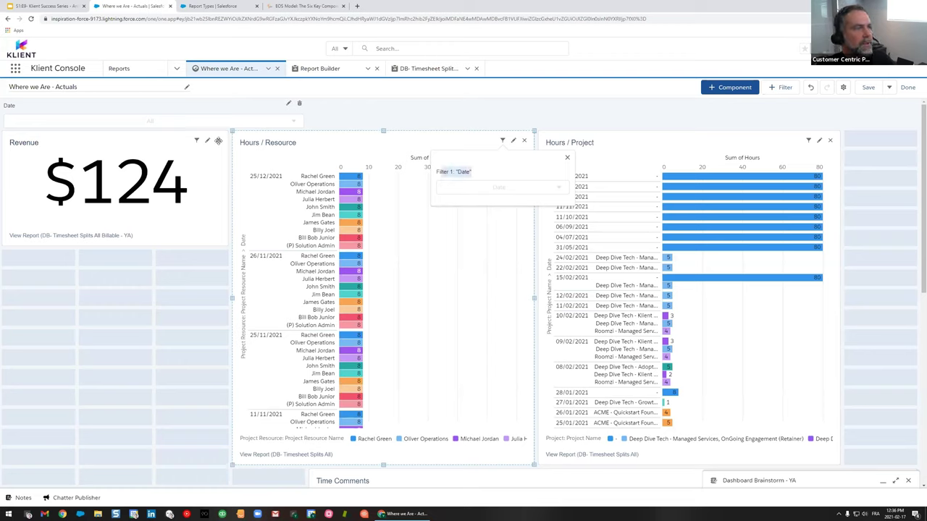
{"action": "left_click", "coordinate": [197, 140]}
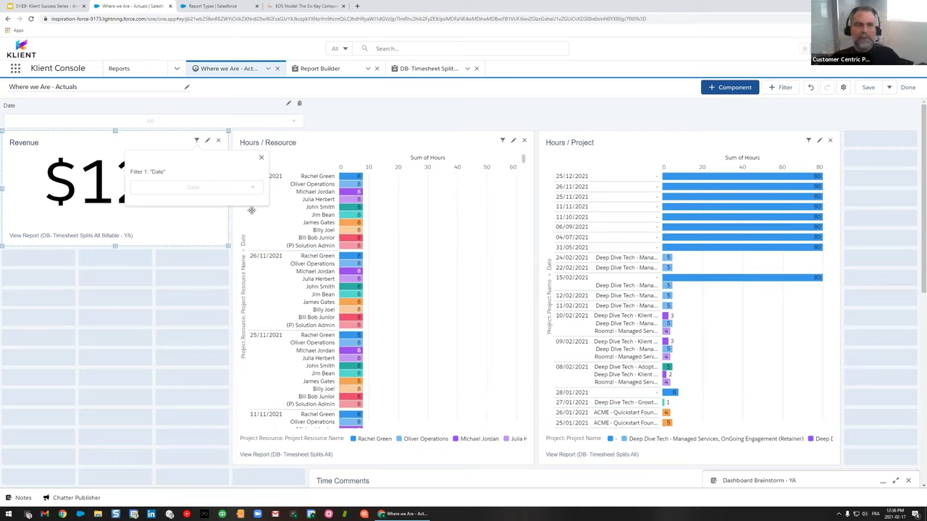
{"action": "left_click", "coordinate": [327, 116]}
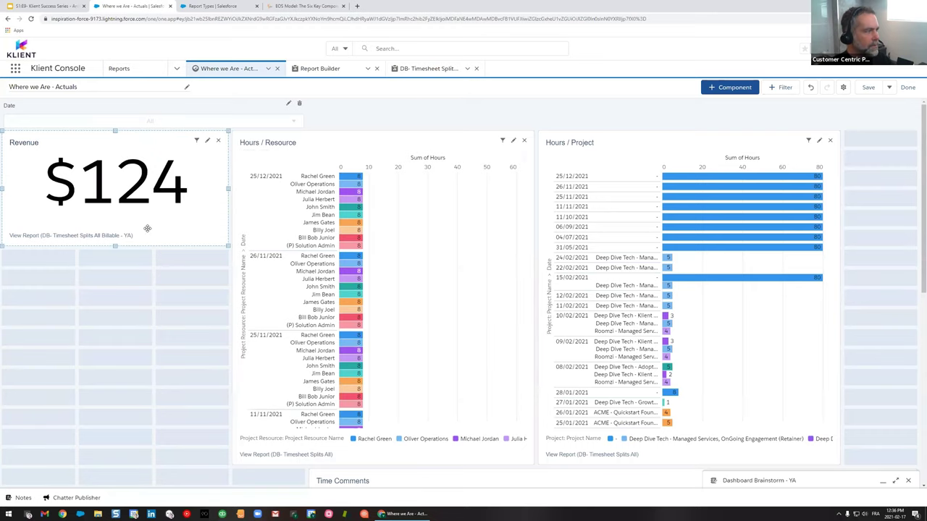
Inspect the measure options of the Revenue component and leave its settings without changing anything.
{"action": "left_click", "coordinate": [207, 140]}
{"action": "left_click", "coordinate": [363, 291]}
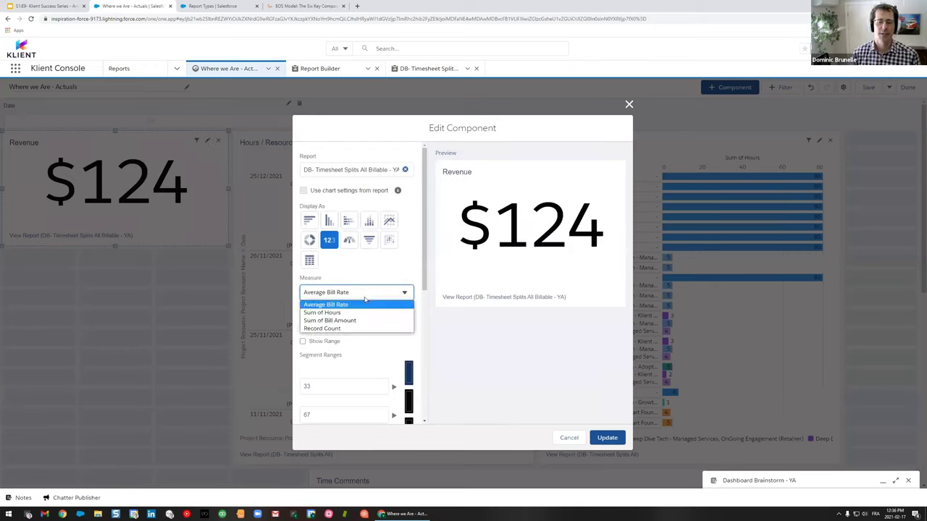
{"action": "left_click", "coordinate": [318, 271]}
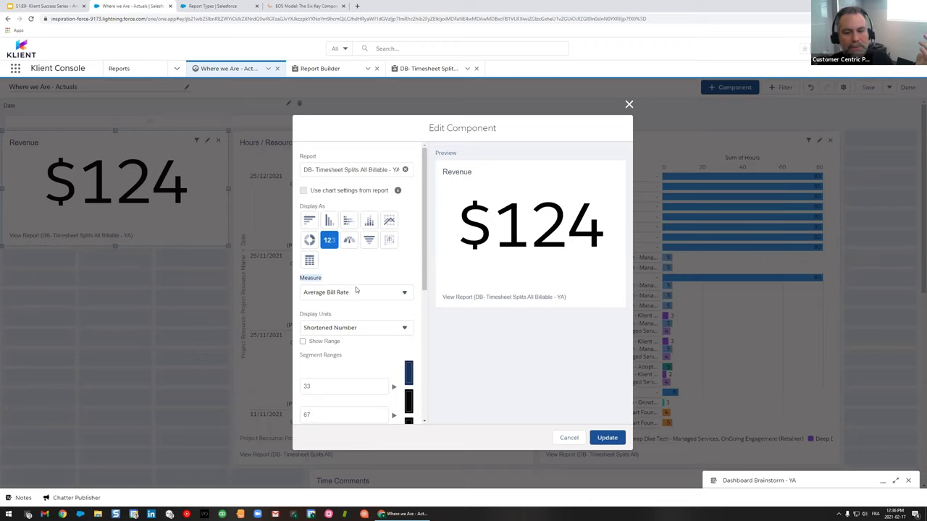
{"action": "left_click", "coordinate": [569, 438]}
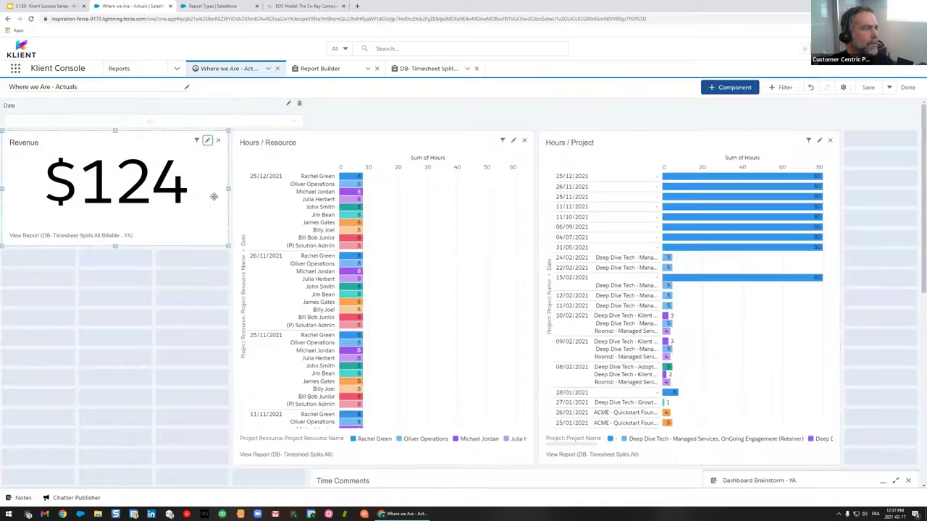
Change the title of the Revenue component to "Average Rate" and update the component.
{"action": "left_click", "coordinate": [207, 141]}
{"action": "scroll", "coordinate": [338, 328], "scroll_direction": "down", "scroll_amount": 5}
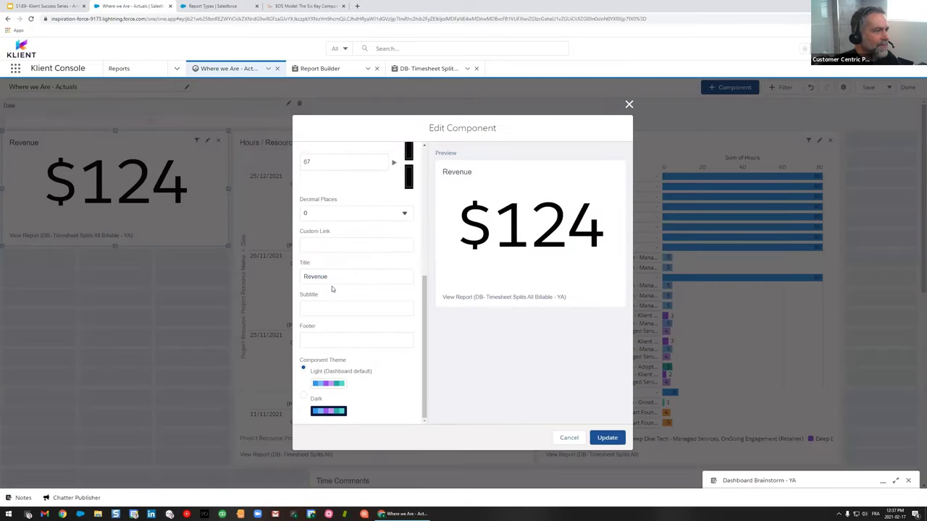
{"action": "left_click", "coordinate": [362, 278]}
{"action": "key", "text": "ctrl+a"}
{"action": "type", "text": "Abv"}
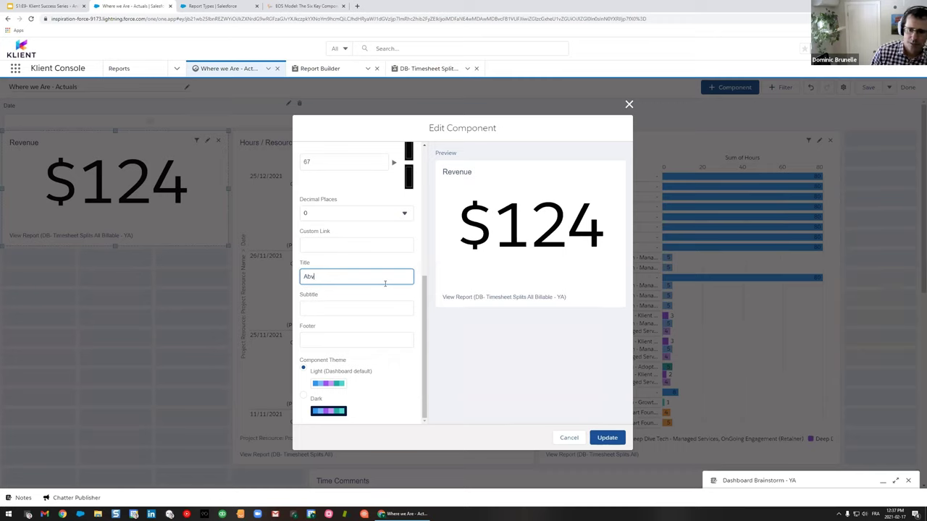
{"action": "type", "text": "rage Ralge"}
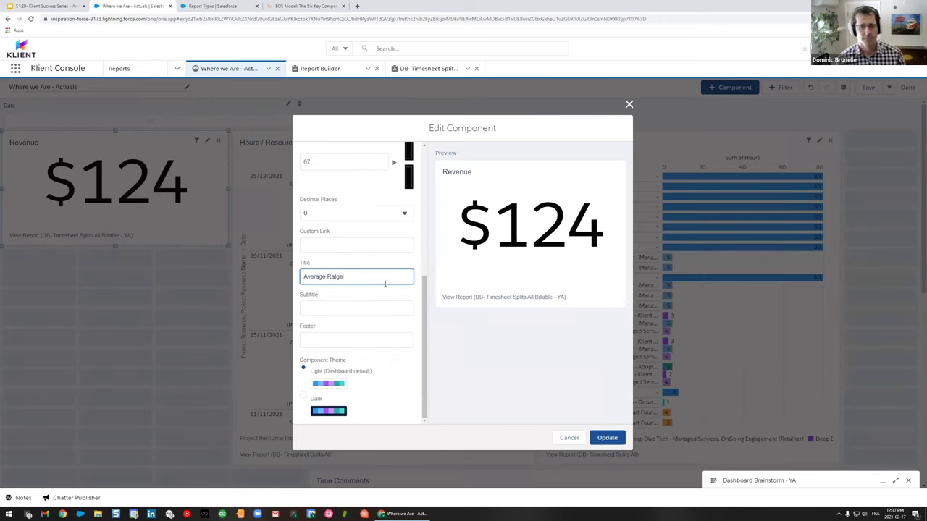
{"action": "left_click", "coordinate": [538, 319]}
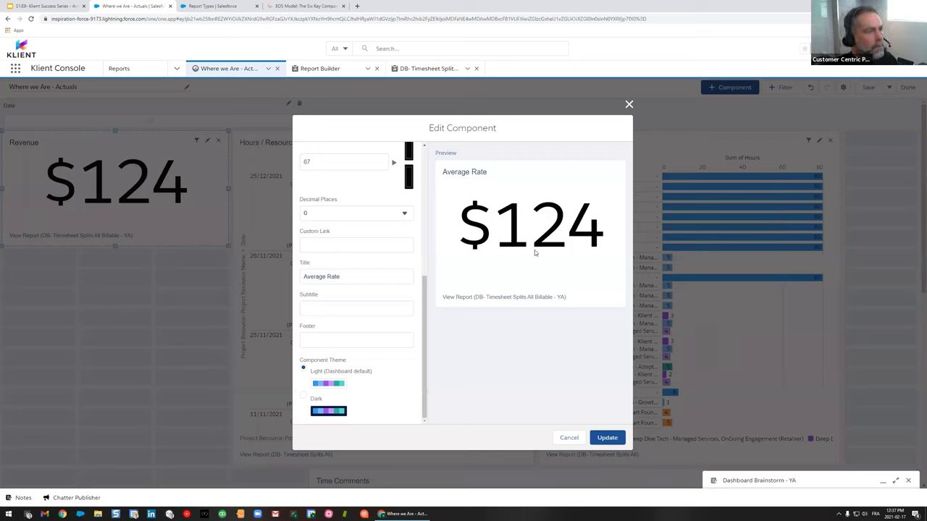
{"action": "left_click", "coordinate": [608, 439]}
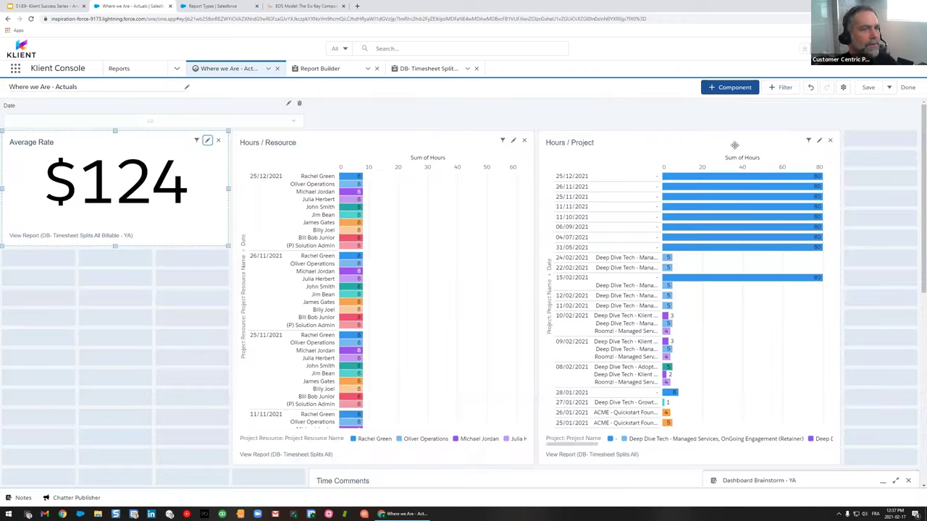
Start a new dashboard component from the DB- Timesheet Splits All Billable - YA report, displayed as a metric.
{"action": "left_click", "coordinate": [733, 88]}
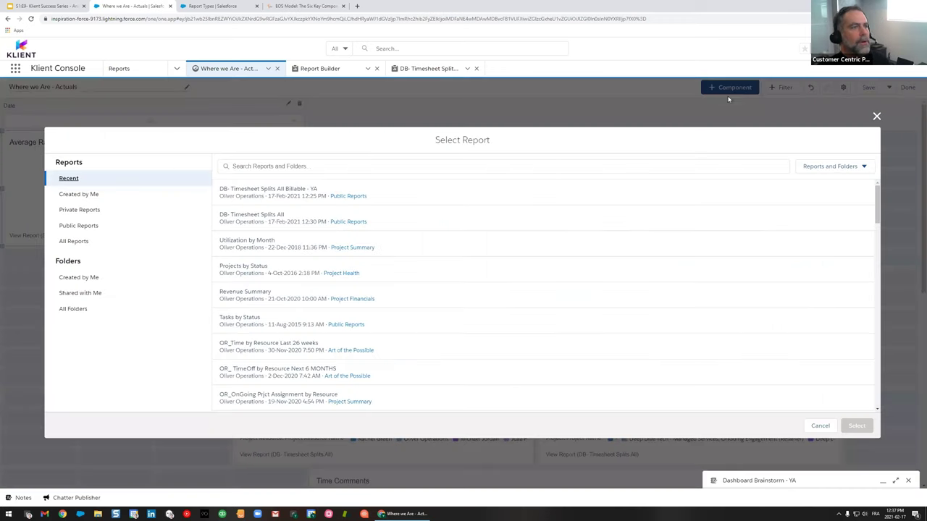
{"action": "left_click", "coordinate": [318, 192]}
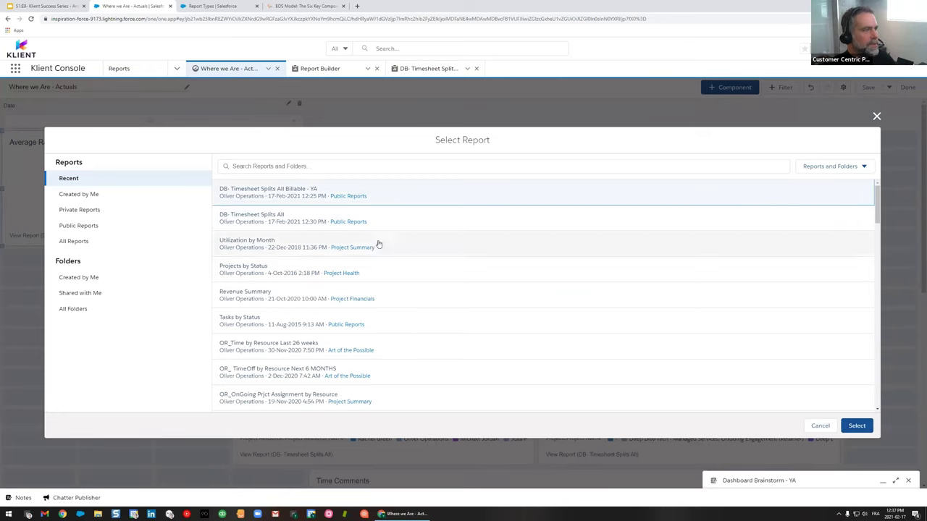
{"action": "left_click", "coordinate": [854, 426]}
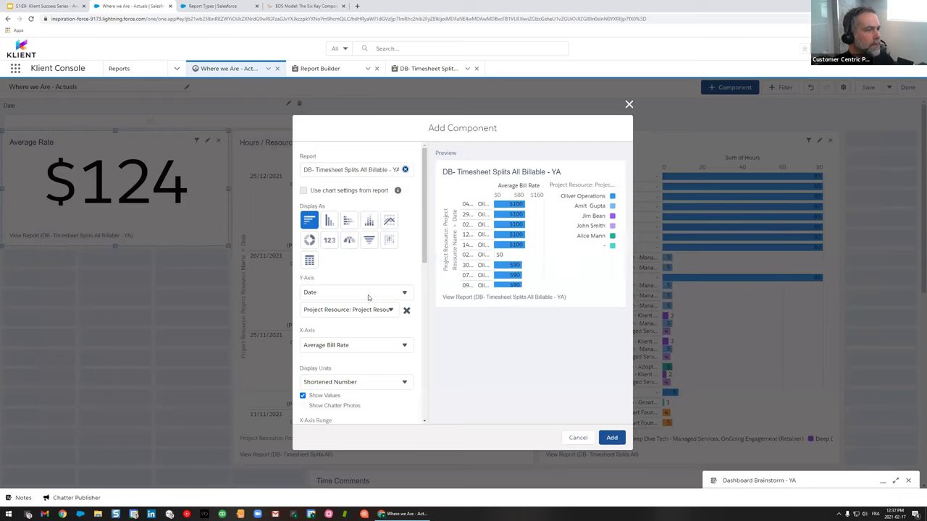
{"action": "left_click", "coordinate": [330, 239]}
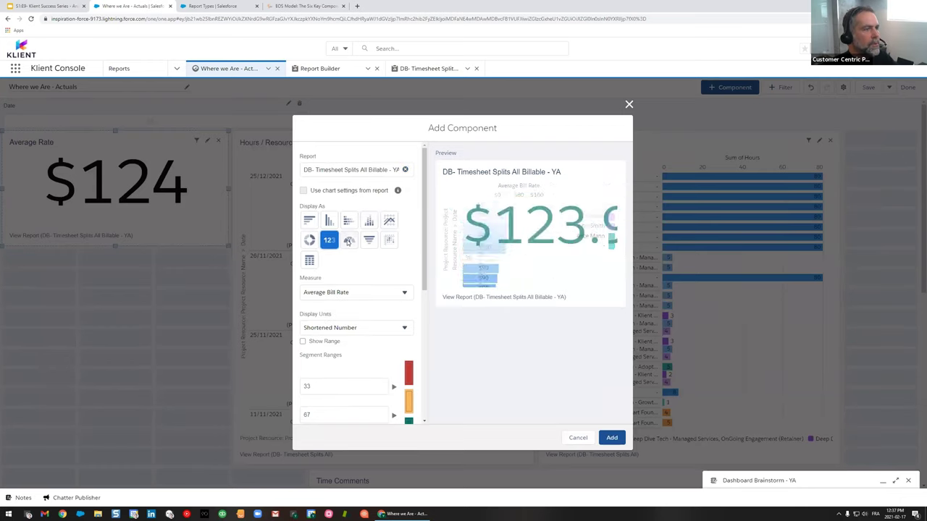
Preview the new component as a gauge and return it to the metric display.
{"action": "left_click", "coordinate": [349, 240]}
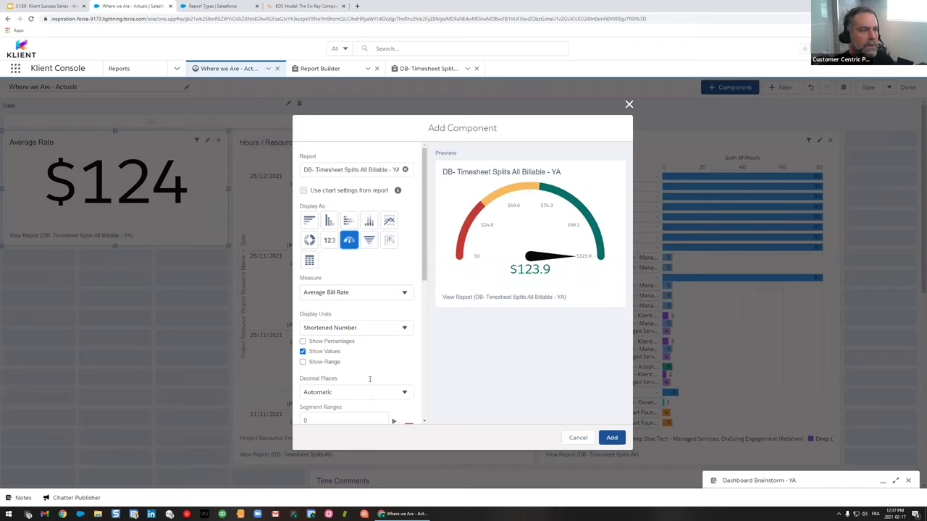
{"action": "scroll", "coordinate": [369, 379], "scroll_direction": "down", "scroll_amount": 5}
{"action": "scroll", "coordinate": [332, 199], "scroll_direction": "up", "scroll_amount": 5}
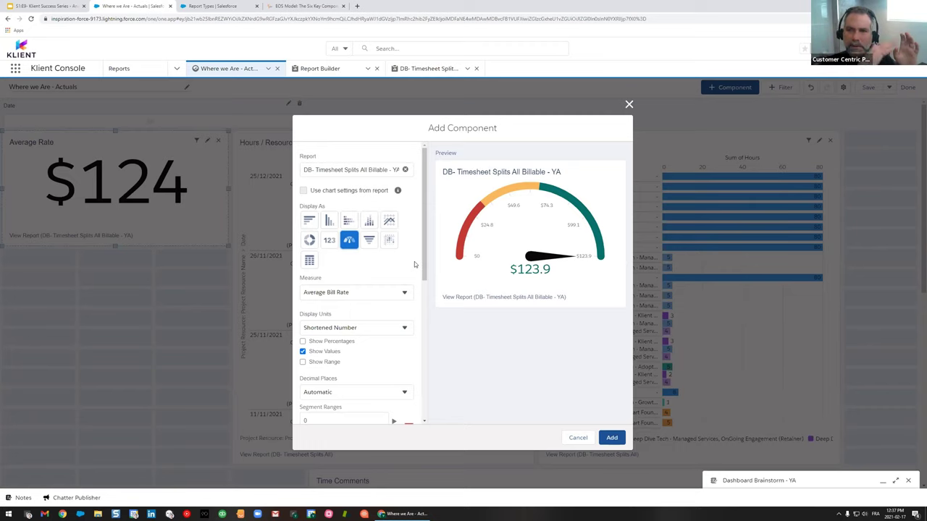
{"action": "left_click", "coordinate": [328, 239]}
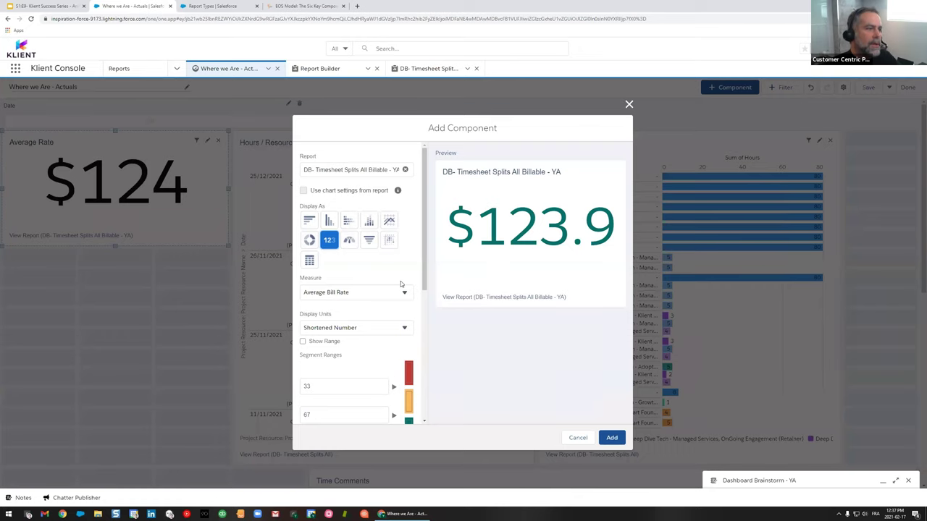
Title the new metric "Revenue", set its measure to Sum of Bill Amount and add it to the dashboard.
{"action": "scroll", "coordinate": [403, 284], "scroll_direction": "down", "scroll_amount": 2}
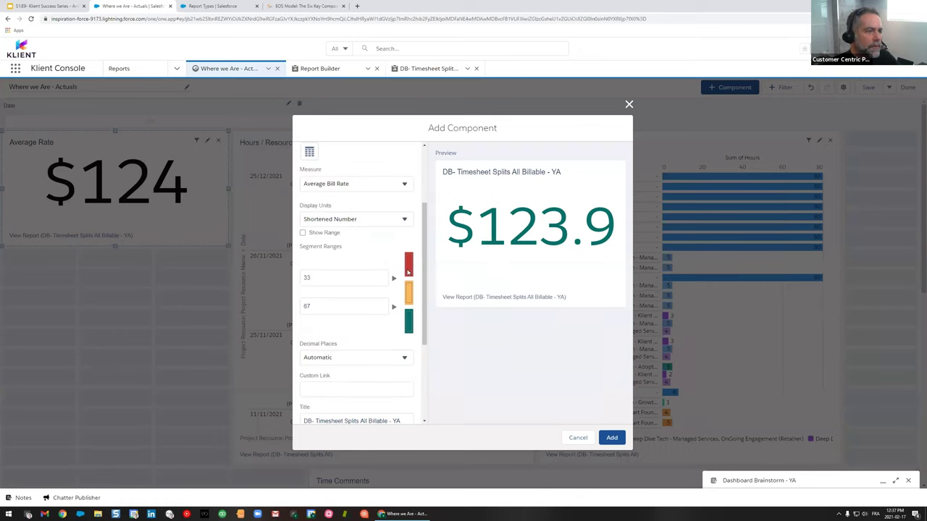
{"action": "scroll", "coordinate": [399, 350], "scroll_direction": "down", "scroll_amount": 3}
{"action": "left_click", "coordinate": [412, 316]}
{"action": "type", "text": "R"}
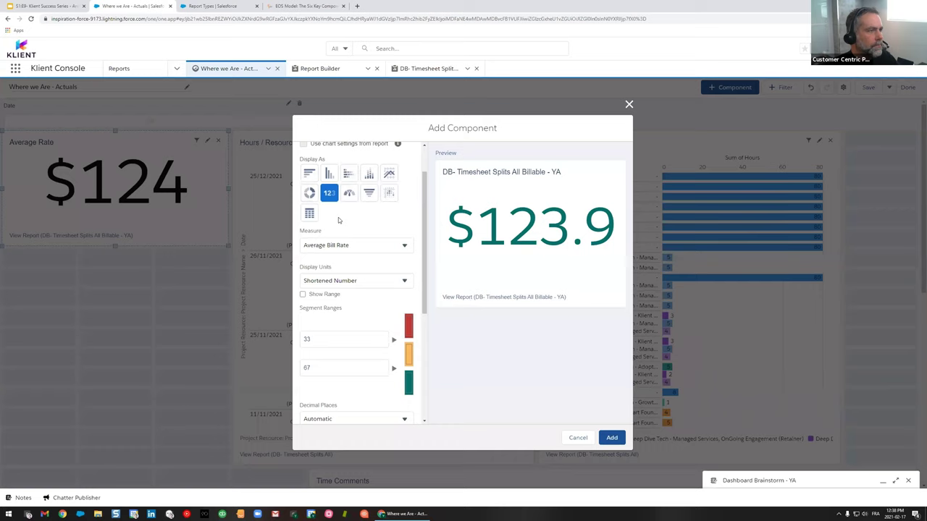
{"action": "scroll", "coordinate": [348, 239], "scroll_direction": "up", "scroll_amount": 5}
{"action": "left_click", "coordinate": [355, 293]}
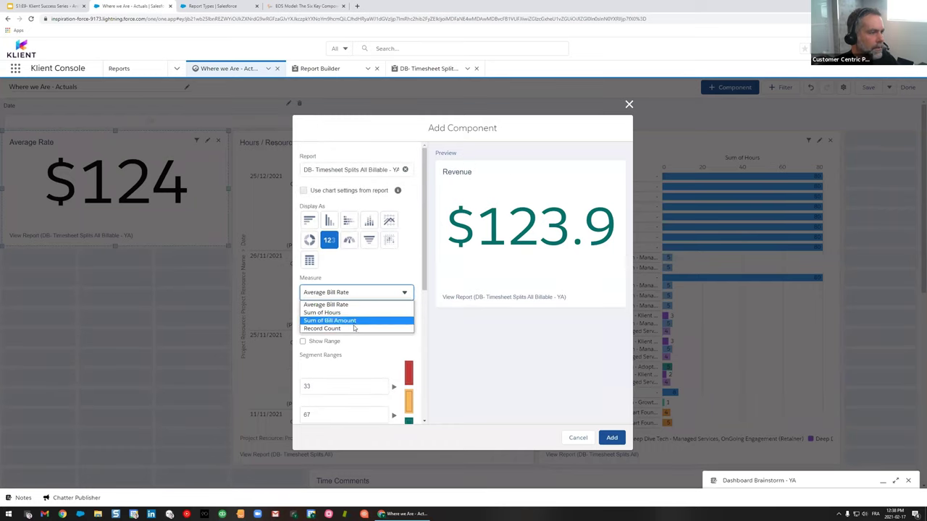
{"action": "left_click", "coordinate": [344, 320]}
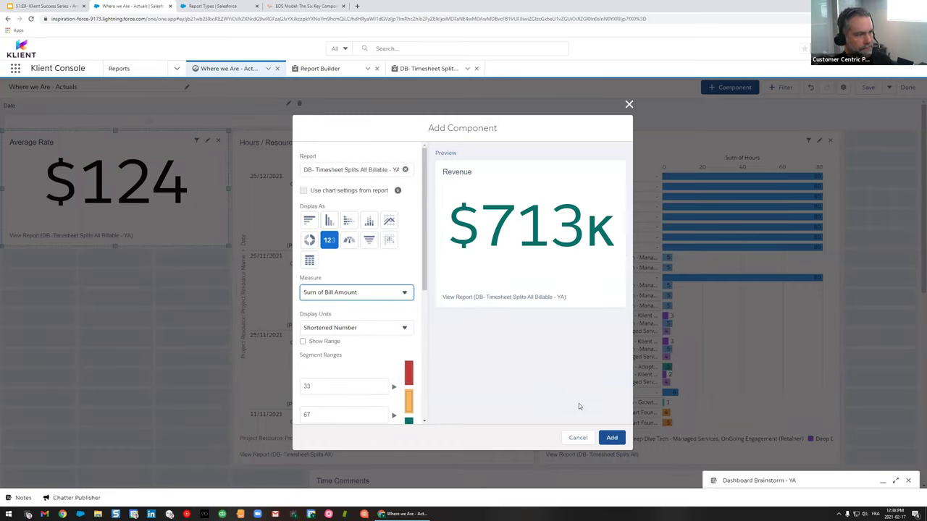
{"action": "left_click", "coordinate": [612, 438]}
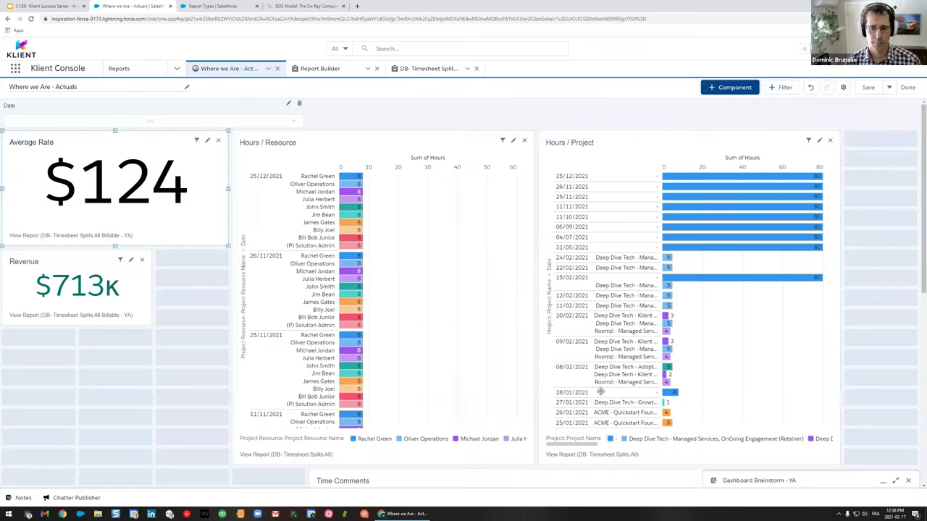
Enlarge the Revenue component to the size of Average Rate and shift the Hours / Project and Hours / Resource charts one column to the right.
{"action": "left_click_drag", "start_coordinate": [124, 318], "coordinate": [230, 353]}
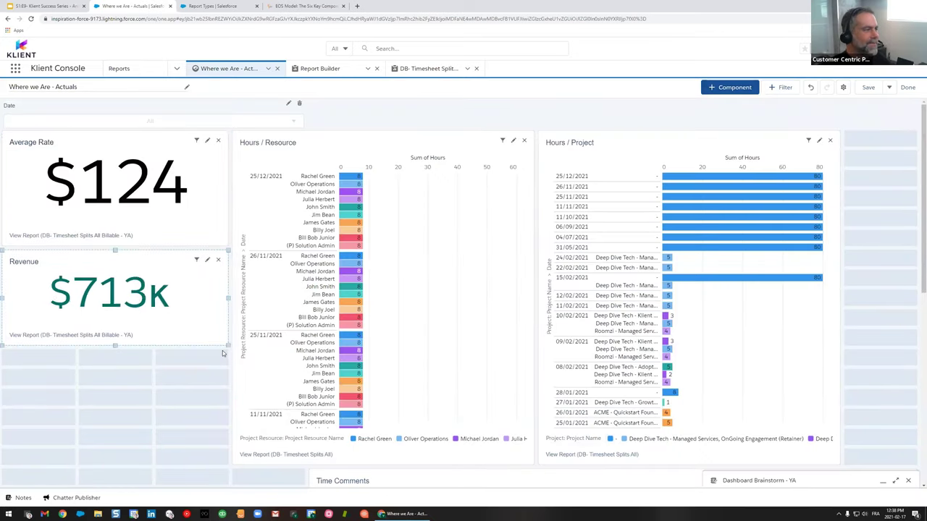
{"action": "left_click_drag", "start_coordinate": [113, 346], "coordinate": [116, 366]}
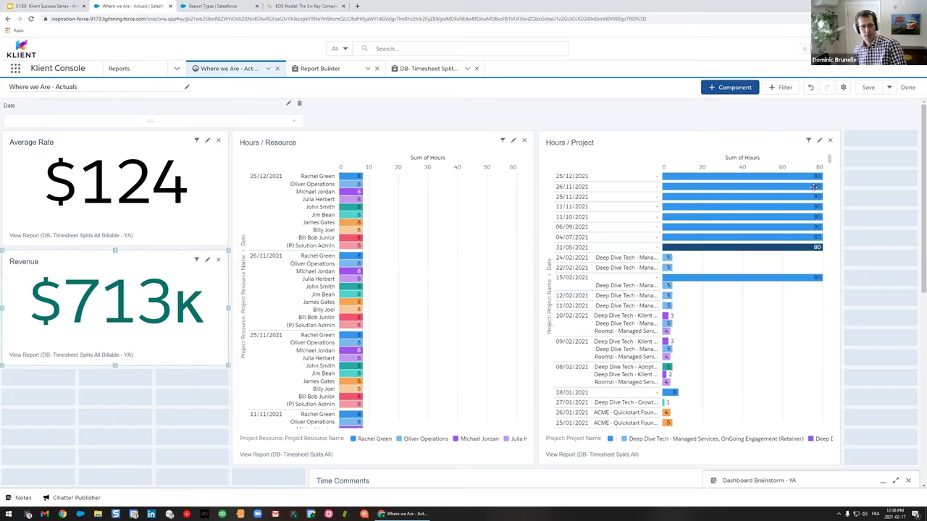
{"action": "mouse_move", "coordinate": [652, 141]}
{"action": "left_mouse_down"}
{"action": "mouse_move", "coordinate": [706, 138]}
{"action": "mouse_move", "coordinate": [662, 140]}
{"action": "left_mouse_up"}
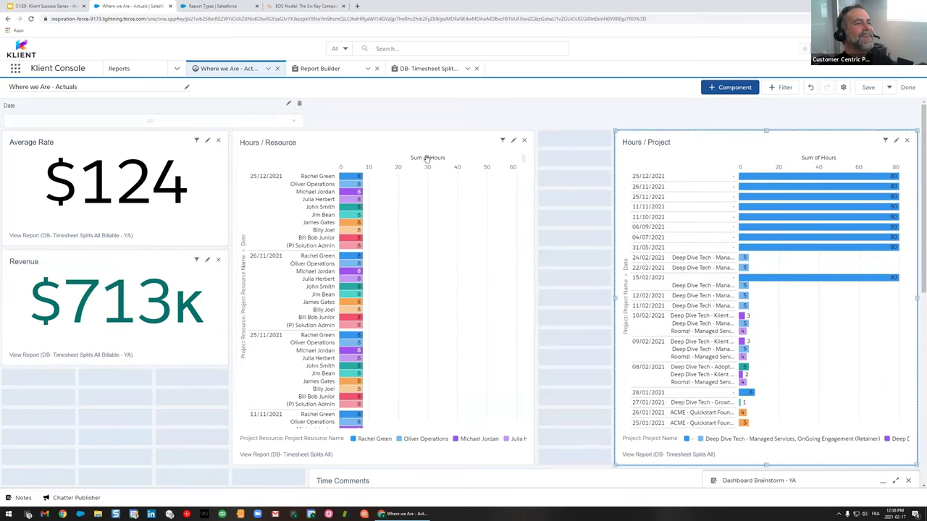
{"action": "left_click_drag", "start_coordinate": [425, 151], "coordinate": [507, 147]}
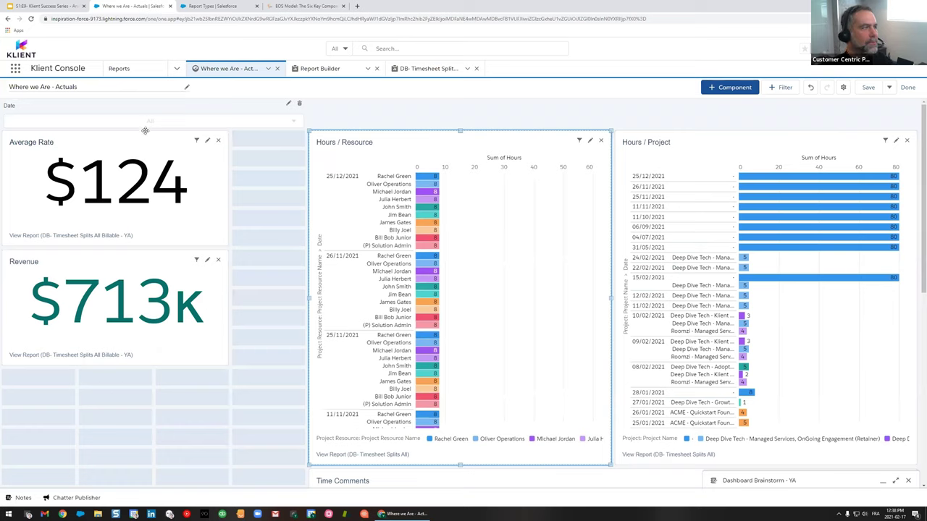
Start a new dashboard filter on the Project Resource: Project Resource Name field and open a new filter value.
{"action": "left_click", "coordinate": [785, 87]}
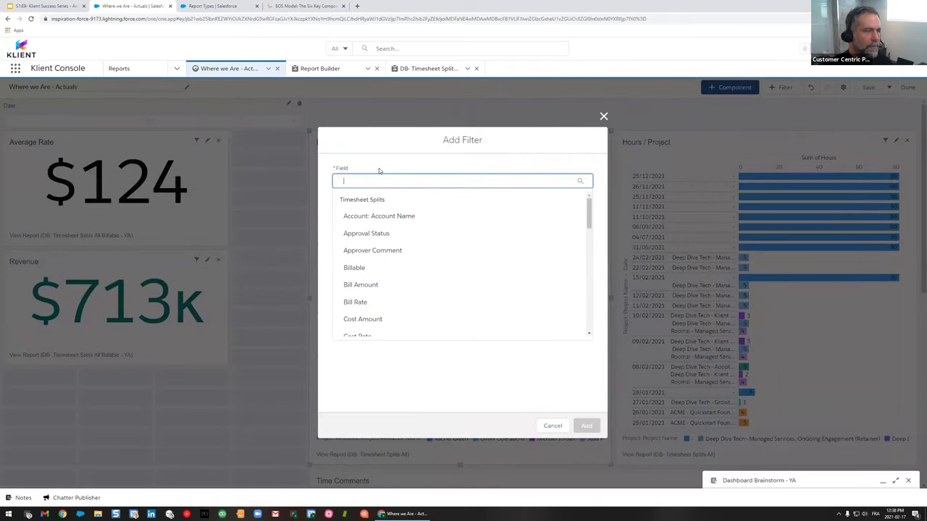
{"action": "type", "text": "name"}
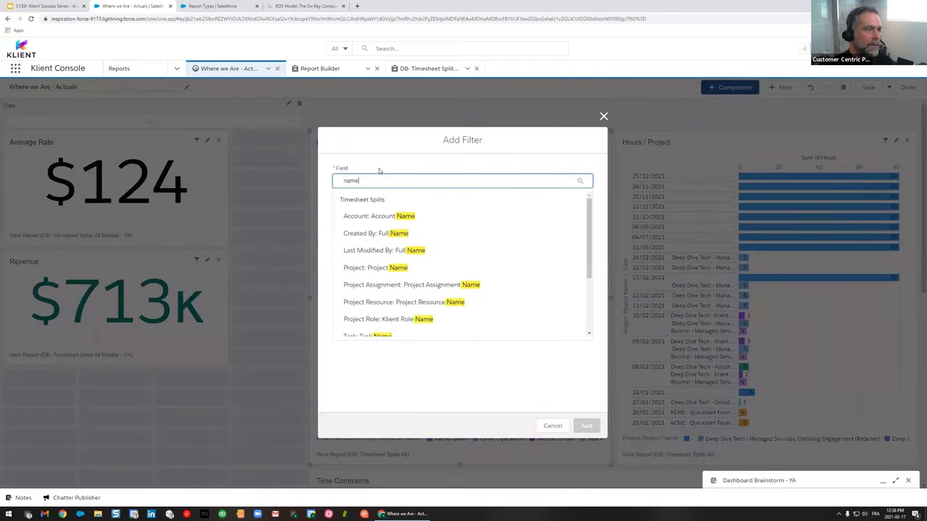
{"action": "scroll", "coordinate": [420, 271], "scroll_direction": "down", "scroll_amount": 3}
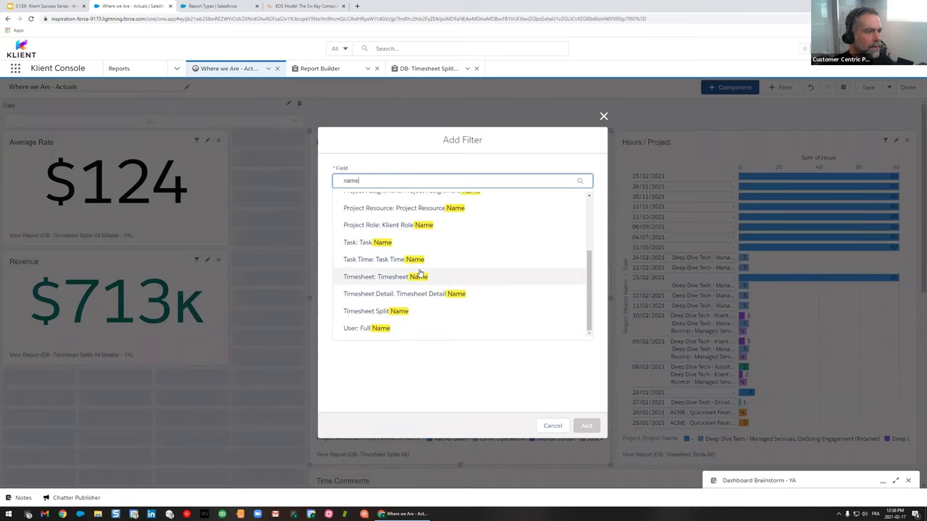
{"action": "left_click", "coordinate": [453, 210]}
{"action": "left_click", "coordinate": [365, 239]}
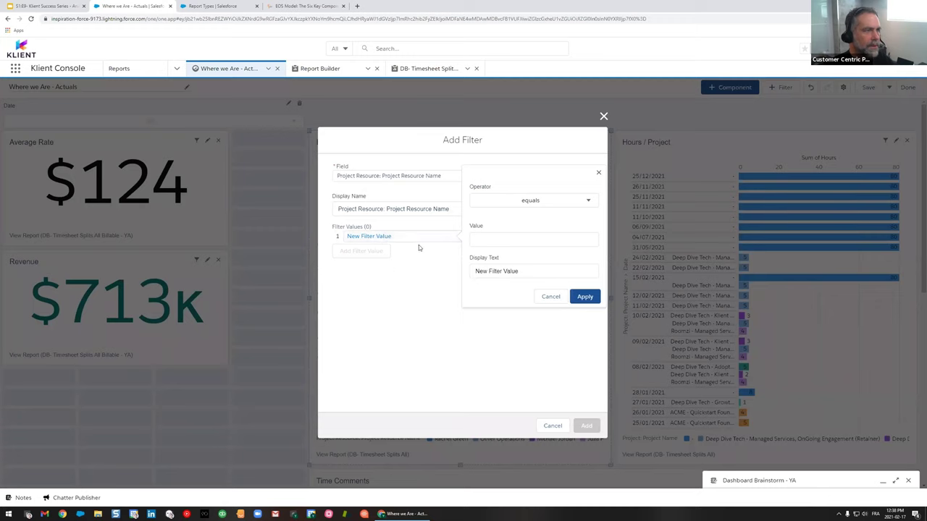
Define the filter value with the "starts with" operator and a resource's first name, and add the filter to the dashboard.
{"action": "left_click", "coordinate": [507, 205]}
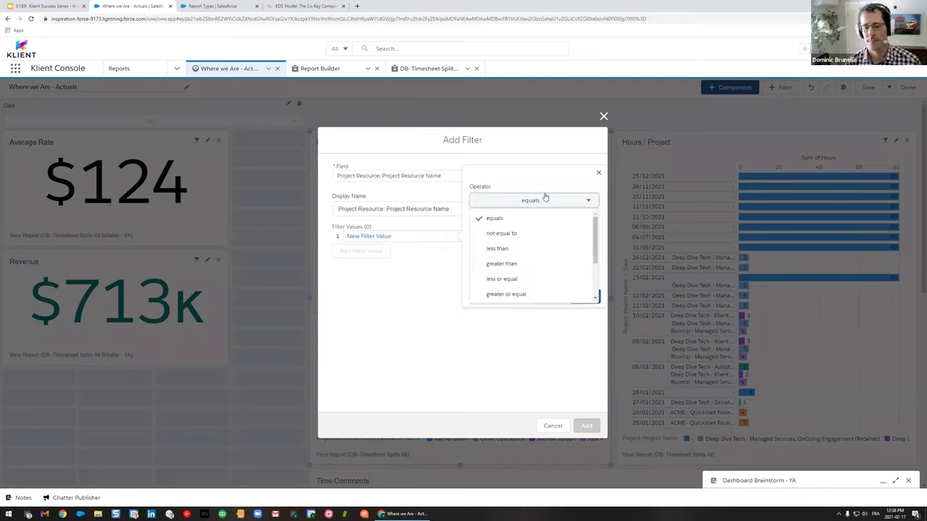
{"action": "scroll", "coordinate": [523, 254], "scroll_direction": "down", "scroll_amount": 3}
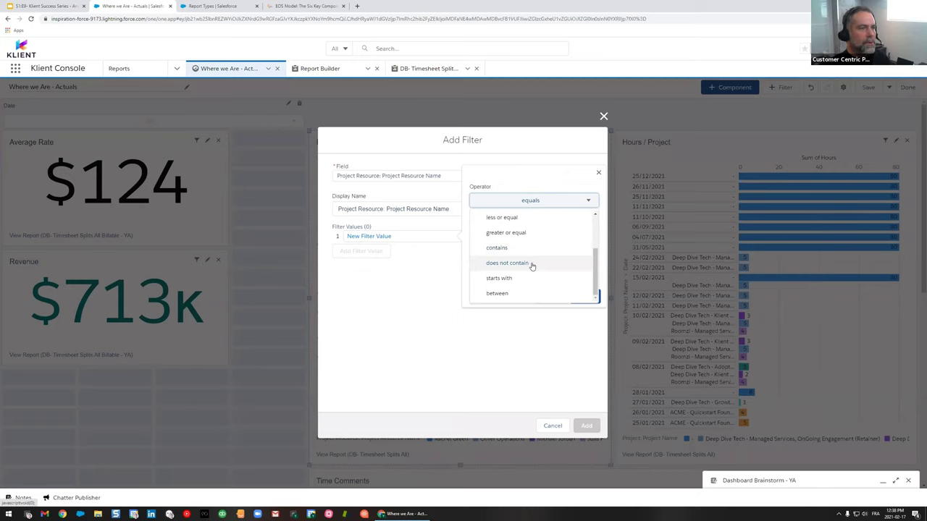
{"action": "left_click", "coordinate": [521, 275]}
{"action": "left_click", "coordinate": [507, 240]}
{"action": "type", "text": "Oliver"}
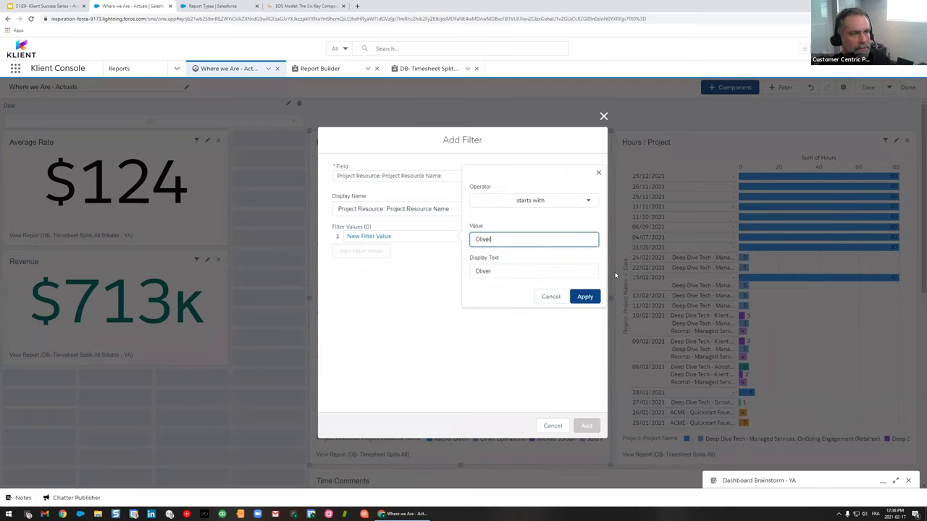
{"action": "left_click", "coordinate": [584, 297]}
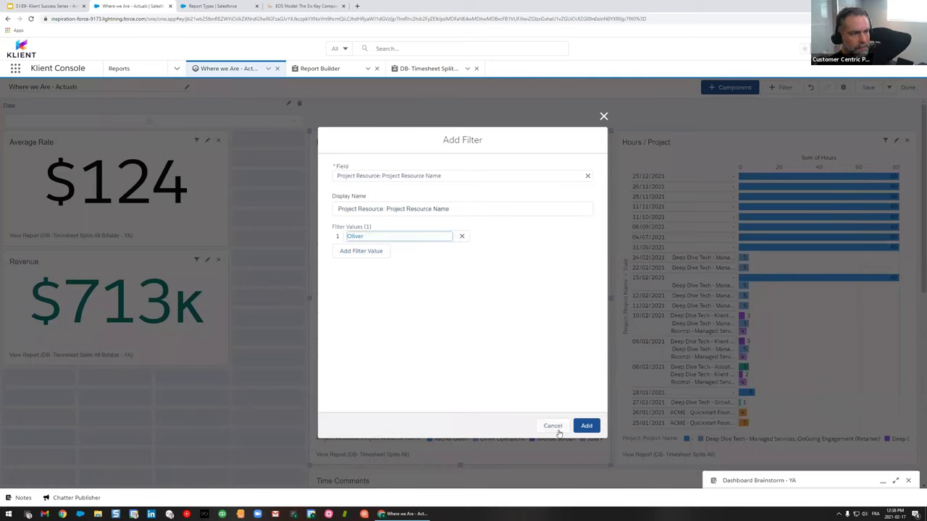
{"action": "left_click", "coordinate": [587, 426]}
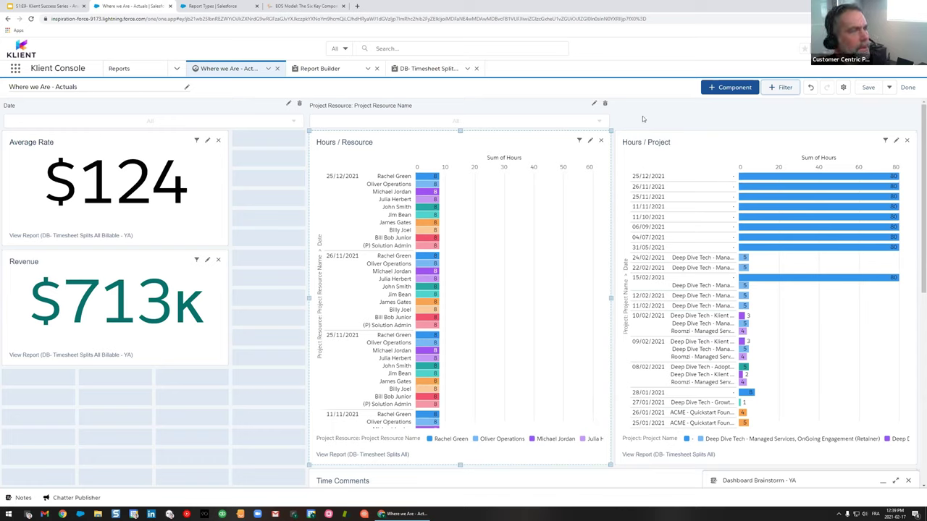
Finish editing and save the dashboard, and filter it by the date value LAST 6 MONTHS.
{"action": "left_click", "coordinate": [907, 88]}
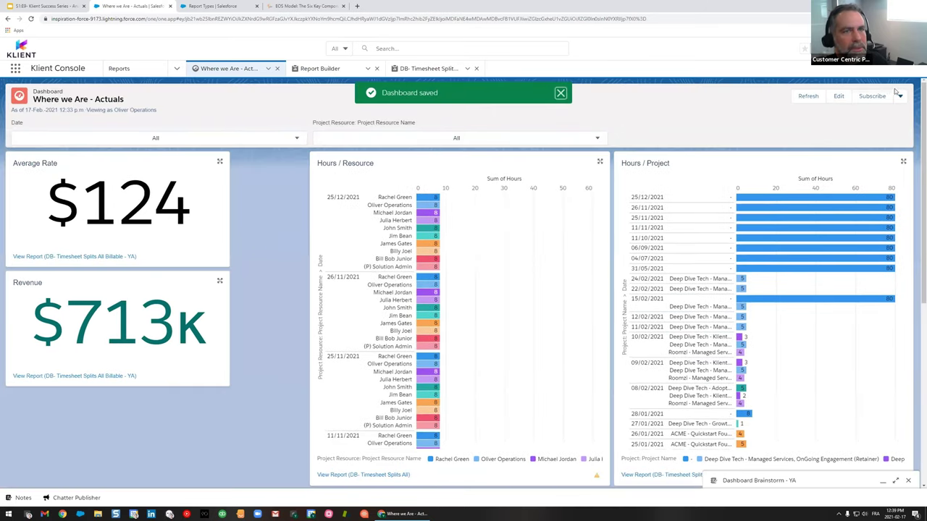
{"action": "left_click", "coordinate": [116, 138]}
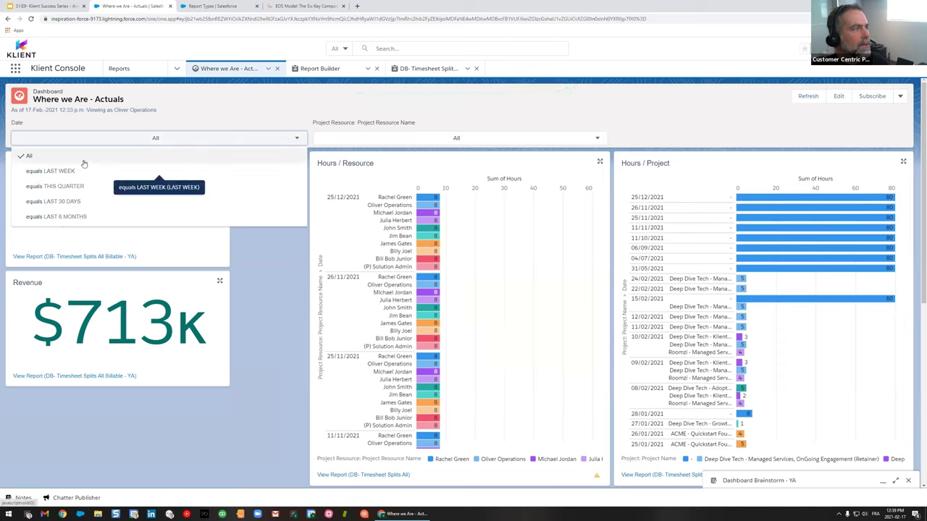
{"action": "left_click", "coordinate": [85, 216]}
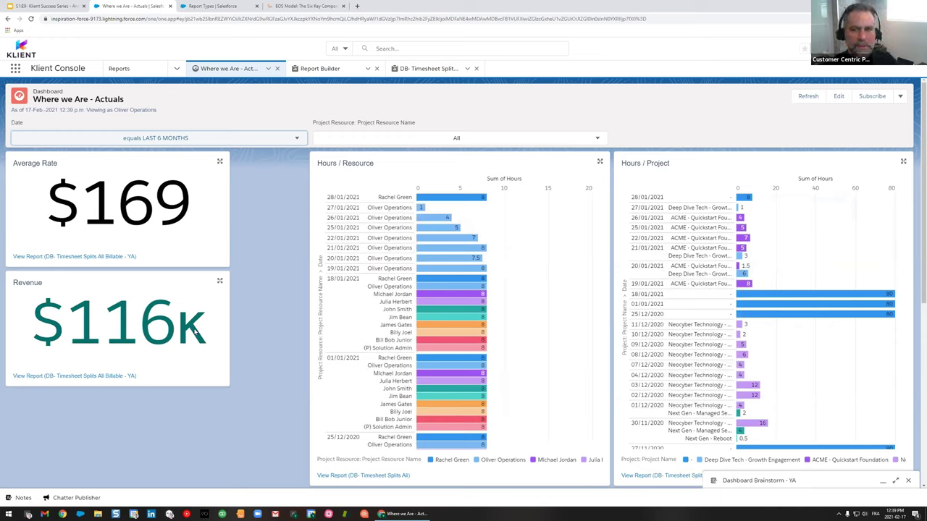
Change the dashboard's Date filter to LAST 30 DAYS and review the components.
{"action": "left_click", "coordinate": [207, 137]}
{"action": "left_click", "coordinate": [53, 201]}
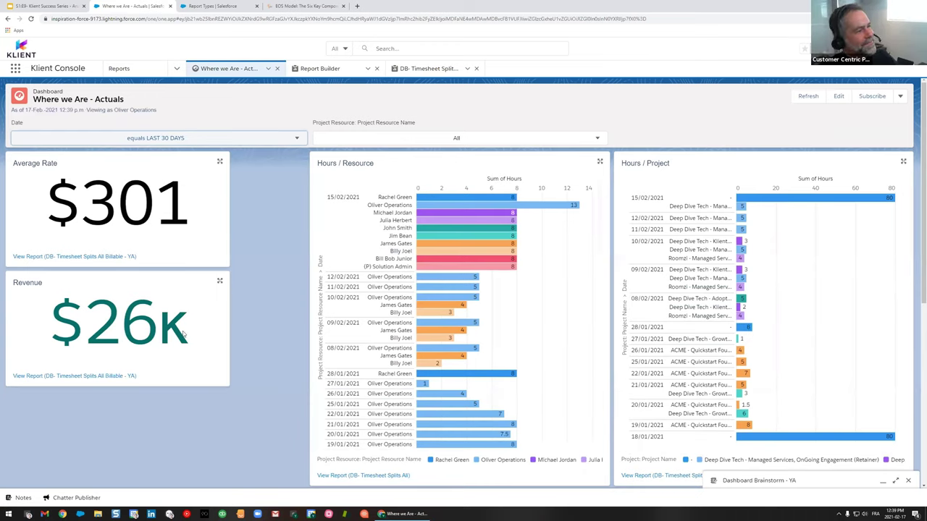
{"action": "mouse_move", "coordinate": [460, 343]}
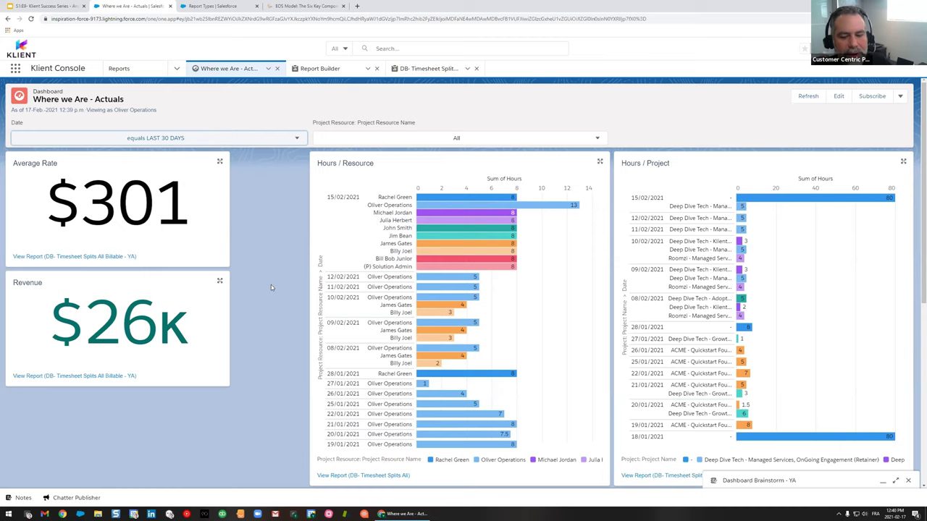
Strike through "AVG Hourly Rate" and "Hours: / Resource / Project" in the Dashboard Brainstorm - YA note and minimize the note.
{"action": "left_click", "coordinate": [747, 480]}
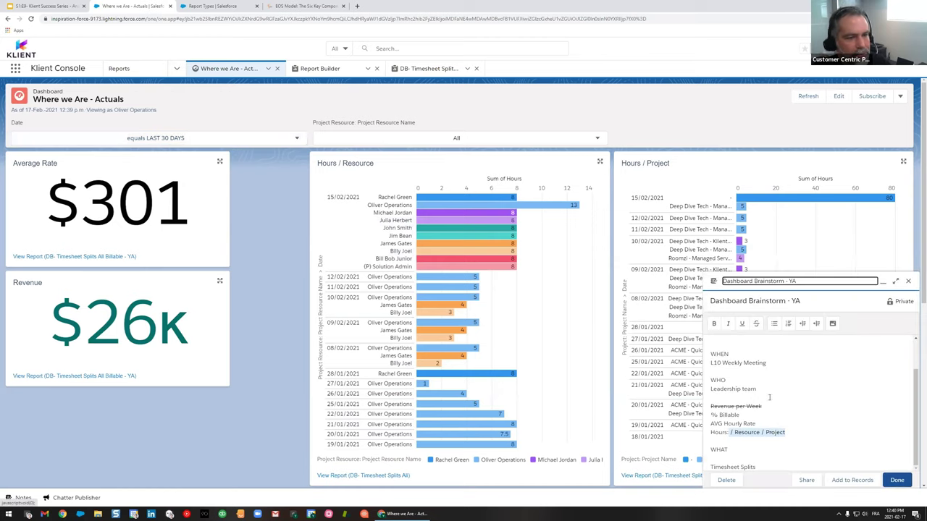
{"action": "left_click_drag", "start_coordinate": [747, 411], "coordinate": [705, 415]}
{"action": "left_click_drag", "start_coordinate": [763, 424], "coordinate": [806, 415]}
{"action": "left_click", "coordinate": [811, 433]}
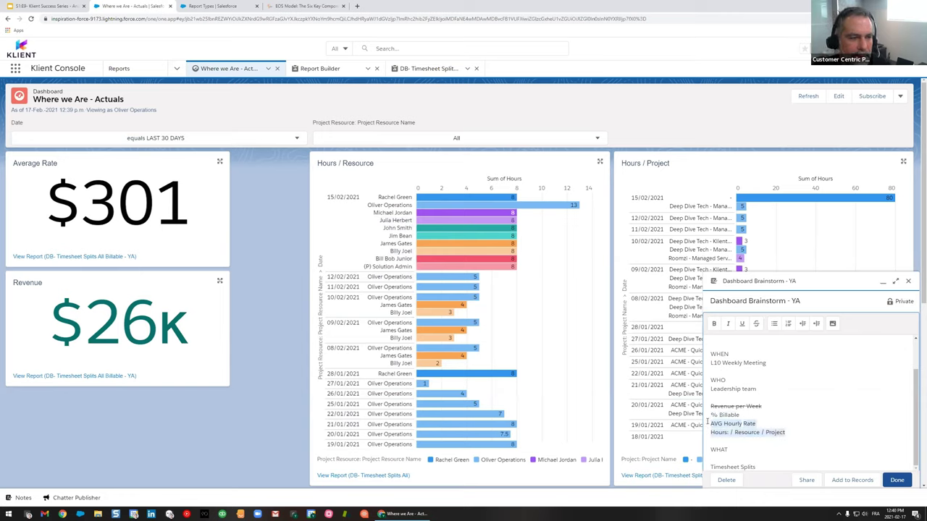
{"action": "key", "text": "ctrl+shift+x"}
{"action": "left_click", "coordinate": [806, 414]}
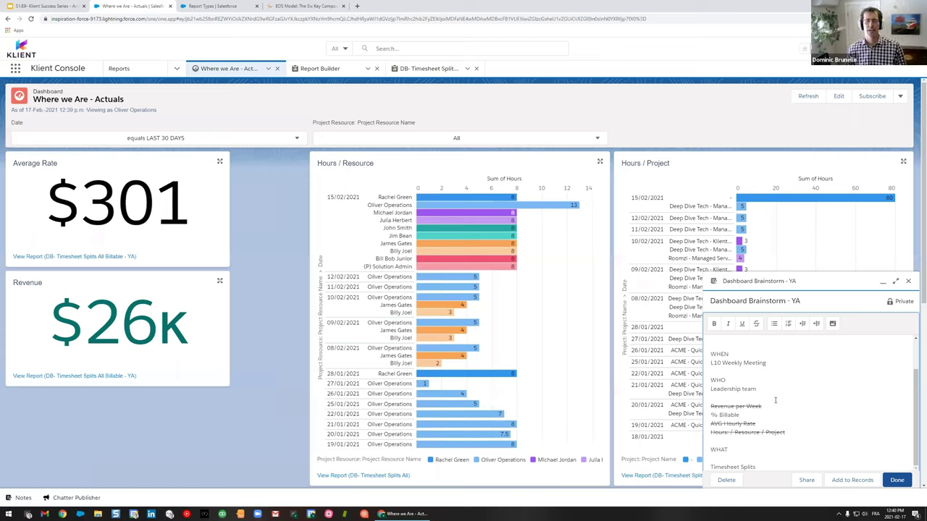
{"action": "left_click", "coordinate": [883, 281]}
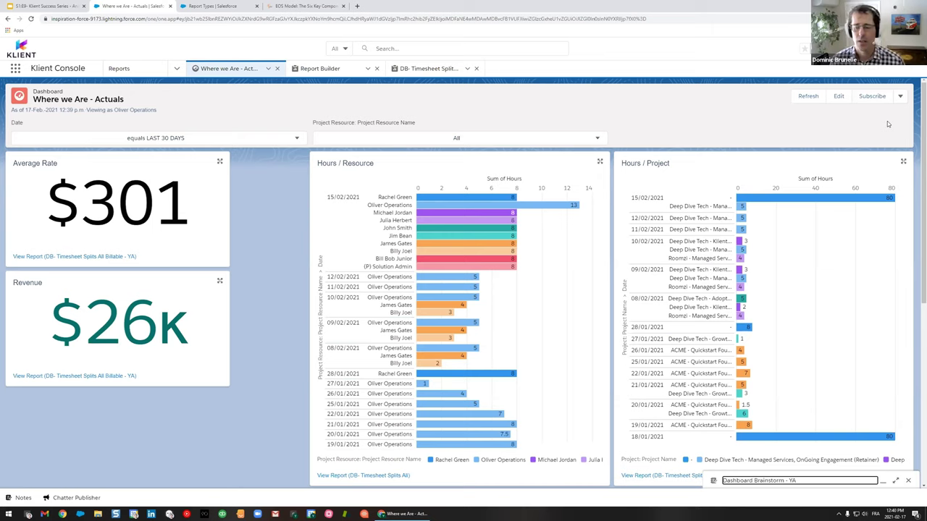
Put the "Where we Are - Actuals" dashboard in edit mode and look at its properties.
{"action": "left_click", "coordinate": [899, 97]}
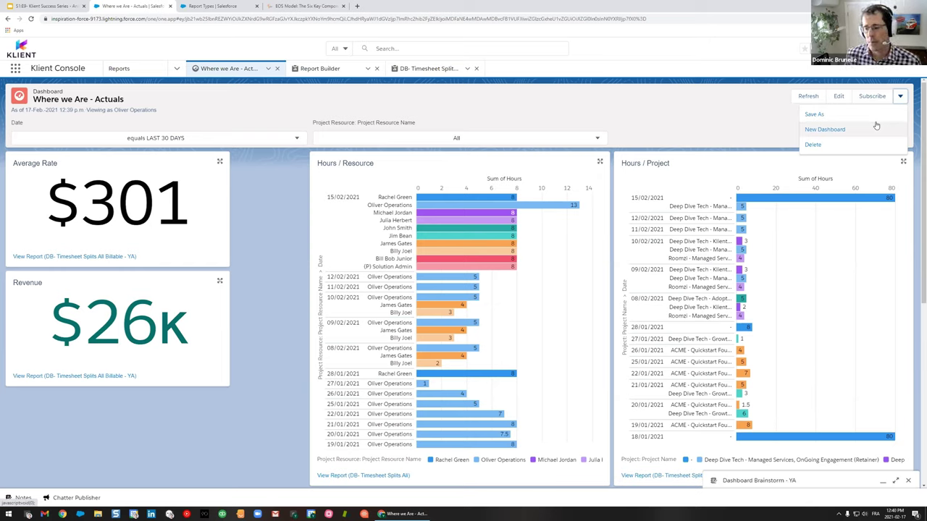
{"action": "left_click", "coordinate": [724, 129]}
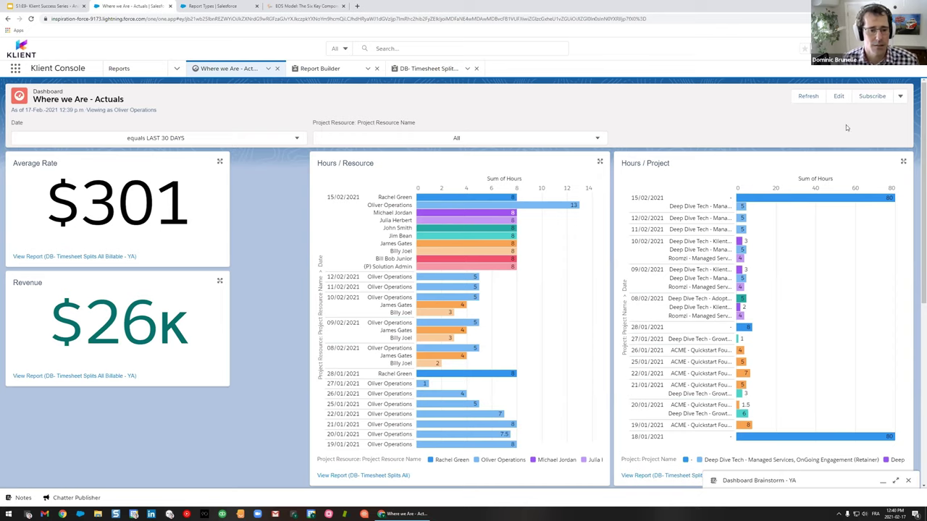
{"action": "left_click", "coordinate": [838, 97]}
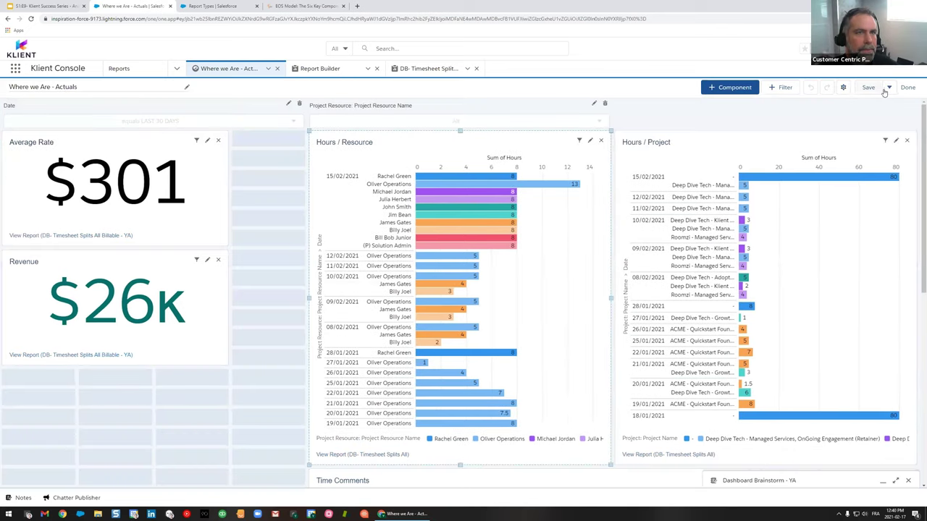
{"action": "left_click", "coordinate": [843, 87]}
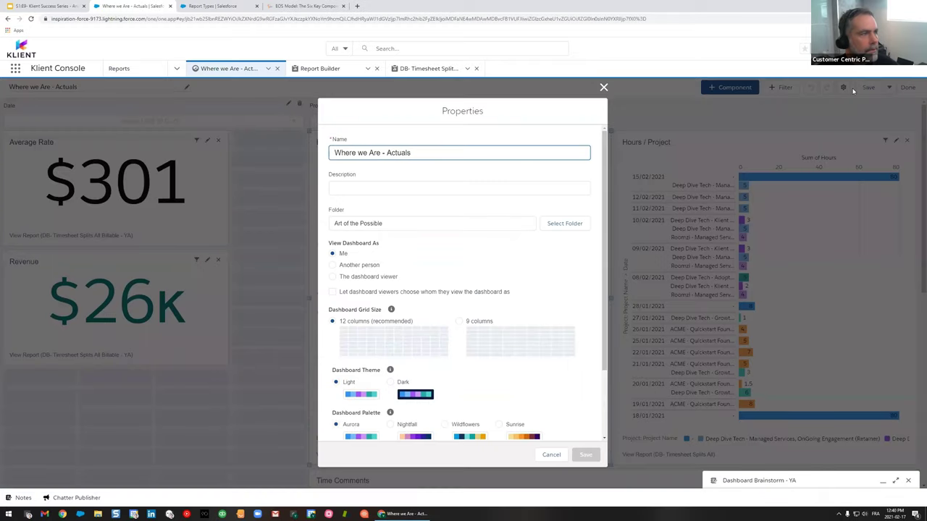
{"action": "left_click", "coordinate": [603, 86]}
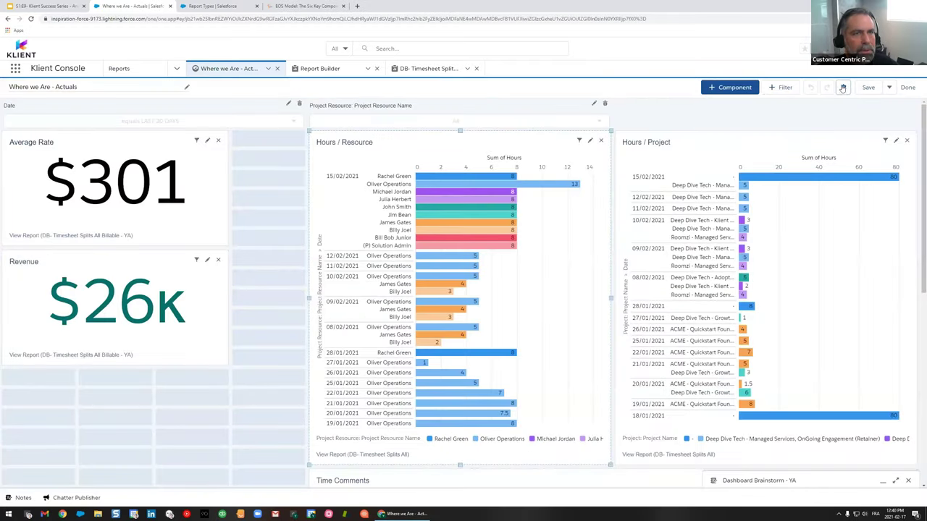
Try the View Dashboard As options, ending with The dashboard viewer and viewers allowed to choose whom they view as, and cancel the property changes.
{"action": "left_click", "coordinate": [843, 88]}
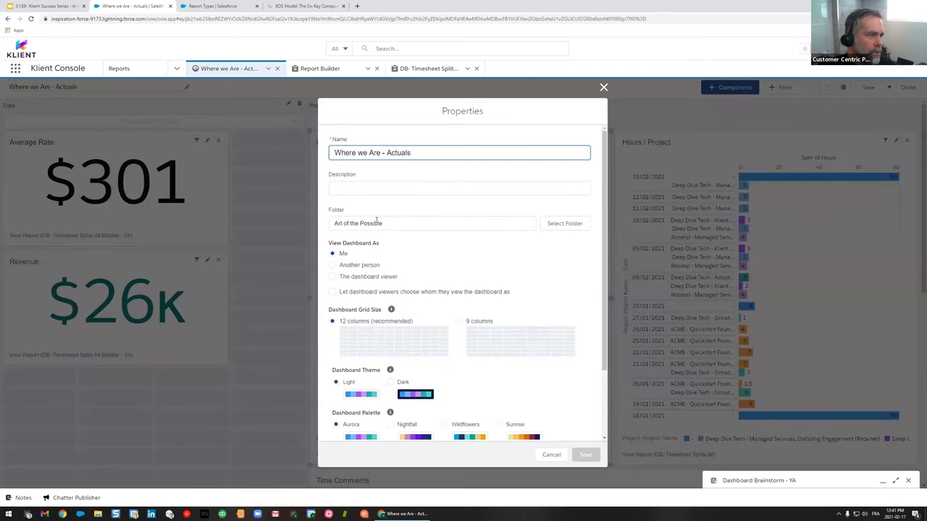
{"action": "scroll", "coordinate": [344, 229], "scroll_direction": "down", "scroll_amount": 1}
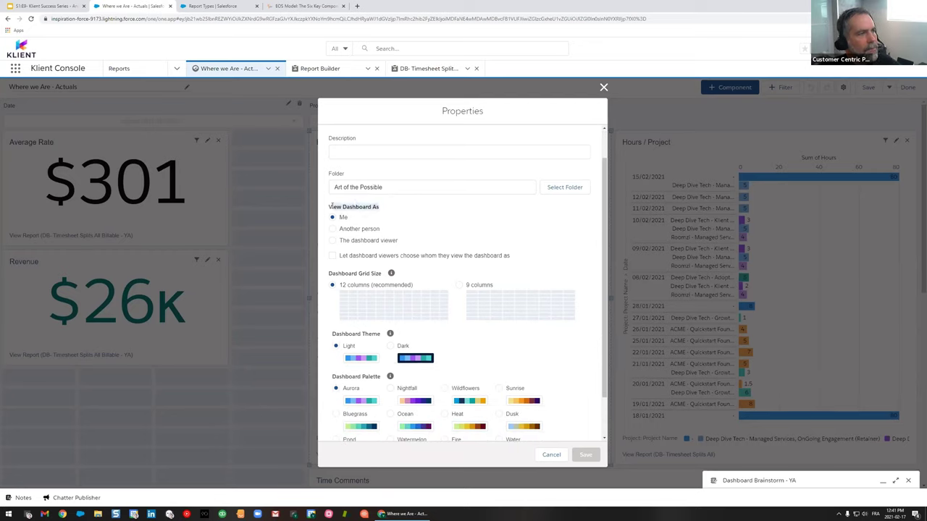
{"action": "left_click", "coordinate": [412, 218]}
{"action": "left_click", "coordinate": [332, 217]}
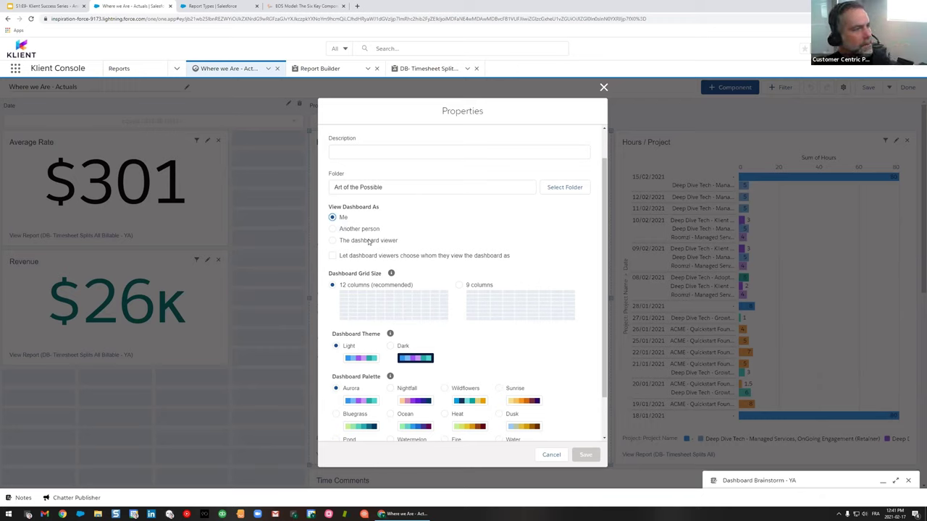
{"action": "left_click", "coordinate": [362, 230]}
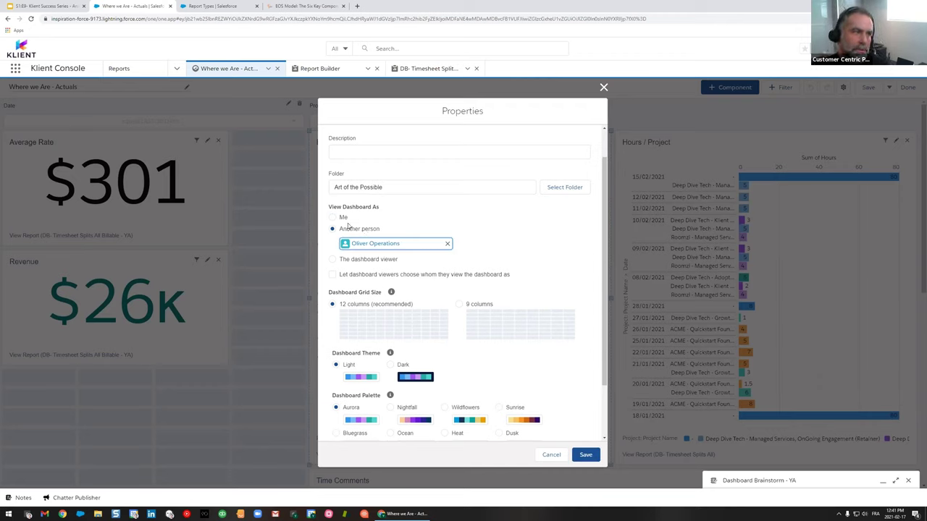
{"action": "left_click", "coordinate": [378, 258]}
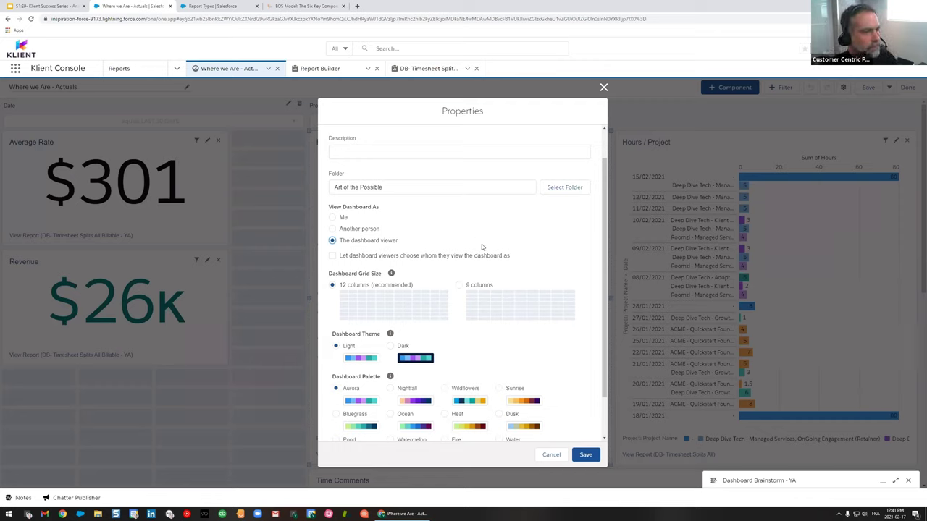
{"action": "left_click", "coordinate": [404, 257]}
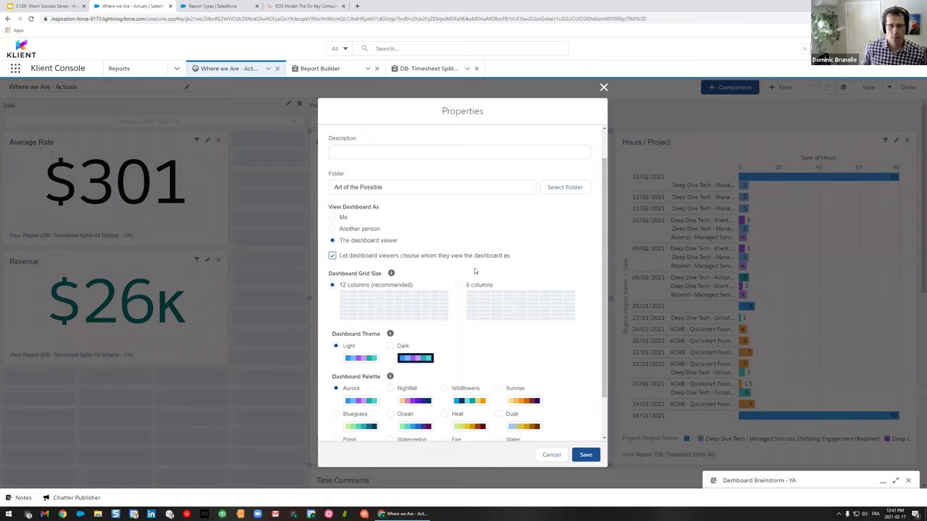
{"action": "left_click", "coordinate": [556, 460]}
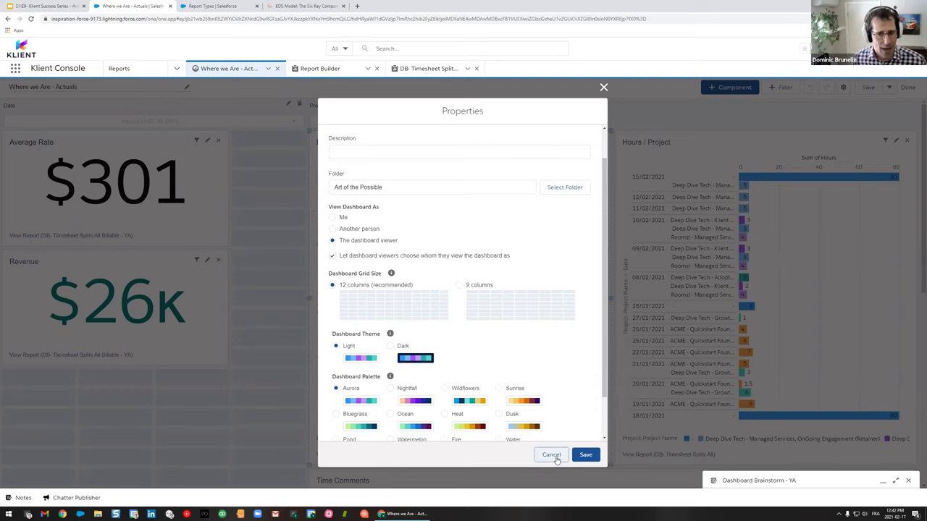
{"action": "left_click", "coordinate": [551, 455]}
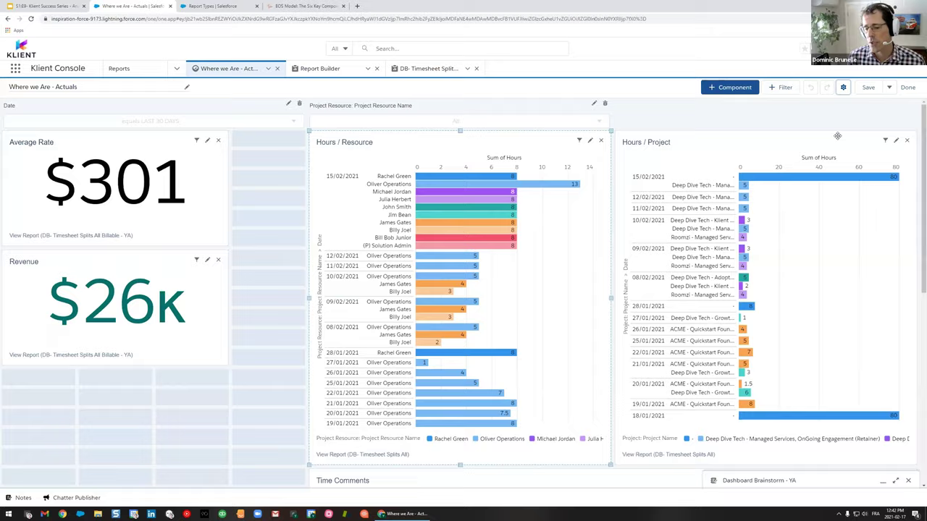
Look over the dashboard's components and leave edit mode.
{"action": "scroll", "coordinate": [792, 208], "scroll_direction": "down", "scroll_amount": 3}
{"action": "scroll", "coordinate": [792, 207], "scroll_direction": "down", "scroll_amount": 3}
{"action": "scroll", "coordinate": [791, 207], "scroll_direction": "up", "scroll_amount": 5}
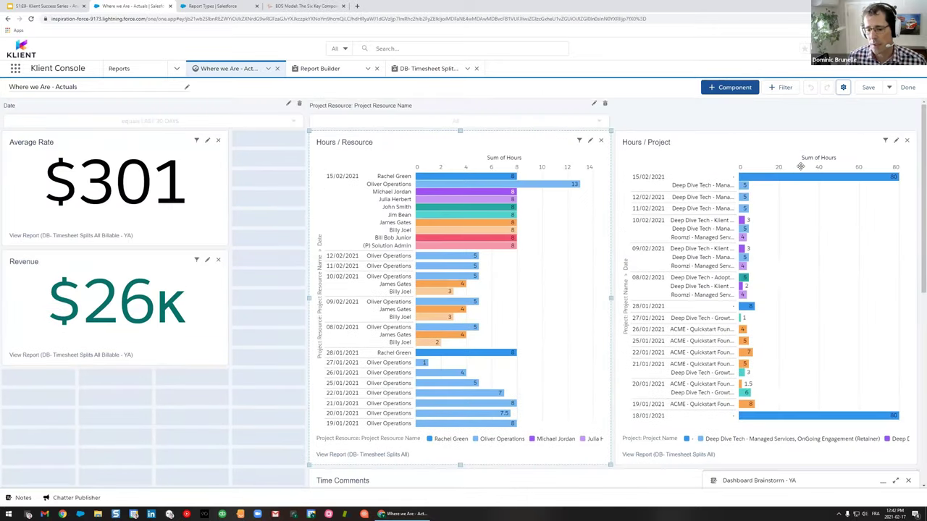
{"action": "left_click", "coordinate": [907, 89]}
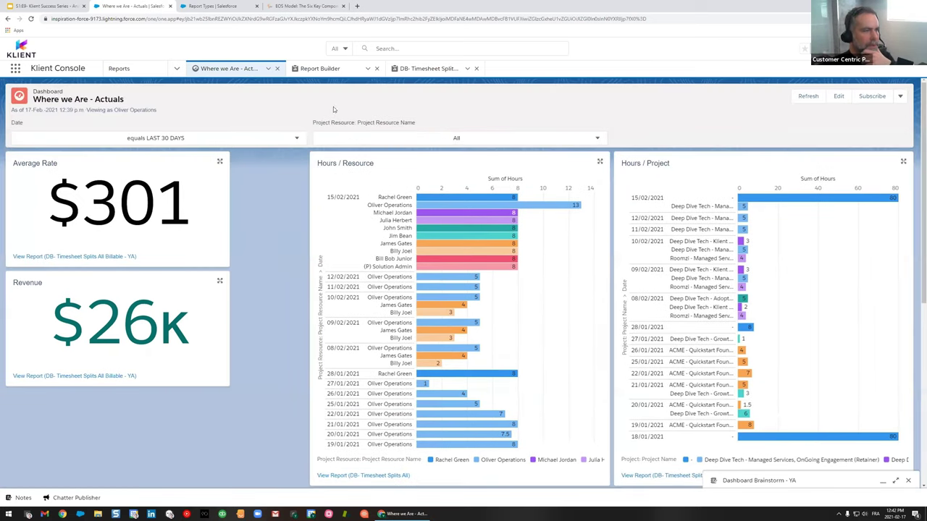
View the filters of the source report behind the Hours / Resource chart and return to the dashboard.
{"action": "scroll", "coordinate": [391, 341], "scroll_direction": "down", "scroll_amount": 2}
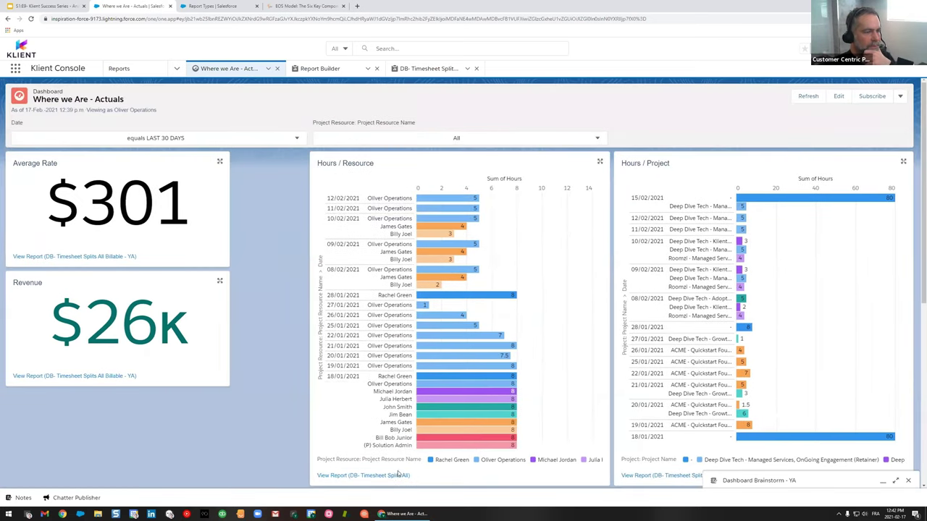
{"action": "left_click", "coordinate": [378, 477]}
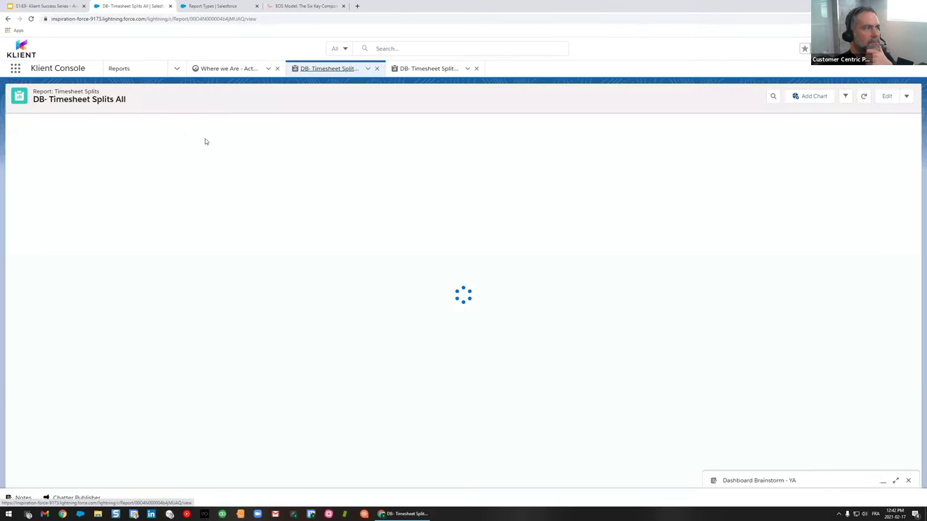
{"action": "left_click", "coordinate": [845, 97]}
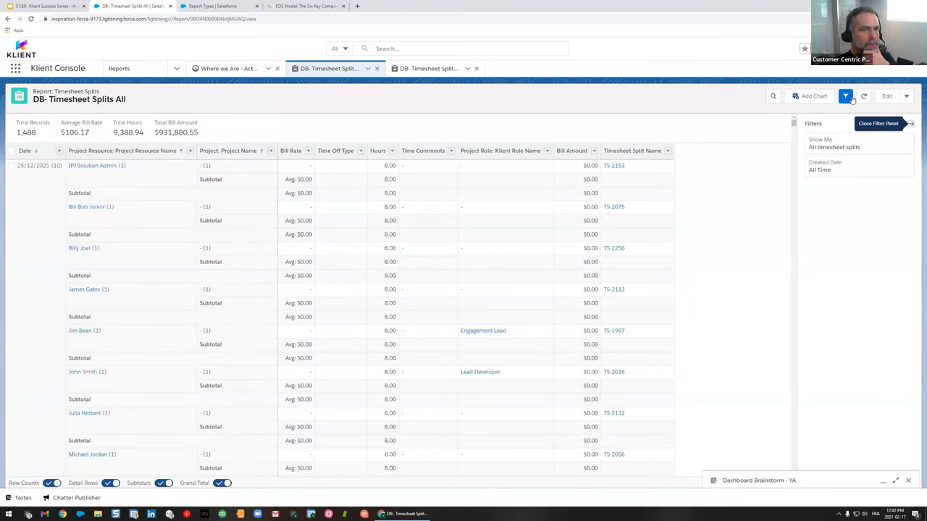
{"action": "left_click", "coordinate": [229, 68]}
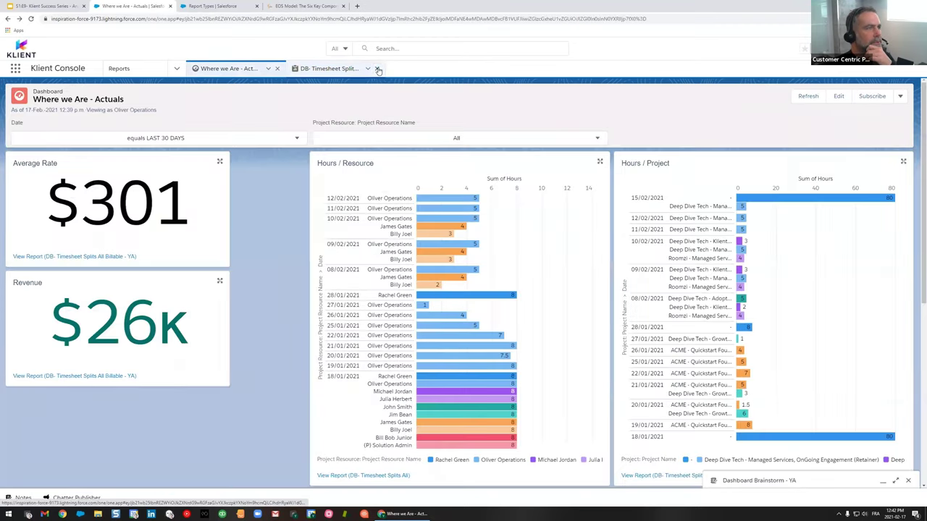
Check the options of the dashboard's Date and resource filters, and compare them with the filters in the Hours / Resource source report.
{"action": "left_click", "coordinate": [246, 139]}
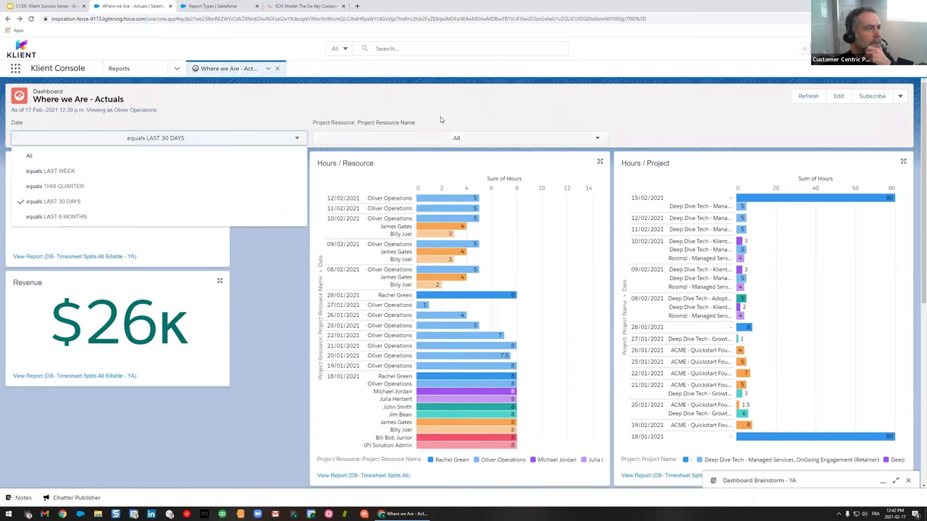
{"action": "left_click", "coordinate": [440, 137]}
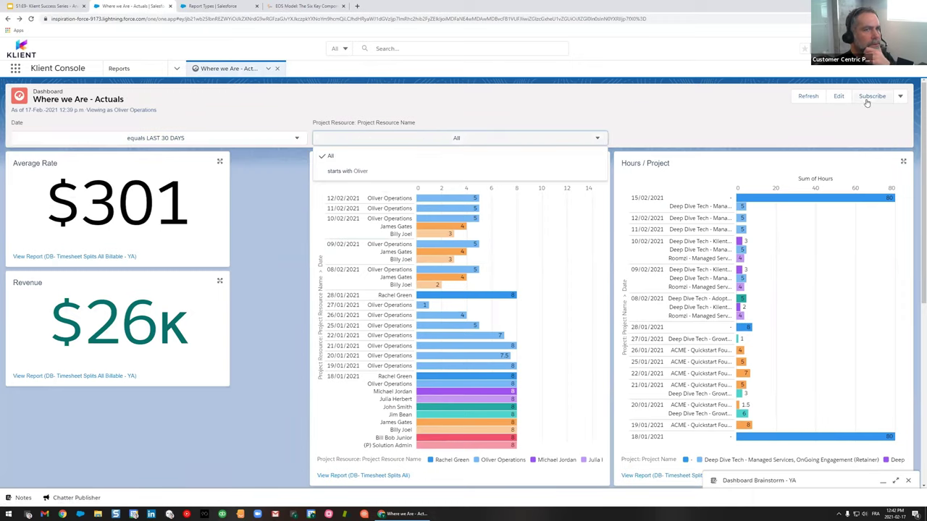
{"action": "left_click", "coordinate": [379, 476]}
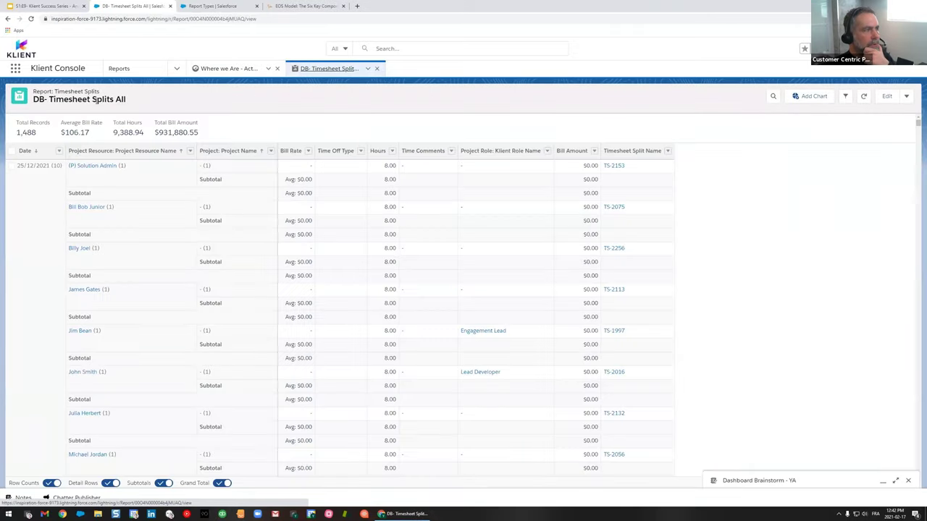
{"action": "left_click", "coordinate": [844, 97]}
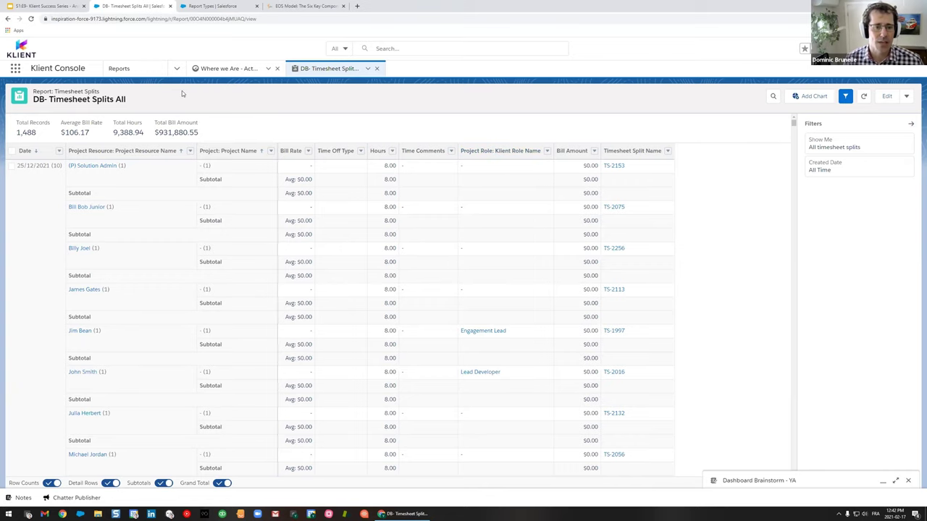
{"action": "left_click", "coordinate": [228, 68]}
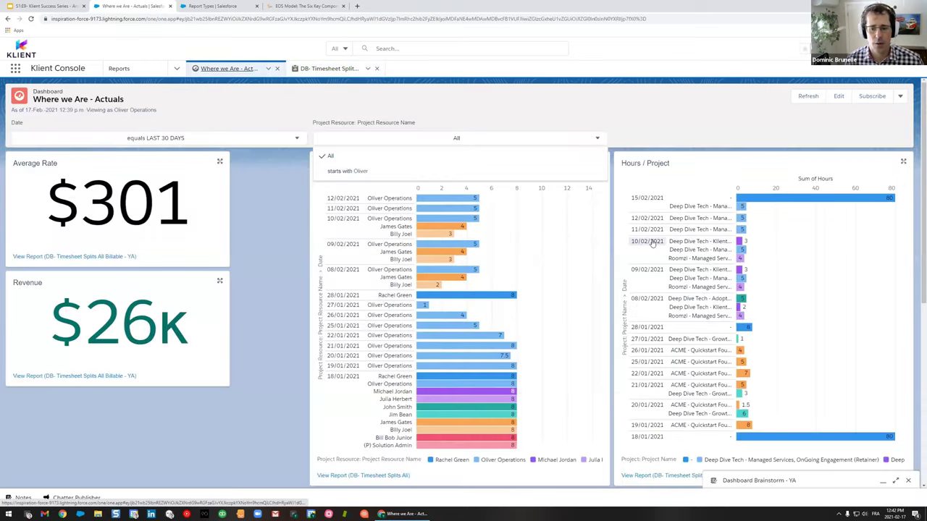
Drill into 10/02/2021 in the Hours / Project chart, examine the report's linked filters, and return to the dashboard, dismissing the subscription settings.
{"action": "left_click", "coordinate": [651, 242]}
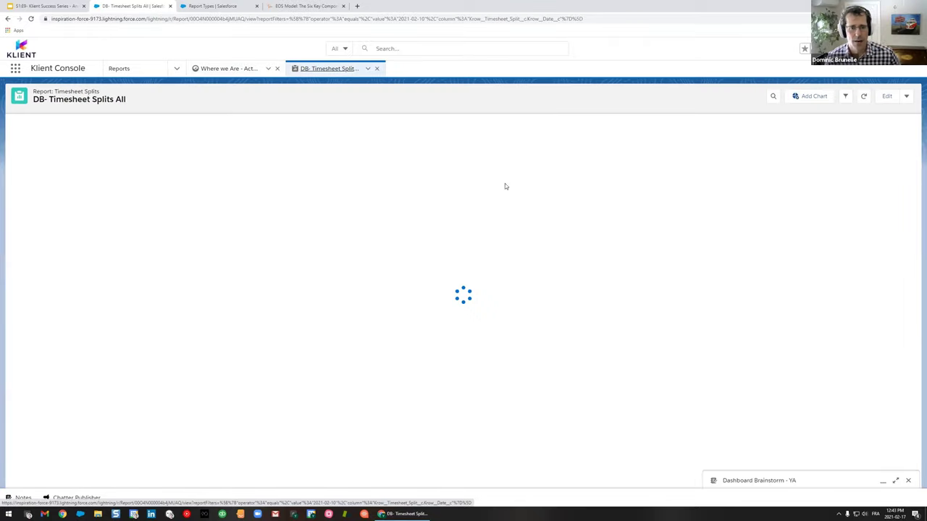
{"action": "left_click", "coordinate": [844, 95]}
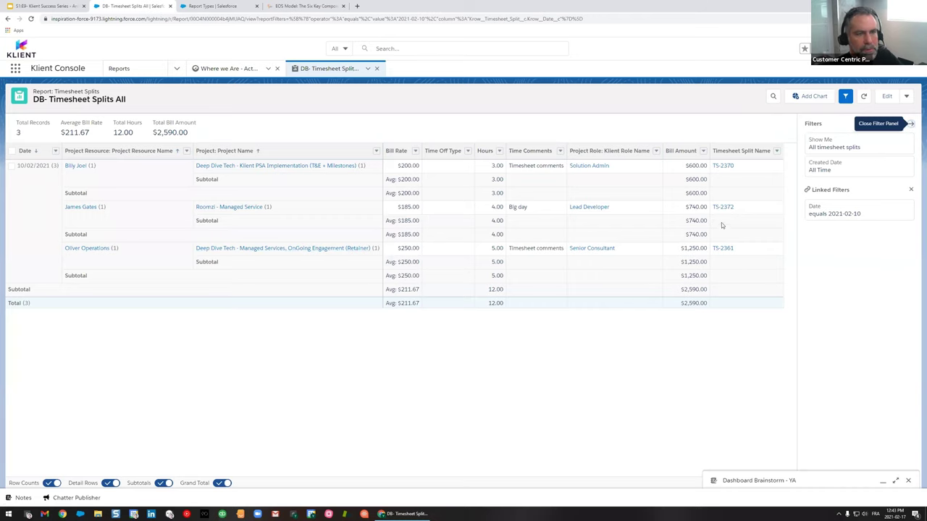
{"action": "left_click", "coordinate": [378, 69]}
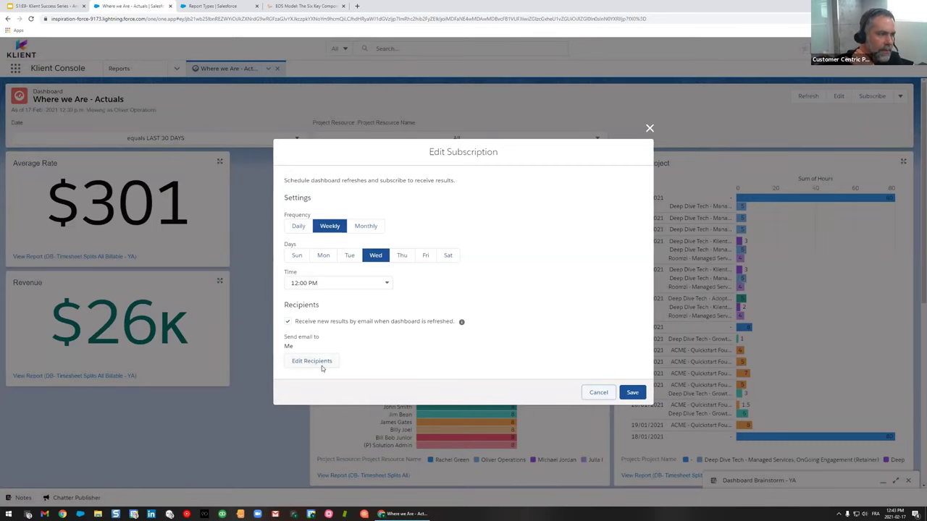
{"action": "left_click", "coordinate": [602, 393]}
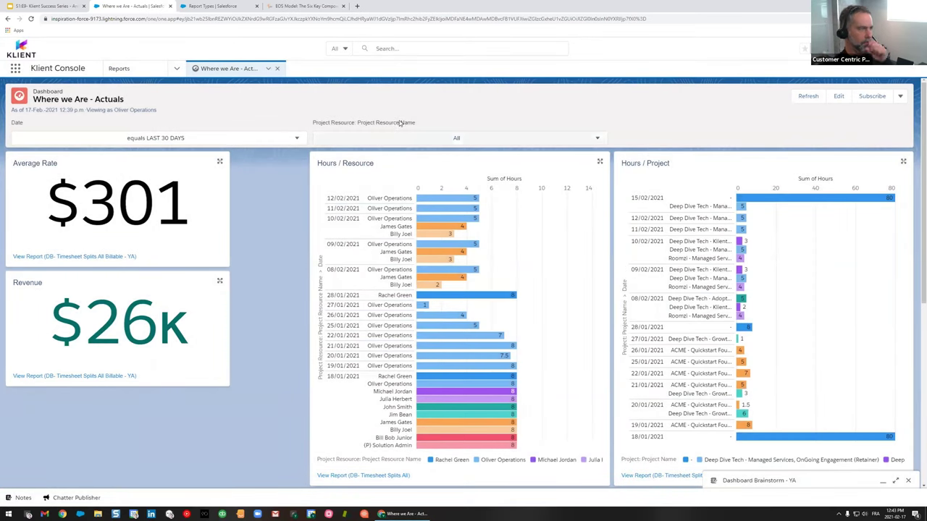
Filter the dashboard by the "starts with" resource first name value and review the Hours / Project chart.
{"action": "left_click", "coordinate": [427, 138]}
{"action": "left_click", "coordinate": [380, 176]}
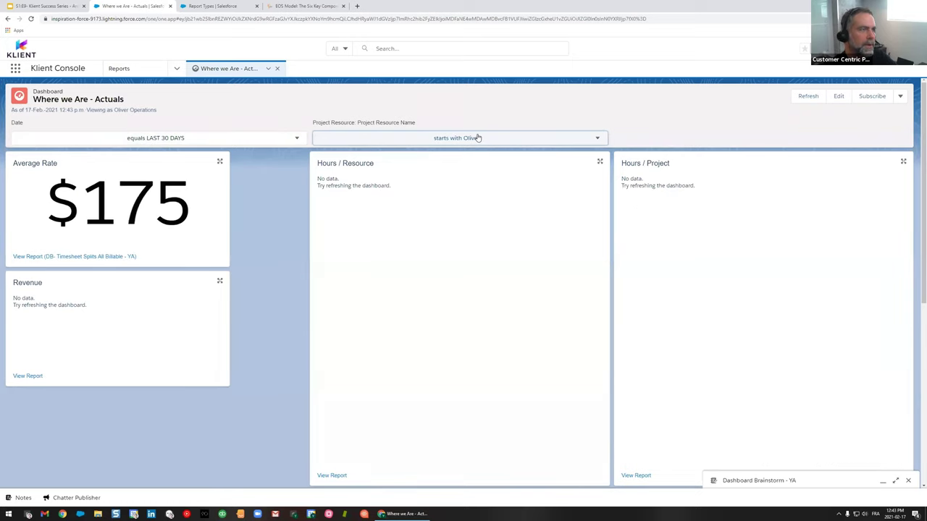
{"action": "scroll", "coordinate": [726, 354], "scroll_direction": "down", "scroll_amount": 10}
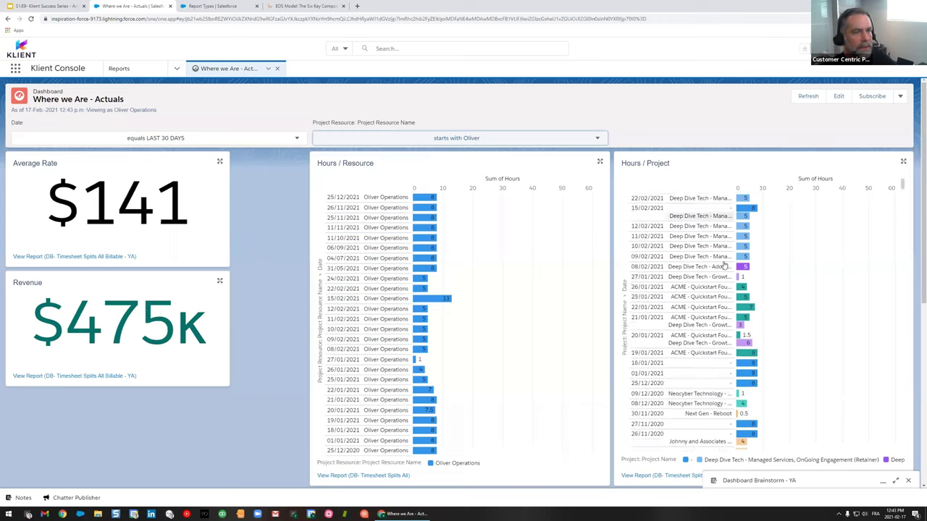
{"action": "scroll", "coordinate": [726, 353], "scroll_direction": "down", "scroll_amount": 2}
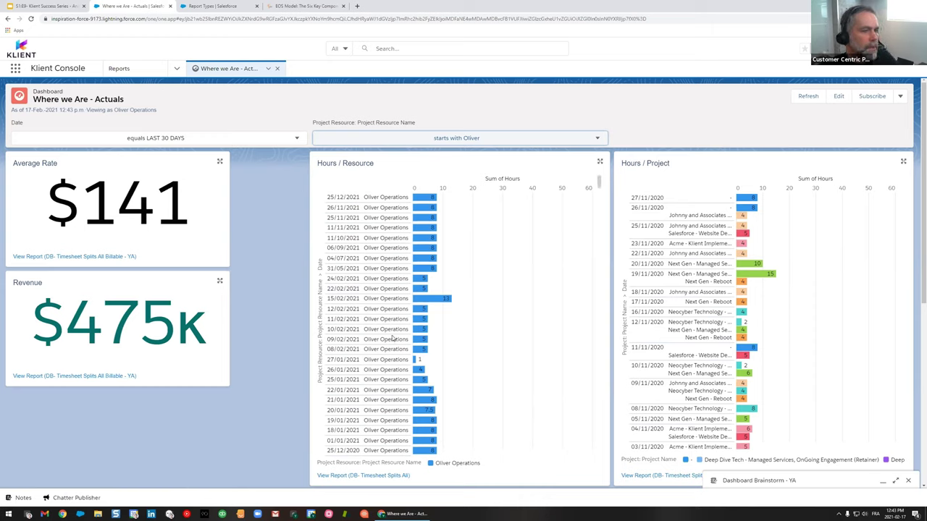
Drill into the 04/07/2021 entry in the Hours / Resource chart and return to the dashboard.
{"action": "left_click", "coordinate": [388, 261]}
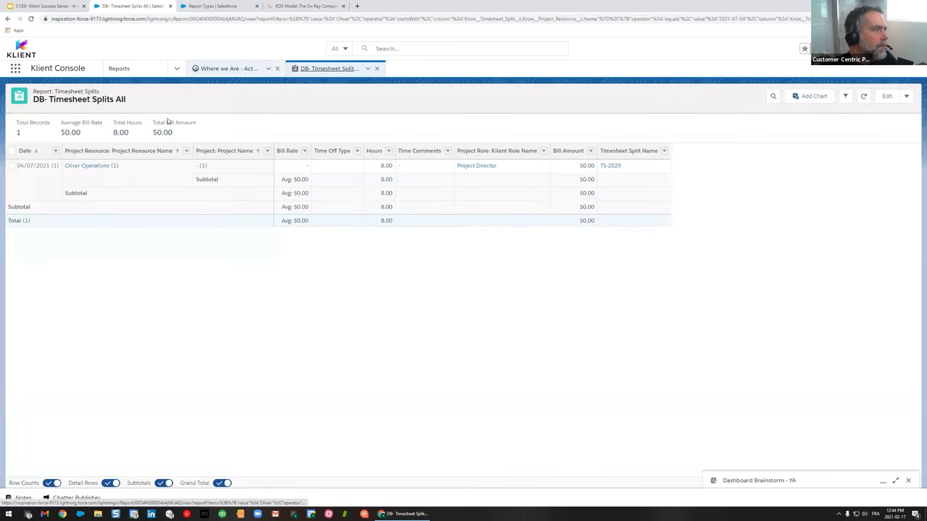
{"action": "left_click", "coordinate": [376, 70]}
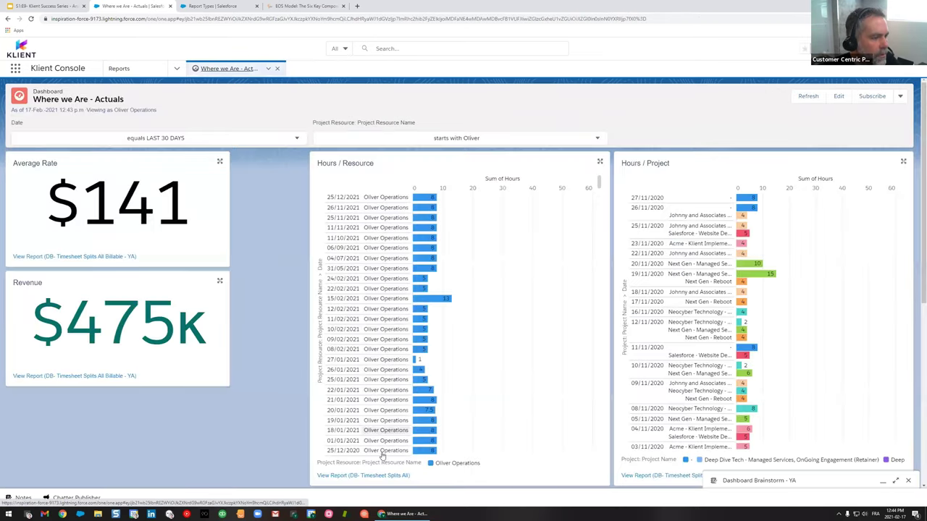
Open the Hours / Resource source report for editing and remove its Project Resource Name filter.
{"action": "left_click", "coordinate": [378, 475]}
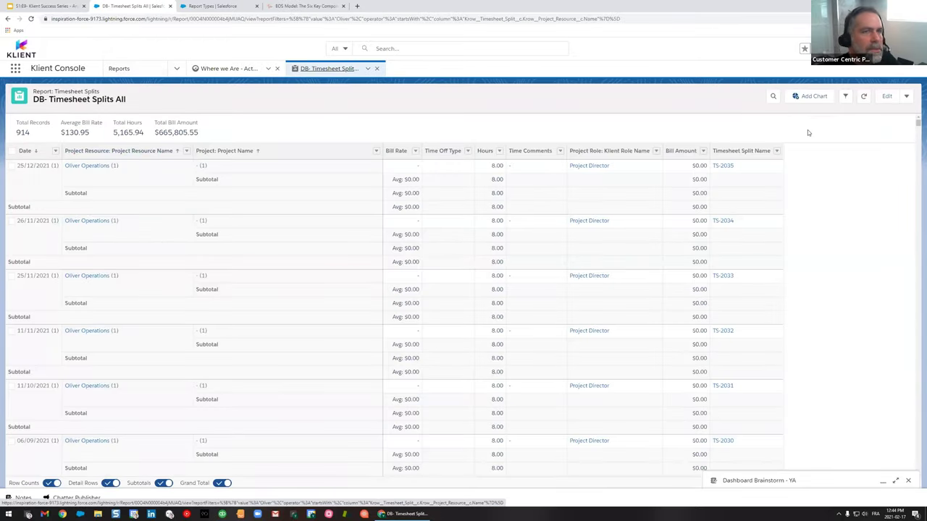
{"action": "left_click", "coordinate": [886, 95]}
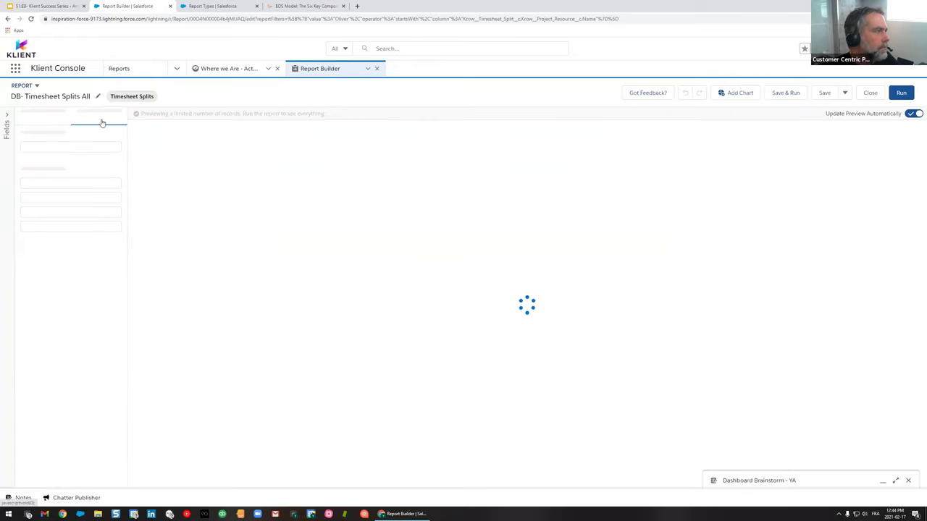
{"action": "left_click", "coordinate": [102, 122]}
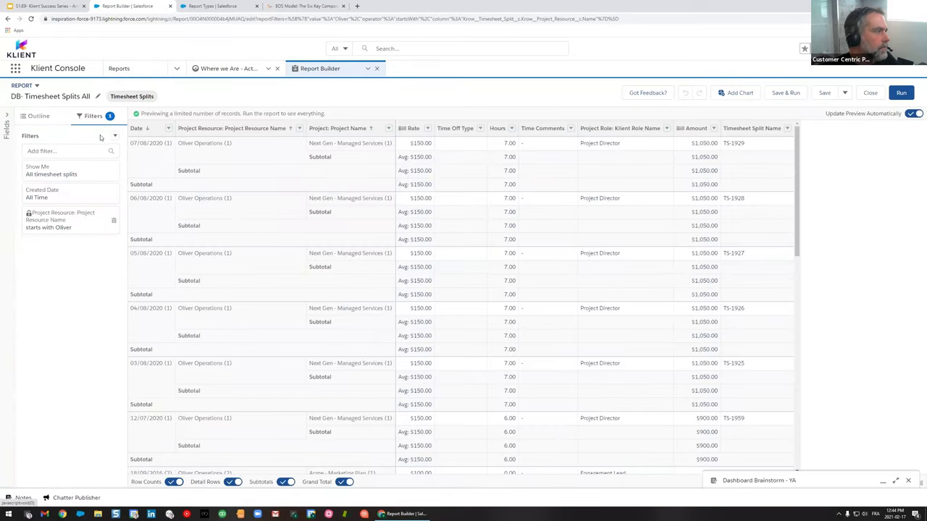
{"action": "left_click", "coordinate": [114, 220]}
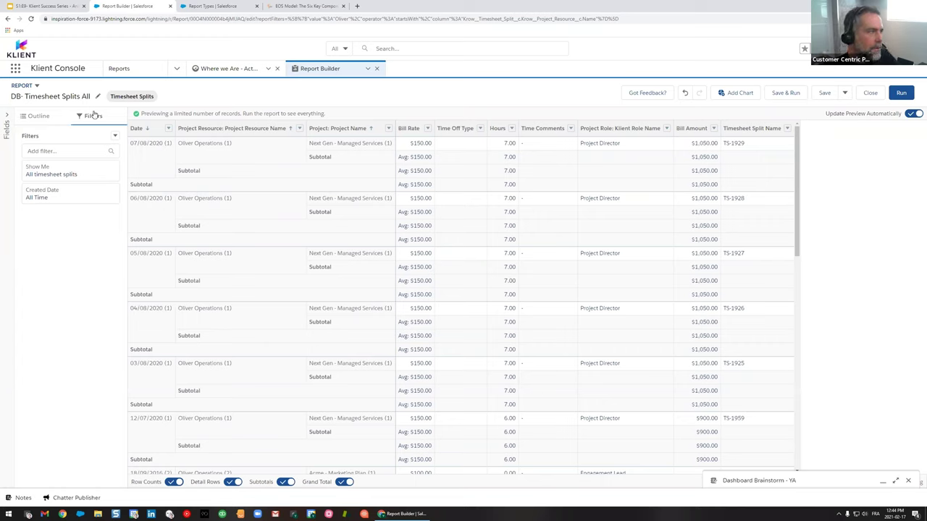
Review the report's groups and columns, and examine the list of fields available for timesheet splits.
{"action": "left_click", "coordinate": [38, 116]}
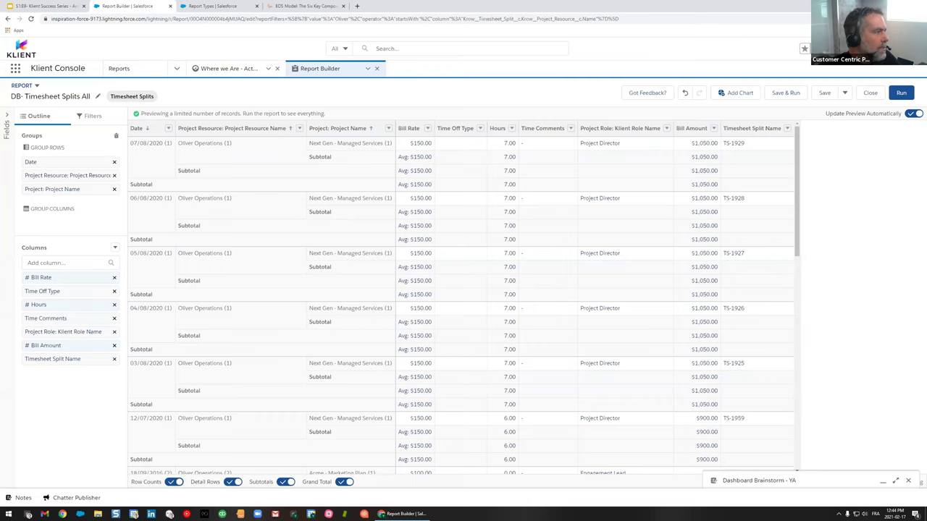
{"action": "left_click", "coordinate": [8, 129]}
{"action": "scroll", "coordinate": [85, 324], "scroll_direction": "down", "scroll_amount": 3}
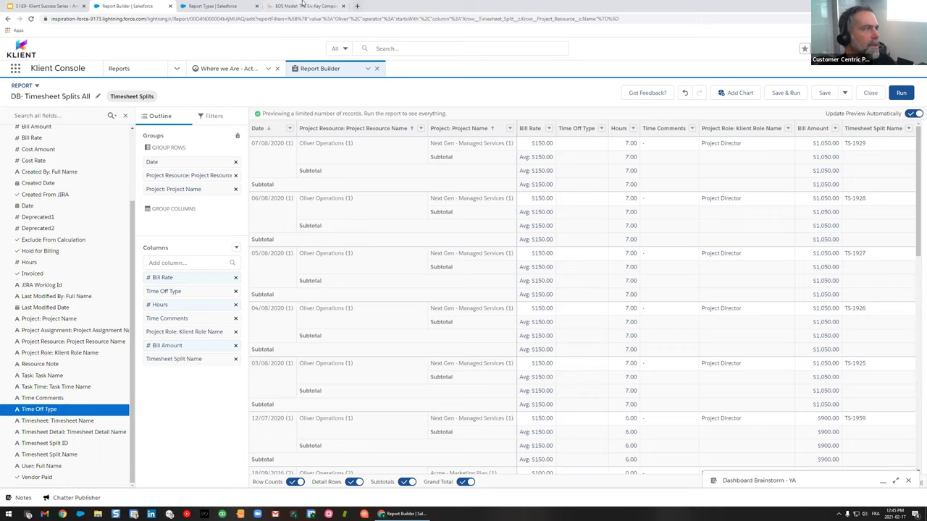
Switch to the Timesheet Splits custom report type in Setup and open its field layout for editing.
{"action": "left_click", "coordinate": [193, 7]}
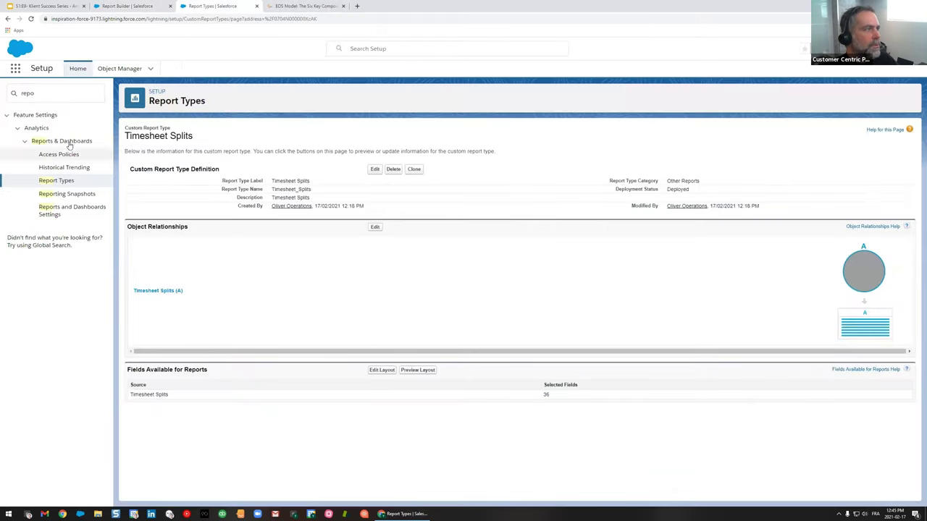
{"action": "left_click", "coordinate": [69, 183]}
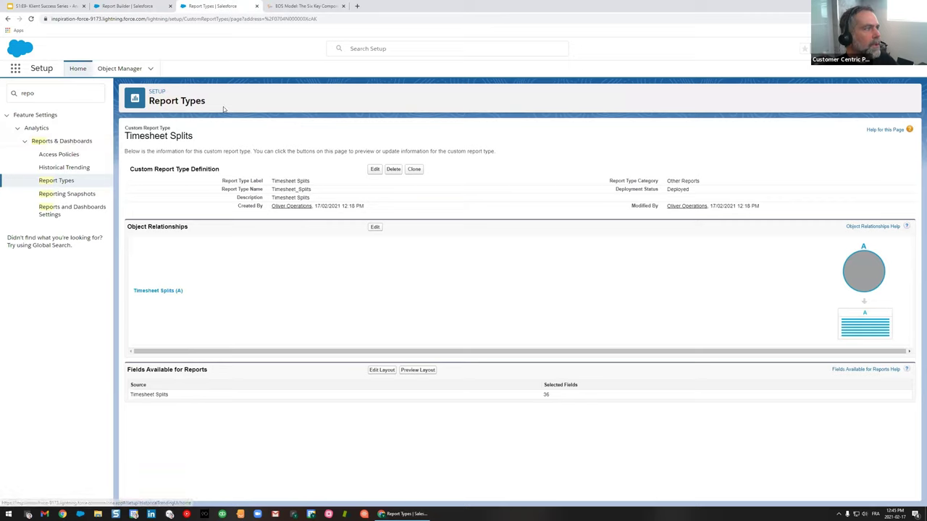
{"action": "left_click_drag", "start_coordinate": [207, 143], "coordinate": [120, 144]}
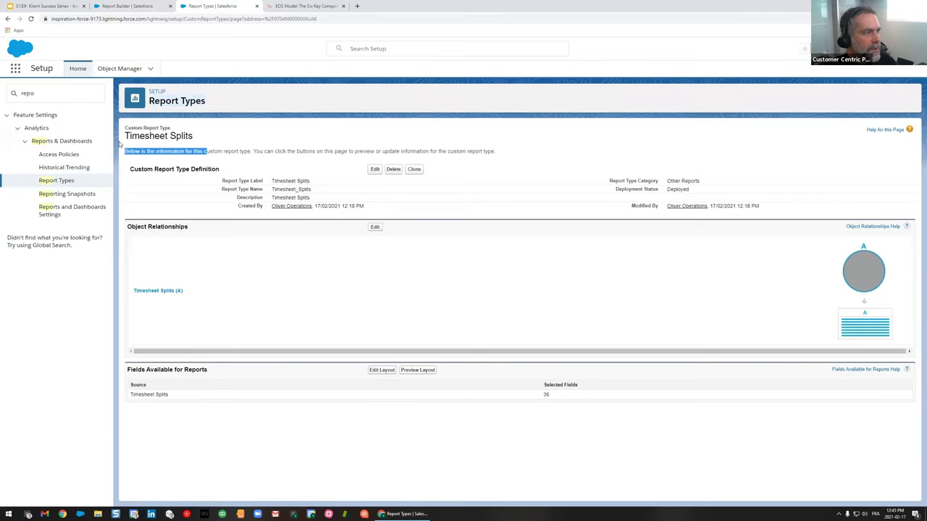
{"action": "left_click", "coordinate": [222, 139]}
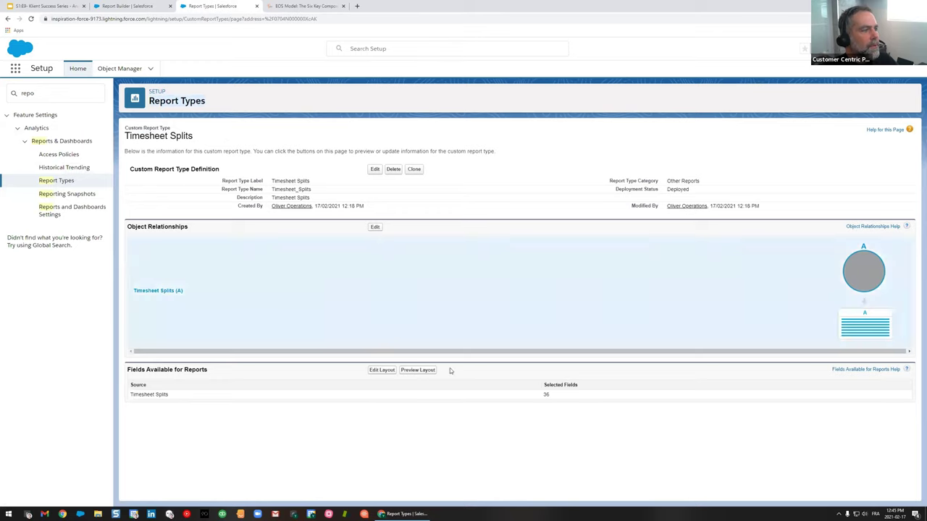
{"action": "left_click", "coordinate": [377, 370]}
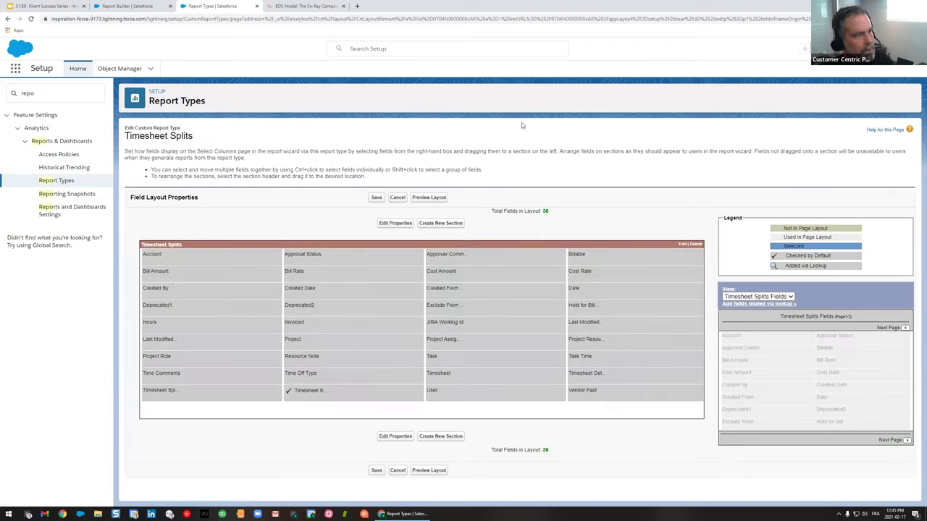
Add the Is From Holidays and Is From PTO fields via the Timesheet Detail lookup and save the report type layout.
{"action": "left_click", "coordinate": [789, 304]}
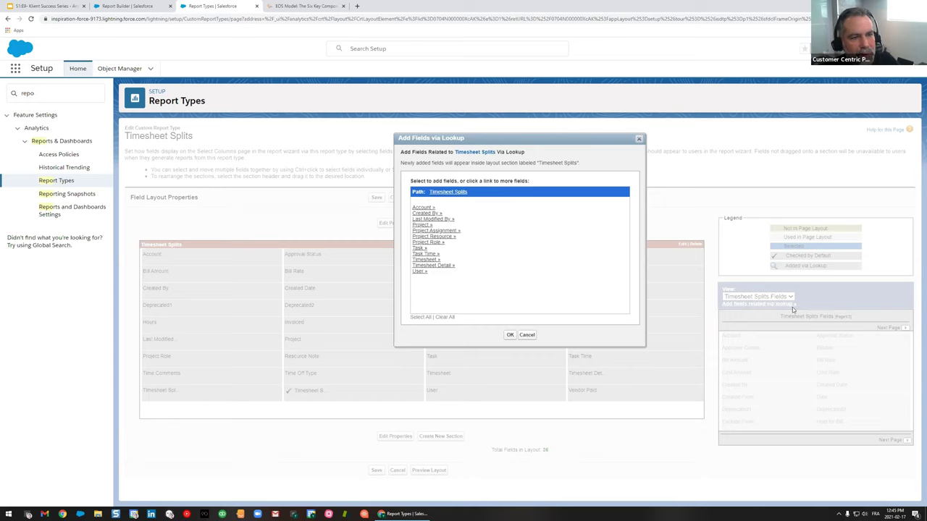
{"action": "left_click", "coordinate": [434, 266]}
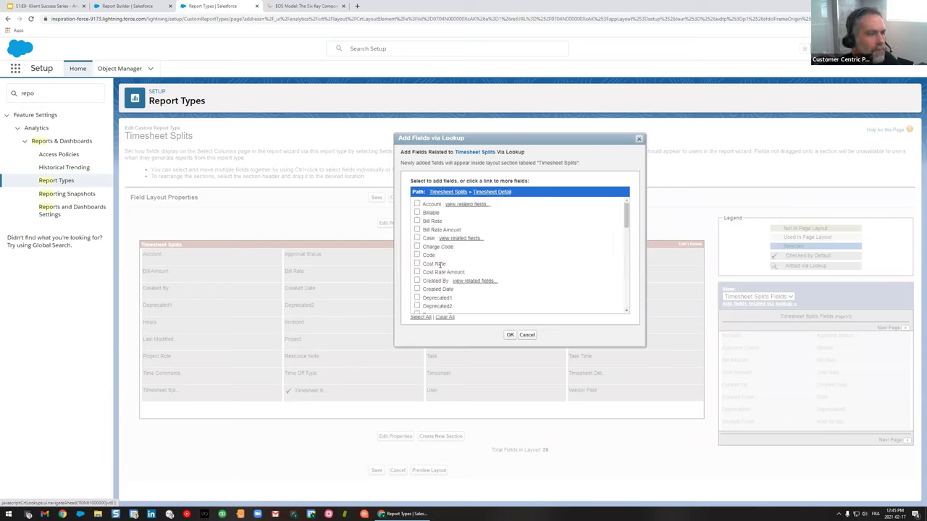
{"action": "scroll", "coordinate": [451, 237], "scroll_direction": "down", "scroll_amount": 3}
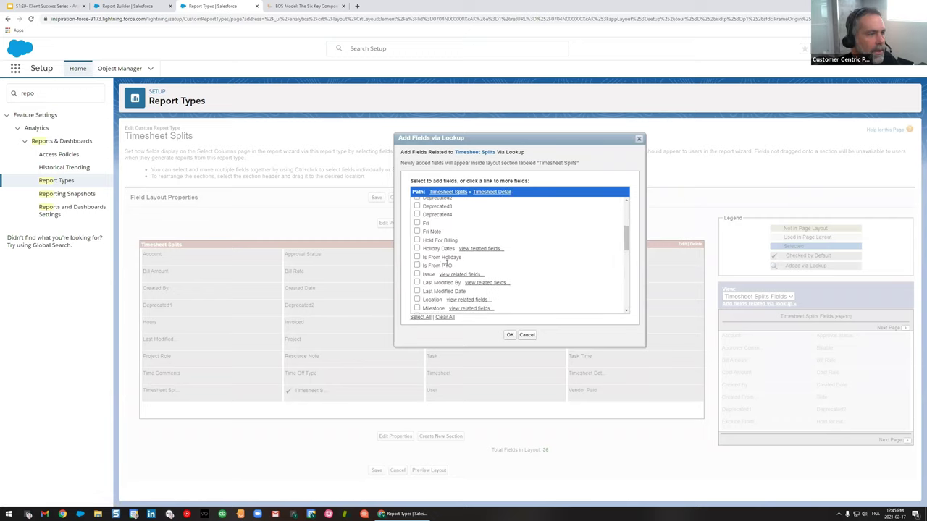
{"action": "left_click", "coordinate": [416, 266]}
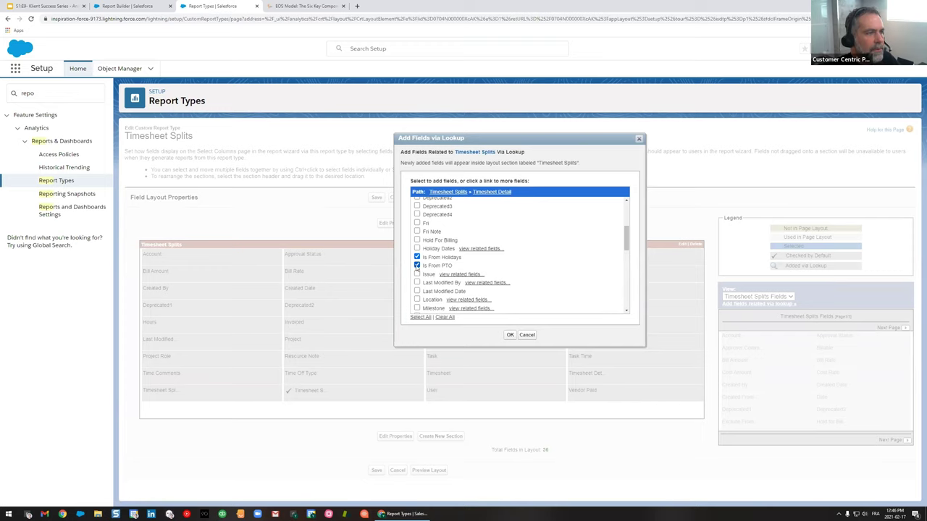
{"action": "left_click", "coordinate": [509, 335]}
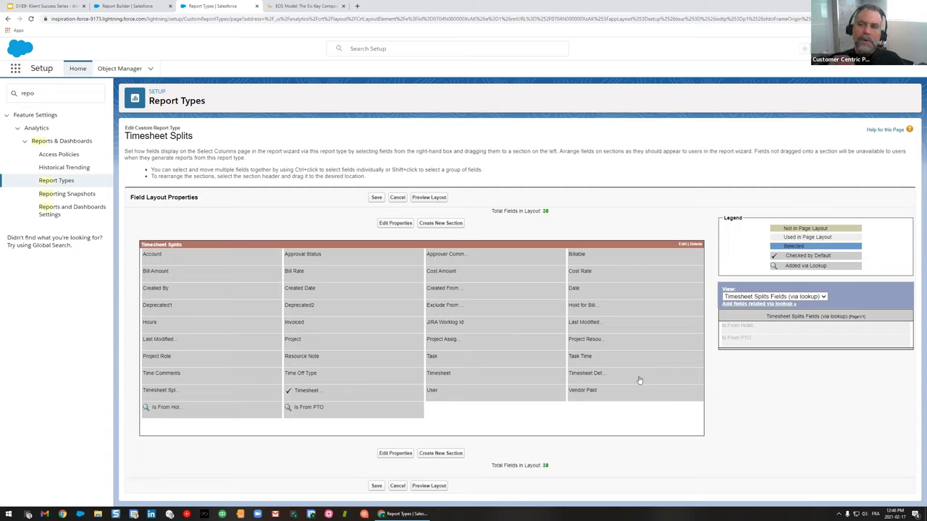
{"action": "mouse_move", "coordinate": [640, 380]}
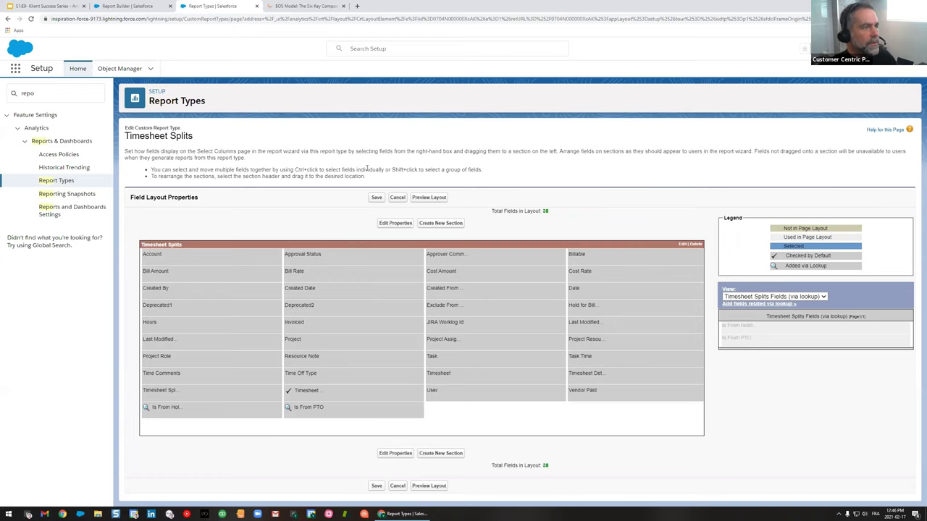
{"action": "left_click", "coordinate": [378, 197]}
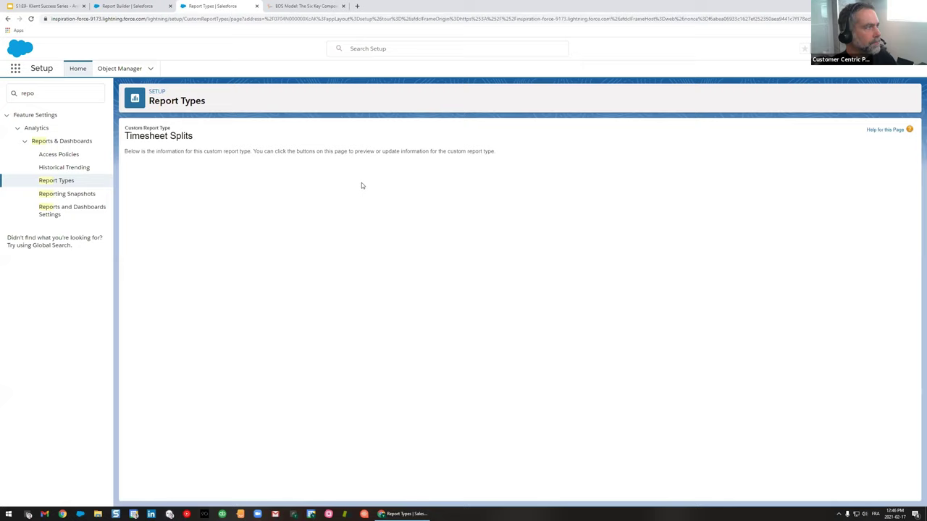
Reload the DB- Timesheet Splits All report in the builder and add a locked filter for Timesheet Detail: Is From Holidays equals False.
{"action": "left_click", "coordinate": [127, 6]}
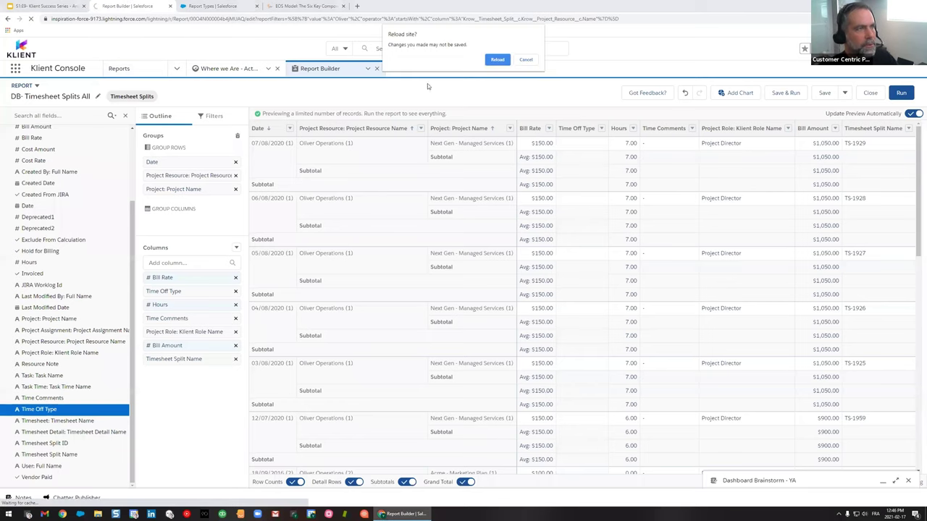
{"action": "left_click", "coordinate": [496, 59]}
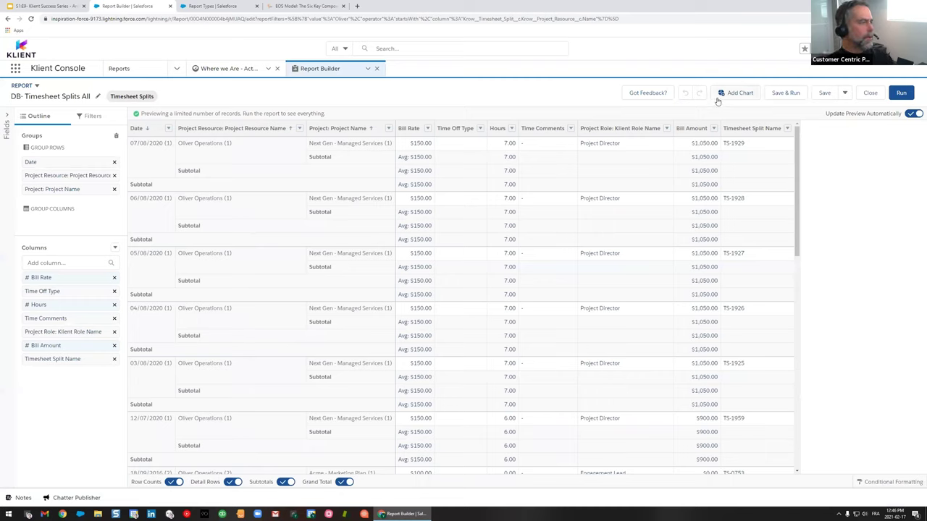
{"action": "left_click", "coordinate": [93, 116]}
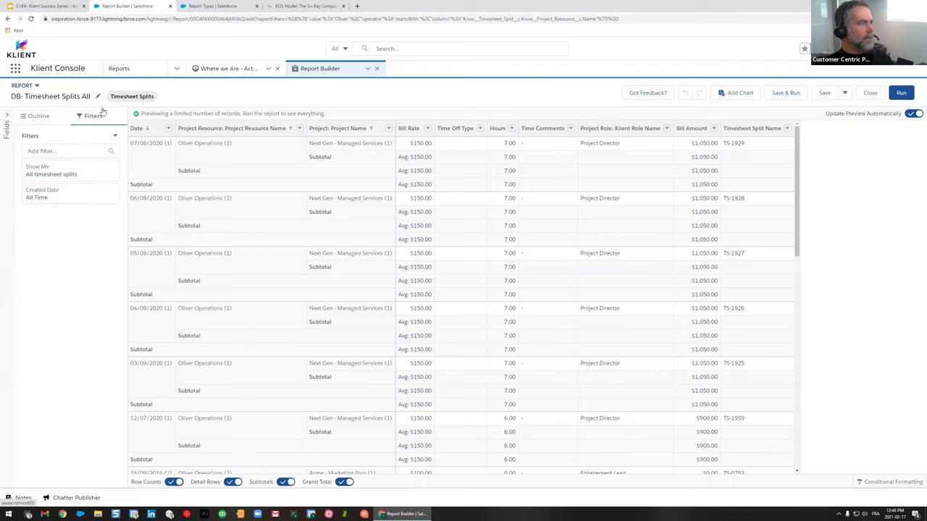
{"action": "left_click", "coordinate": [61, 151]}
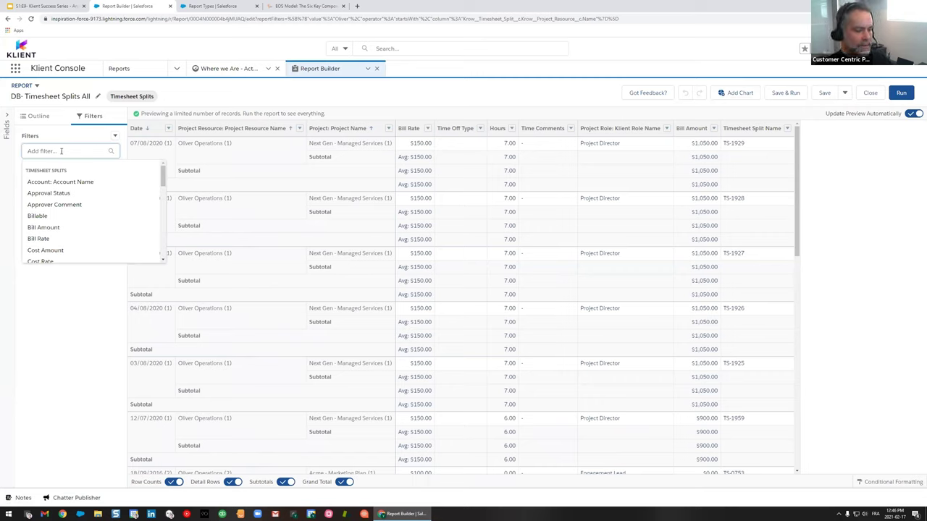
{"action": "type", "text": "is"}
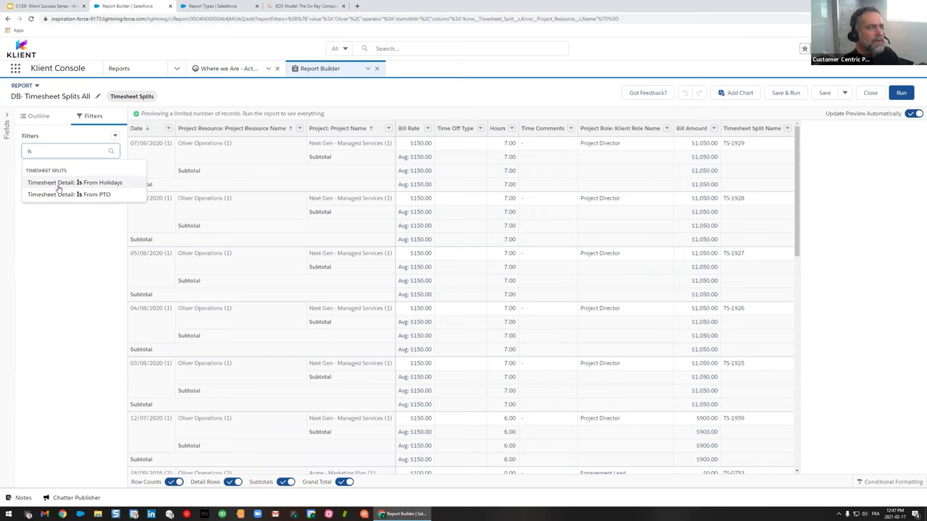
{"action": "left_click", "coordinate": [111, 187]}
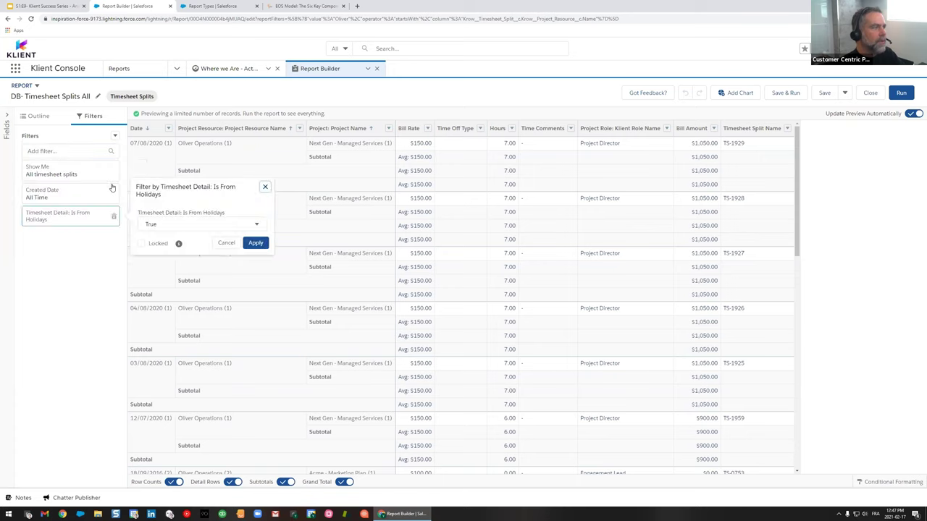
{"action": "left_click", "coordinate": [176, 228]}
{"action": "left_click", "coordinate": [160, 257]}
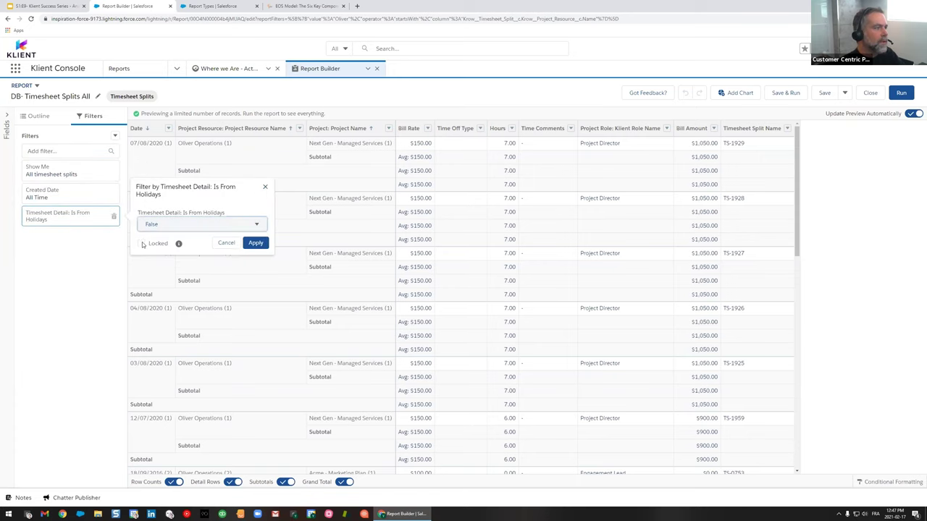
{"action": "left_click", "coordinate": [255, 244]}
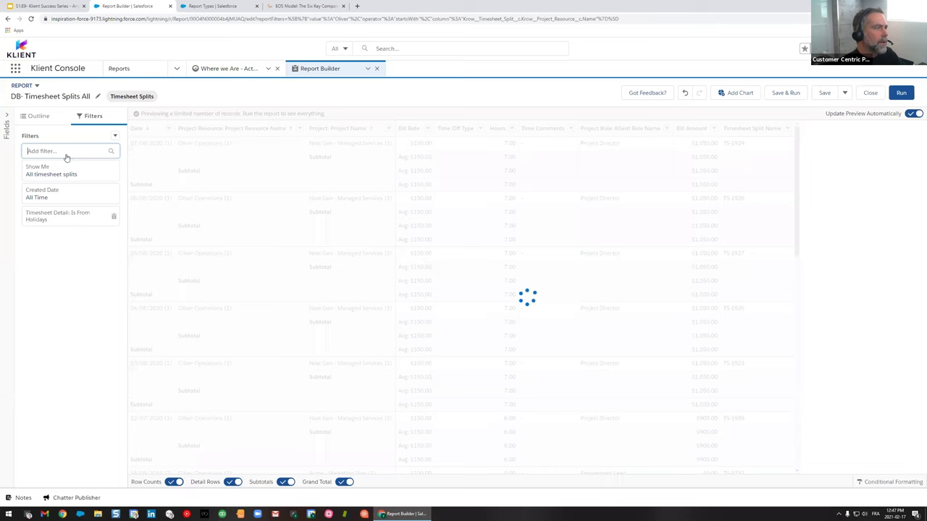
Add a locked report filter for Timesheet Detail: Is From PTO equals False.
{"action": "type", "text": "is"}
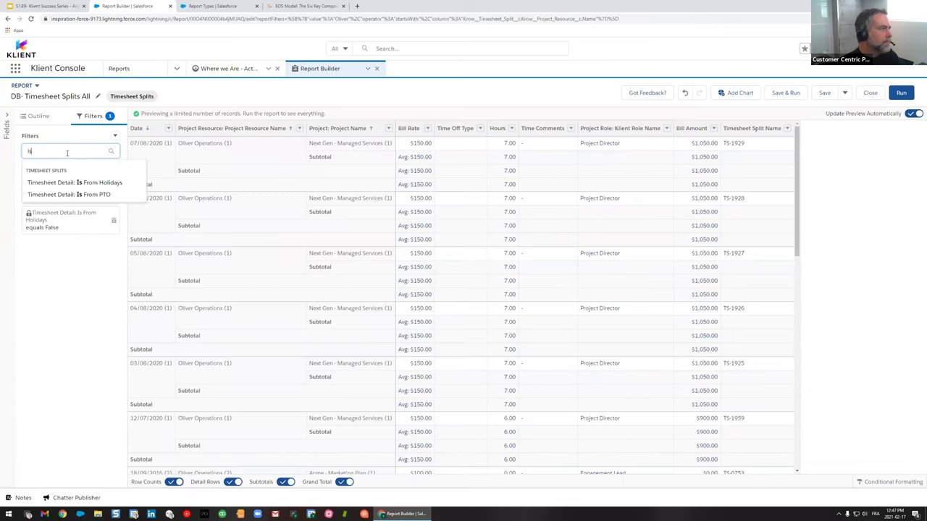
{"action": "left_click", "coordinate": [68, 194]}
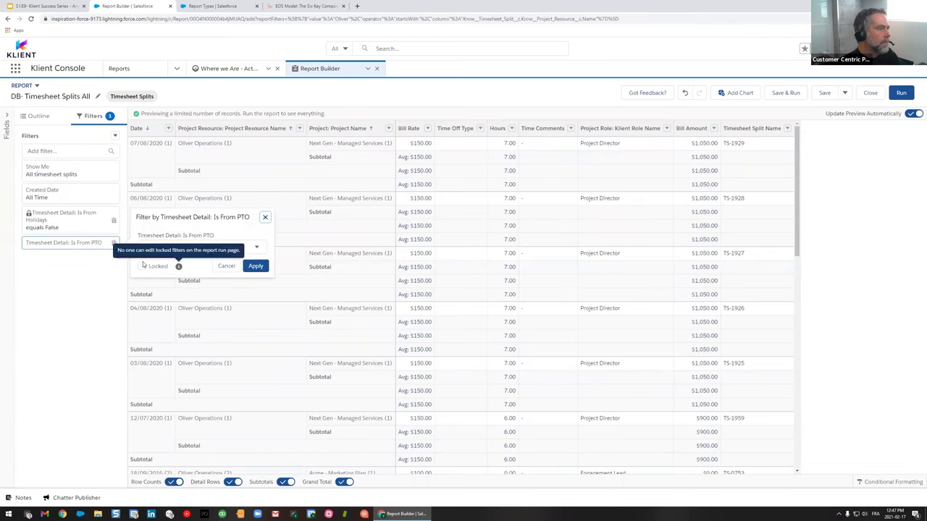
{"action": "left_click", "coordinate": [156, 248]}
{"action": "left_click", "coordinate": [166, 279]}
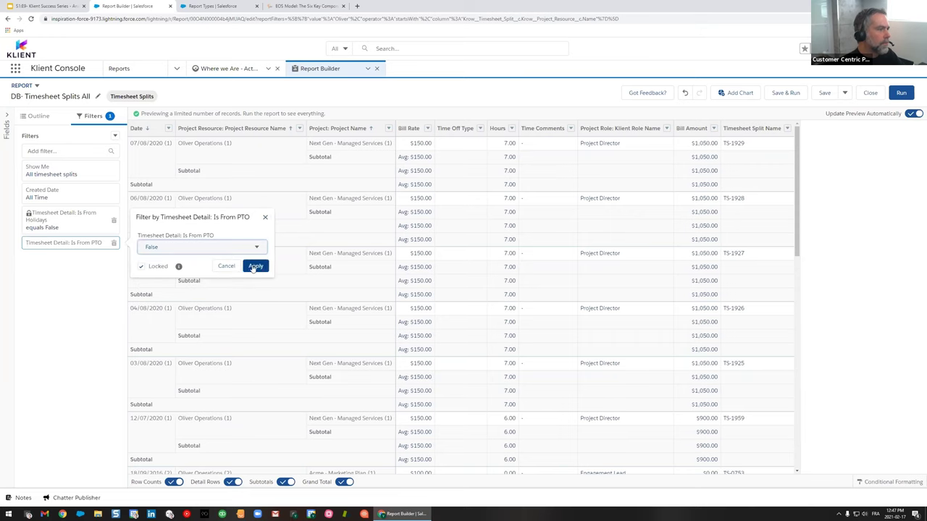
{"action": "left_click", "coordinate": [259, 266]}
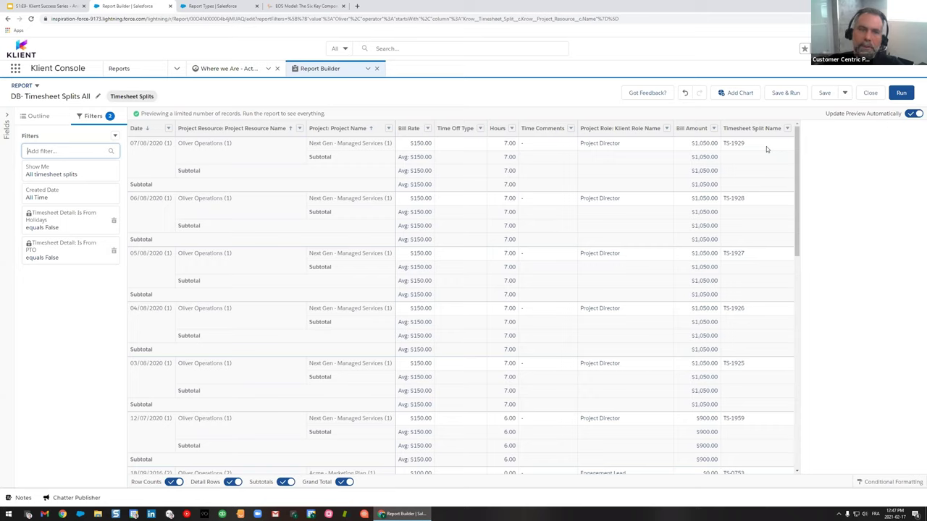
Save and run the report, return to the Where we Are - Actuals dashboard and close its edit mode.
{"action": "left_click", "coordinate": [797, 95]}
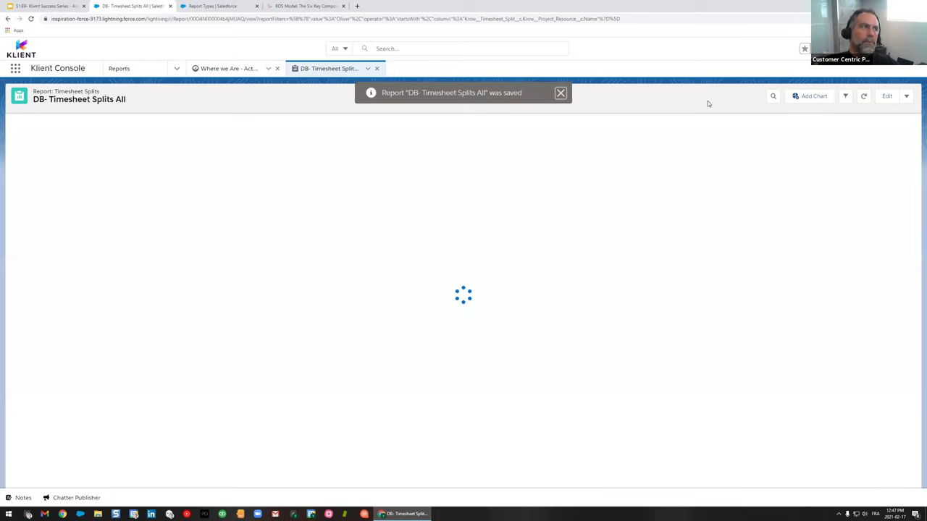
{"action": "left_click", "coordinate": [215, 71]}
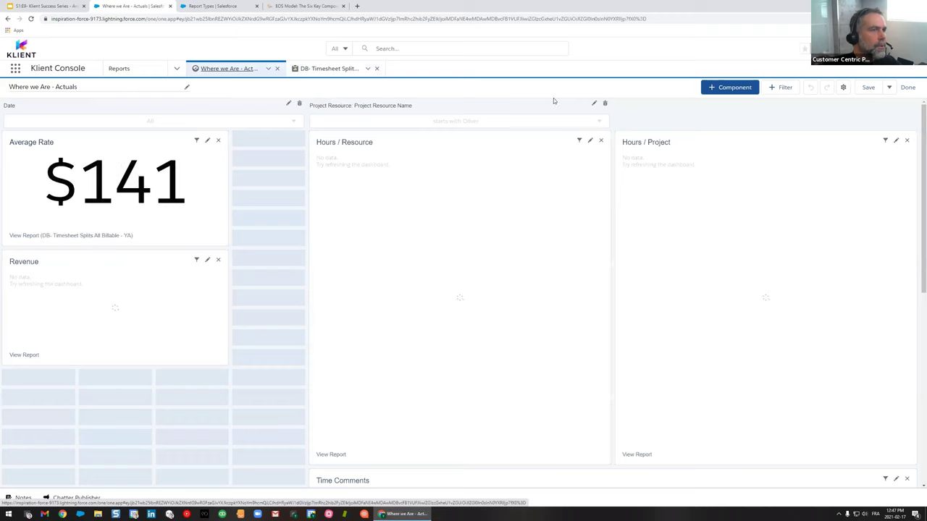
{"action": "left_click", "coordinate": [906, 88]}
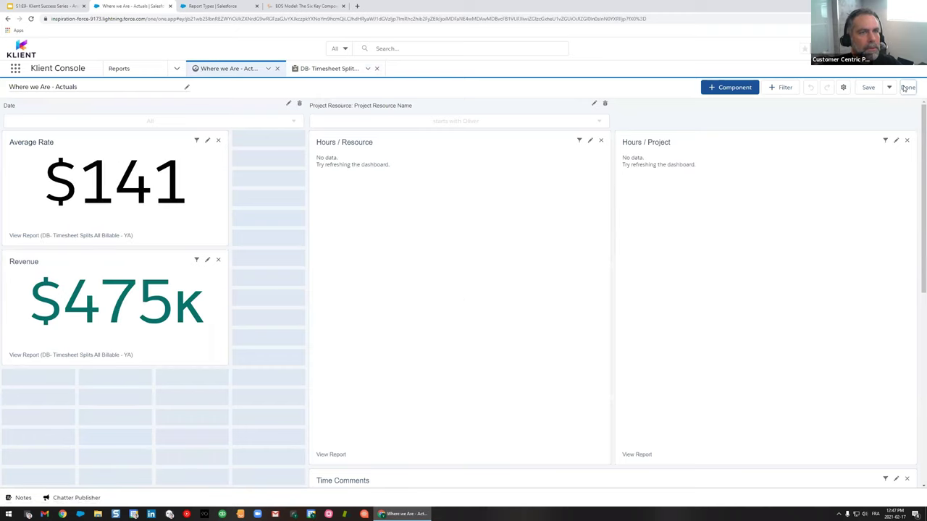
Set the dashboard's Project Resource Name filter to All and switch to the open DB- Timesheet Splits All report.
{"action": "left_click", "coordinate": [497, 138]}
{"action": "left_click", "coordinate": [411, 153]}
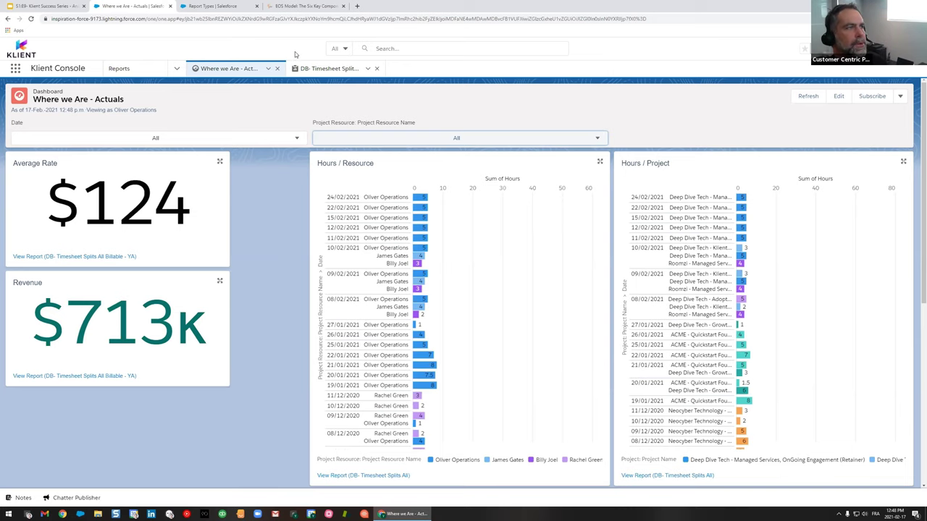
{"action": "left_click", "coordinate": [327, 68]}
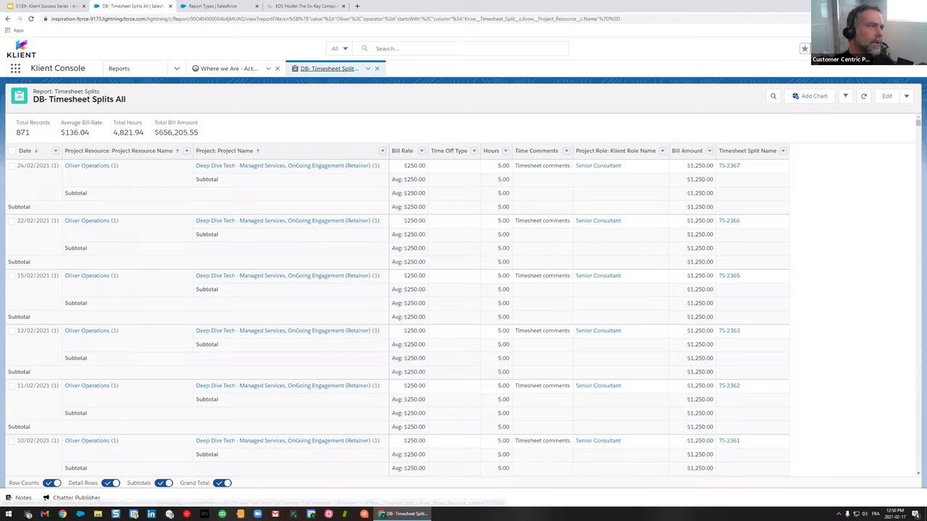
Search Google Images for "agile burndown chart" in a new browser tab, view the eLearning Industry sample chart, and close the tab.
{"action": "left_click", "coordinate": [356, 8]}
{"action": "type", "text": "agile burn"}
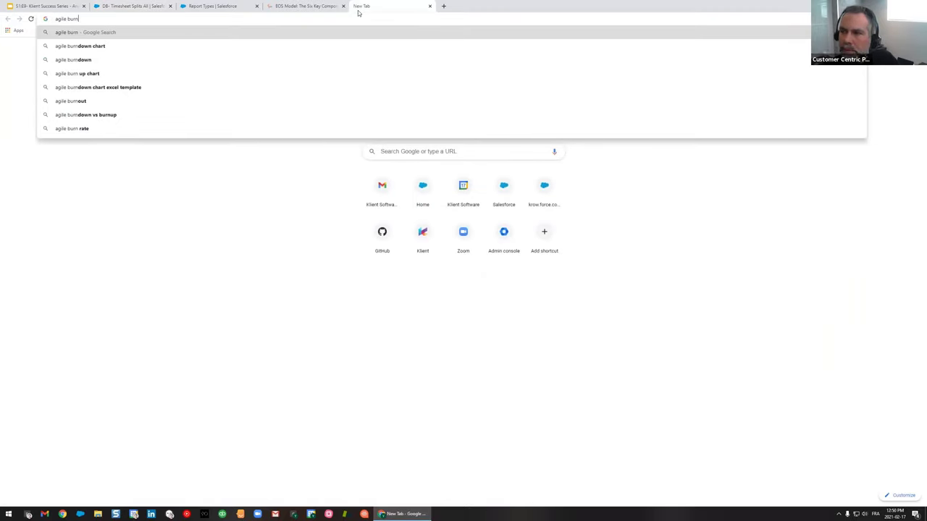
{"action": "key", "text": "Down"}
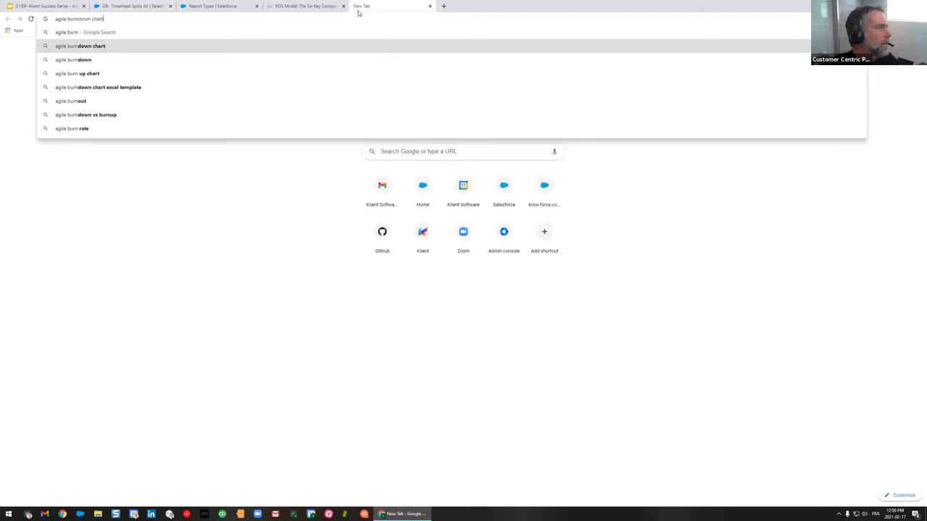
{"action": "key", "text": "Return"}
{"action": "left_click", "coordinate": [156, 97]}
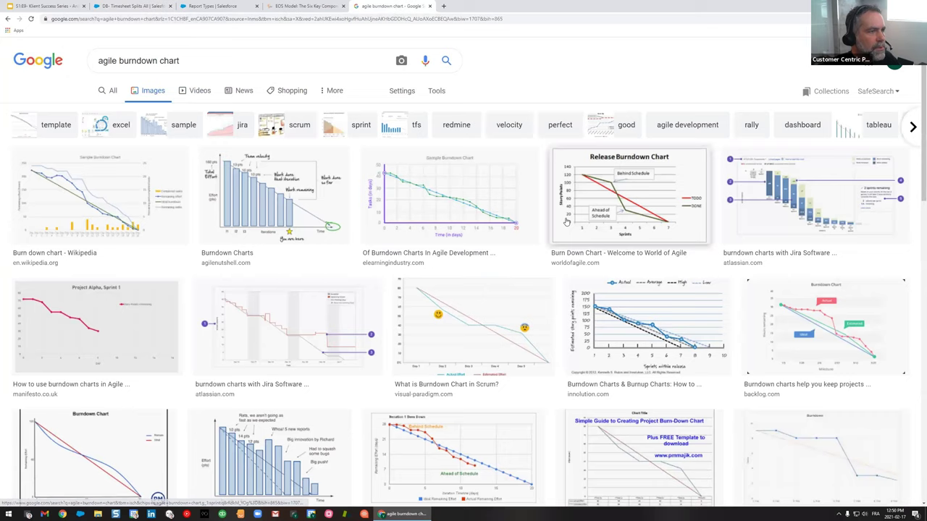
{"action": "left_click", "coordinate": [472, 217]}
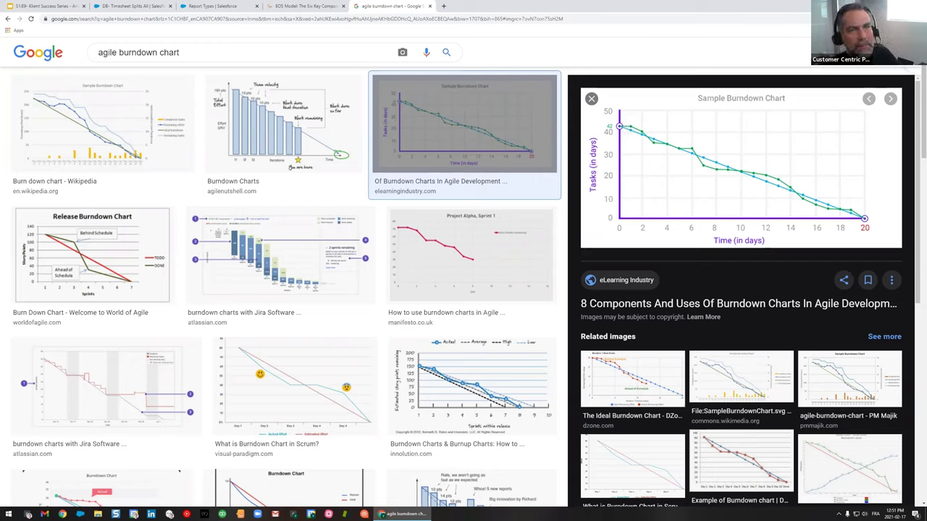
{"action": "left_click", "coordinate": [430, 7]}
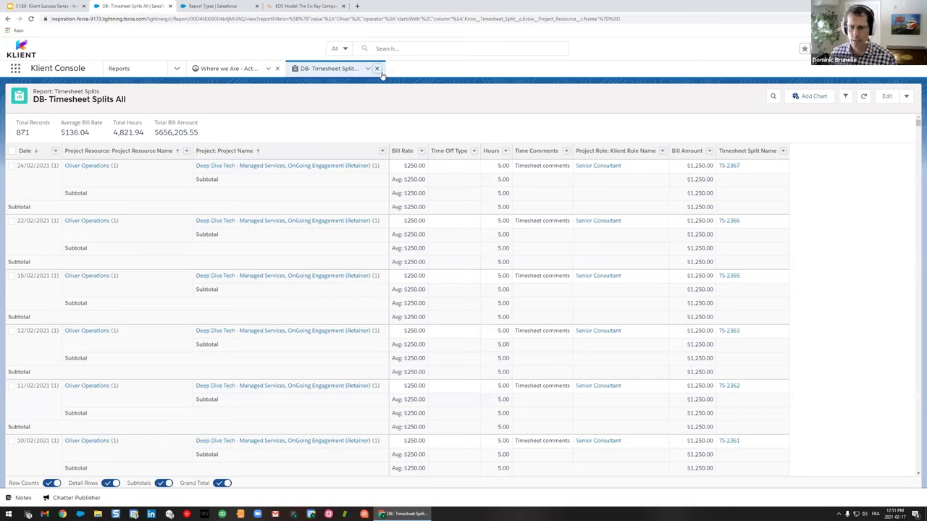
Edit the DB- Timesheet Splits All report, remove its Project Resource Name starts with Oliver filter, and return to the report outline.
{"action": "left_click", "coordinate": [886, 95]}
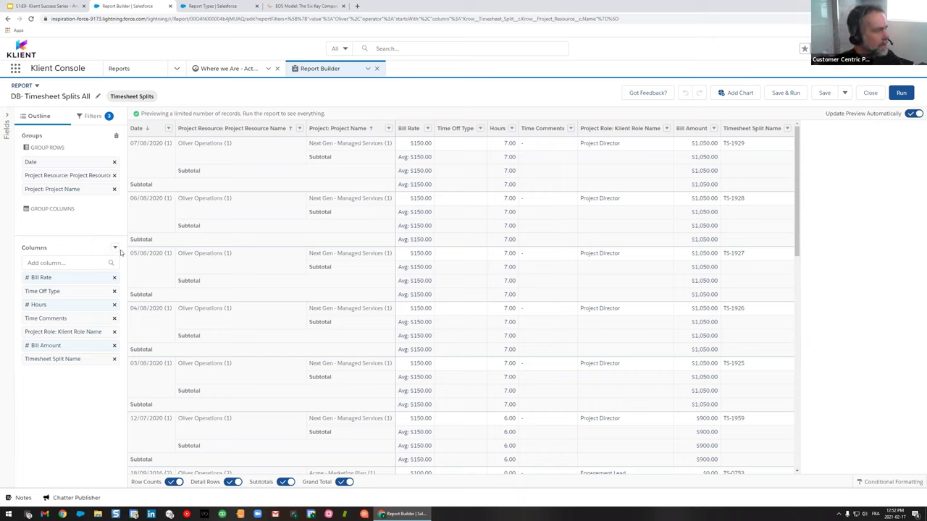
{"action": "left_click", "coordinate": [92, 122]}
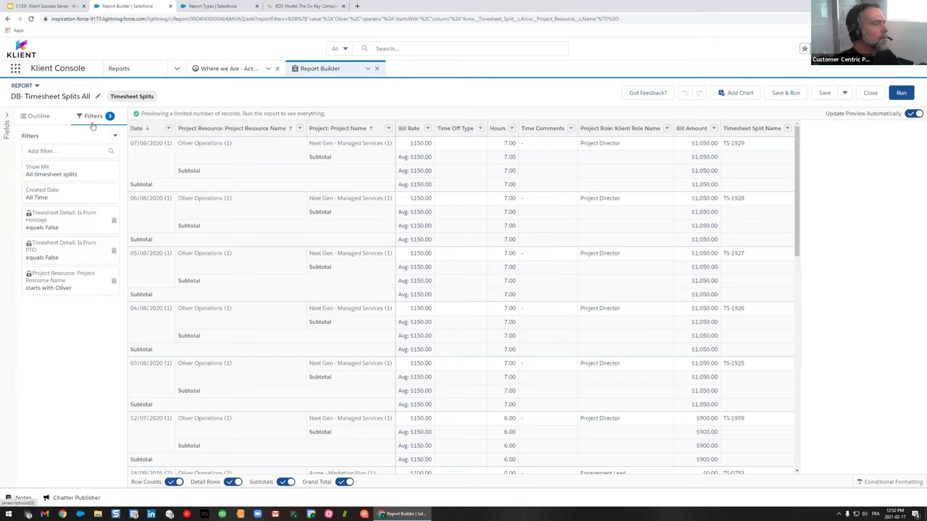
{"action": "left_click", "coordinate": [114, 281]}
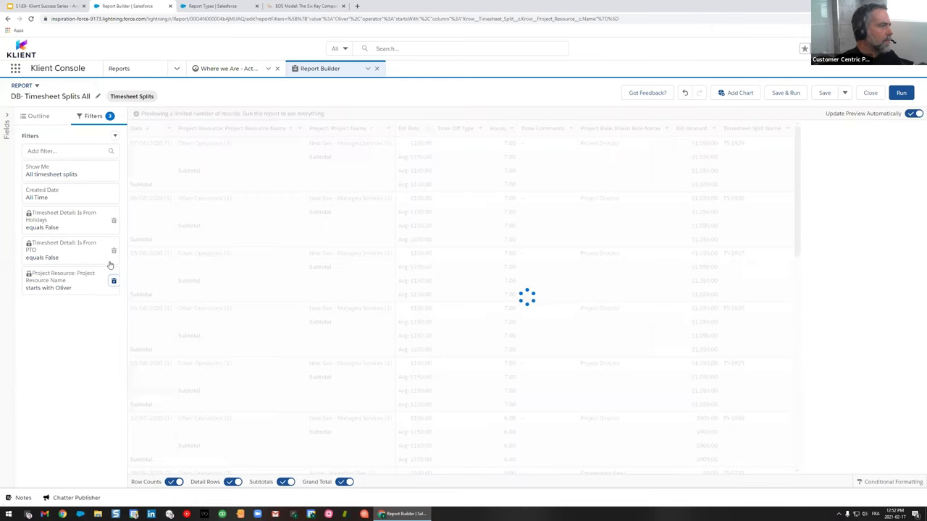
{"action": "left_click", "coordinate": [48, 119]}
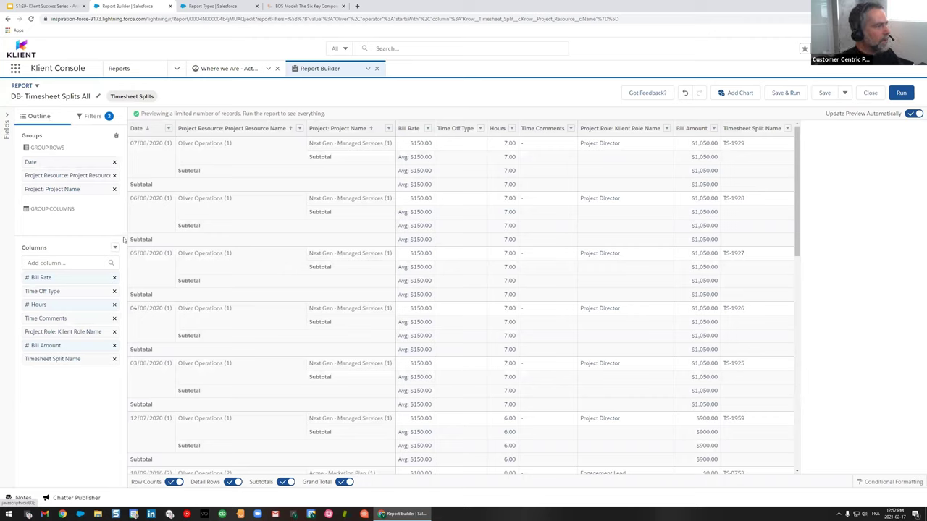
{"action": "left_click", "coordinate": [115, 248]}
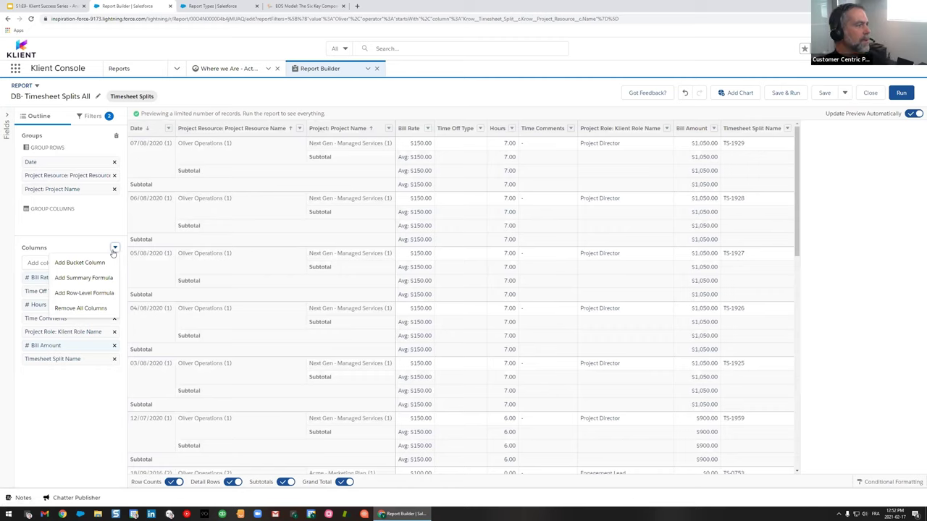
{"action": "left_click", "coordinate": [83, 295]}
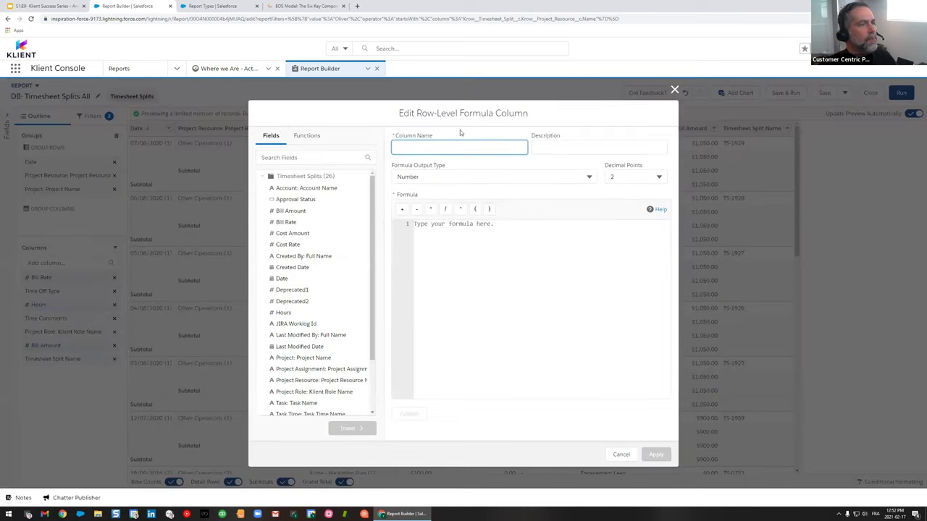
{"action": "scroll", "coordinate": [329, 242], "scroll_direction": "down", "scroll_amount": 3}
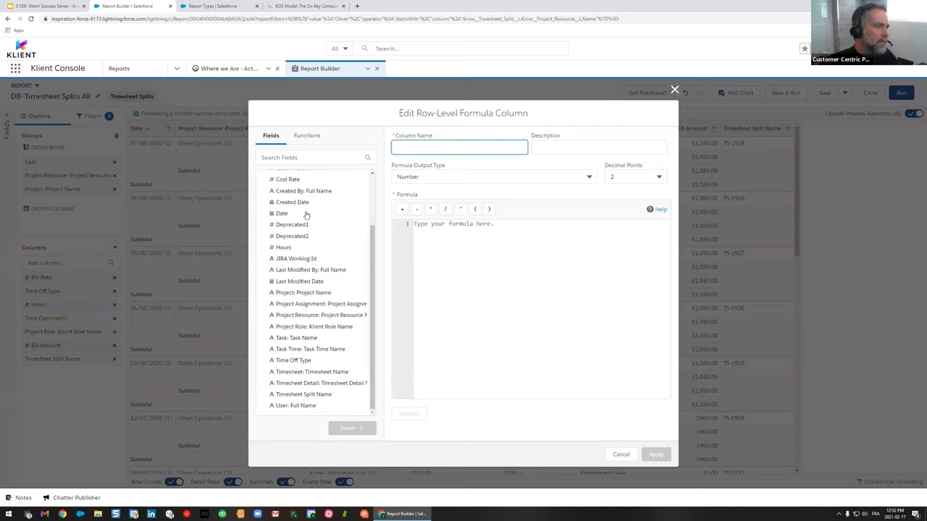
{"action": "scroll", "coordinate": [307, 217], "scroll_direction": "up", "scroll_amount": 3}
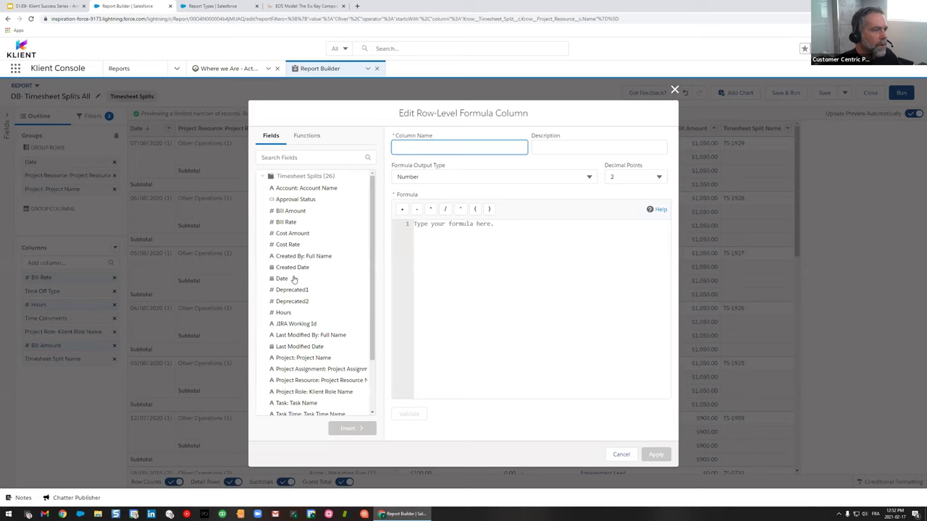
{"action": "scroll", "coordinate": [286, 264], "scroll_direction": "down", "scroll_amount": 3}
{"action": "scroll", "coordinate": [304, 246], "scroll_direction": "up", "scroll_amount": 3}
{"action": "left_click", "coordinate": [310, 212]}
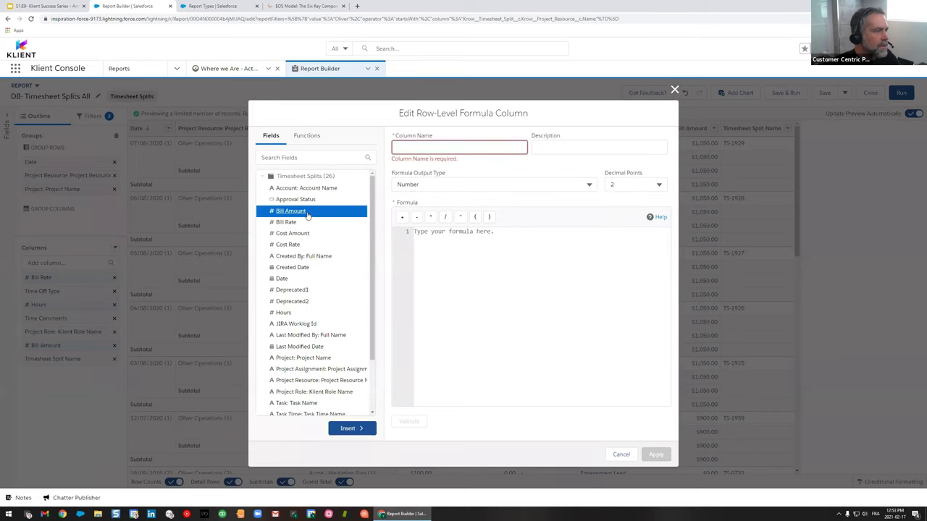
{"action": "scroll", "coordinate": [344, 304], "scroll_direction": "down", "scroll_amount": 3}
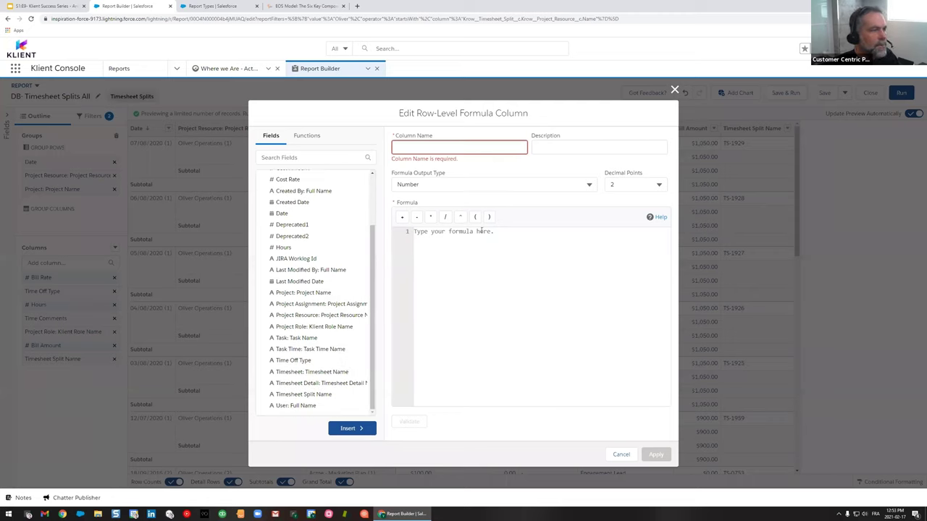
{"action": "left_click", "coordinate": [361, 428]}
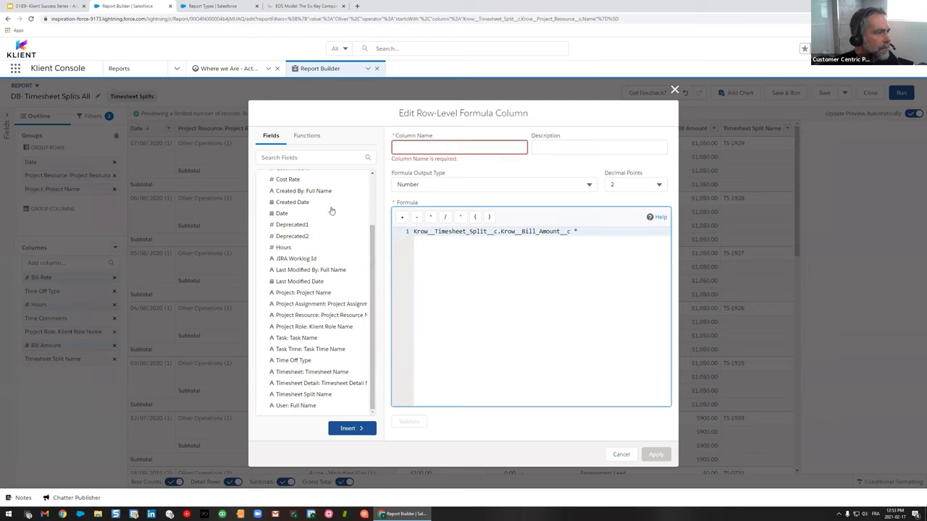
{"action": "scroll", "coordinate": [331, 221], "scroll_direction": "up", "scroll_amount": 3}
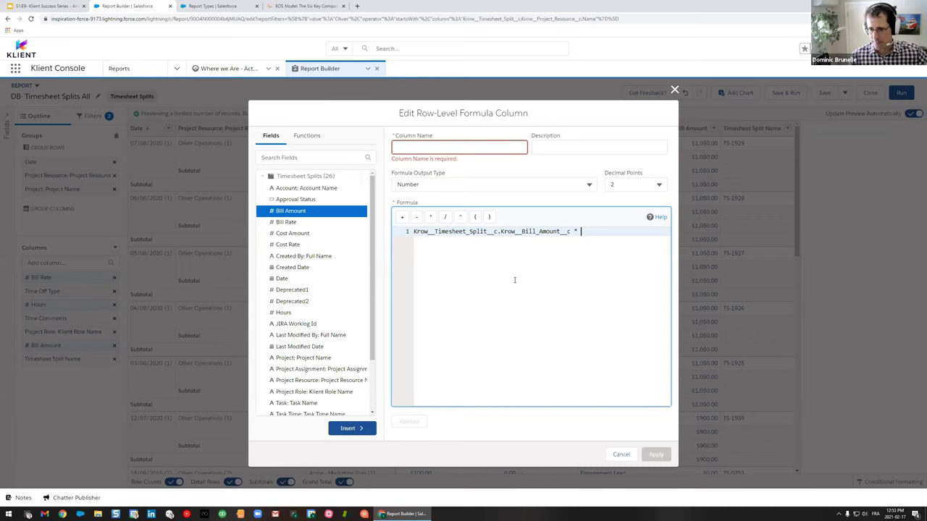
{"action": "left_click", "coordinate": [622, 455]}
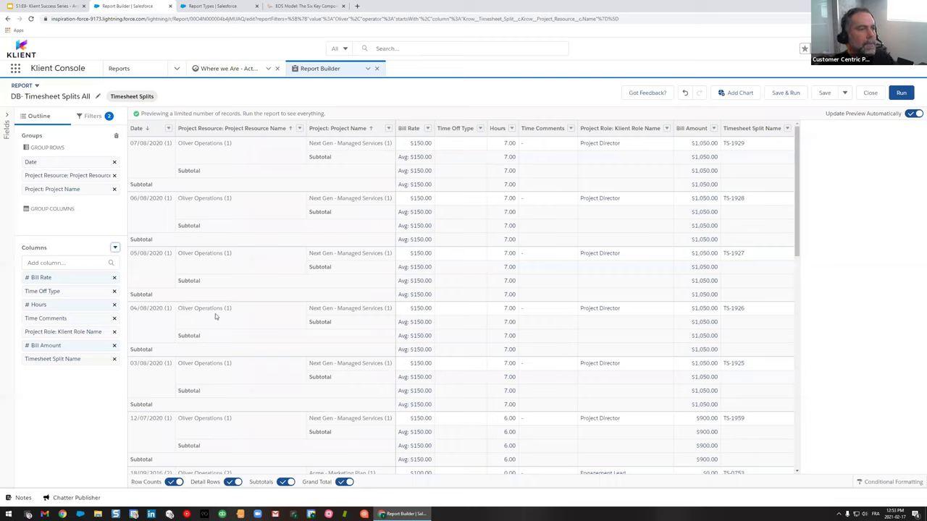
Add a summary-level formula column to the report and insert the sum of Hours into its formula.
{"action": "left_click", "coordinate": [115, 248]}
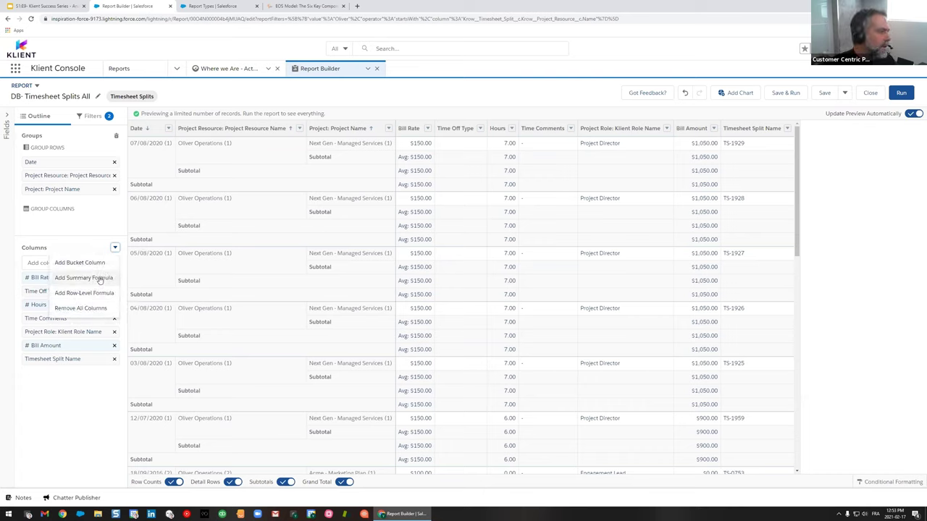
{"action": "left_click", "coordinate": [99, 280]}
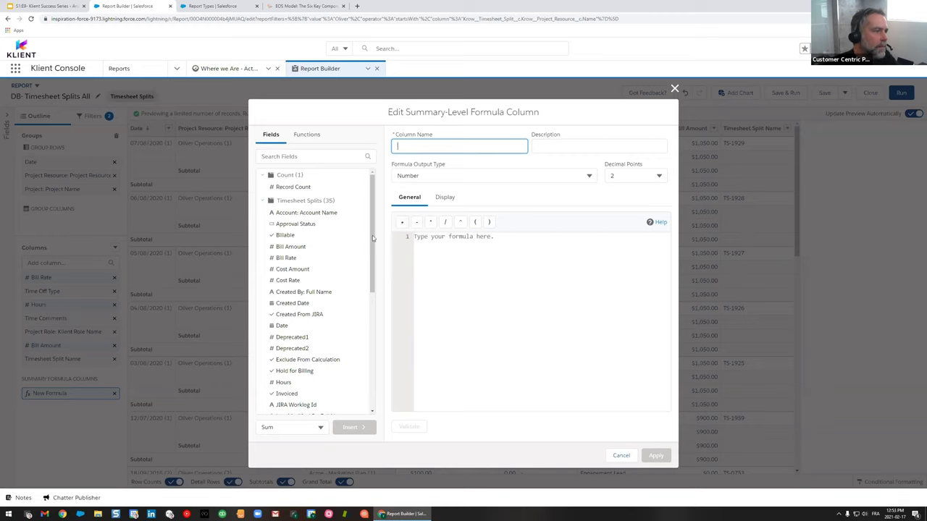
{"action": "scroll", "coordinate": [330, 288], "scroll_direction": "down", "scroll_amount": 3}
{"action": "left_click", "coordinate": [282, 275]}
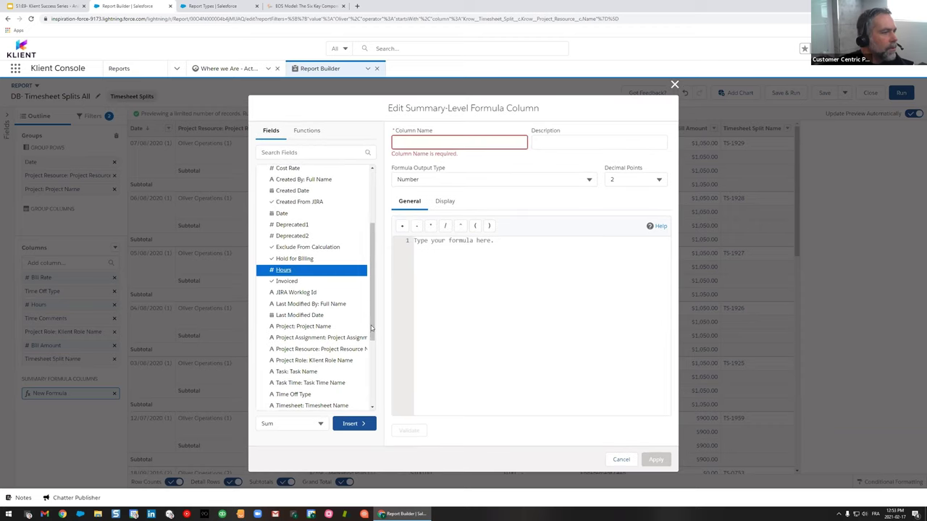
{"action": "left_click", "coordinate": [356, 424]}
{"action": "type", "text": "6"}
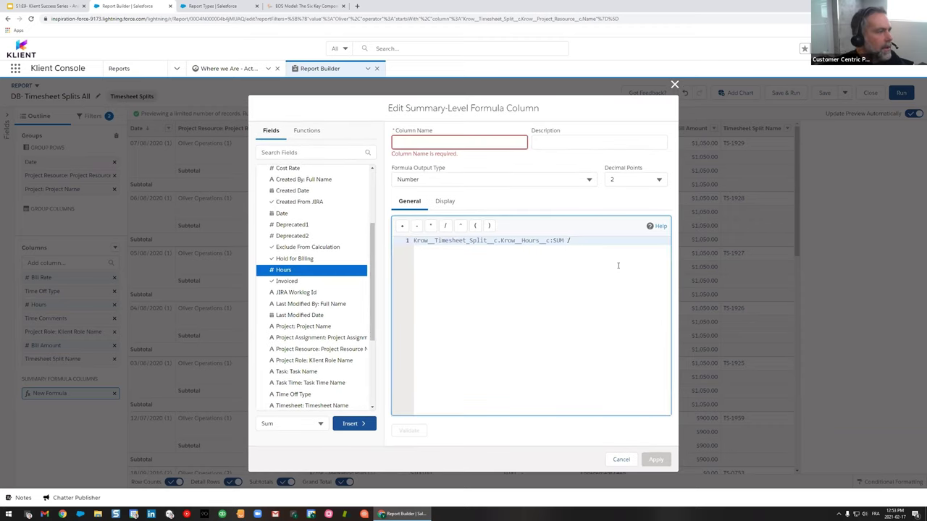
{"action": "scroll", "coordinate": [331, 237], "scroll_direction": "down", "scroll_amount": 2}
{"action": "scroll", "coordinate": [331, 237], "scroll_direction": "down", "scroll_amount": 1}
{"action": "scroll", "coordinate": [331, 237], "scroll_direction": "up", "scroll_amount": 5}
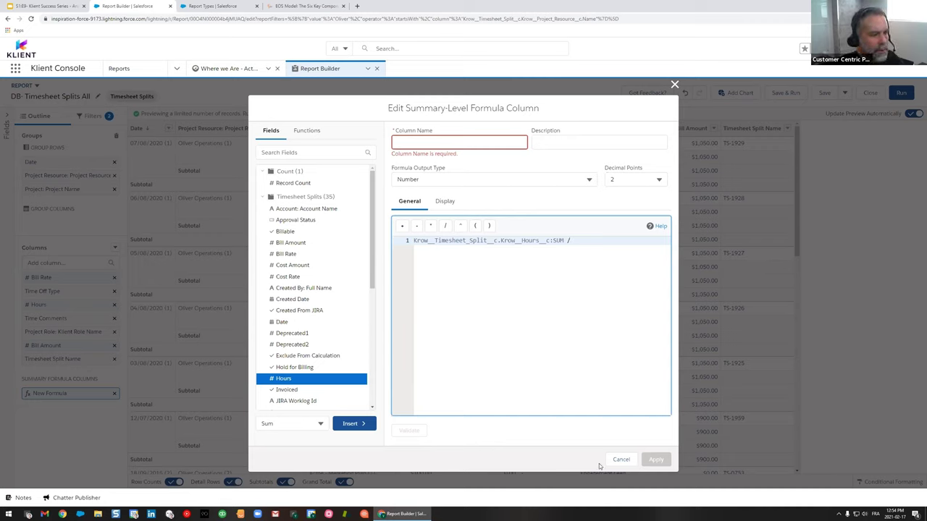
{"action": "left_click_drag", "start_coordinate": [567, 241], "coordinate": [407, 244]}
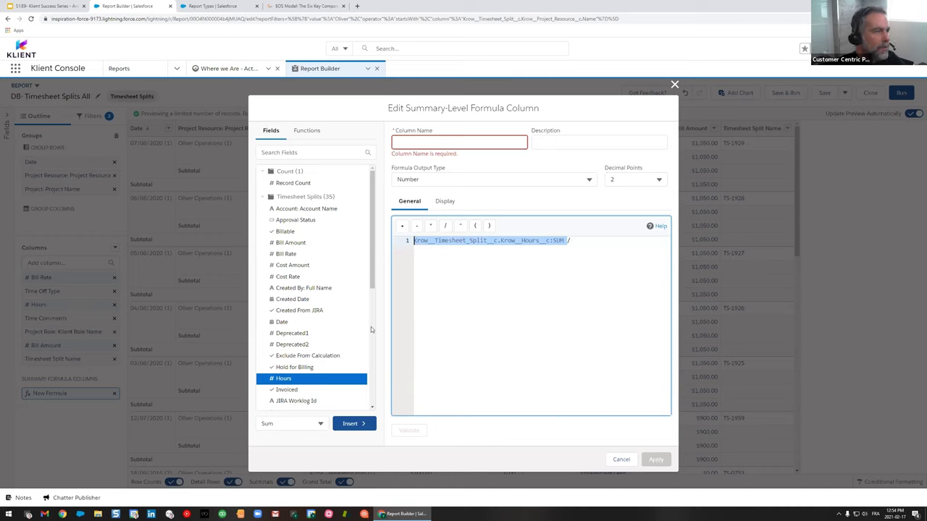
{"action": "left_click", "coordinate": [619, 245]}
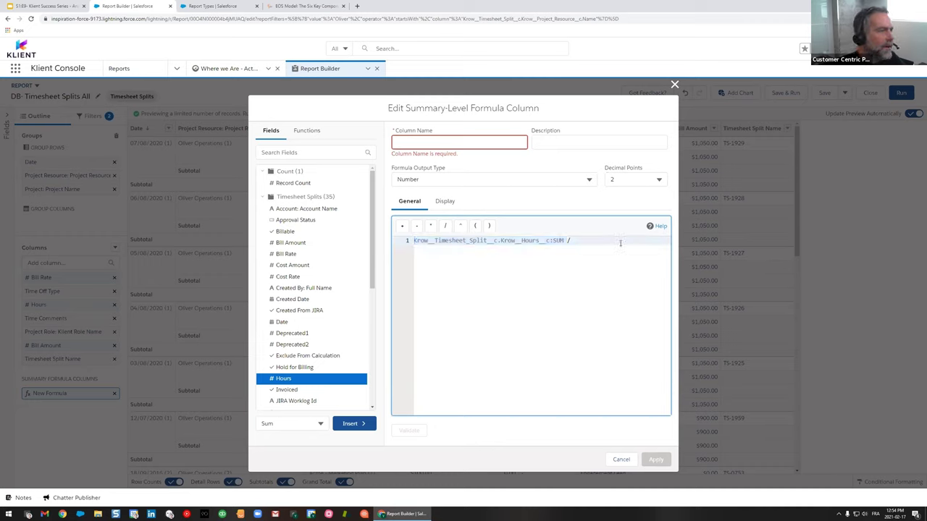
Complete the formula as the sum of Bill Amount divided by the sum of Hours, removing the trailing division sign.
{"action": "left_click", "coordinate": [413, 241]}
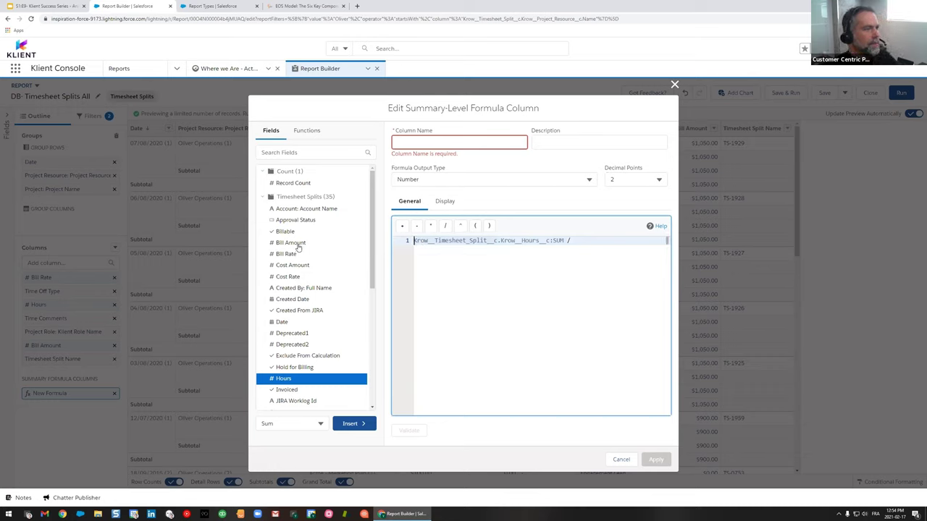
{"action": "left_click", "coordinate": [298, 245]}
{"action": "left_click", "coordinate": [369, 424]}
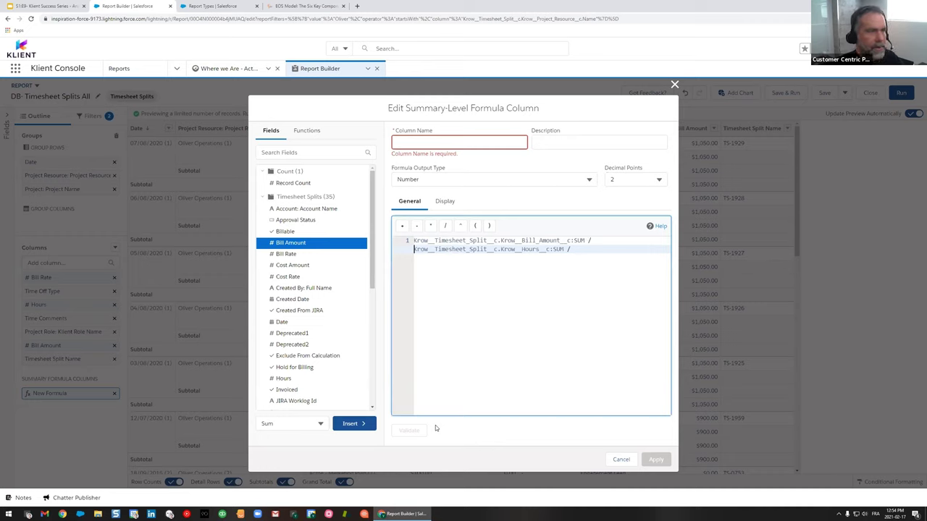
{"action": "key", "text": "BackSpace"}
{"action": "key", "text": "BackSpace"}
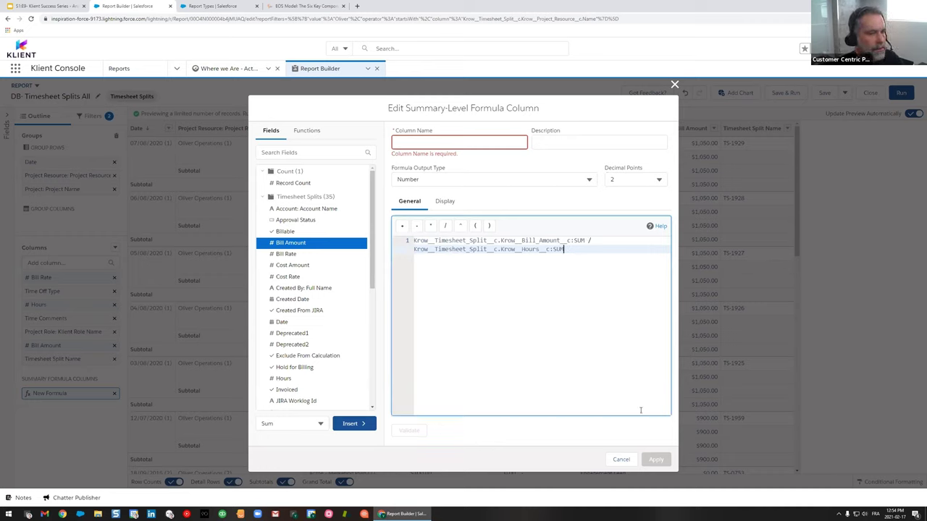
Name the formula column Avg Rate and set its output type to Currency with 0 decimal points.
{"action": "left_click", "coordinate": [443, 145]}
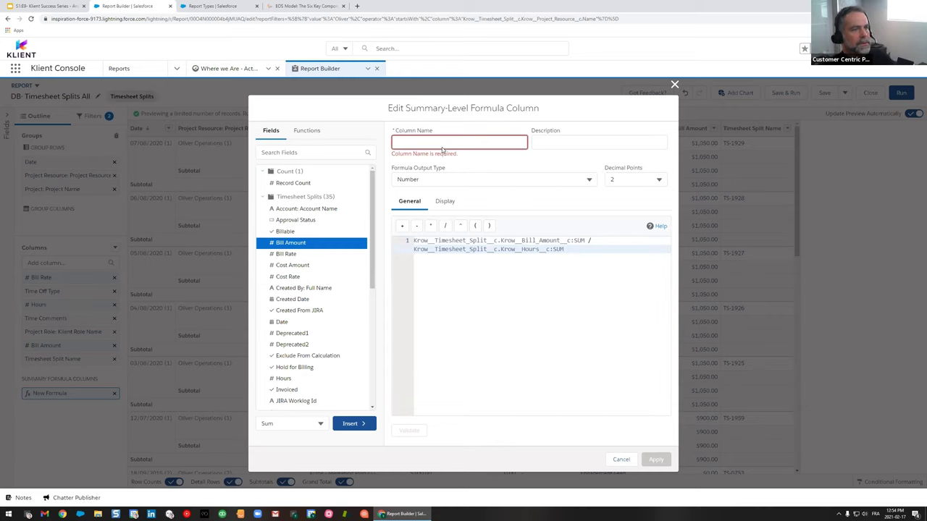
{"action": "type", "text": "Av"}
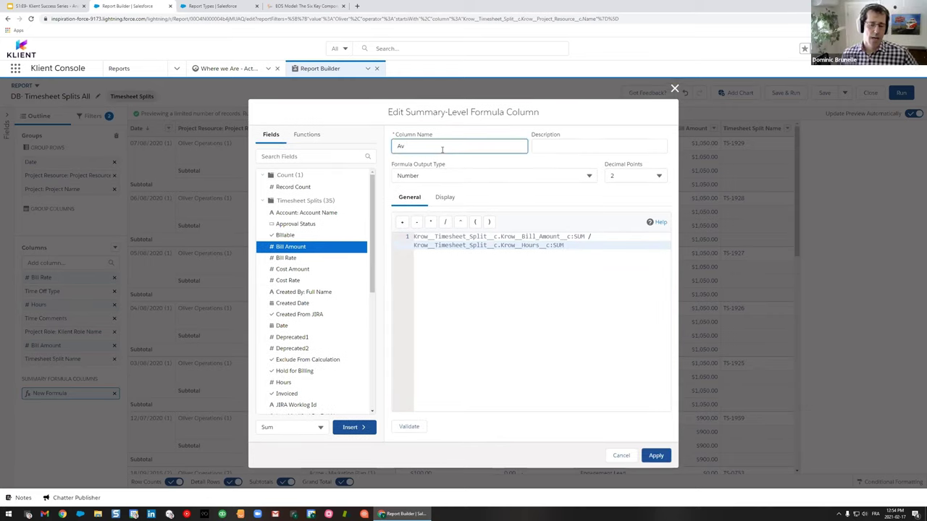
{"action": "type", "text": "g Rate"}
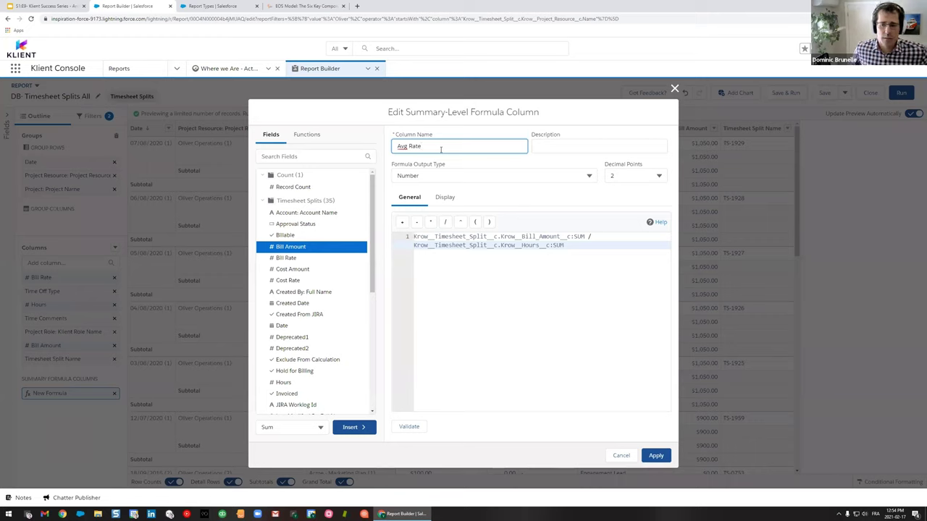
{"action": "left_click", "coordinate": [577, 179]}
{"action": "left_click", "coordinate": [433, 226]}
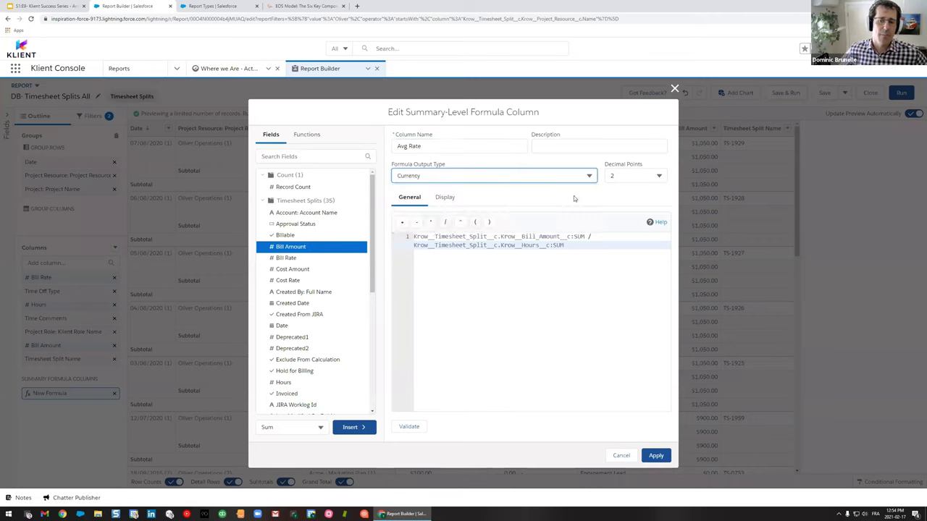
{"action": "left_click", "coordinate": [660, 174]}
{"action": "left_click", "coordinate": [646, 230]}
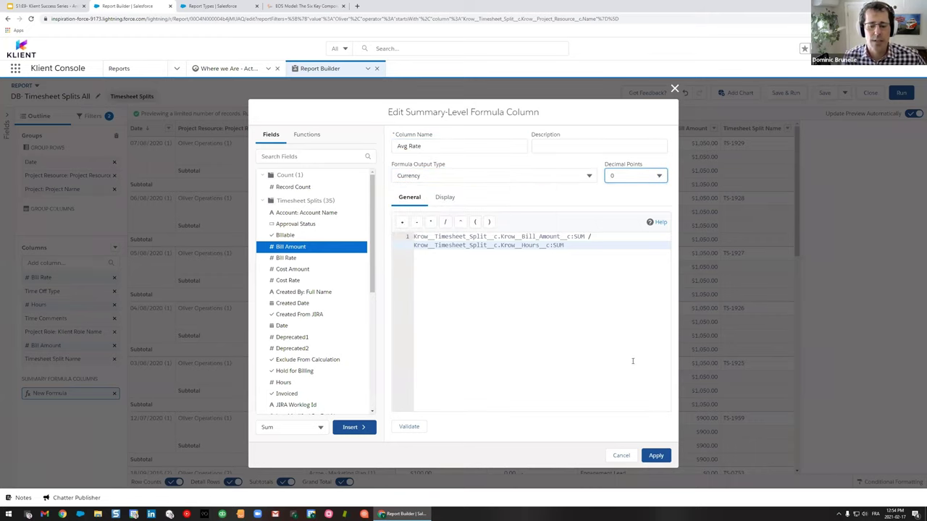
Check the summary functions available for Bill Amount, keep Sum, and apply the Avg Rate formula column to the report.
{"action": "left_click", "coordinate": [295, 430]}
{"action": "scroll", "coordinate": [298, 455], "scroll_direction": "down", "scroll_amount": 2}
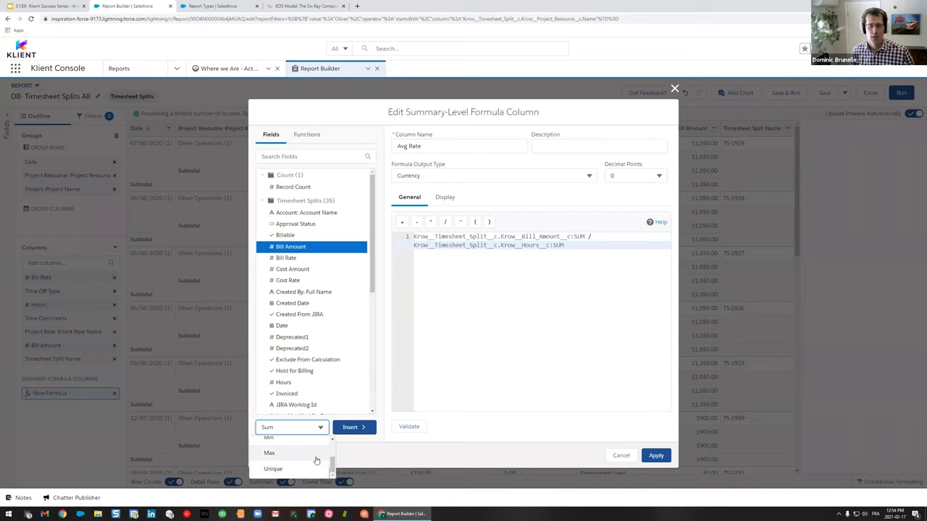
{"action": "scroll", "coordinate": [322, 456], "scroll_direction": "up", "scroll_amount": 2}
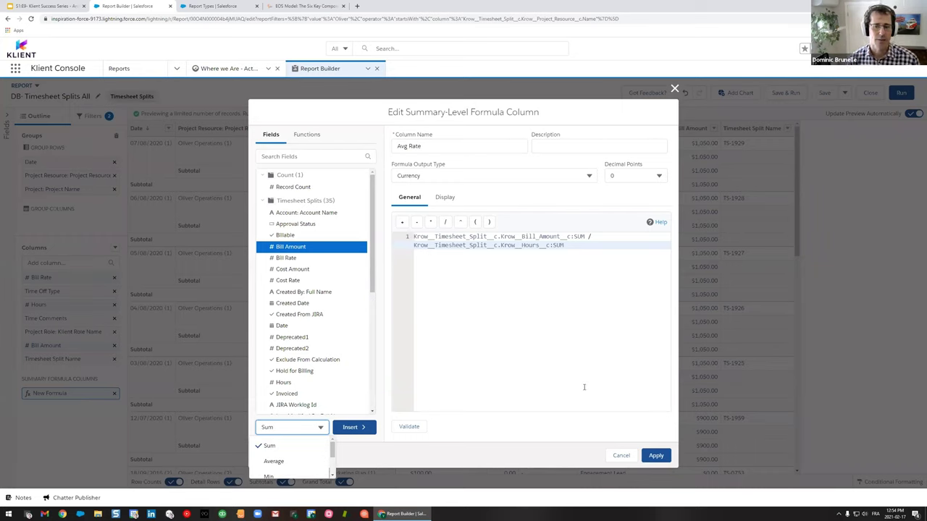
{"action": "left_click", "coordinate": [494, 448]}
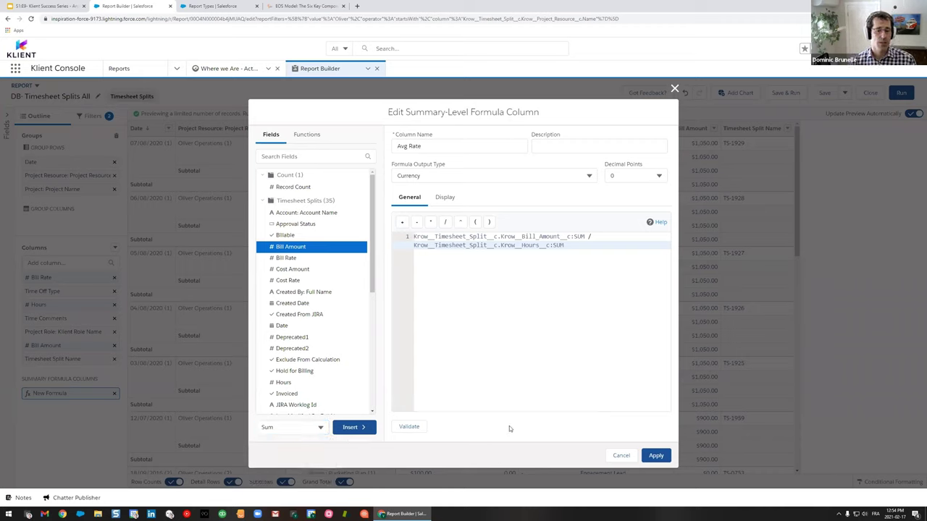
{"action": "left_click", "coordinate": [666, 453]}
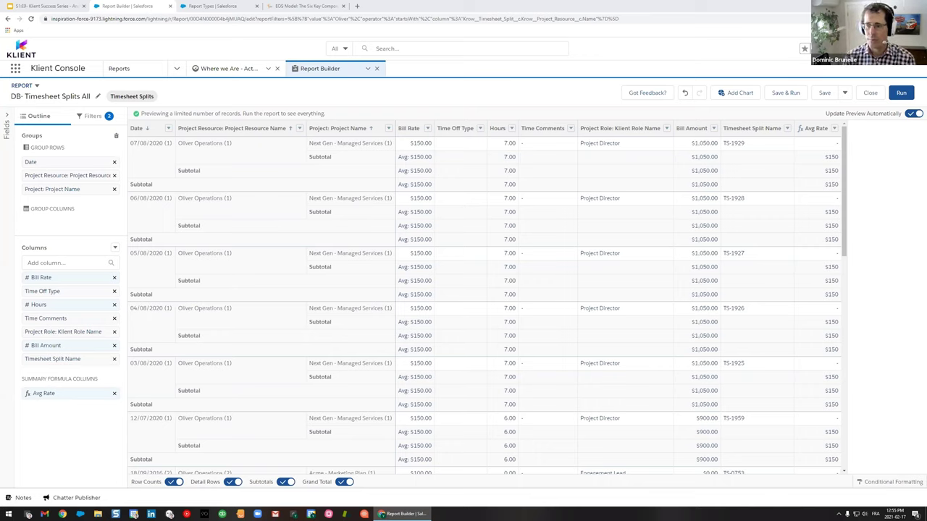
Review the Avg Rate column in the report preview and hide the detail rows while keeping the subtotals shown.
{"action": "left_click", "coordinate": [588, 255]}
{"action": "left_click_drag", "start_coordinate": [755, 249], "coordinate": [781, 252]}
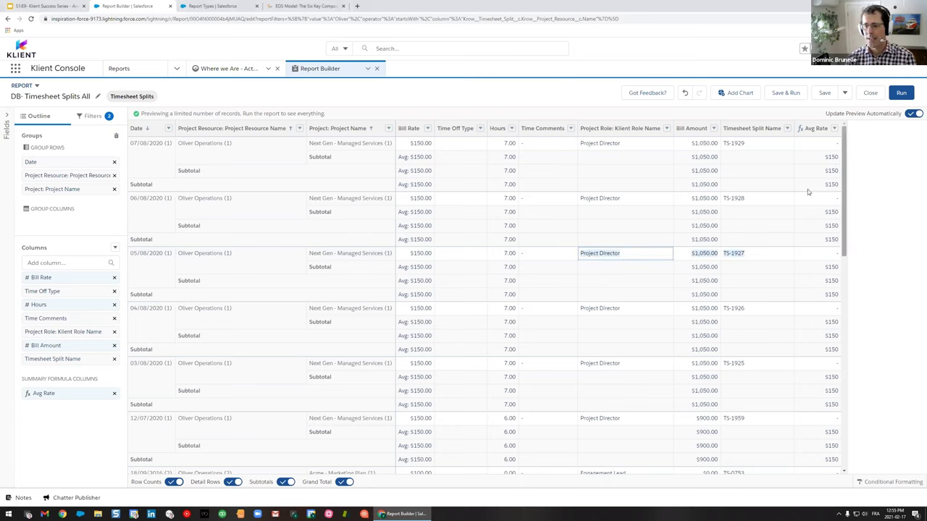
{"action": "left_click", "coordinate": [836, 148]}
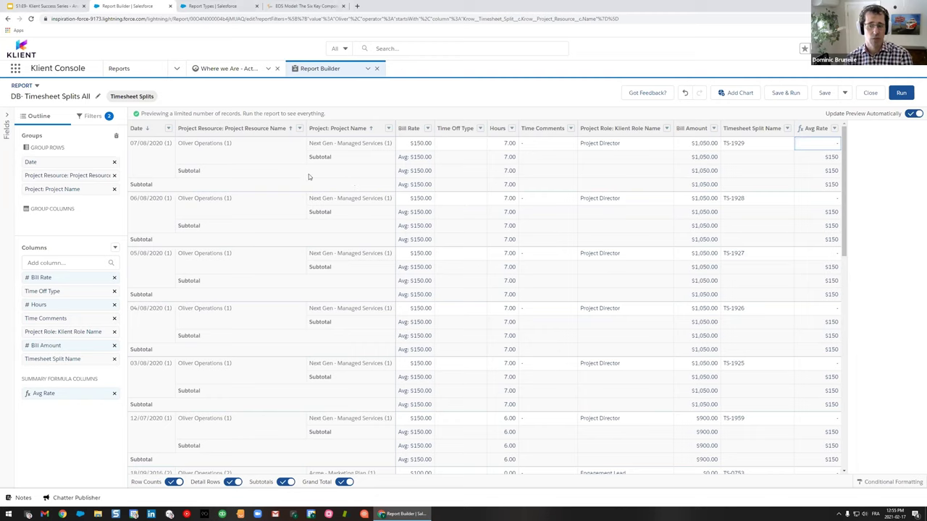
{"action": "scroll", "coordinate": [301, 295], "scroll_direction": "down", "scroll_amount": 1}
{"action": "scroll", "coordinate": [301, 294], "scroll_direction": "down", "scroll_amount": 3}
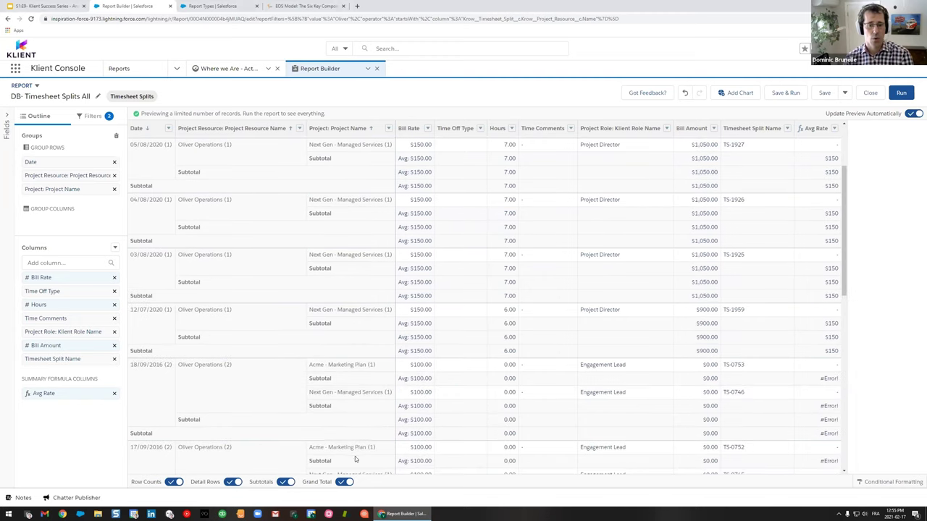
{"action": "left_click", "coordinate": [288, 482]}
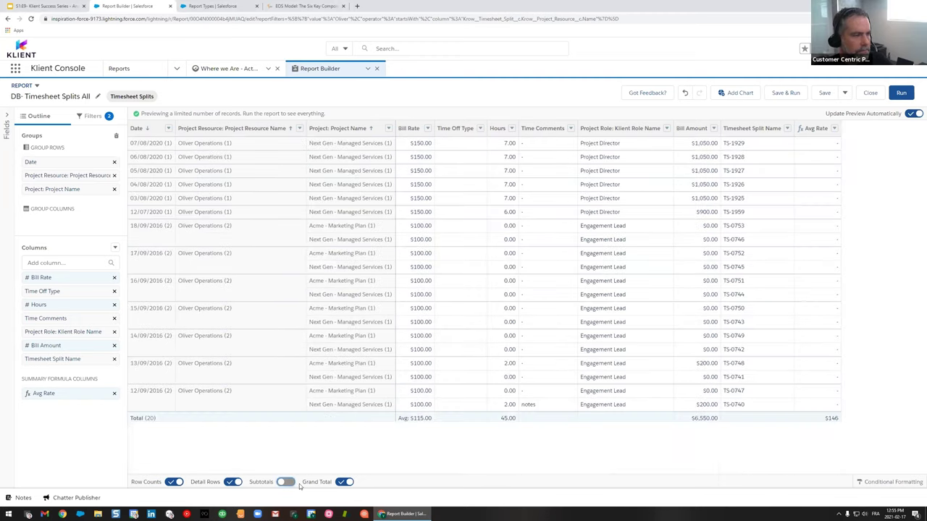
{"action": "left_click", "coordinate": [232, 482]}
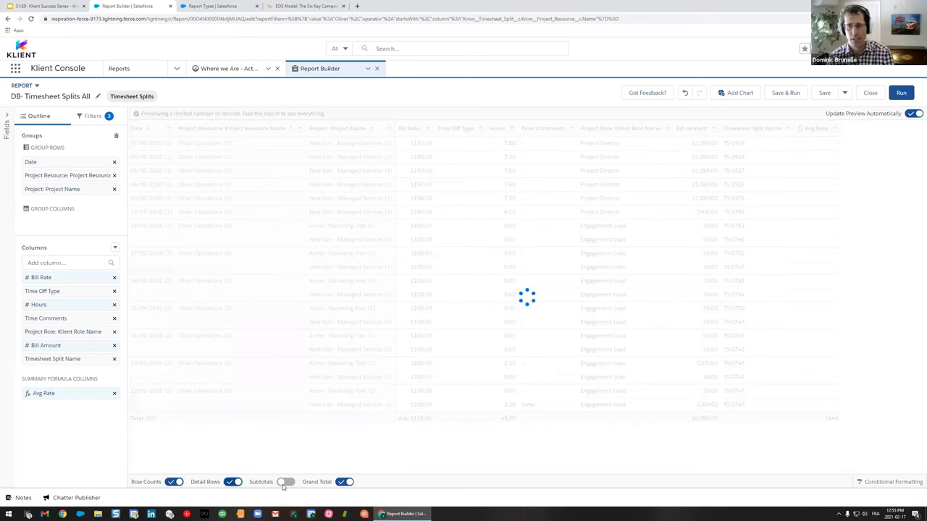
{"action": "left_click", "coordinate": [287, 482]}
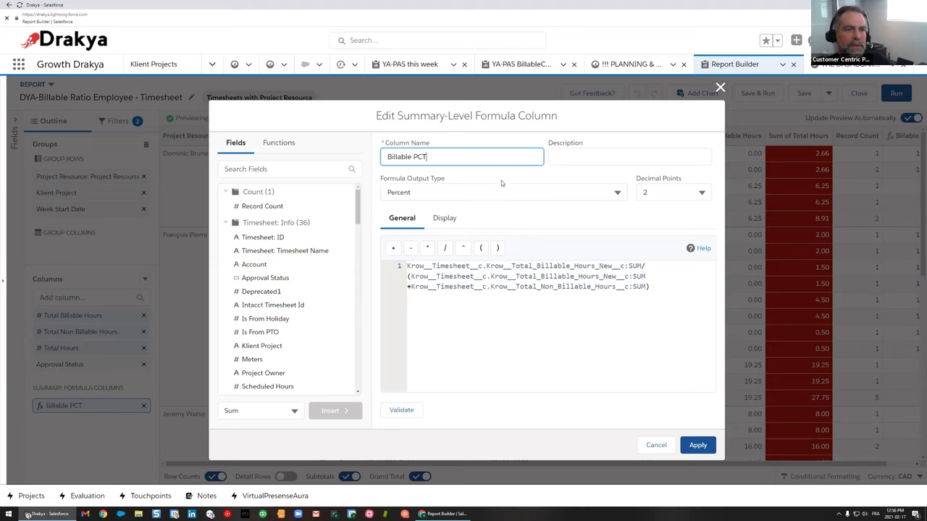
Close the Billable PCT formula of the DYA-Billable Ratio Employee - Timesheet report unchanged and return to the DB- Timesheet Splits All report.
{"action": "left_click", "coordinate": [720, 87]}
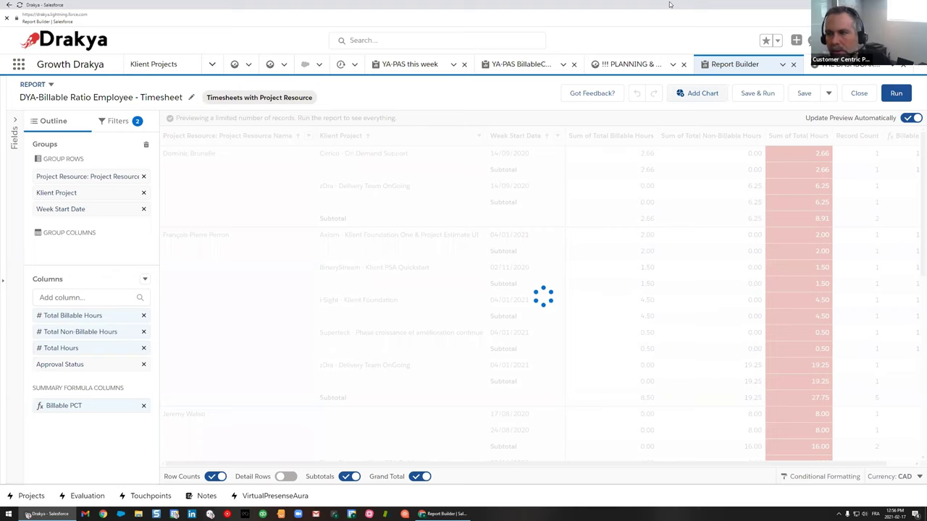
{"action": "left_click", "coordinate": [918, 4]}
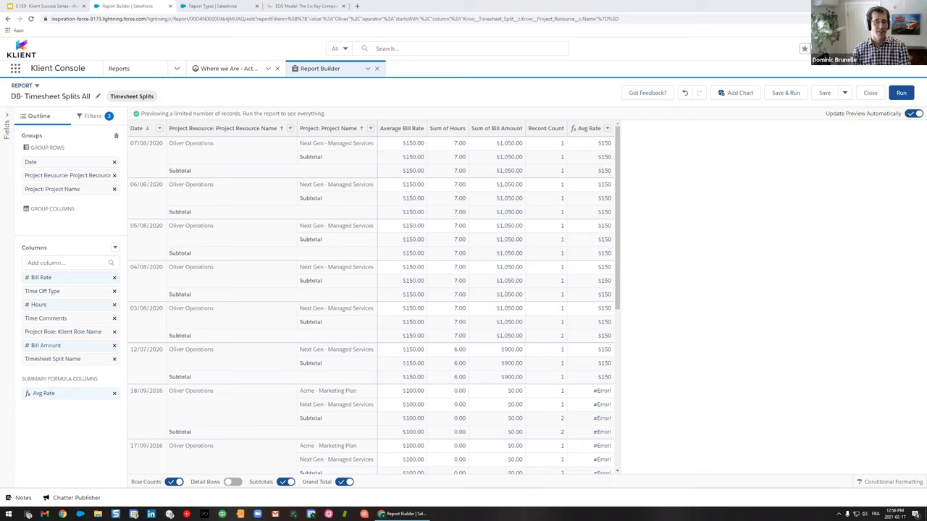
Open the Art of the Possible - EXECUTION dashboard from the recent dashboards and refresh its data.
{"action": "left_click", "coordinate": [221, 68]}
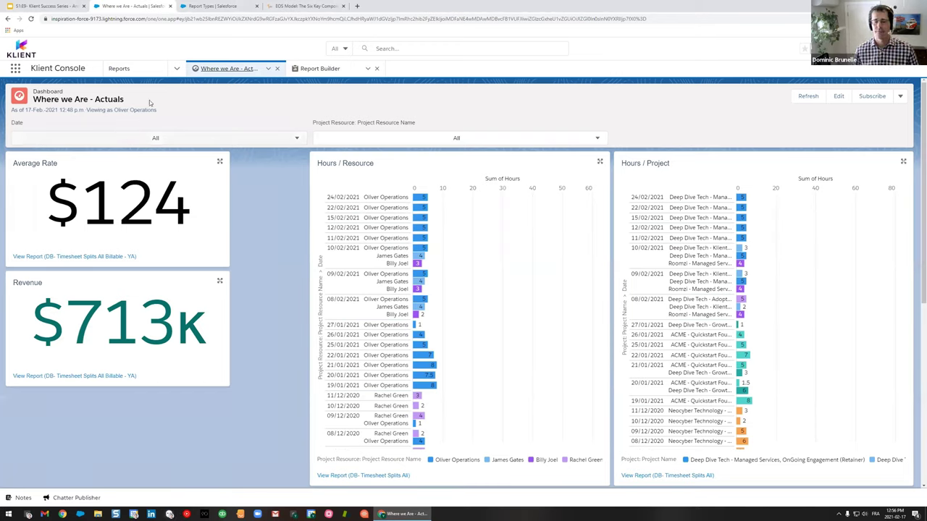
{"action": "left_click", "coordinate": [178, 70]}
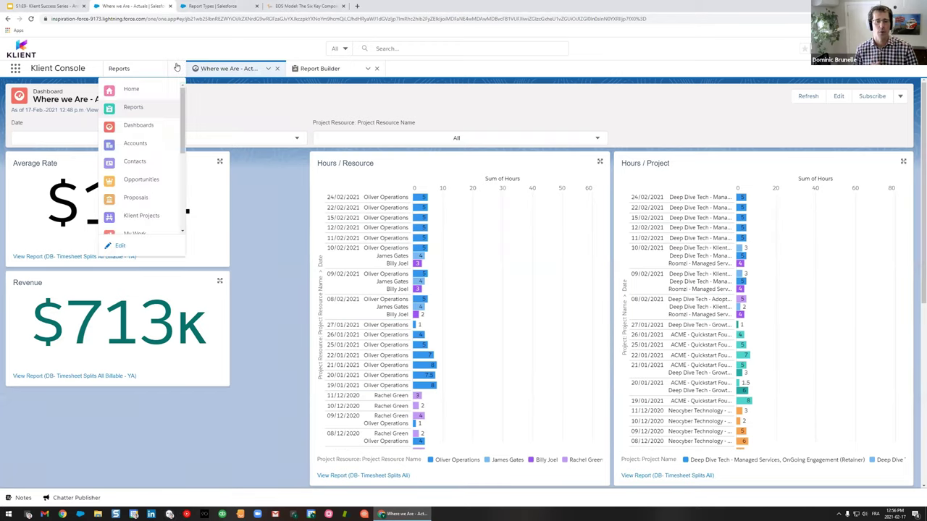
{"action": "left_click", "coordinate": [153, 124]}
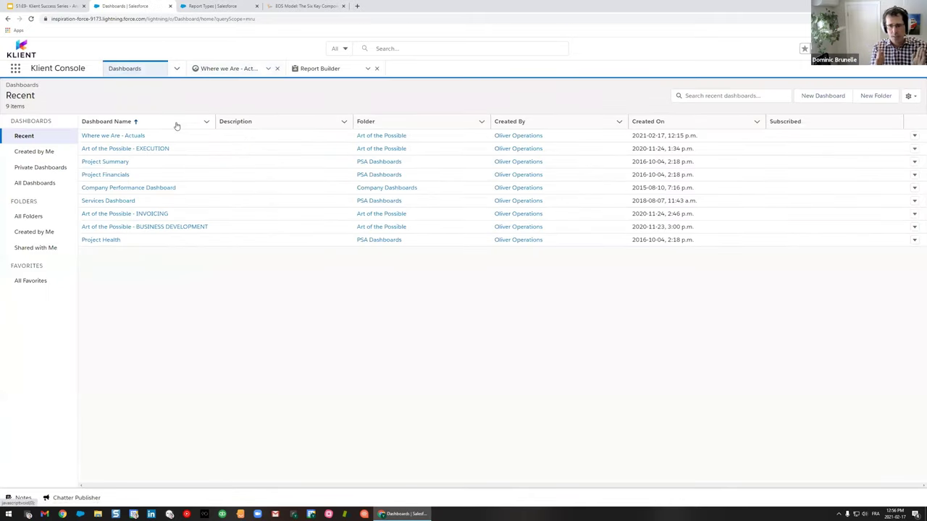
{"action": "left_click", "coordinate": [142, 150]}
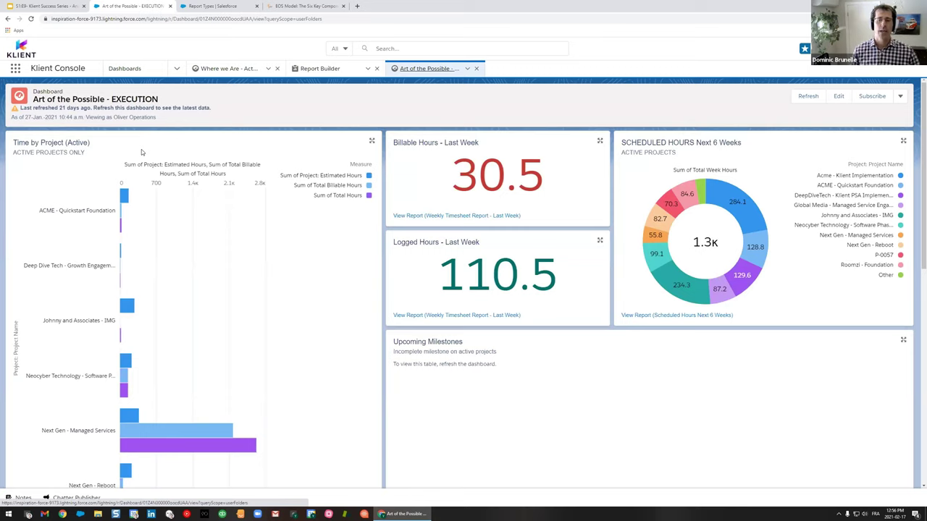
{"action": "left_click", "coordinate": [799, 92]}
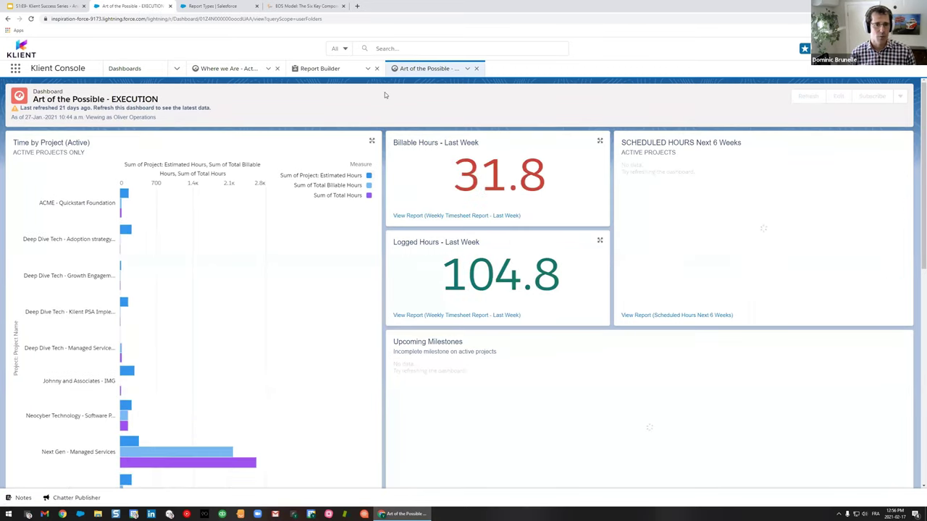